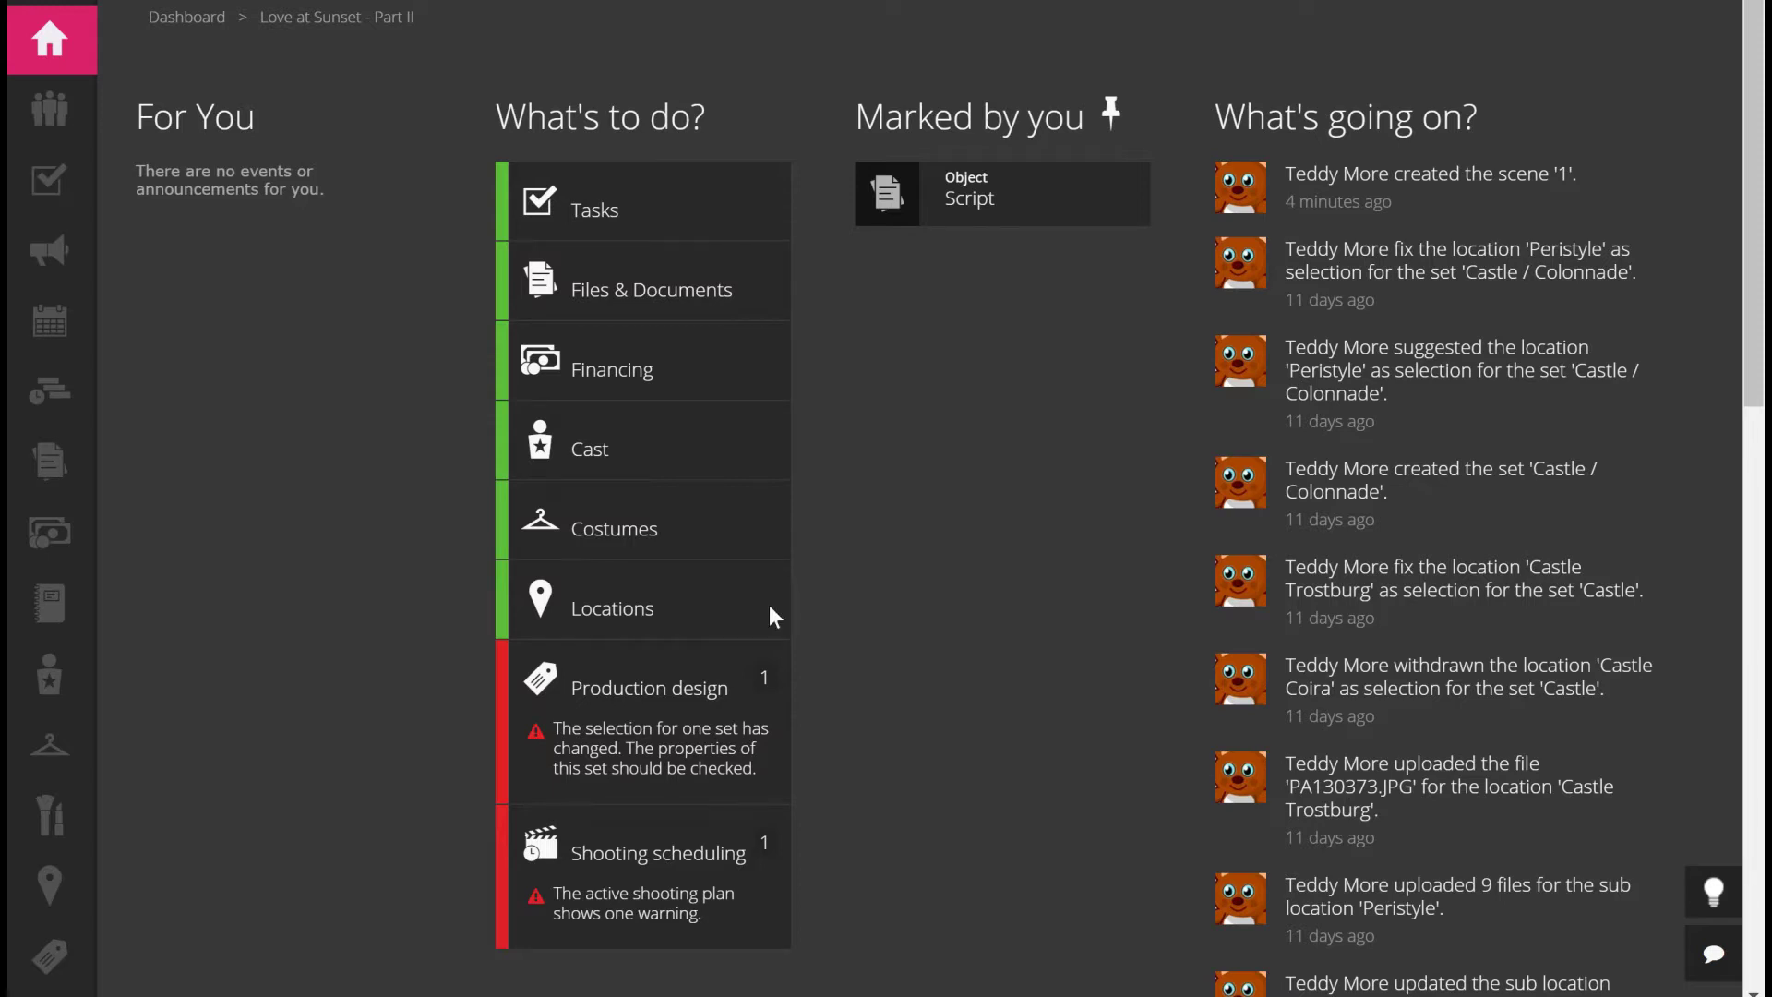
Expand the sidebar and go to Breakdowns to show the Scenes list
{"action": "mouse_move", "coordinate": [56, 566]}
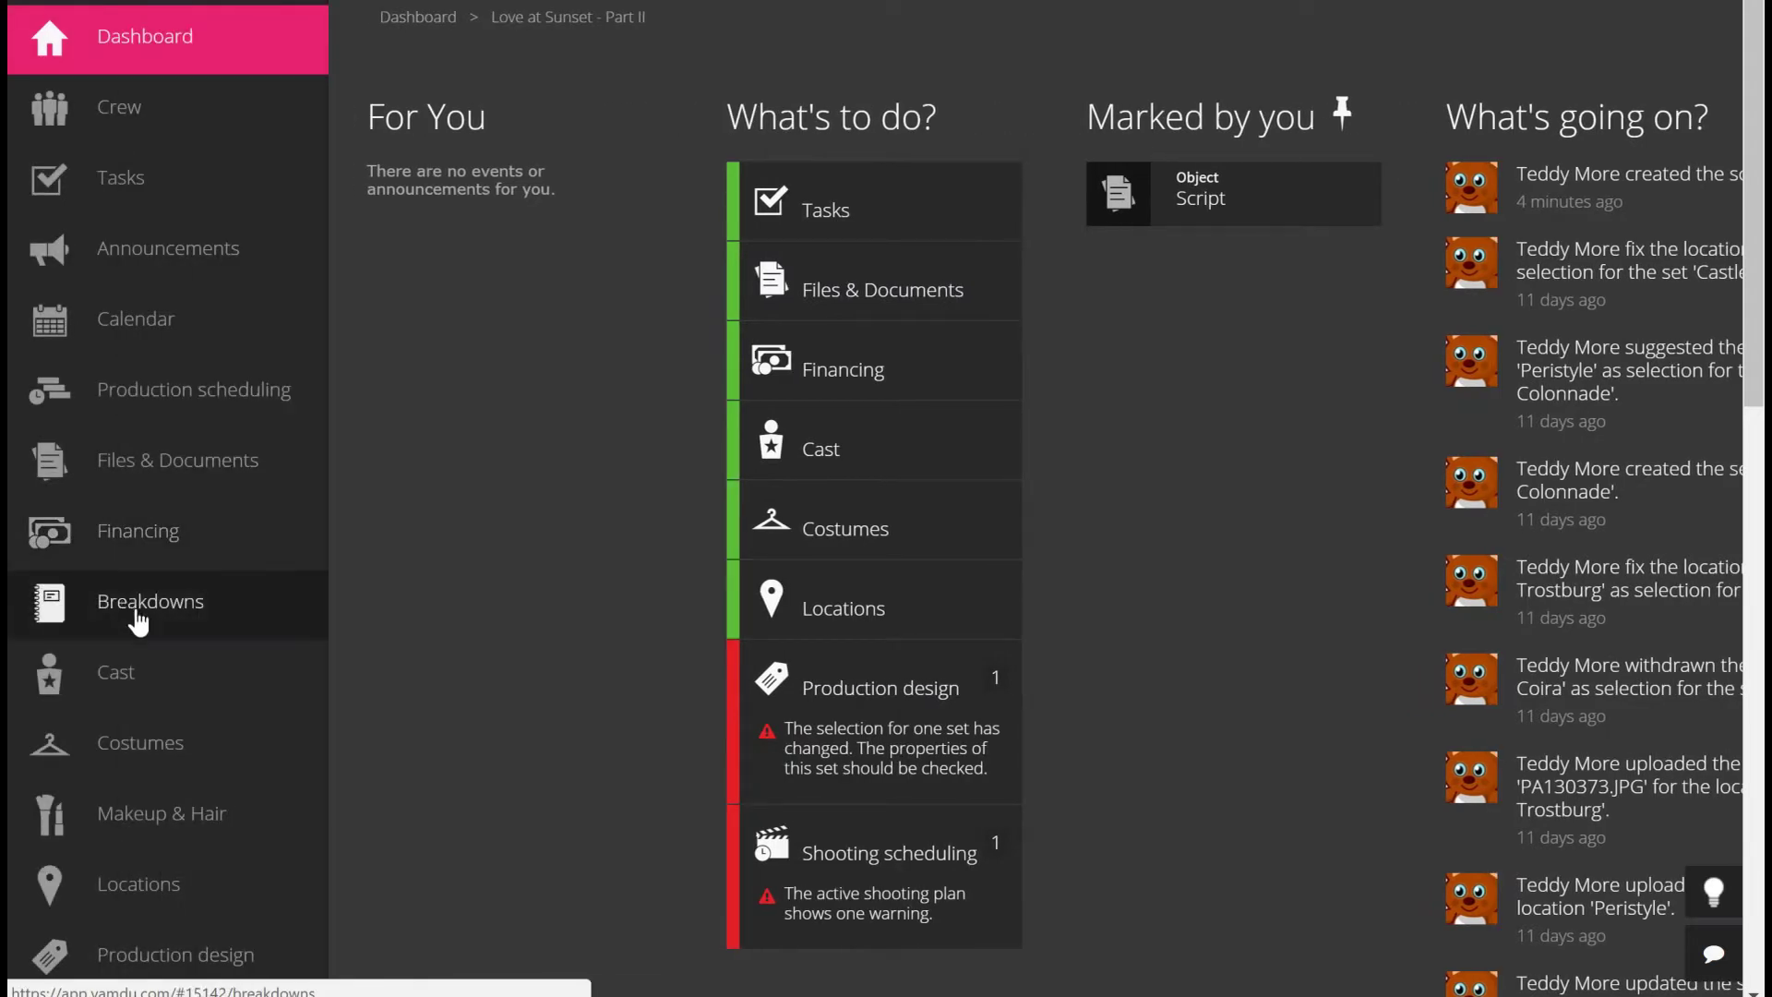
{"action": "left_click", "coordinate": [137, 621]}
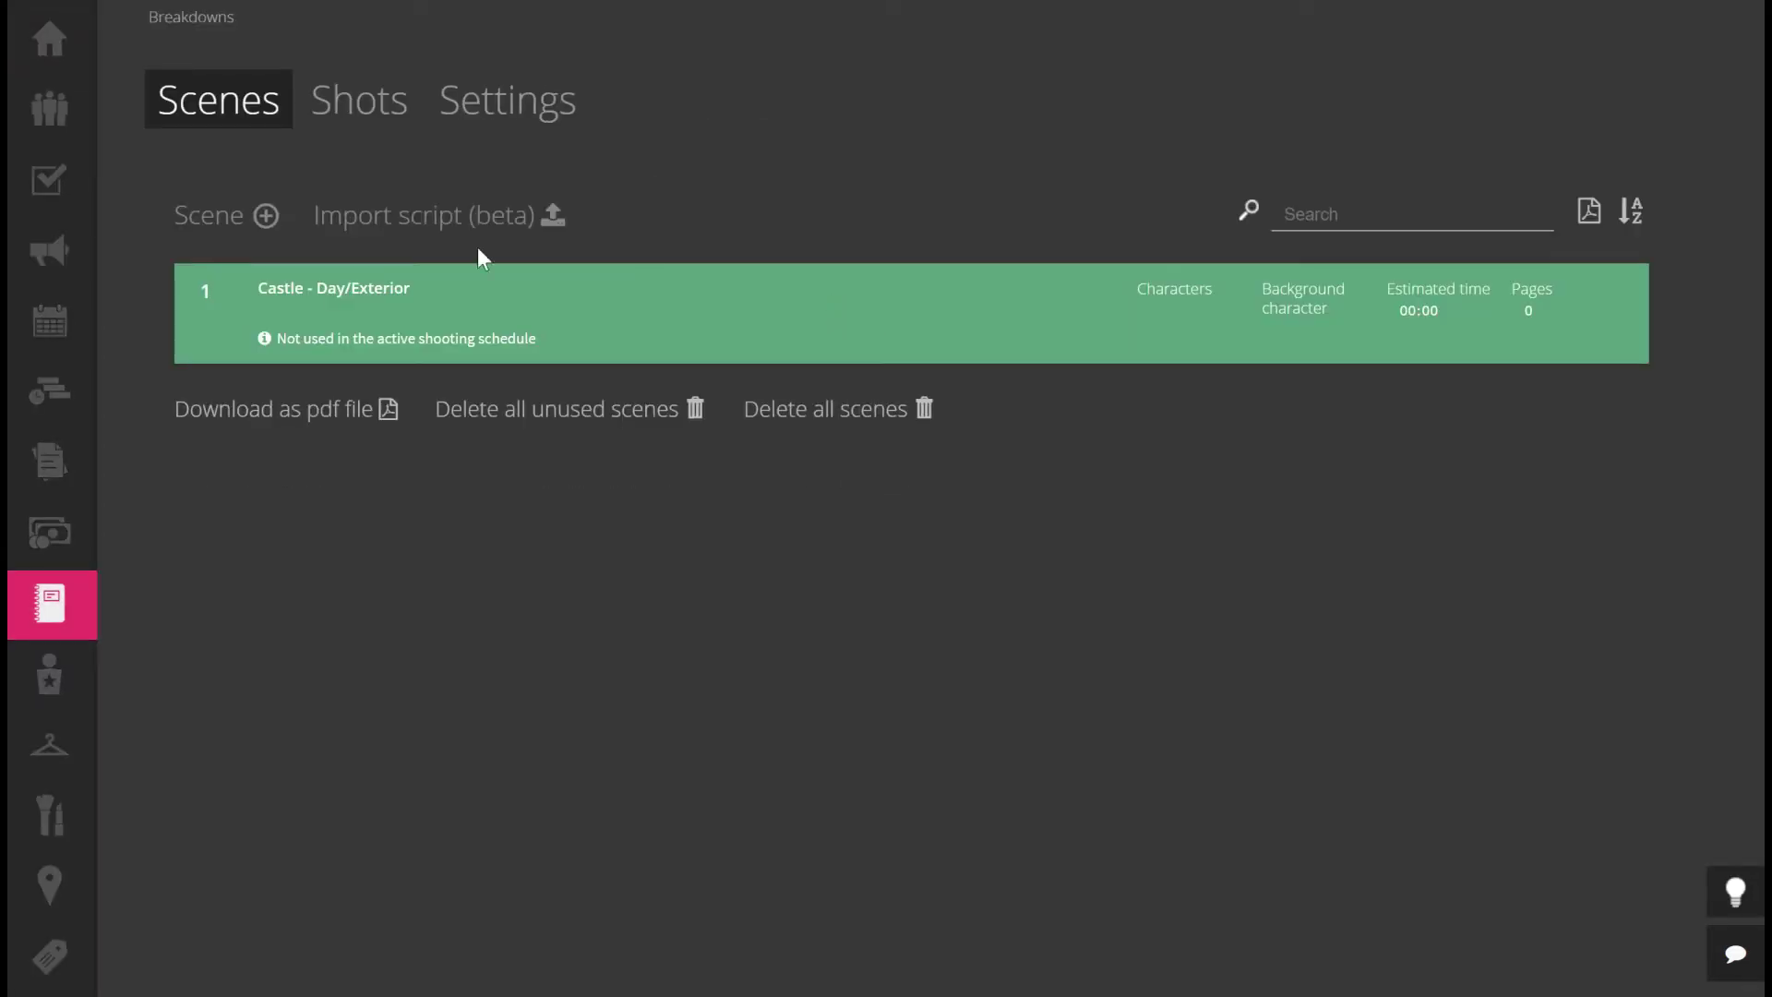
Open the breakdown page for scene 1, Castle – Day/Exterior
{"action": "left_click", "coordinate": [577, 297]}
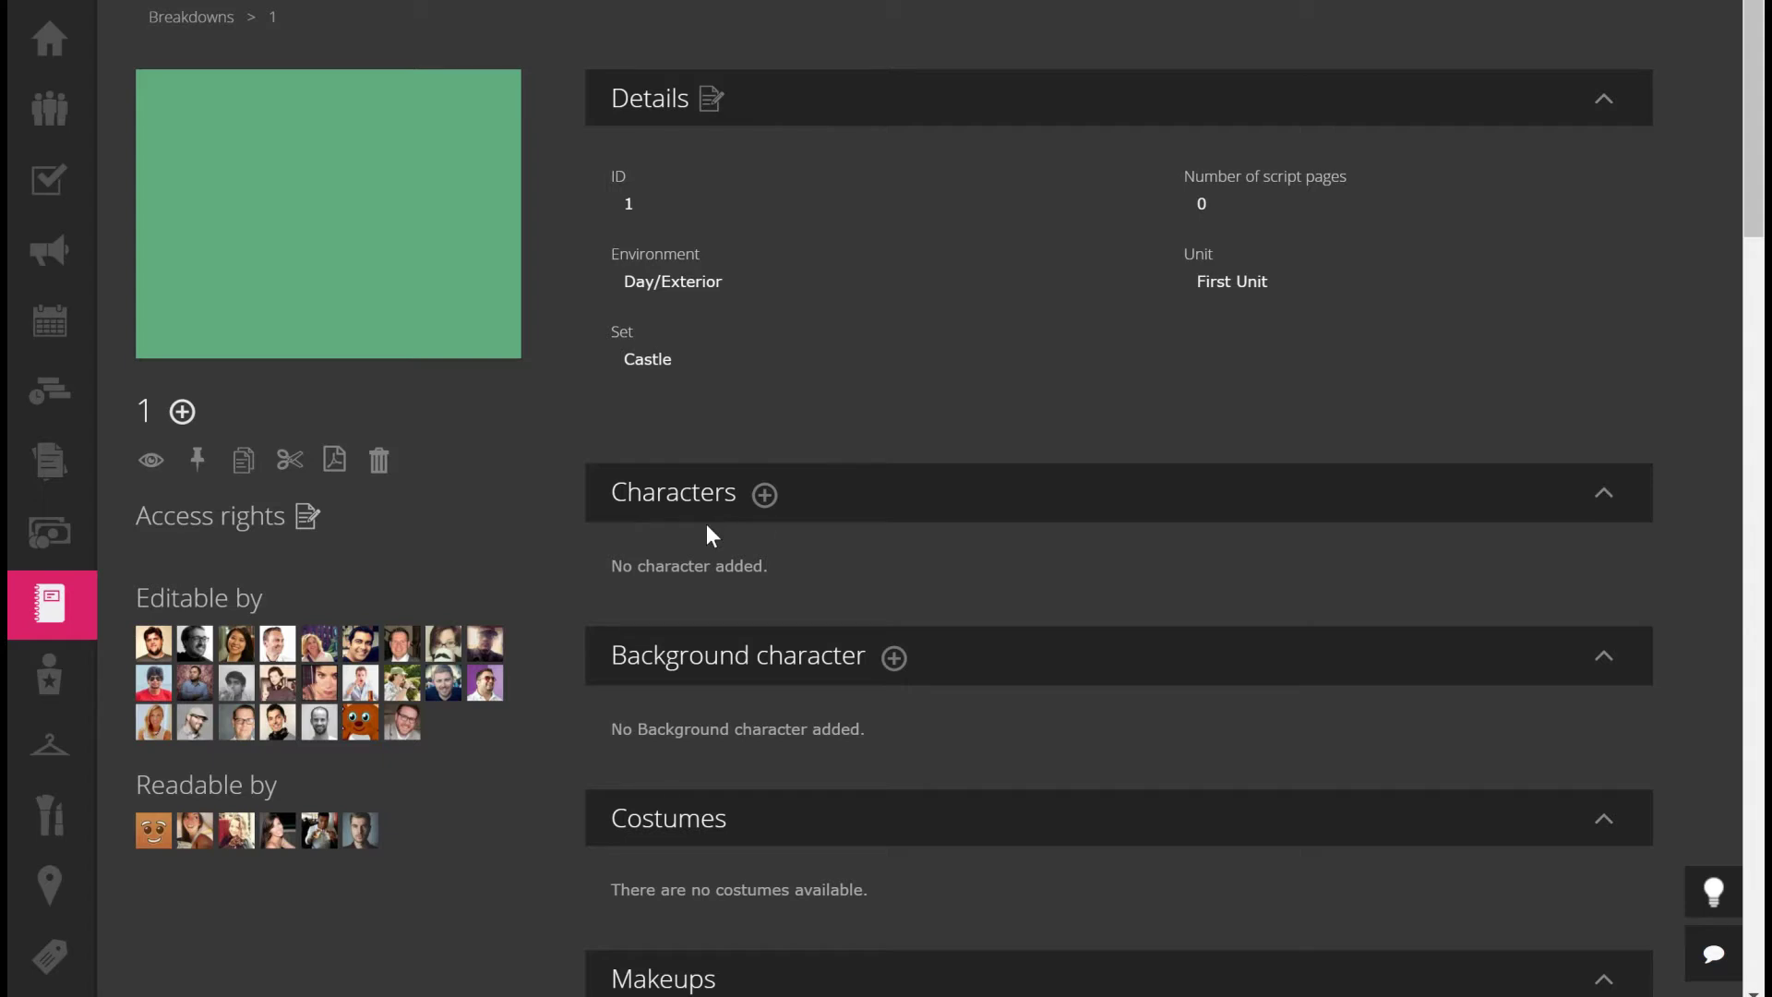
Add the characters James and Farah to scene 1, then go to the Cast section
{"action": "left_click", "coordinate": [764, 496]}
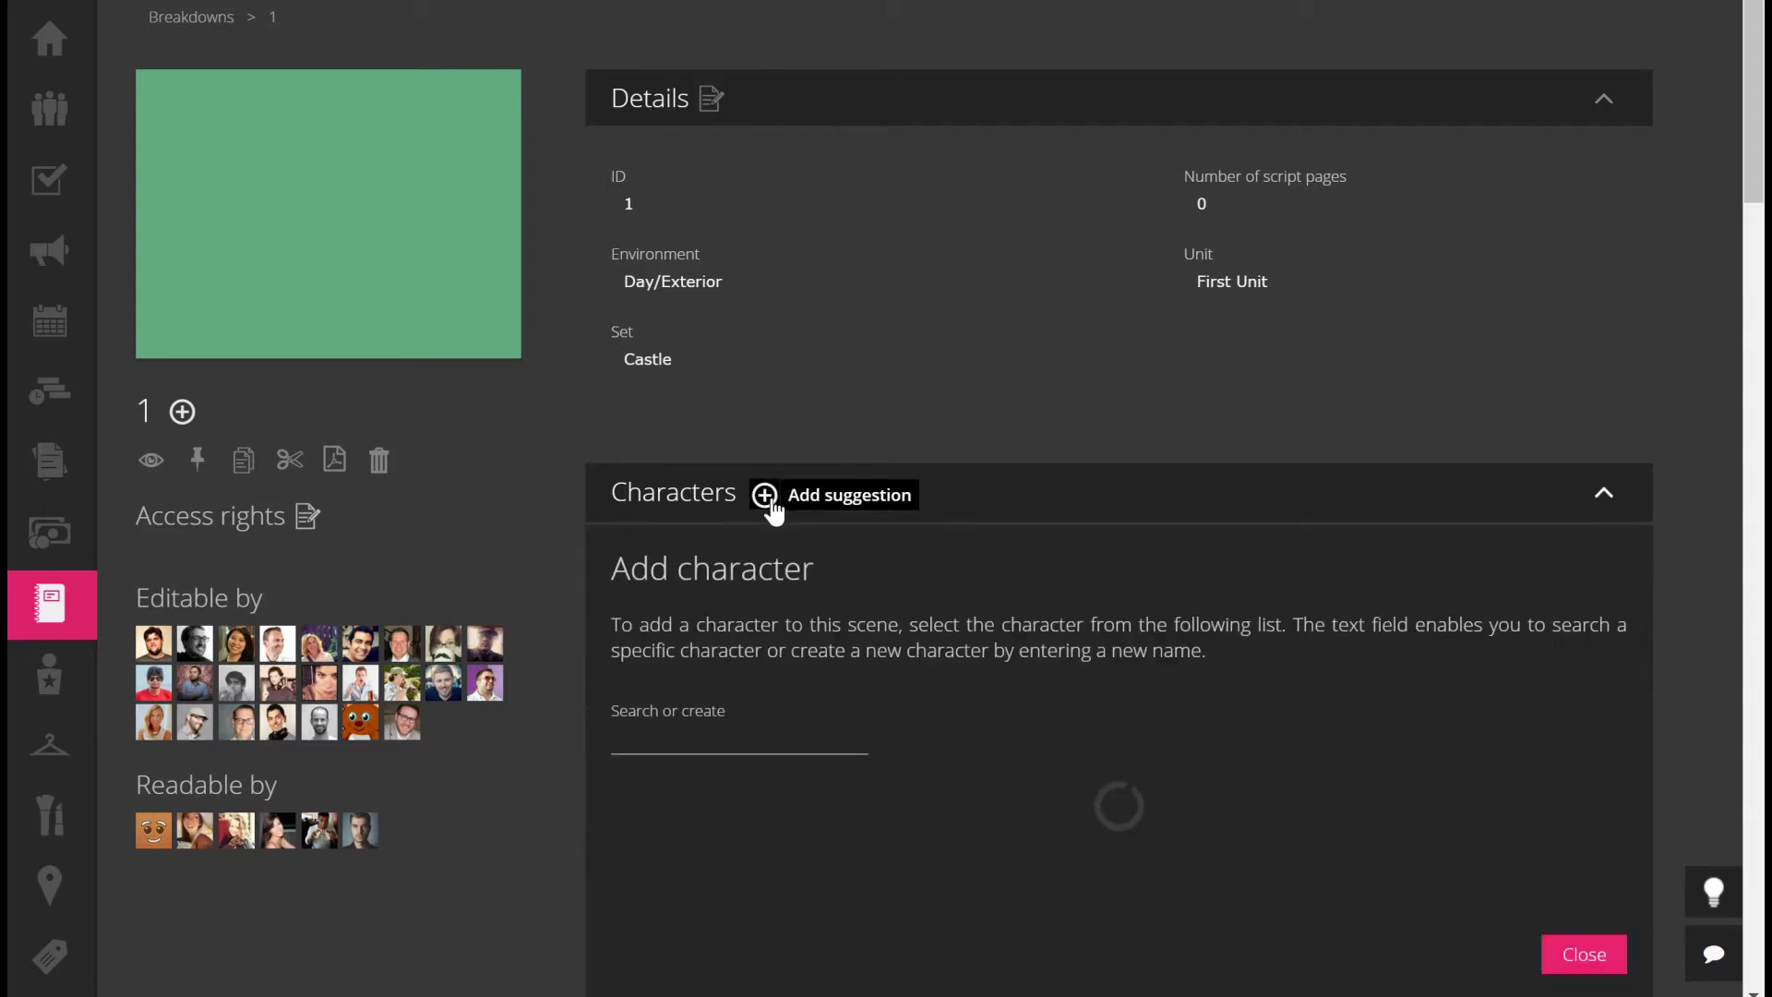
{"action": "left_click", "coordinate": [693, 734]}
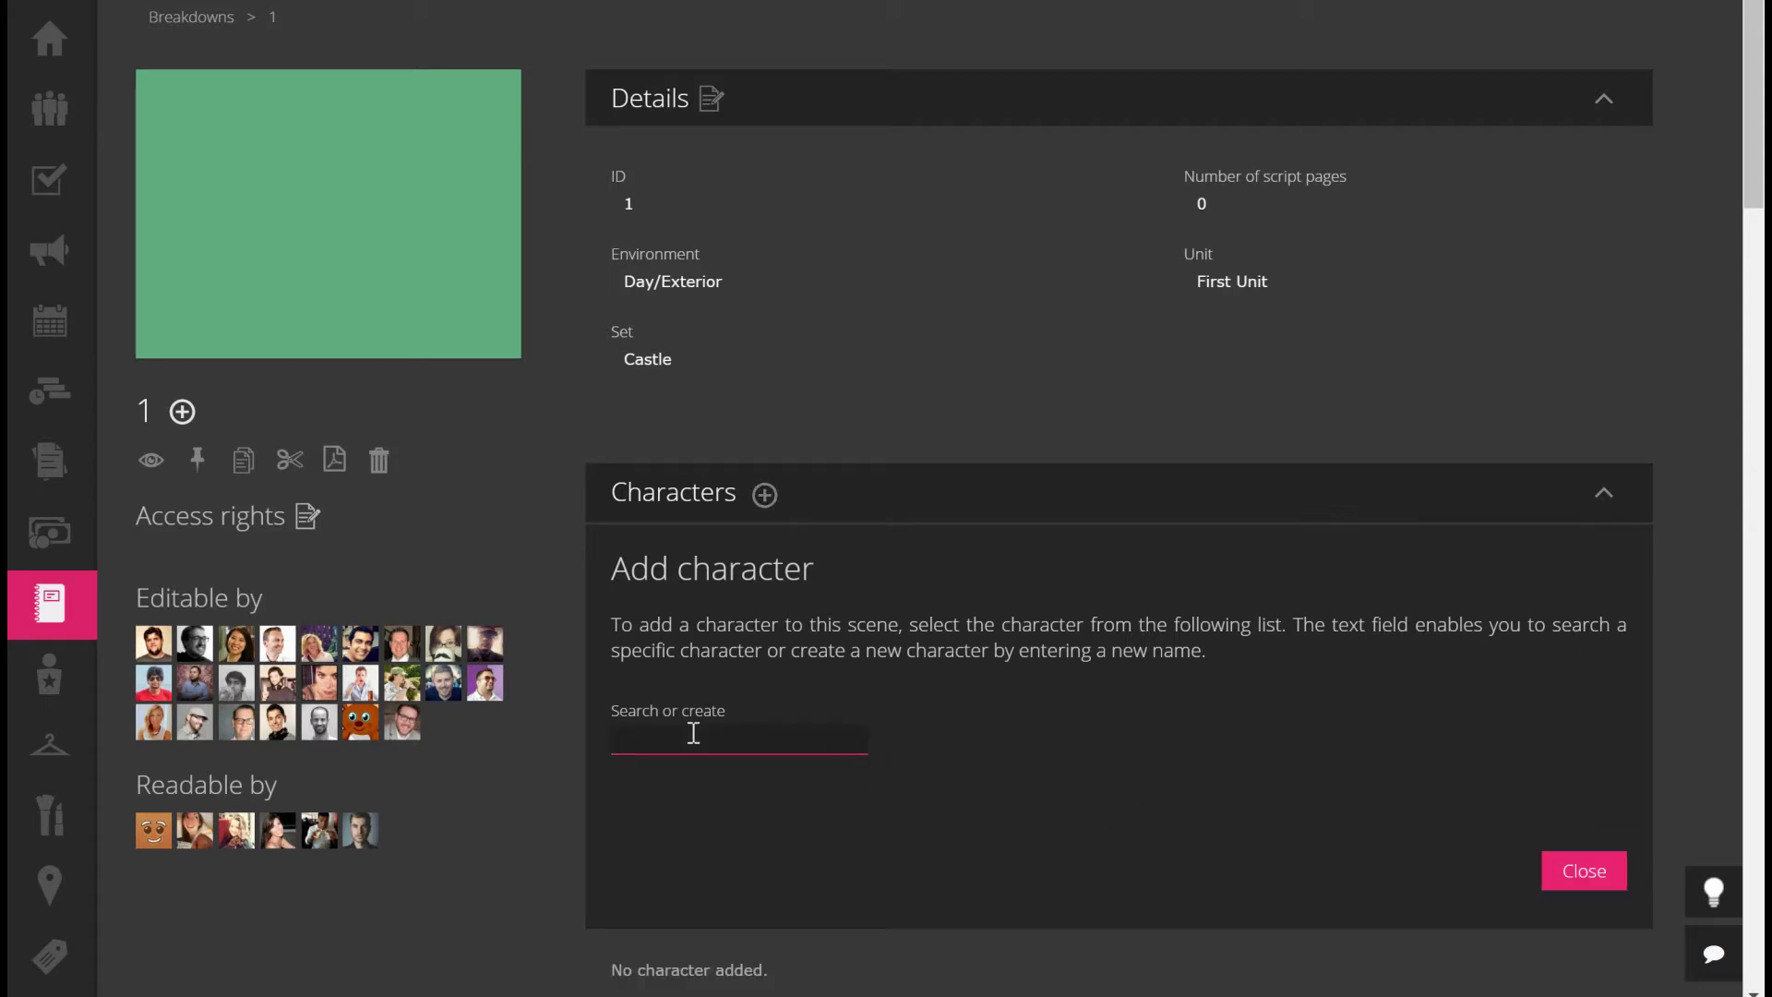
{"action": "type", "text": "James"}
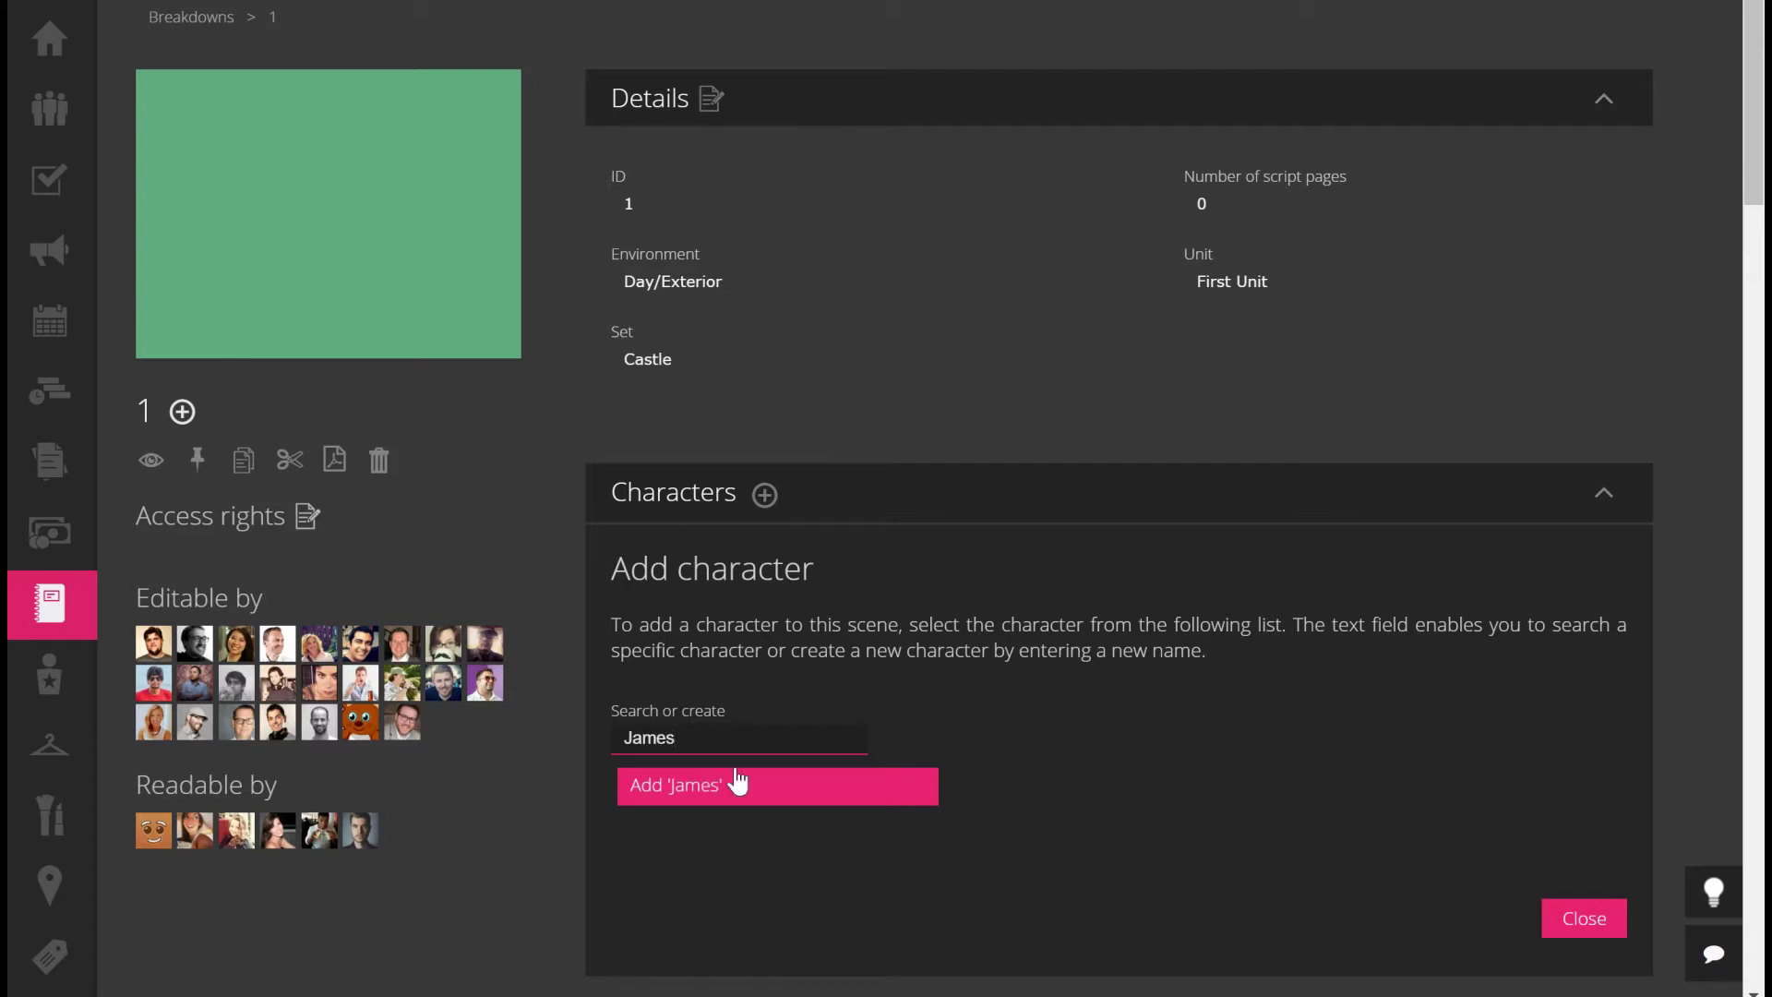
{"action": "left_click", "coordinate": [716, 787]}
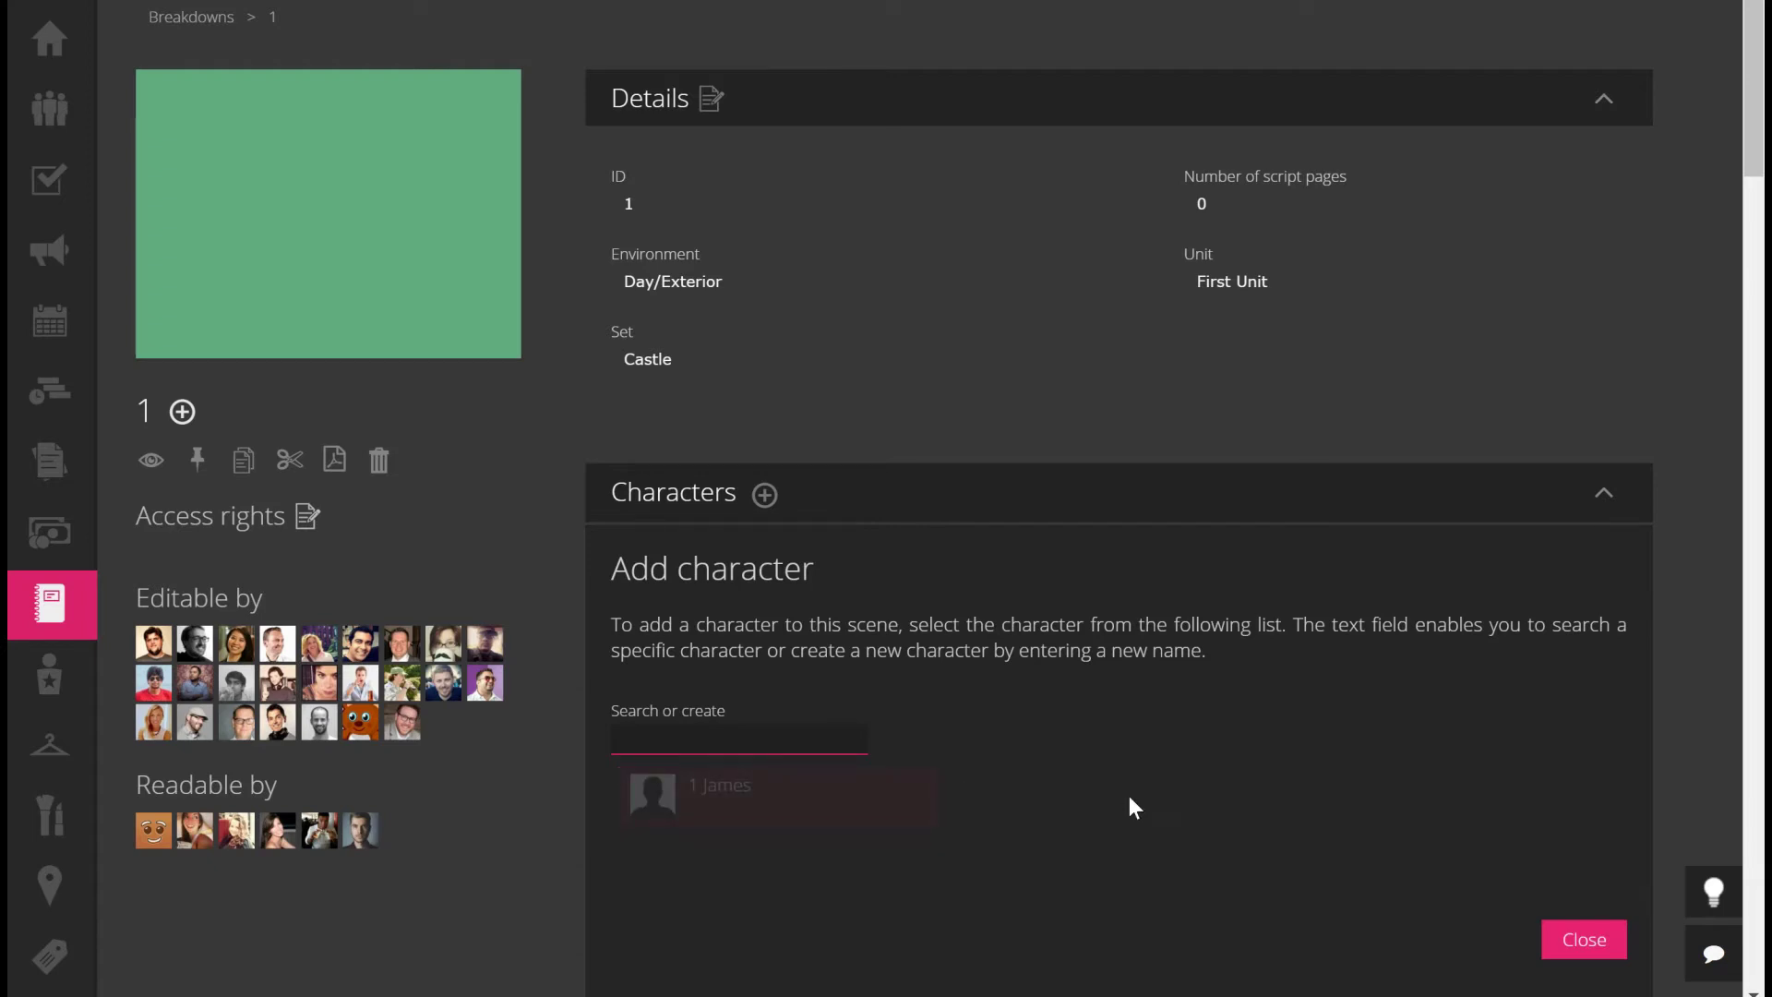
{"action": "scroll", "coordinate": [1132, 807], "scroll_direction": "down", "scroll_amount": 2}
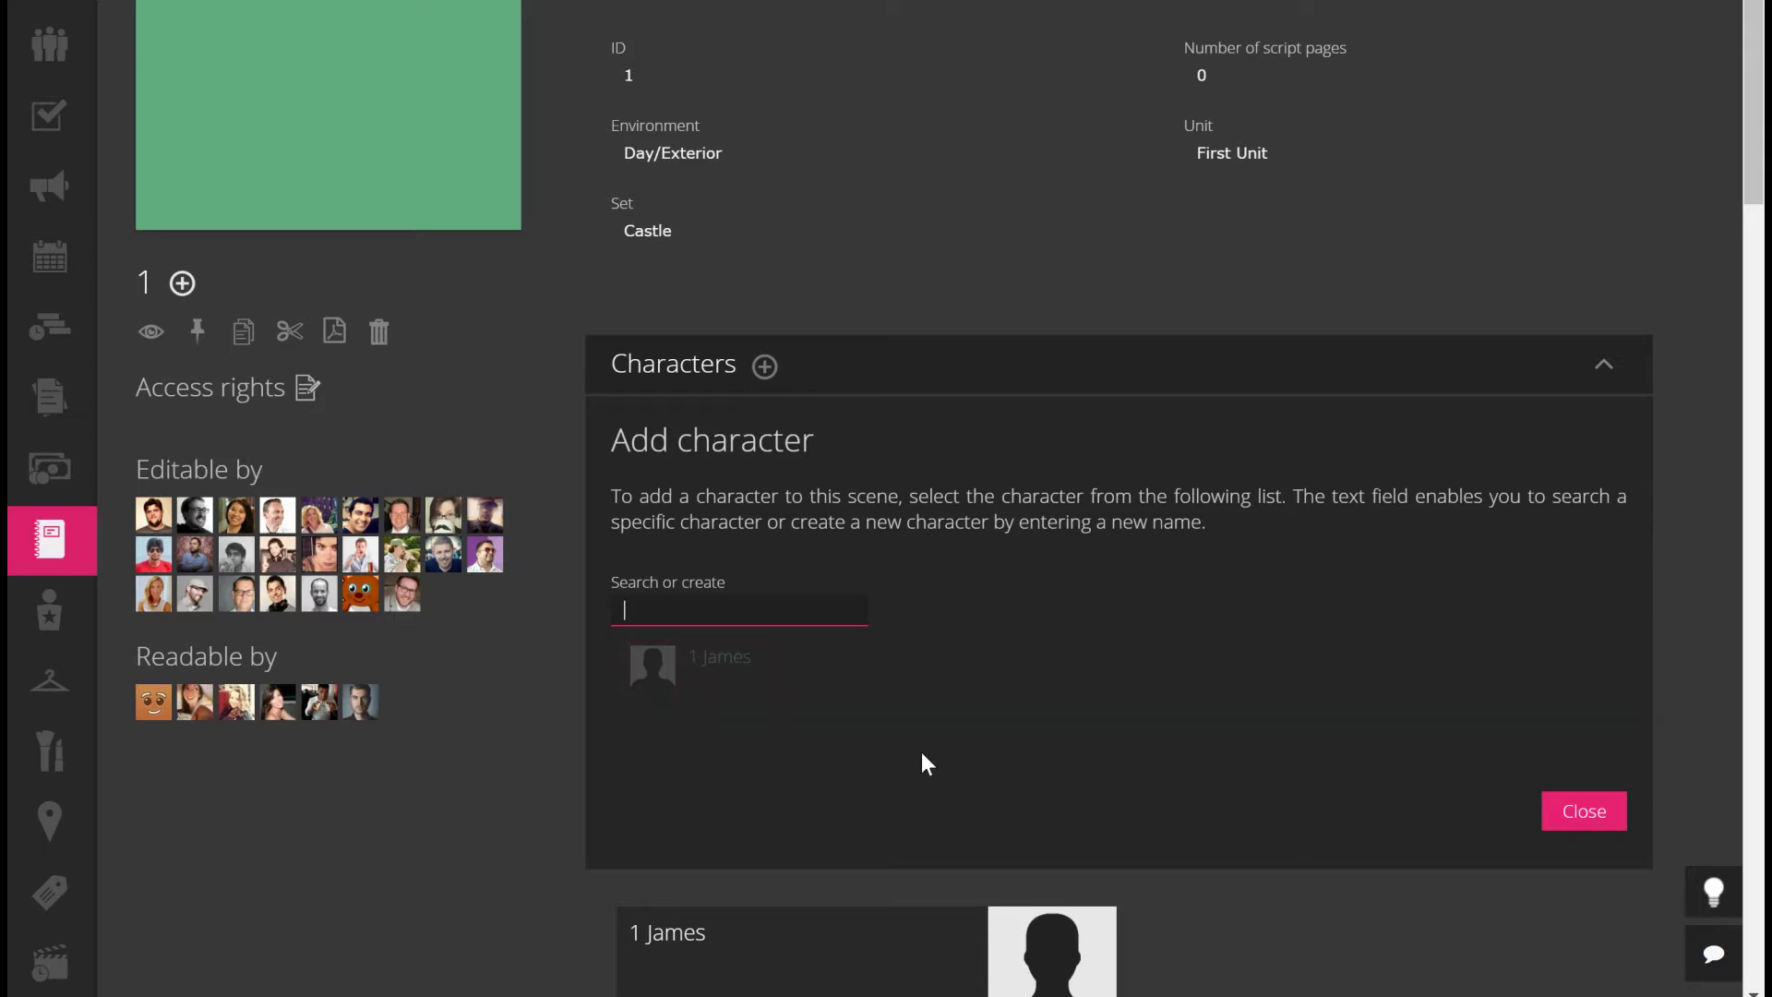
{"action": "type", "text": "Farah"}
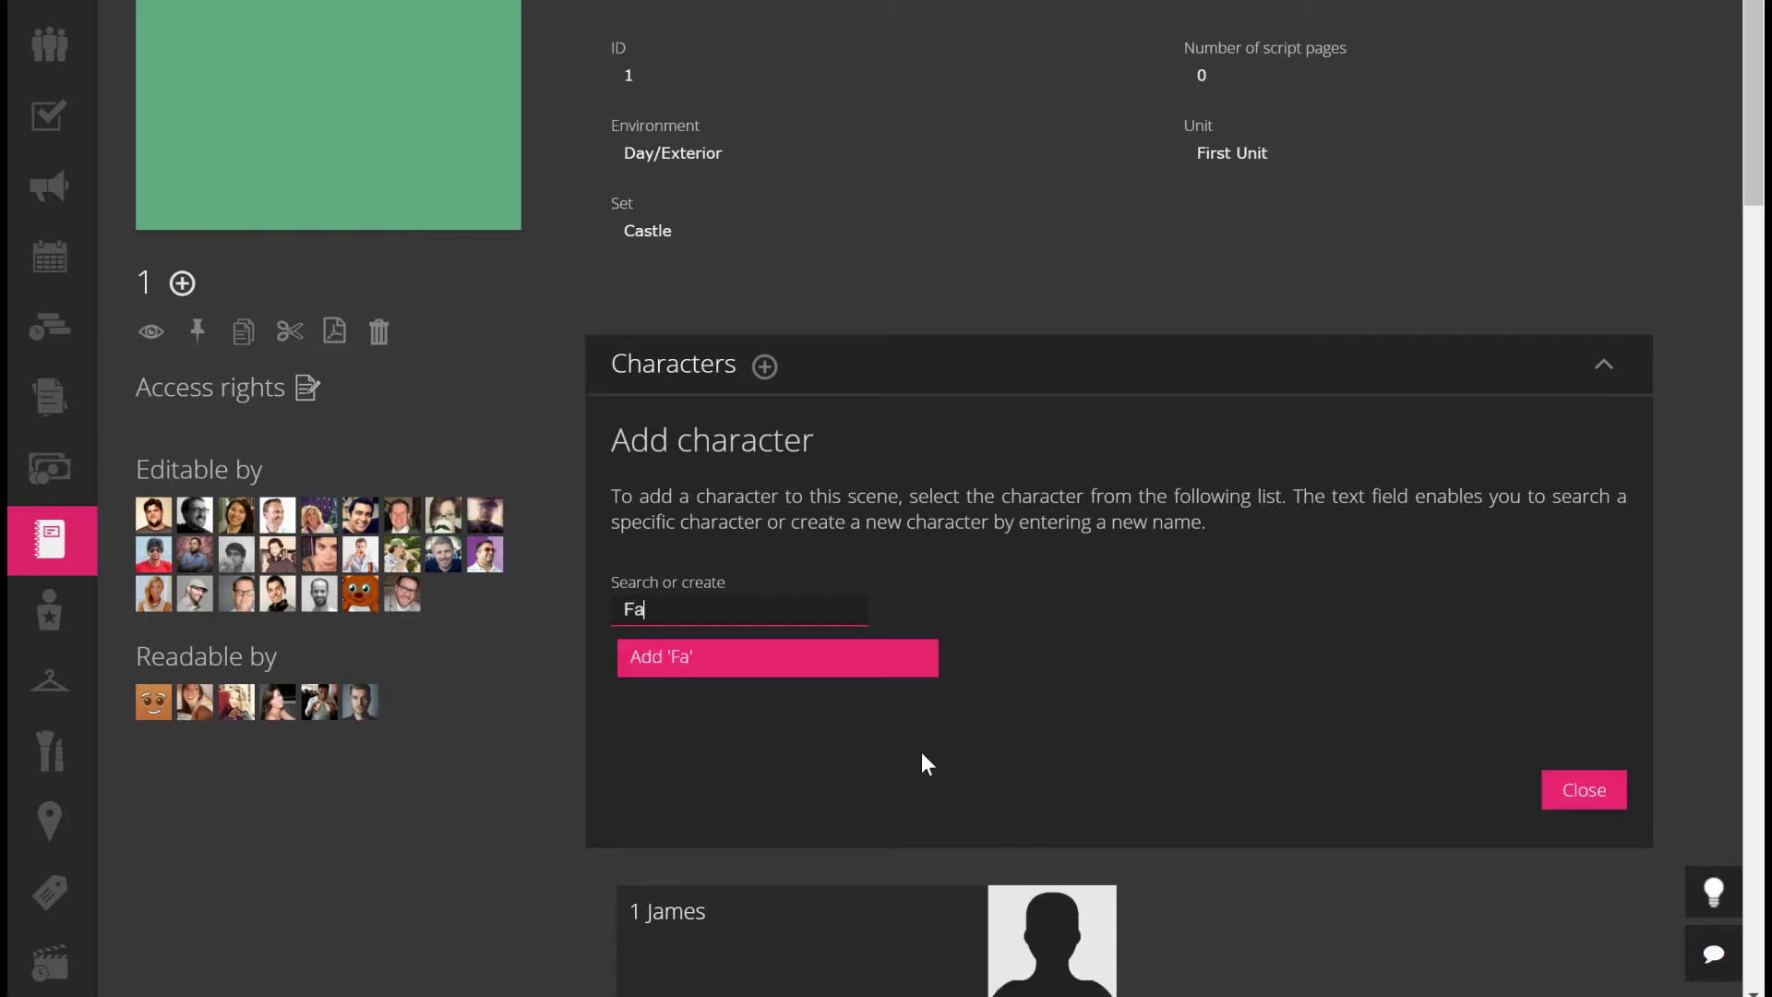
{"action": "left_click", "coordinate": [659, 661]}
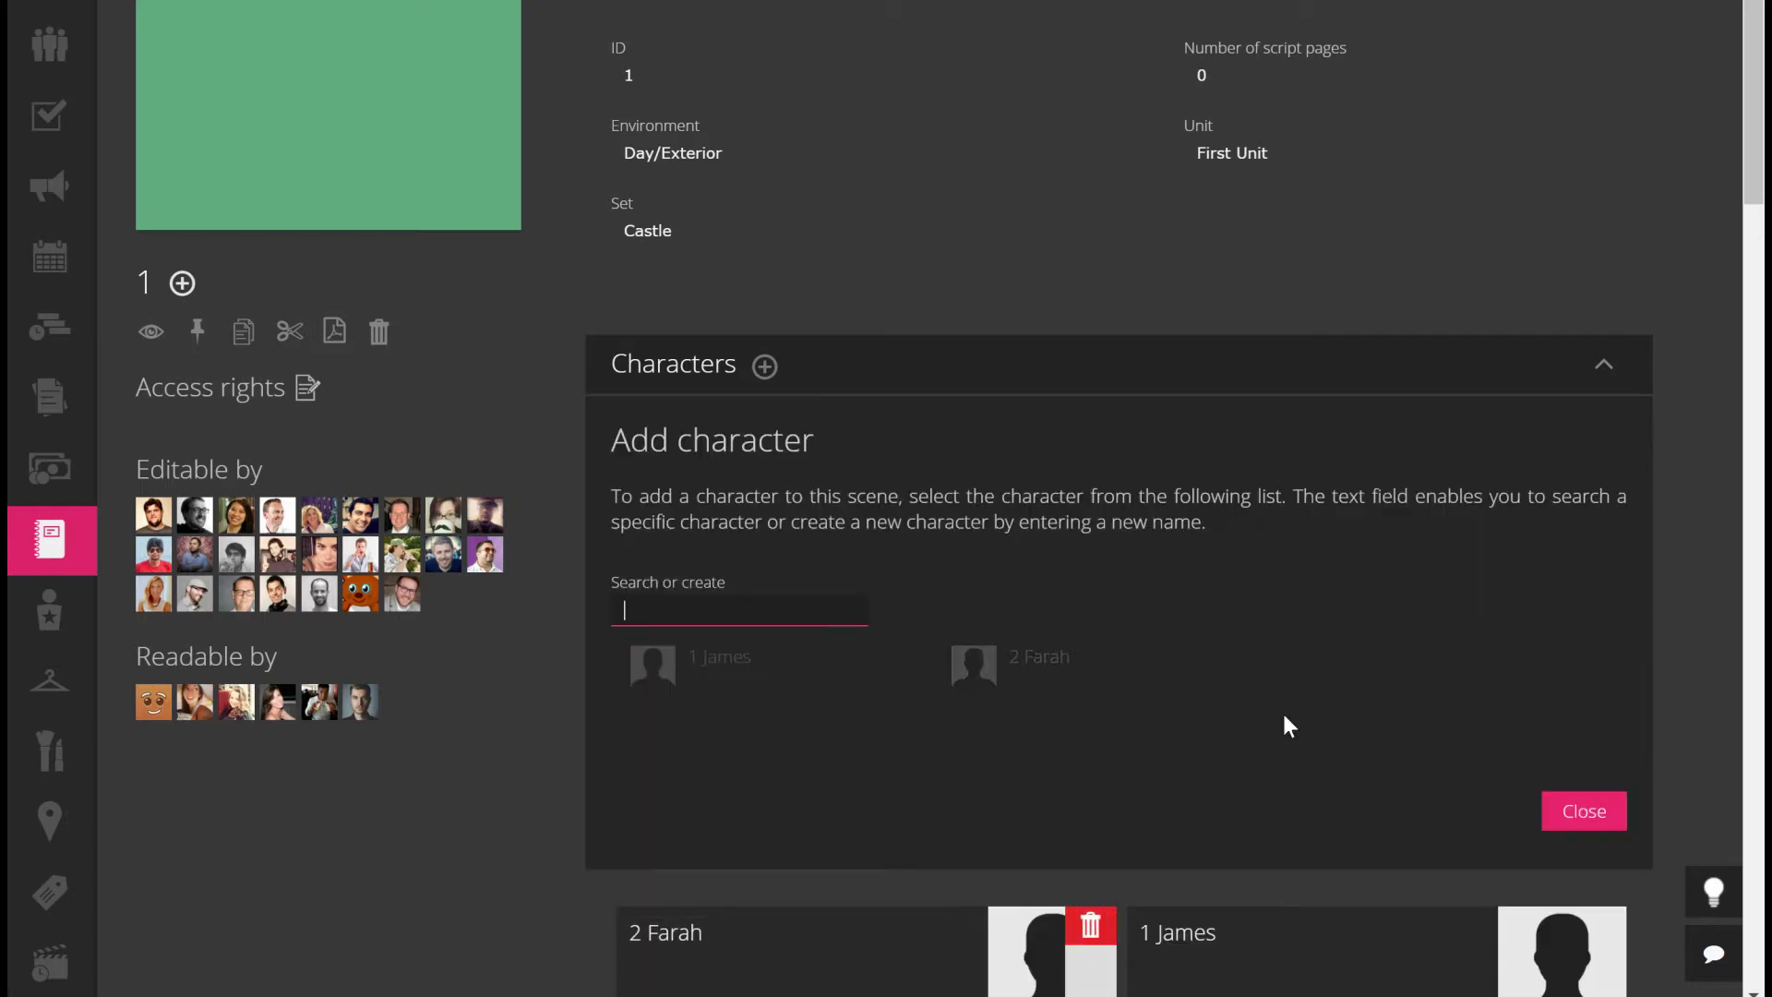
{"action": "left_click", "coordinate": [1575, 805]}
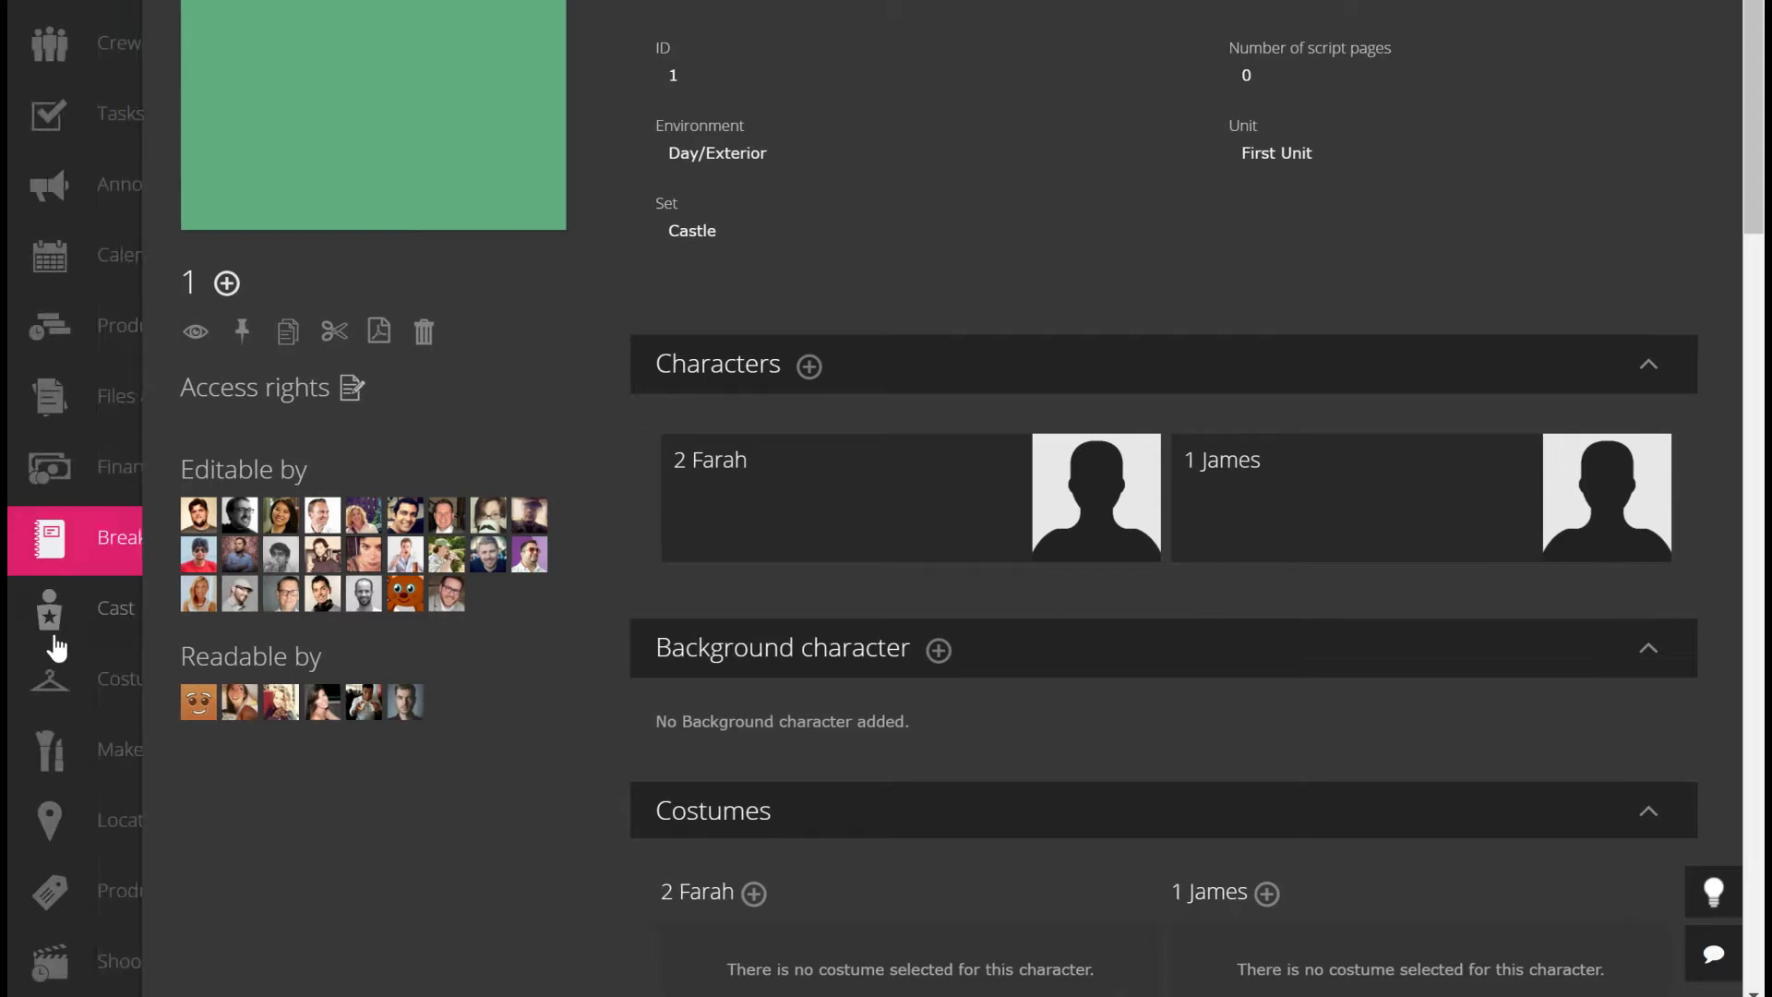
{"action": "mouse_move", "coordinate": [111, 633]}
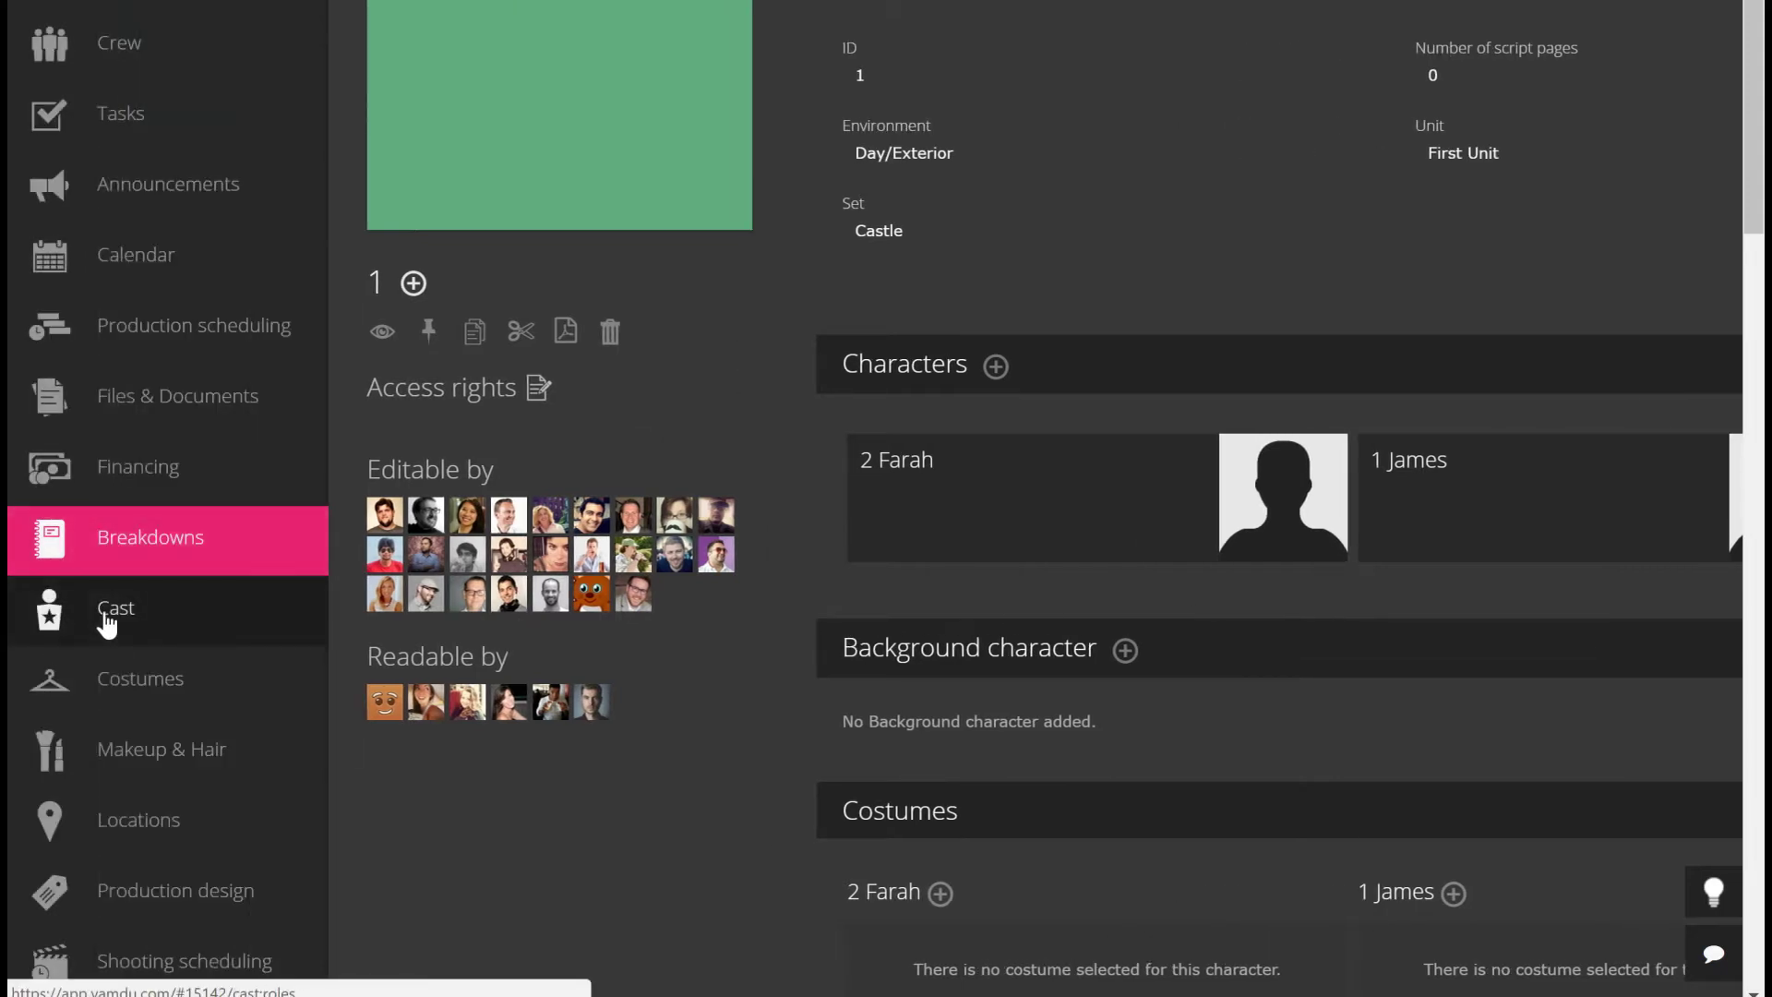
{"action": "left_click", "coordinate": [92, 617]}
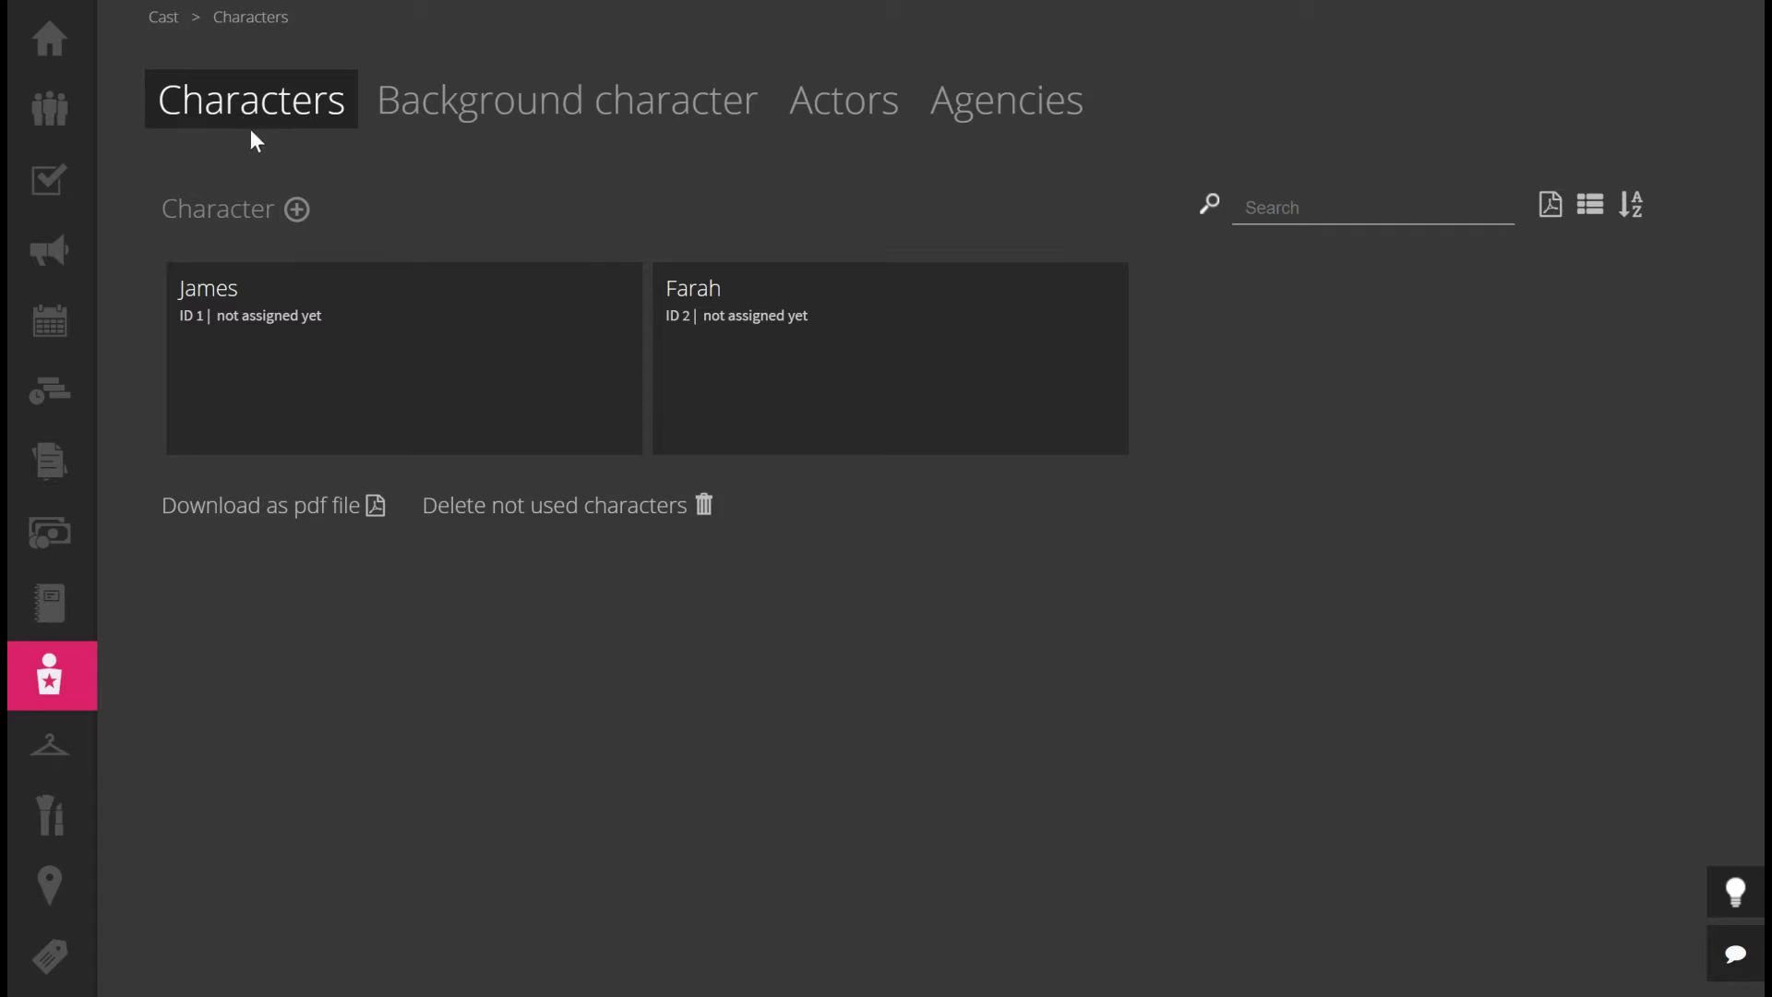
Create a new cast character named Farid and open his character page
{"action": "left_click", "coordinate": [298, 212]}
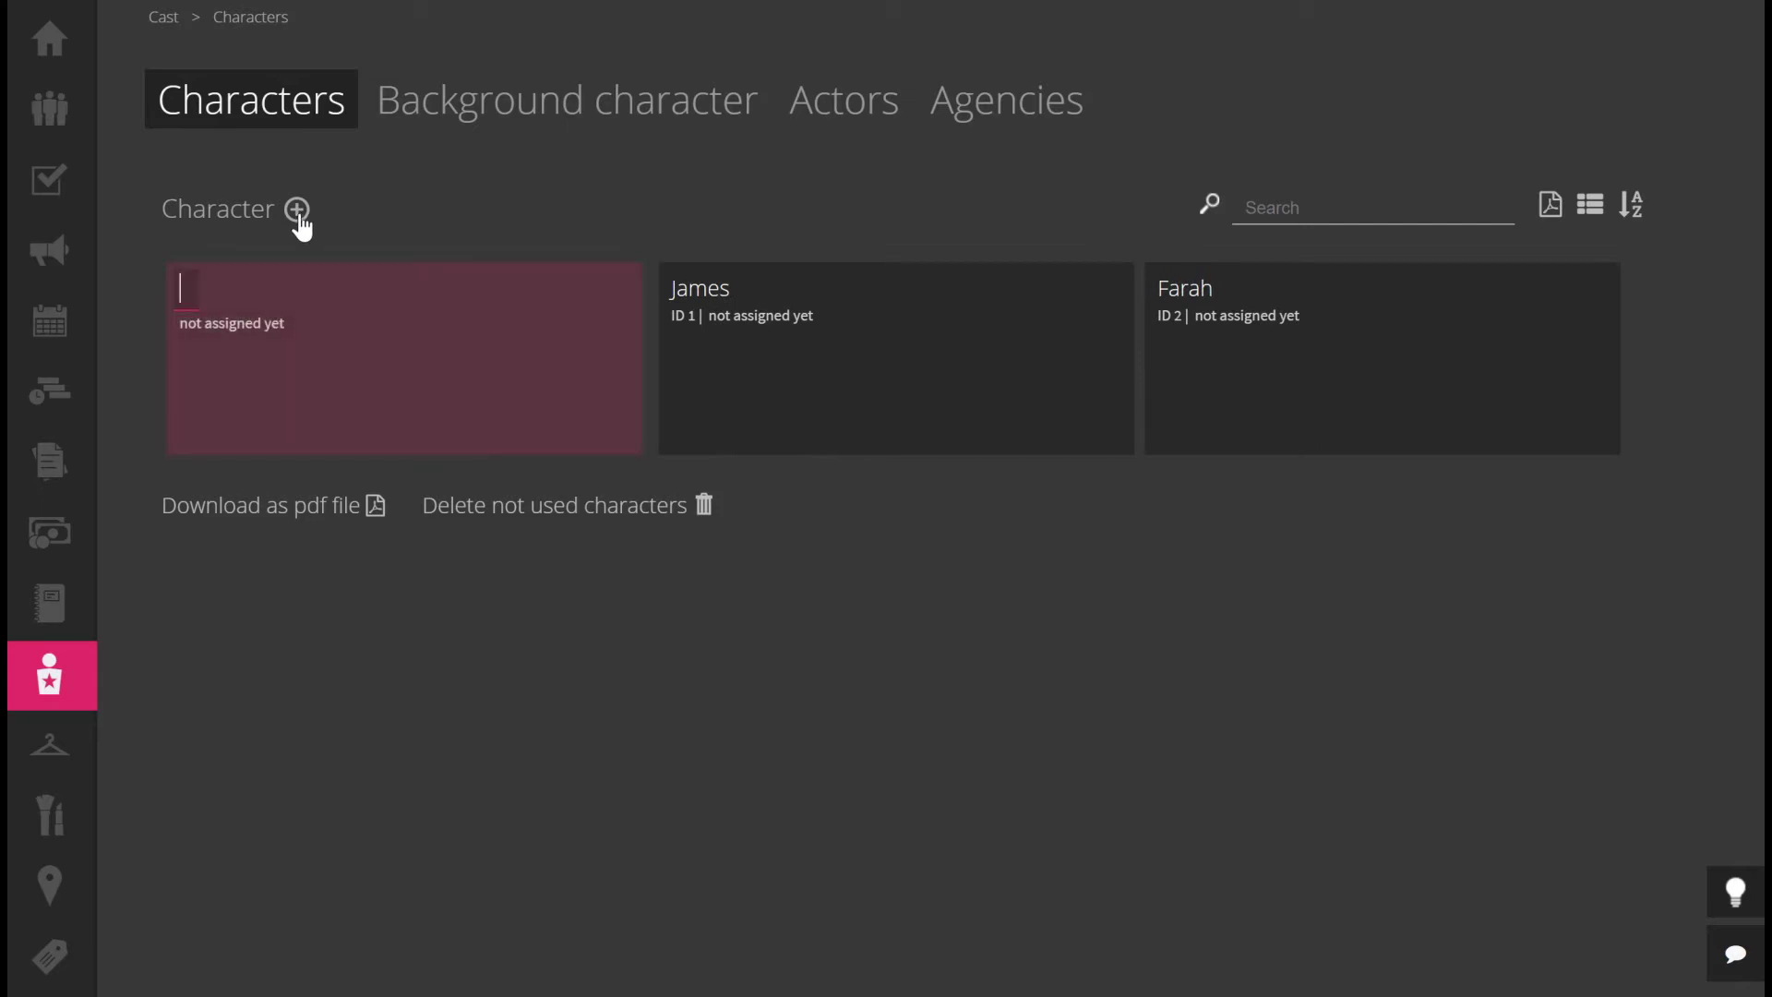
{"action": "type", "text": "Farid"}
{"action": "key", "text": "Return"}
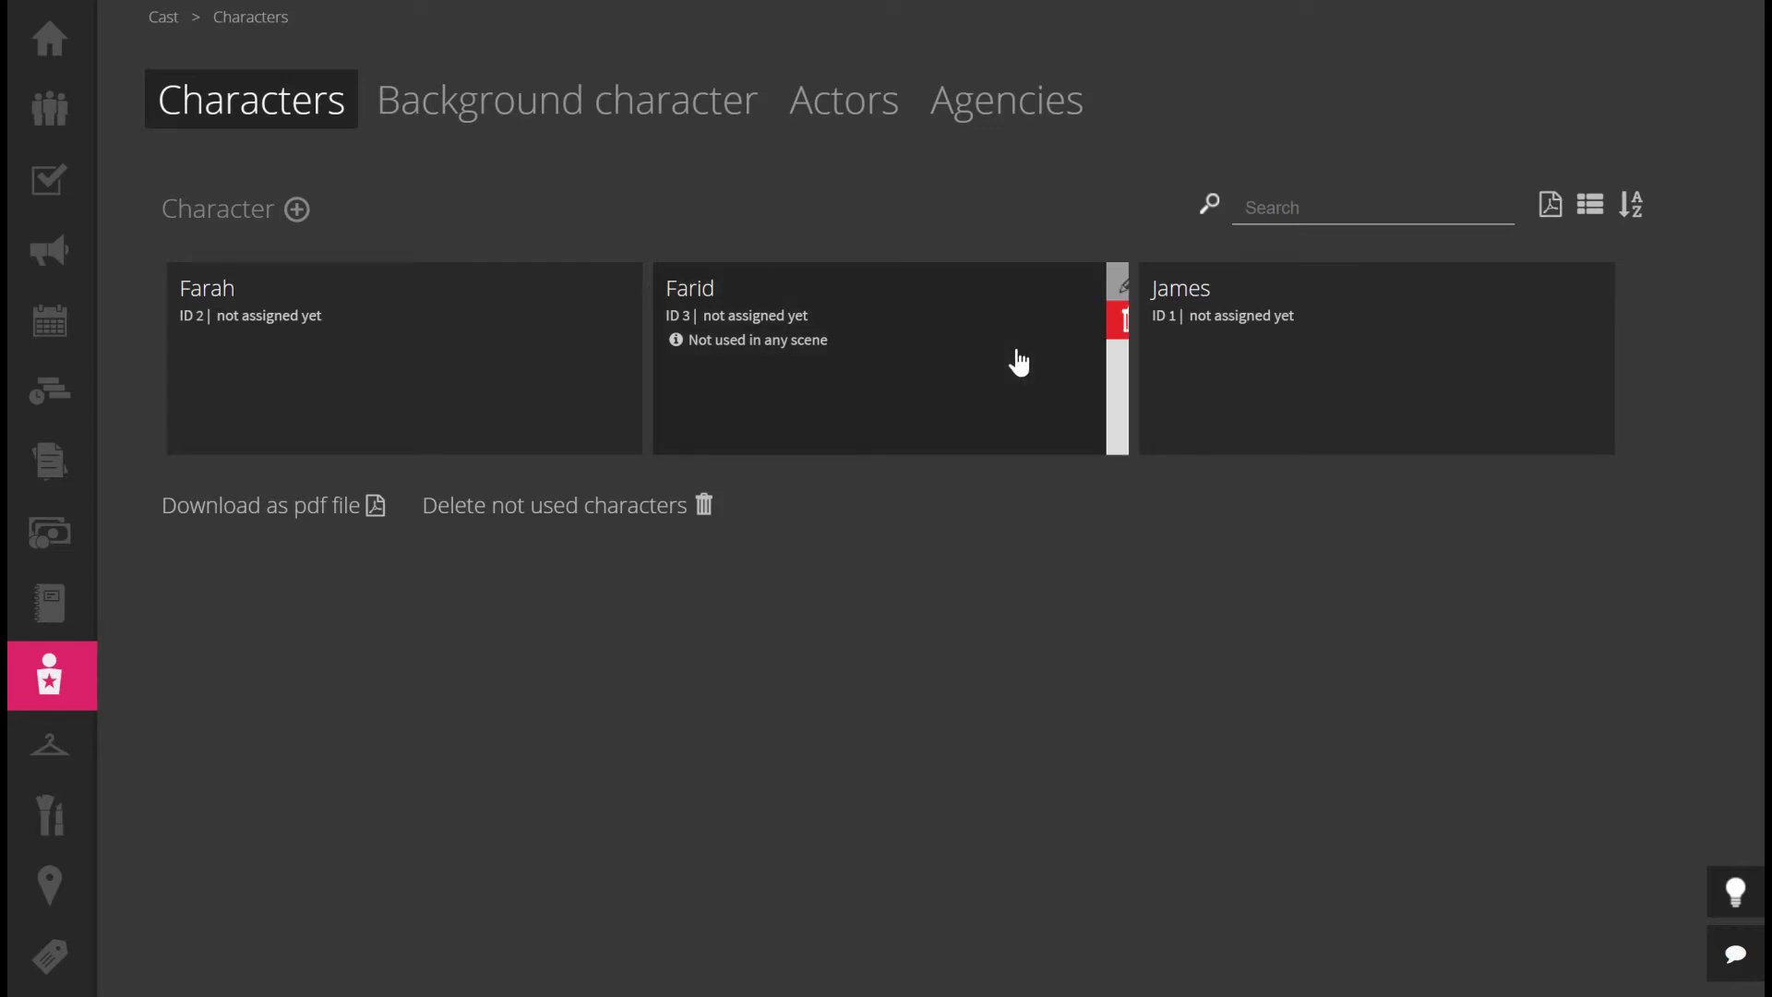
{"action": "left_click", "coordinate": [1115, 275]}
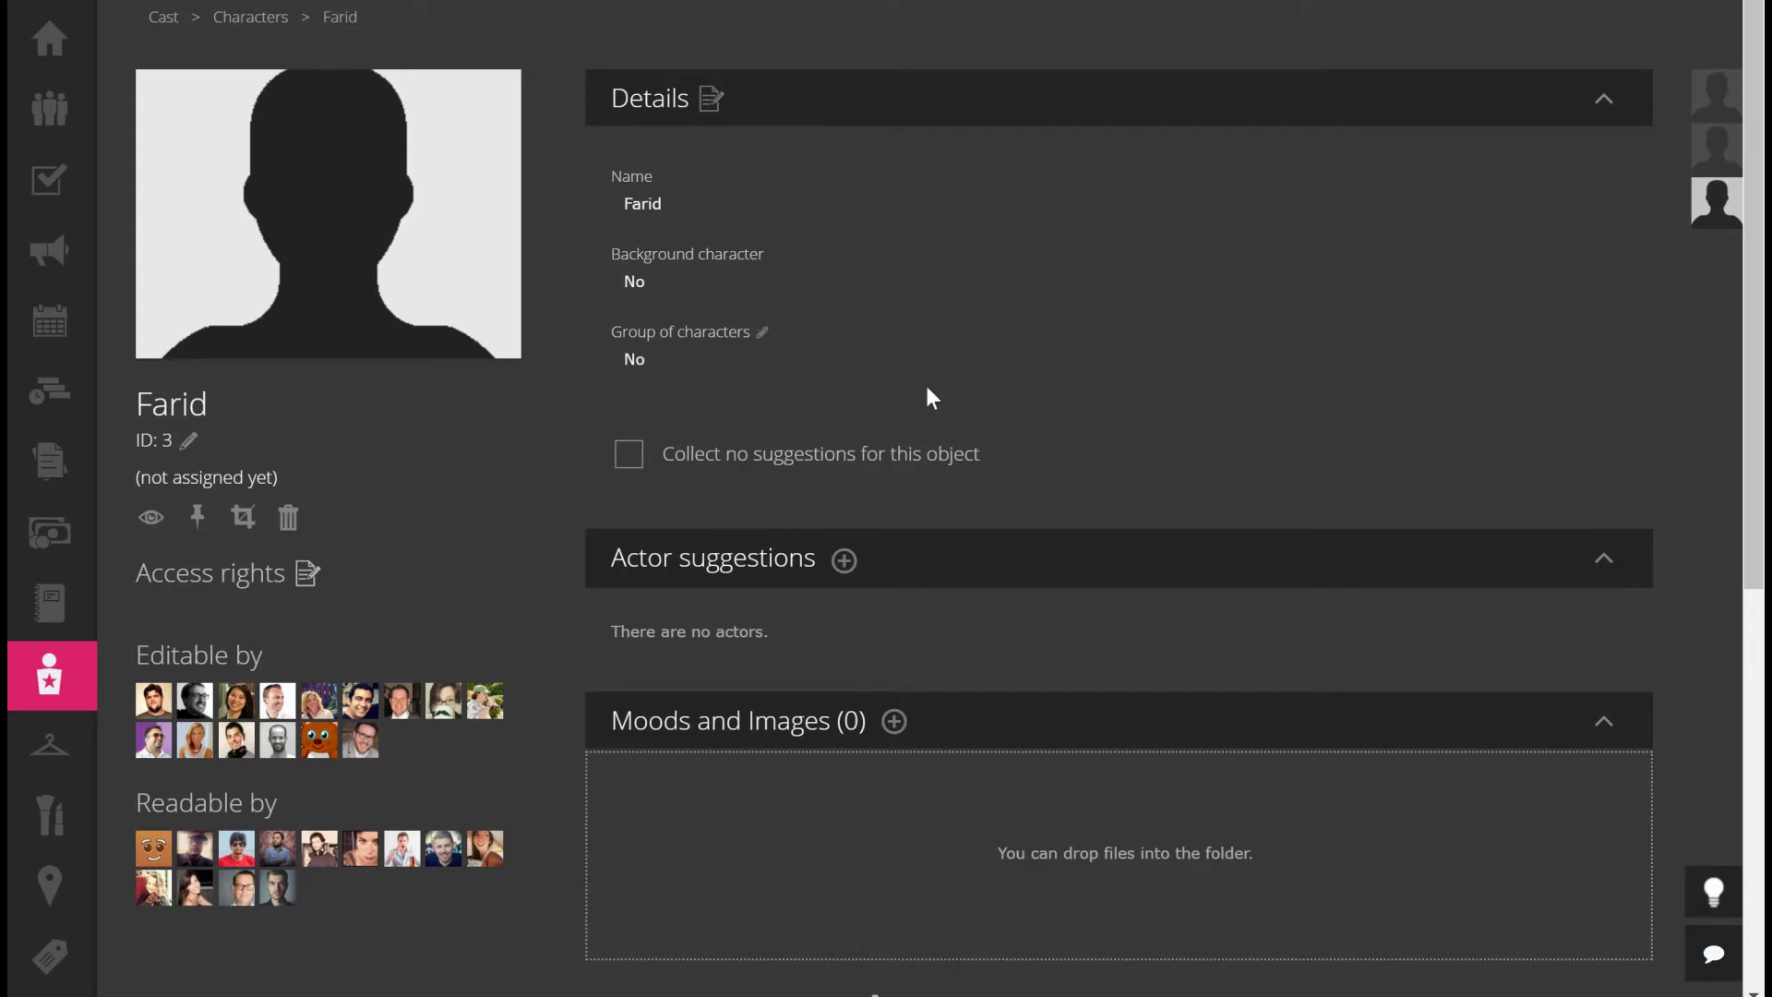
Look over Farid's character page and bring up the Suggest actor form
{"action": "scroll", "coordinate": [1121, 512], "scroll_direction": "down", "scroll_amount": 1}
{"action": "scroll", "coordinate": [1122, 517], "scroll_direction": "down", "scroll_amount": 4}
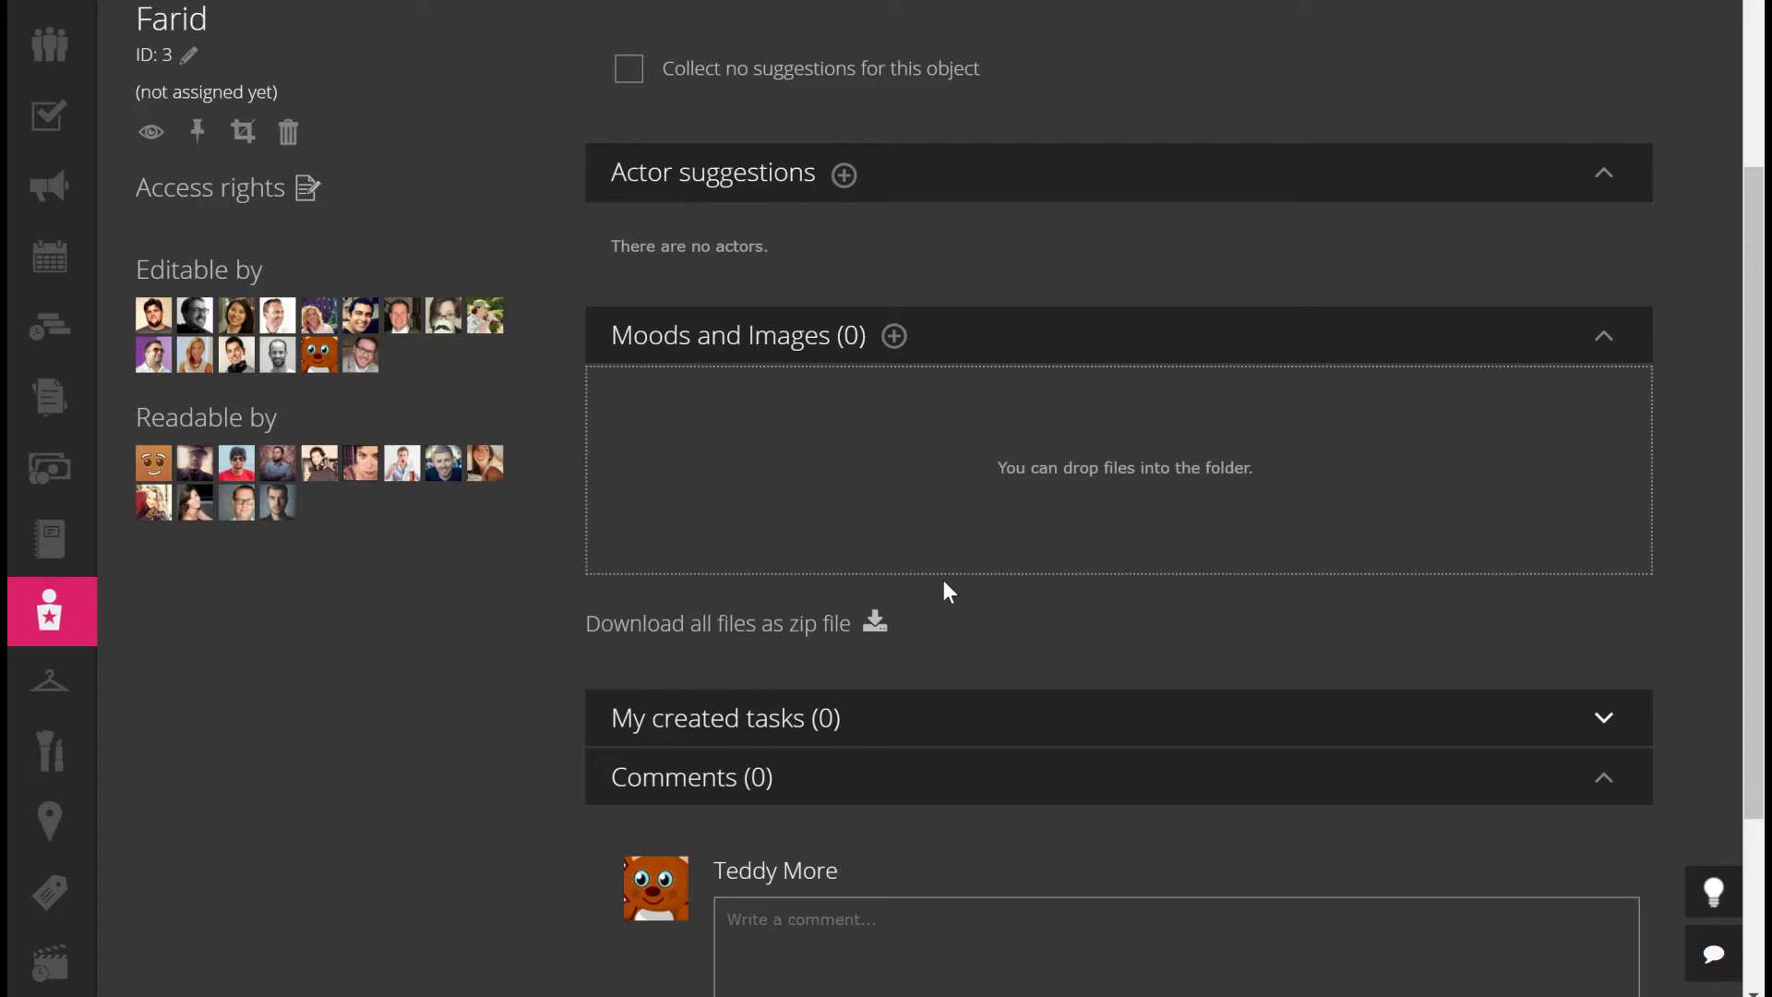
{"action": "scroll", "coordinate": [1055, 346], "scroll_direction": "up", "scroll_amount": 3}
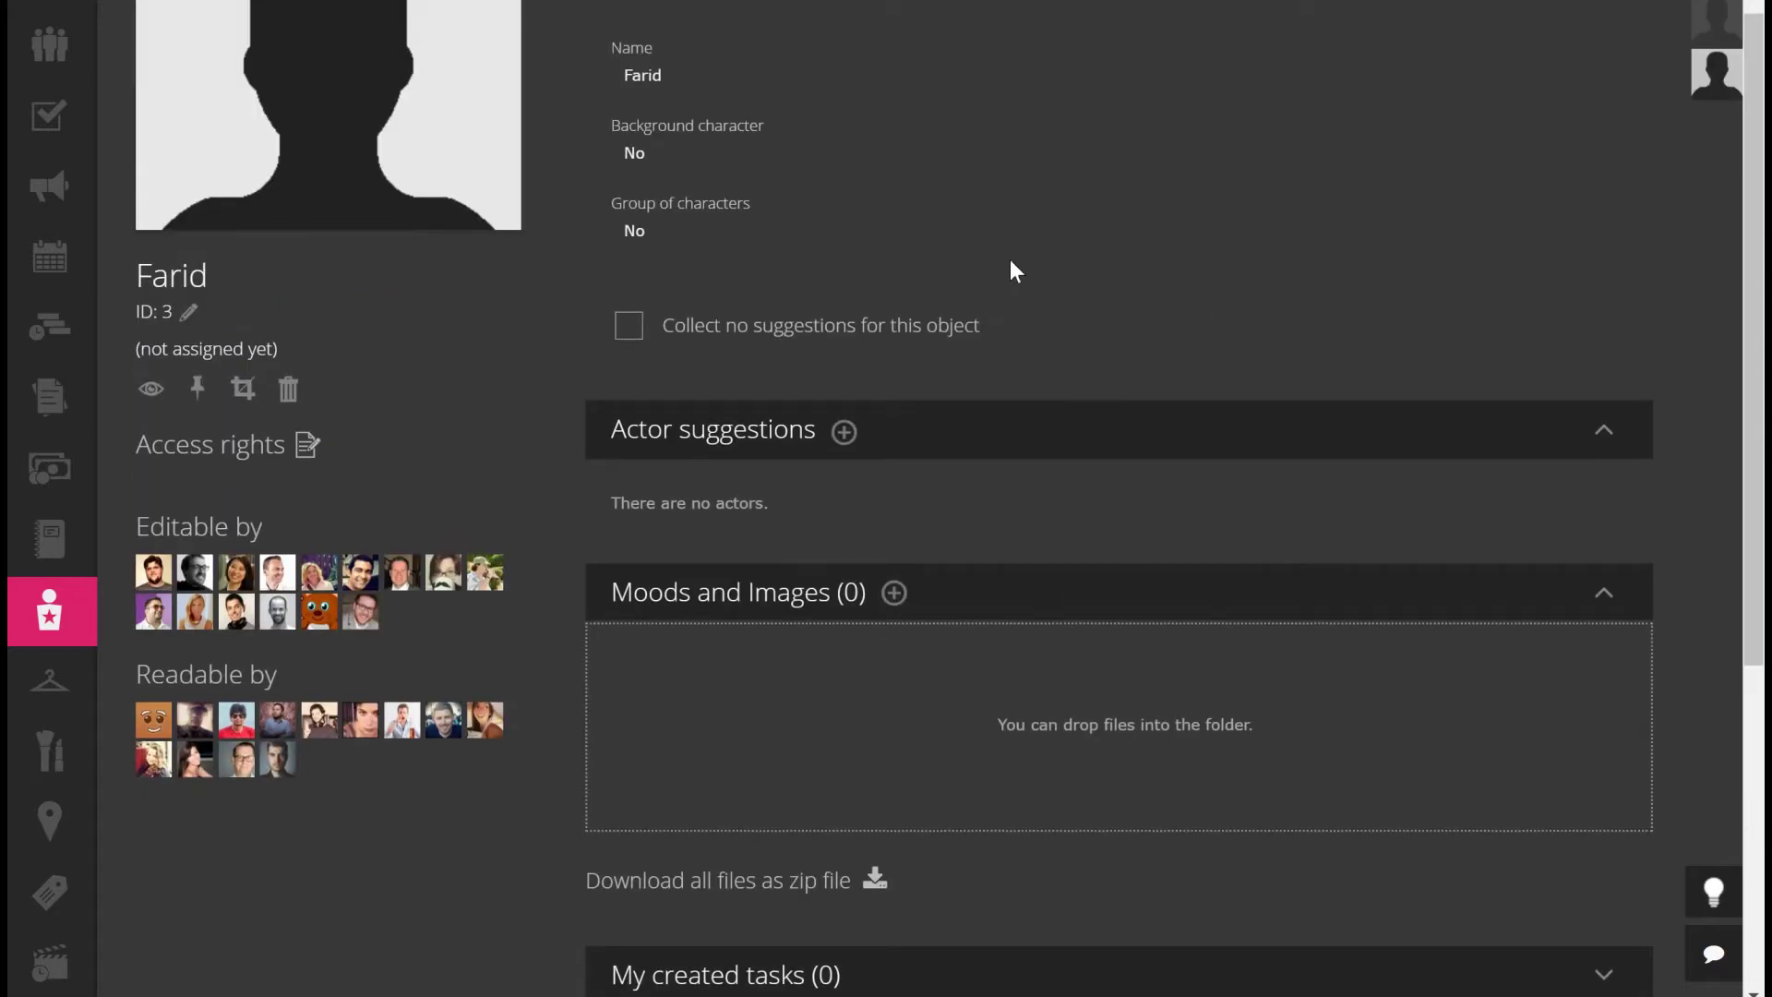
{"action": "left_click", "coordinate": [843, 443]}
{"action": "left_click", "coordinate": [844, 434]}
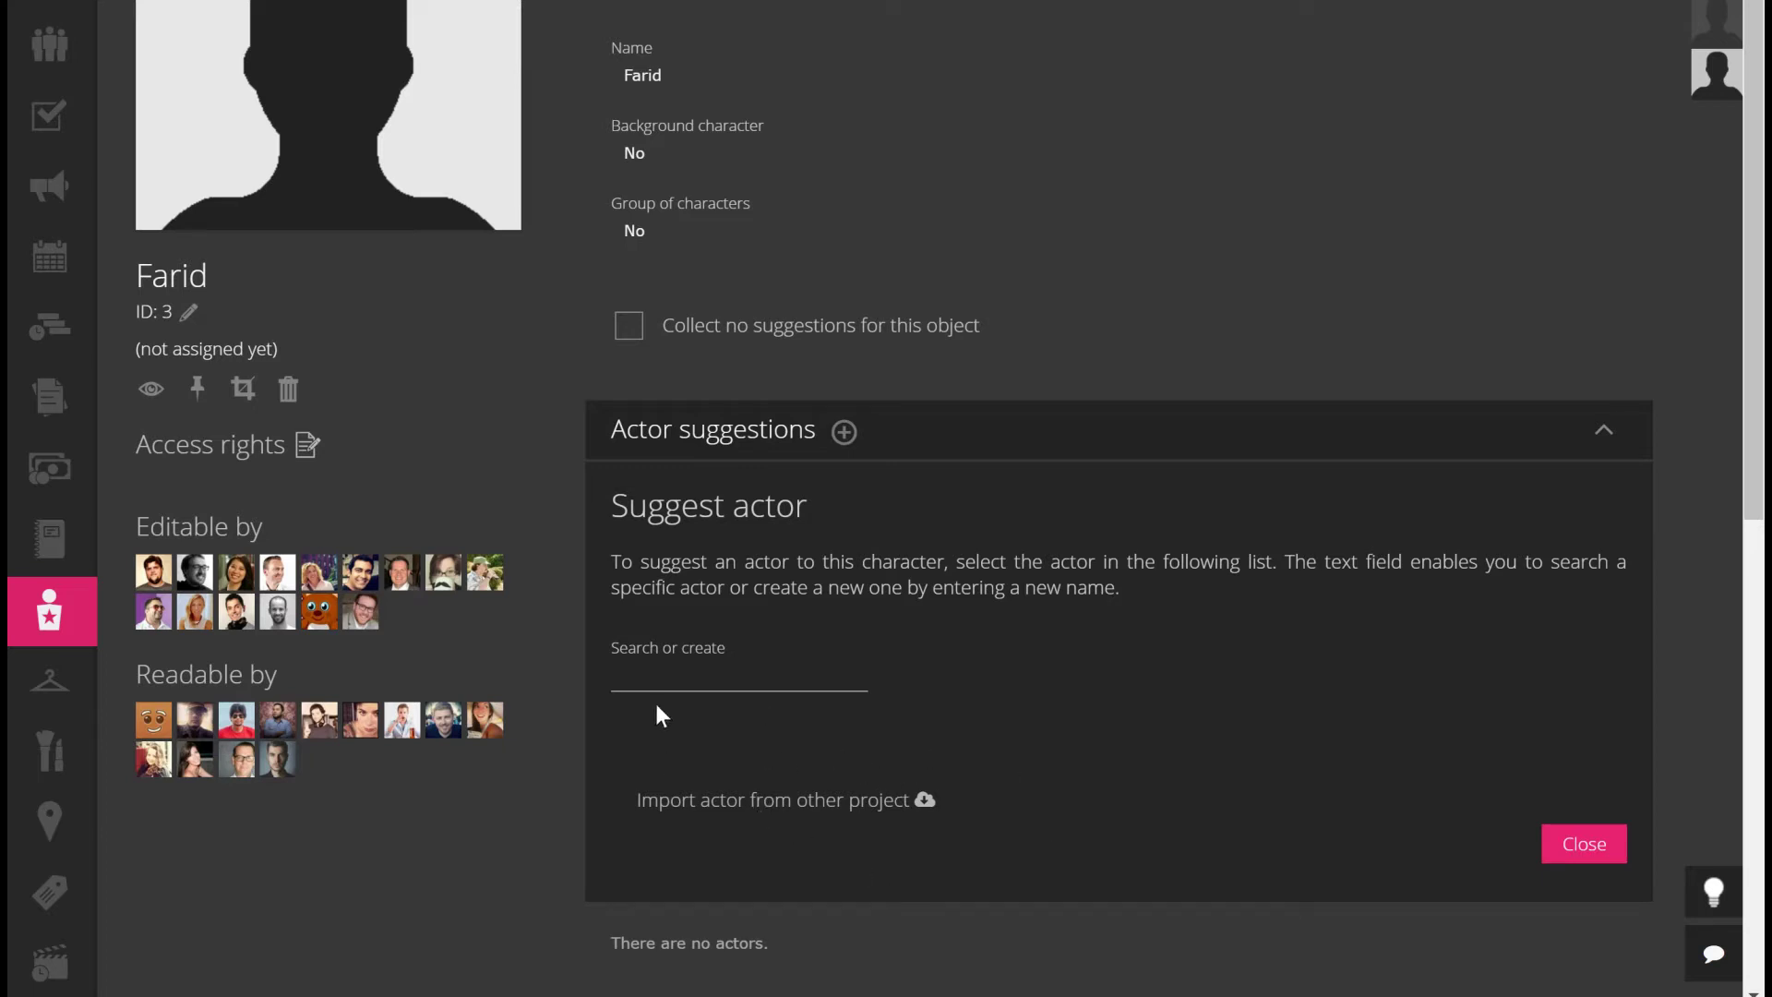
{"action": "left_click", "coordinate": [700, 673]}
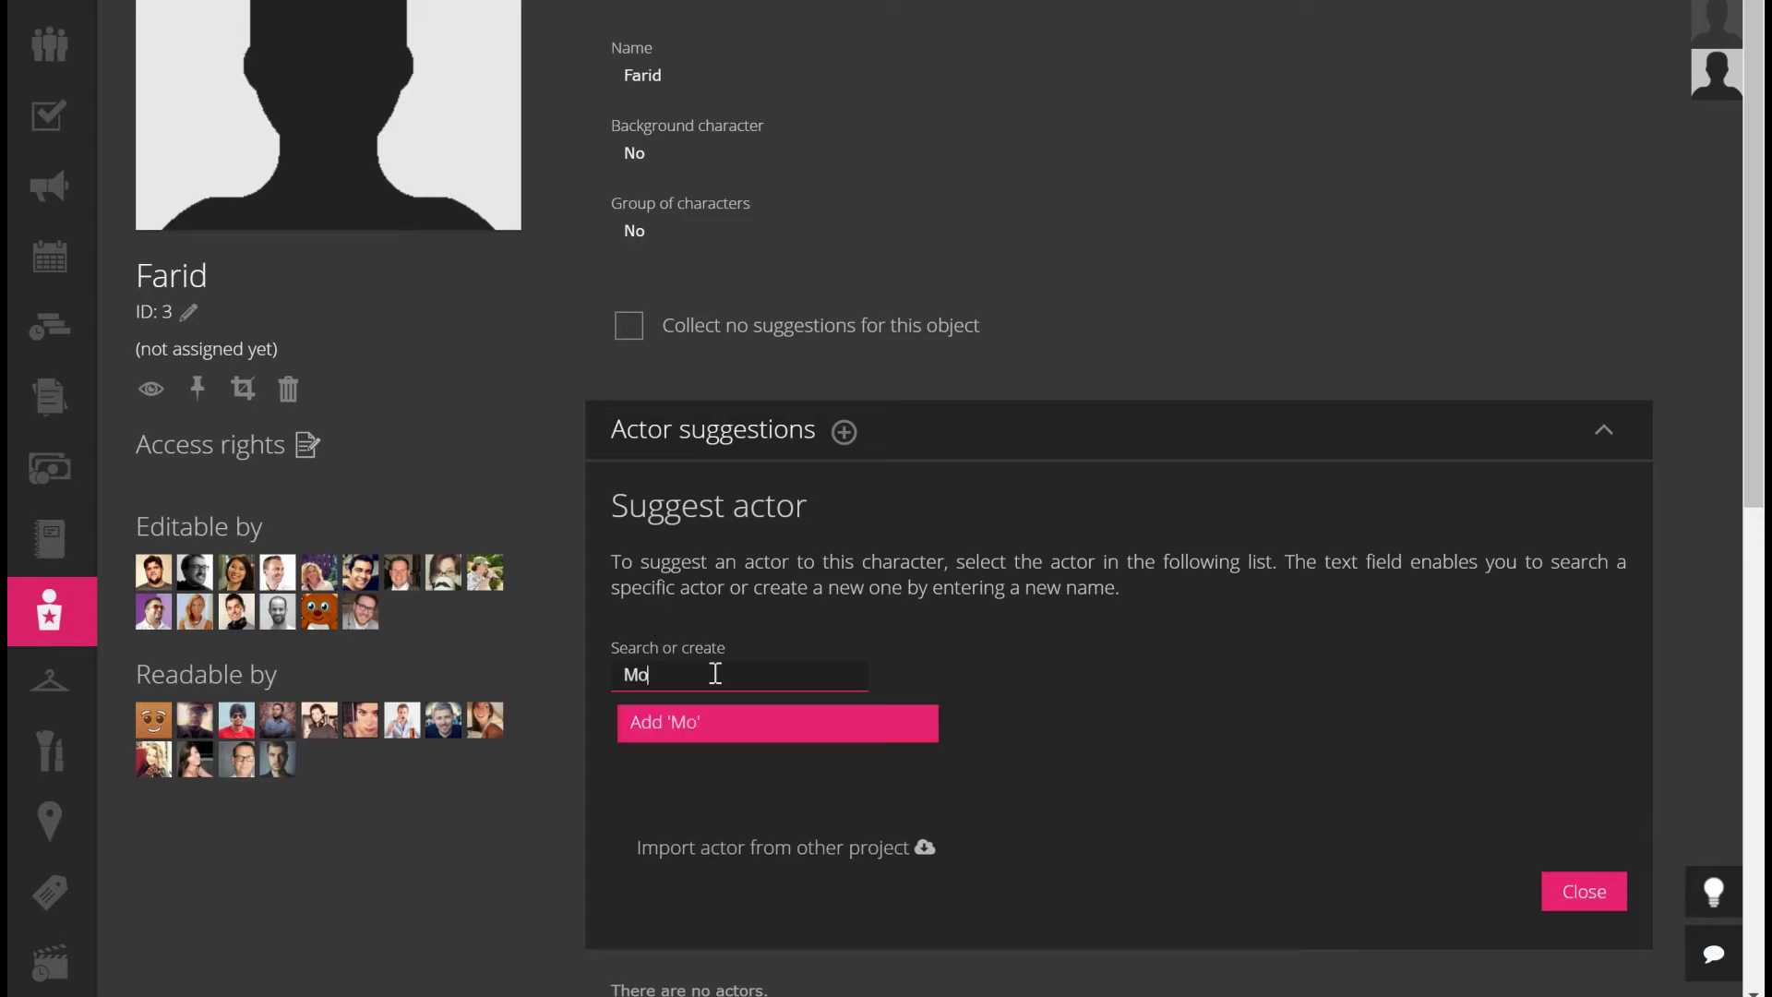
{"action": "left_click", "coordinate": [732, 734]}
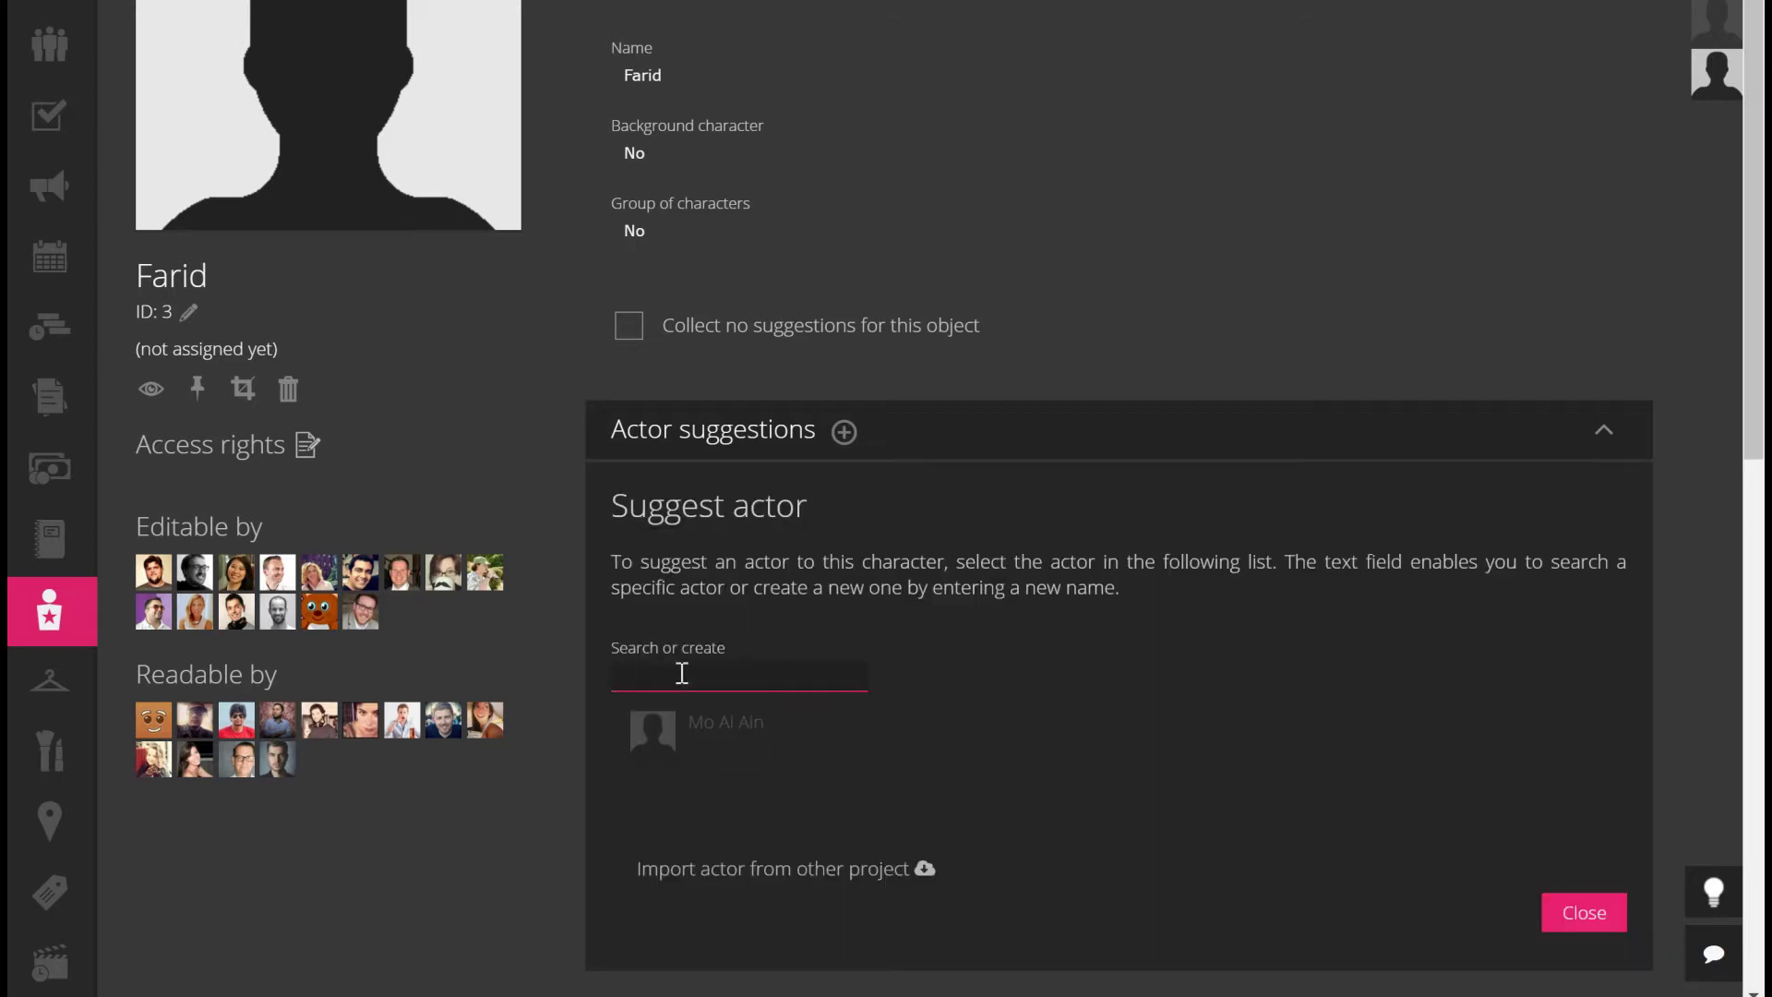
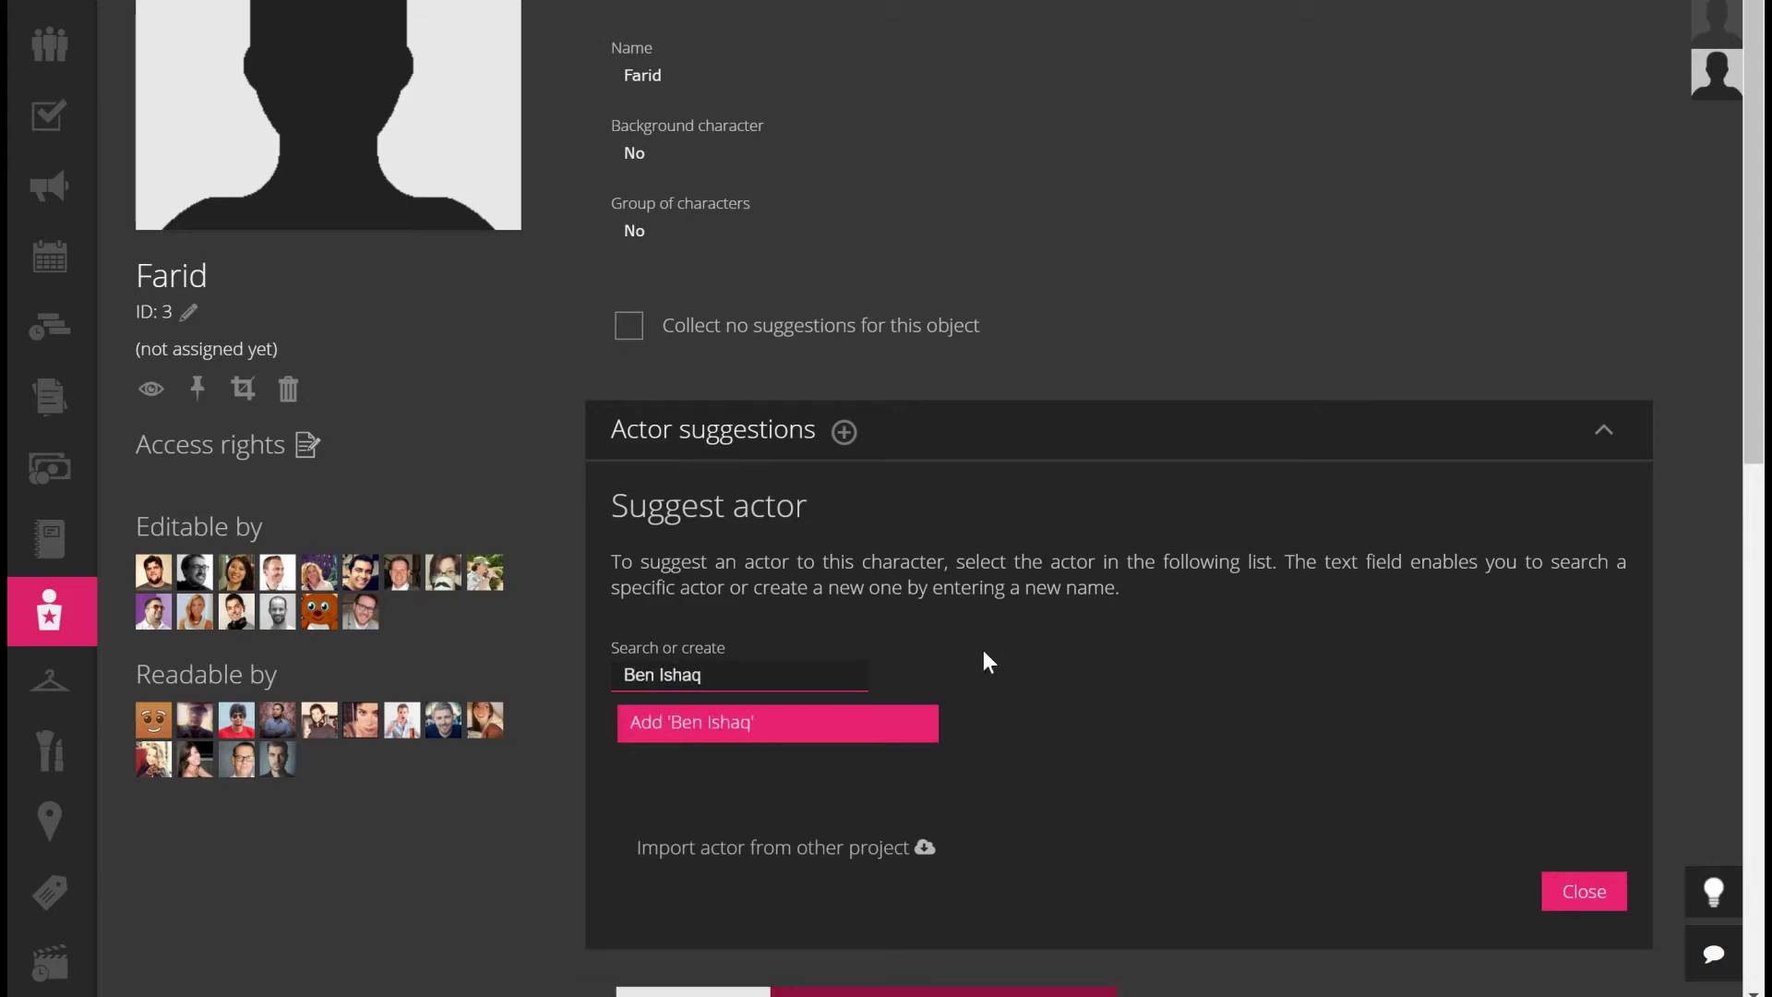
{"action": "left_click", "coordinate": [776, 724]}
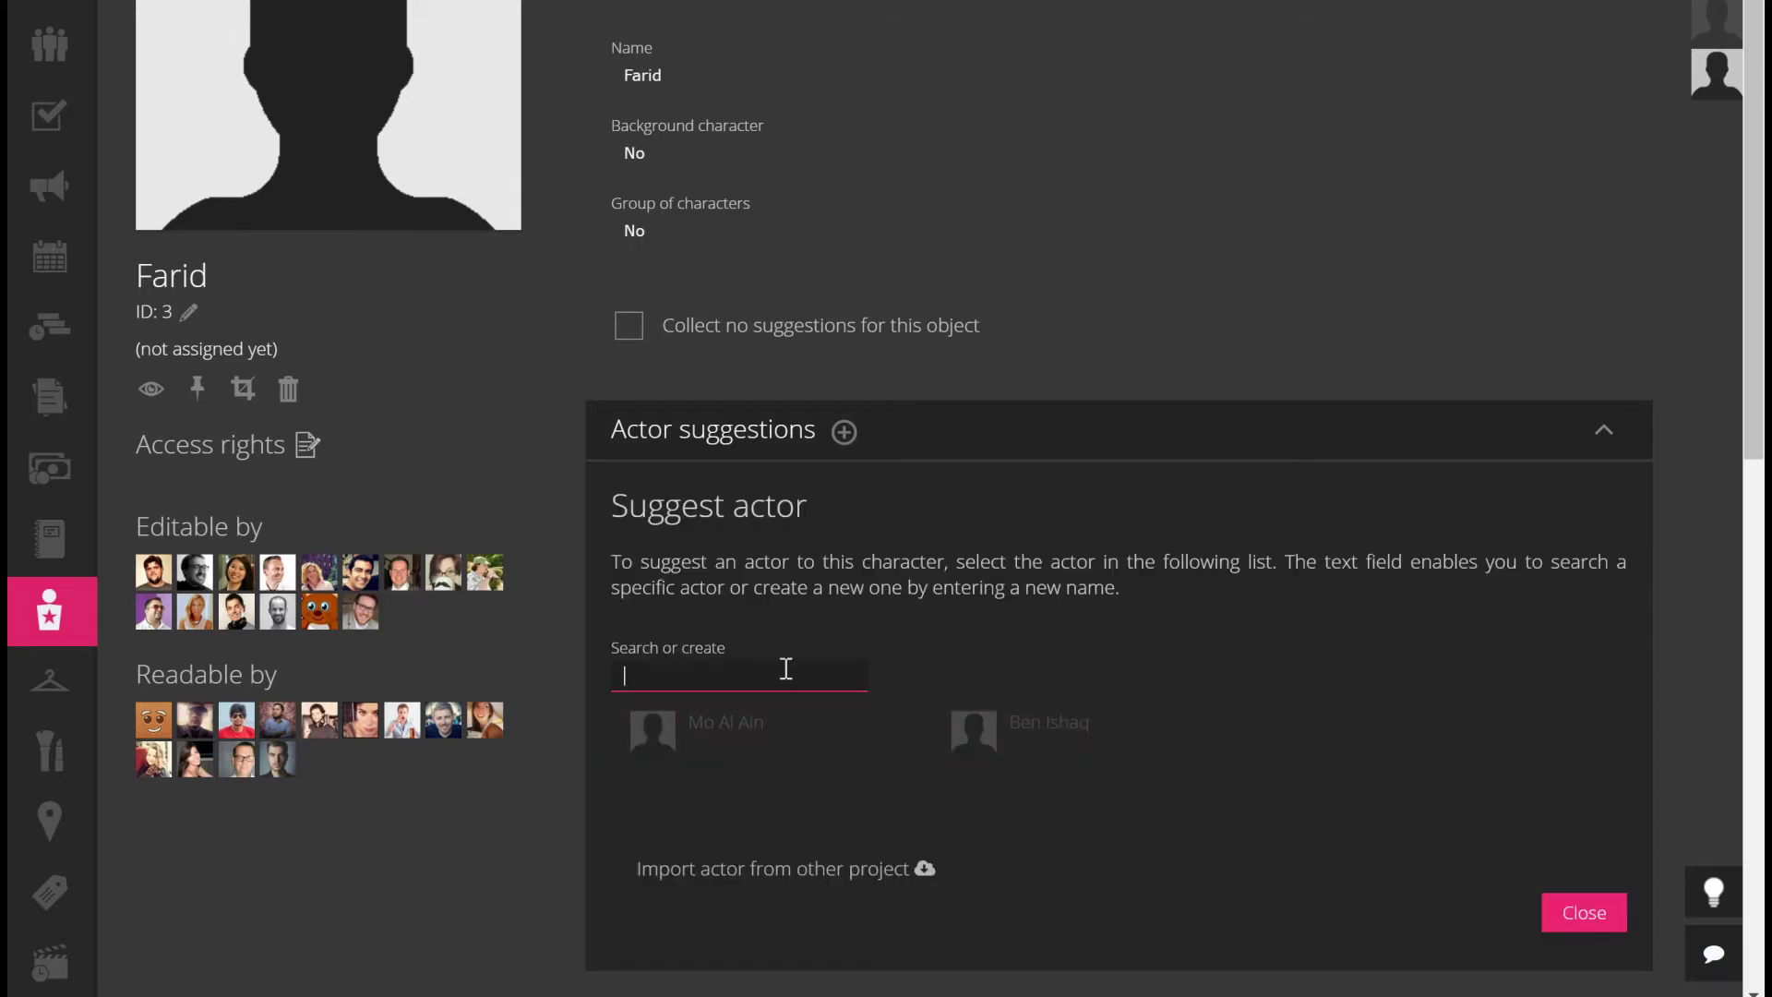
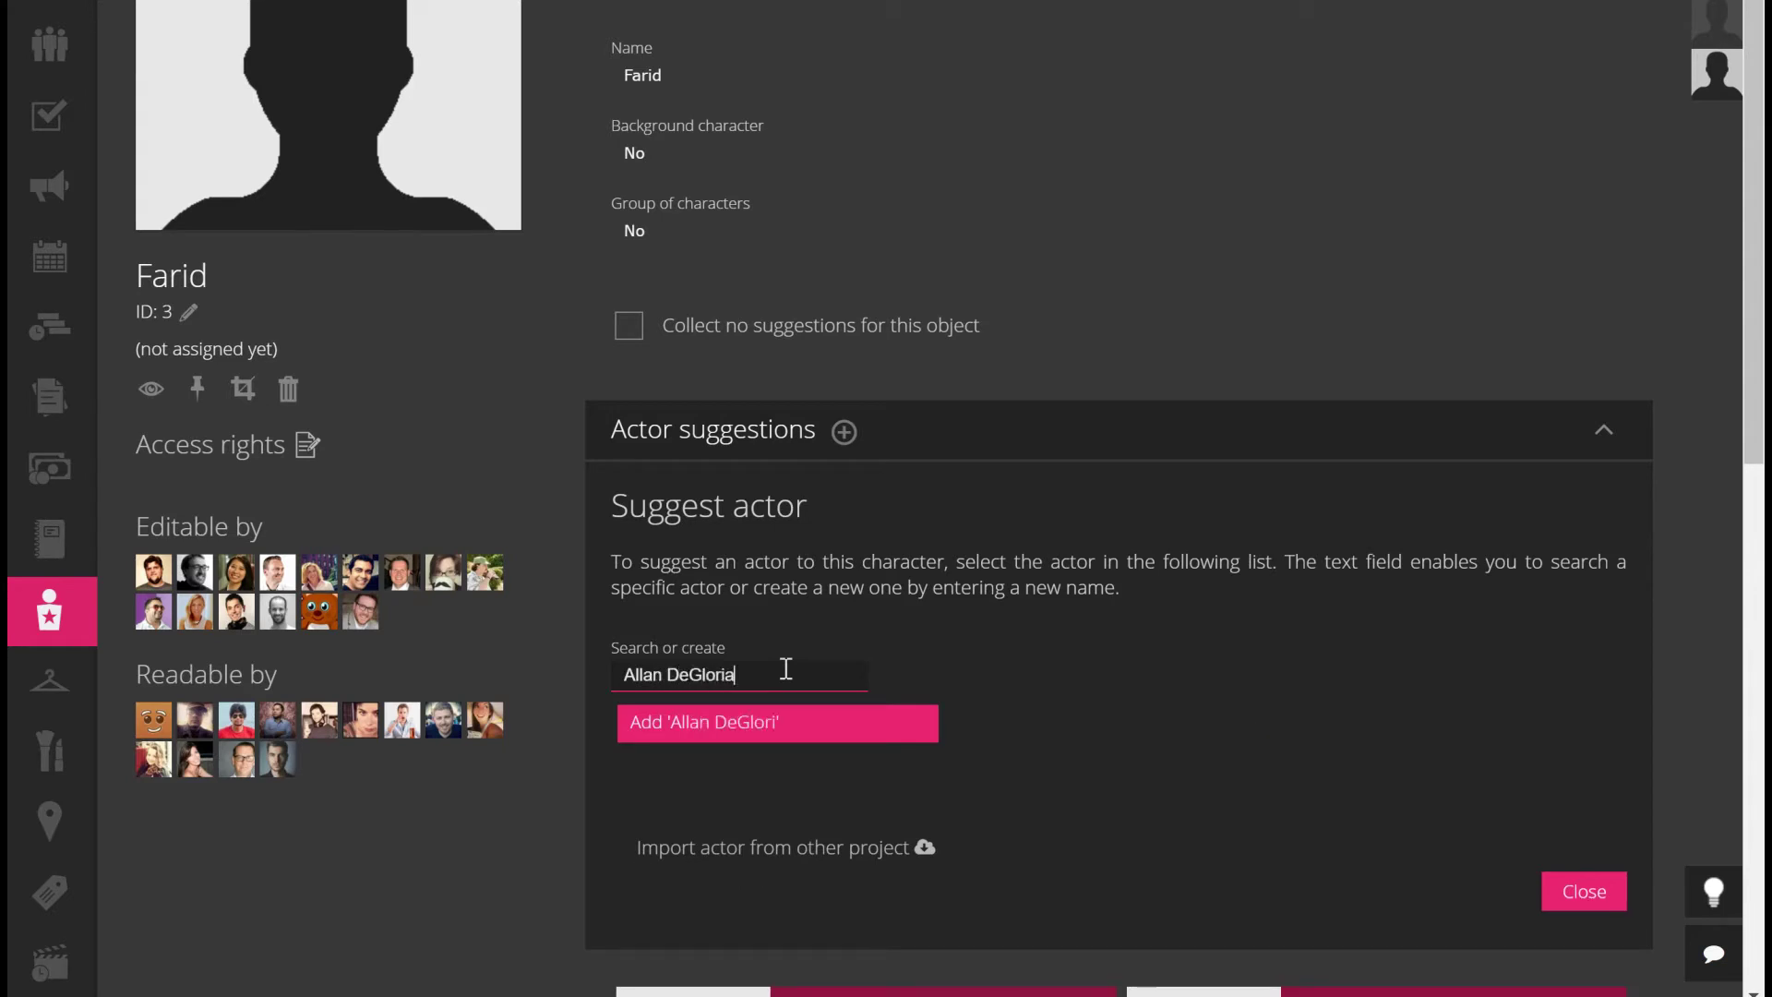
{"action": "left_click", "coordinate": [838, 724]}
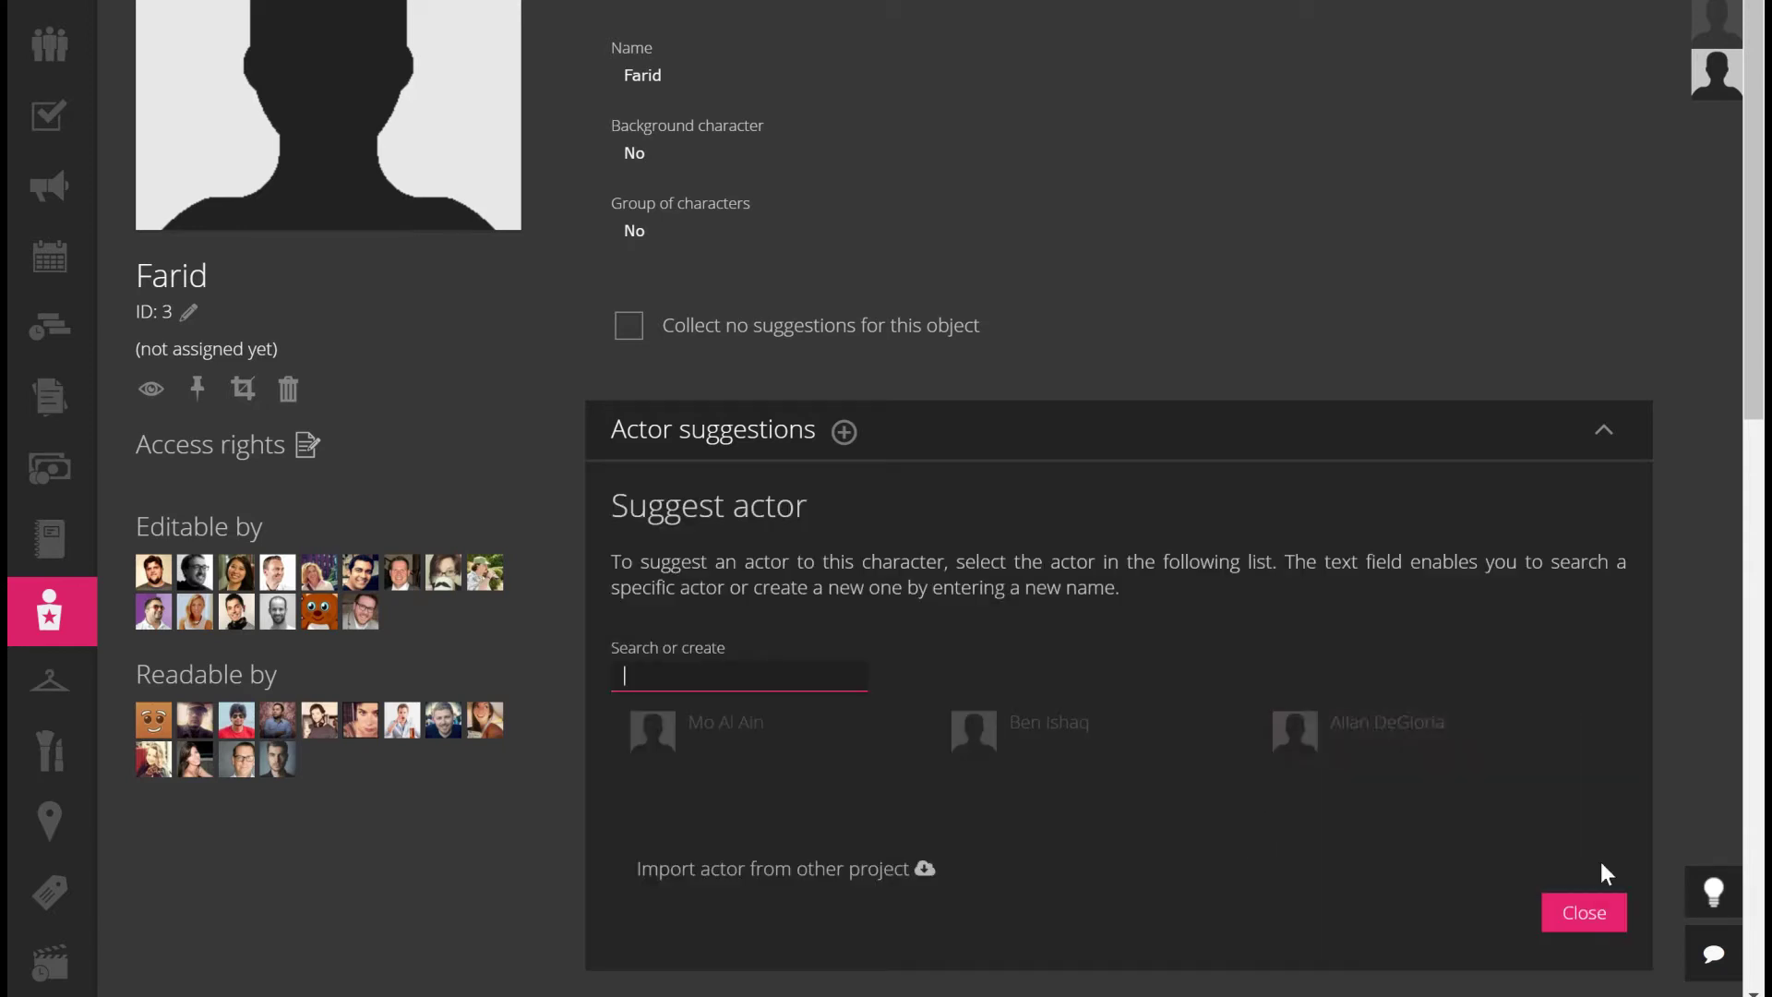
{"action": "left_click", "coordinate": [1582, 912]}
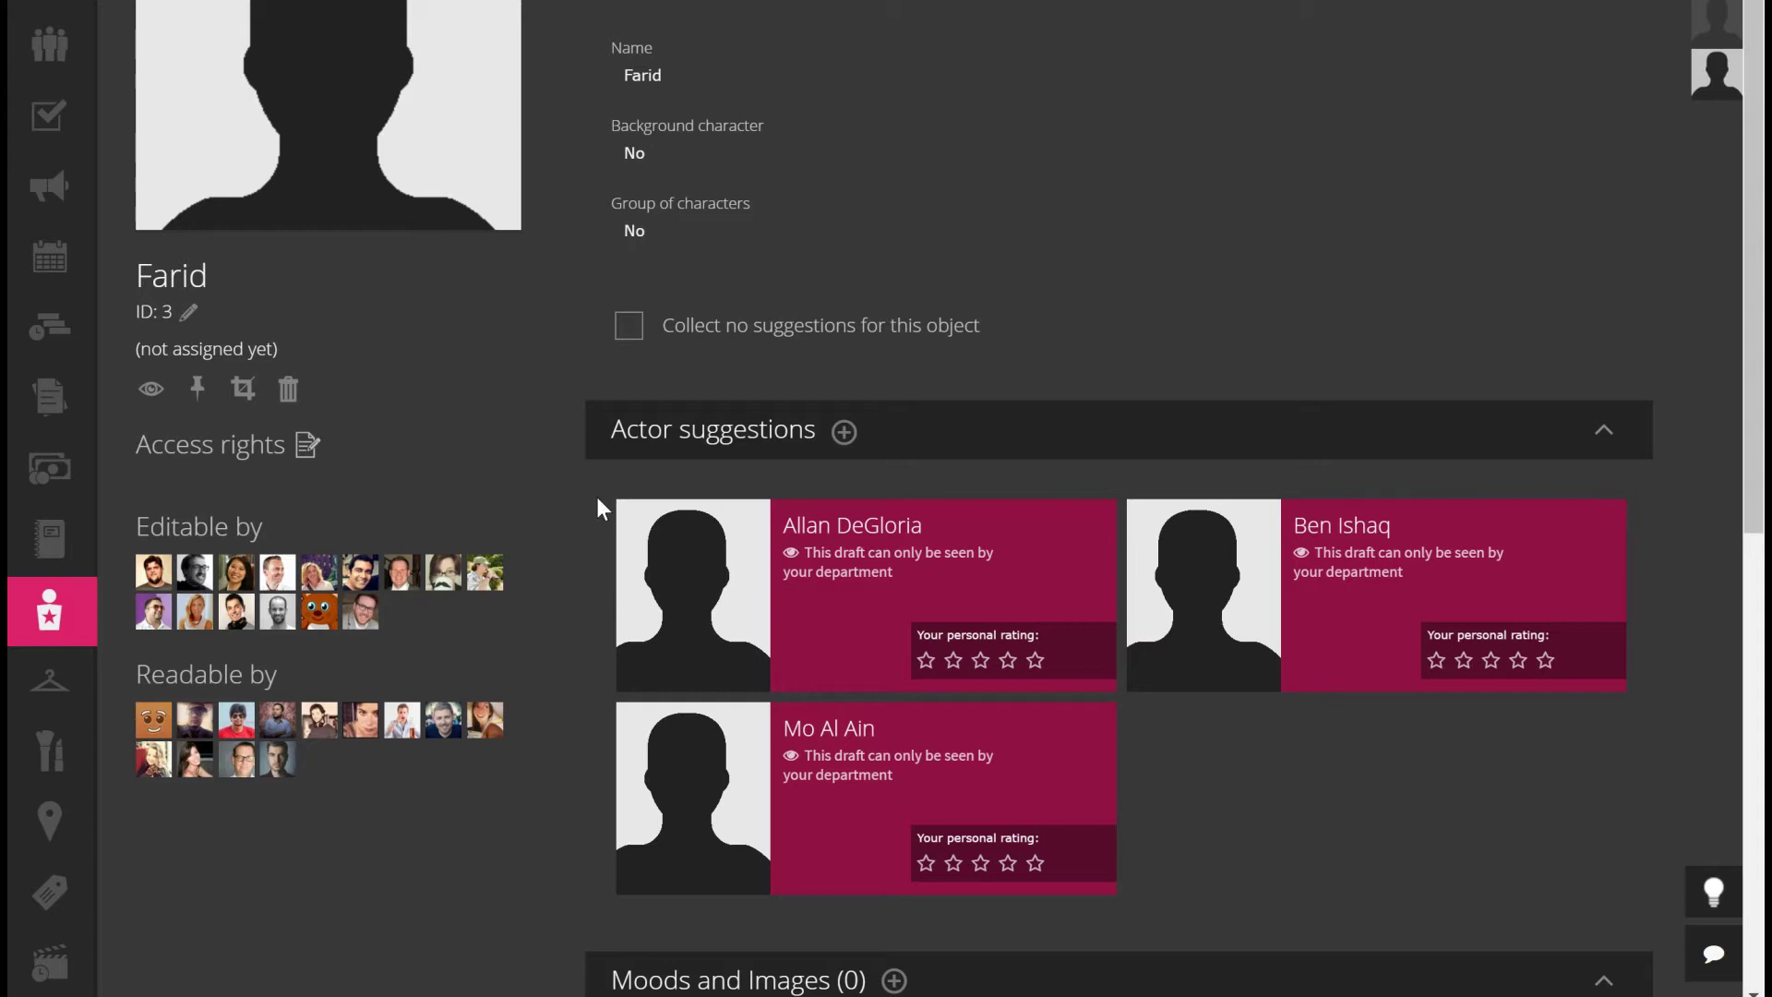
{"action": "mouse_move", "coordinate": [794, 573]}
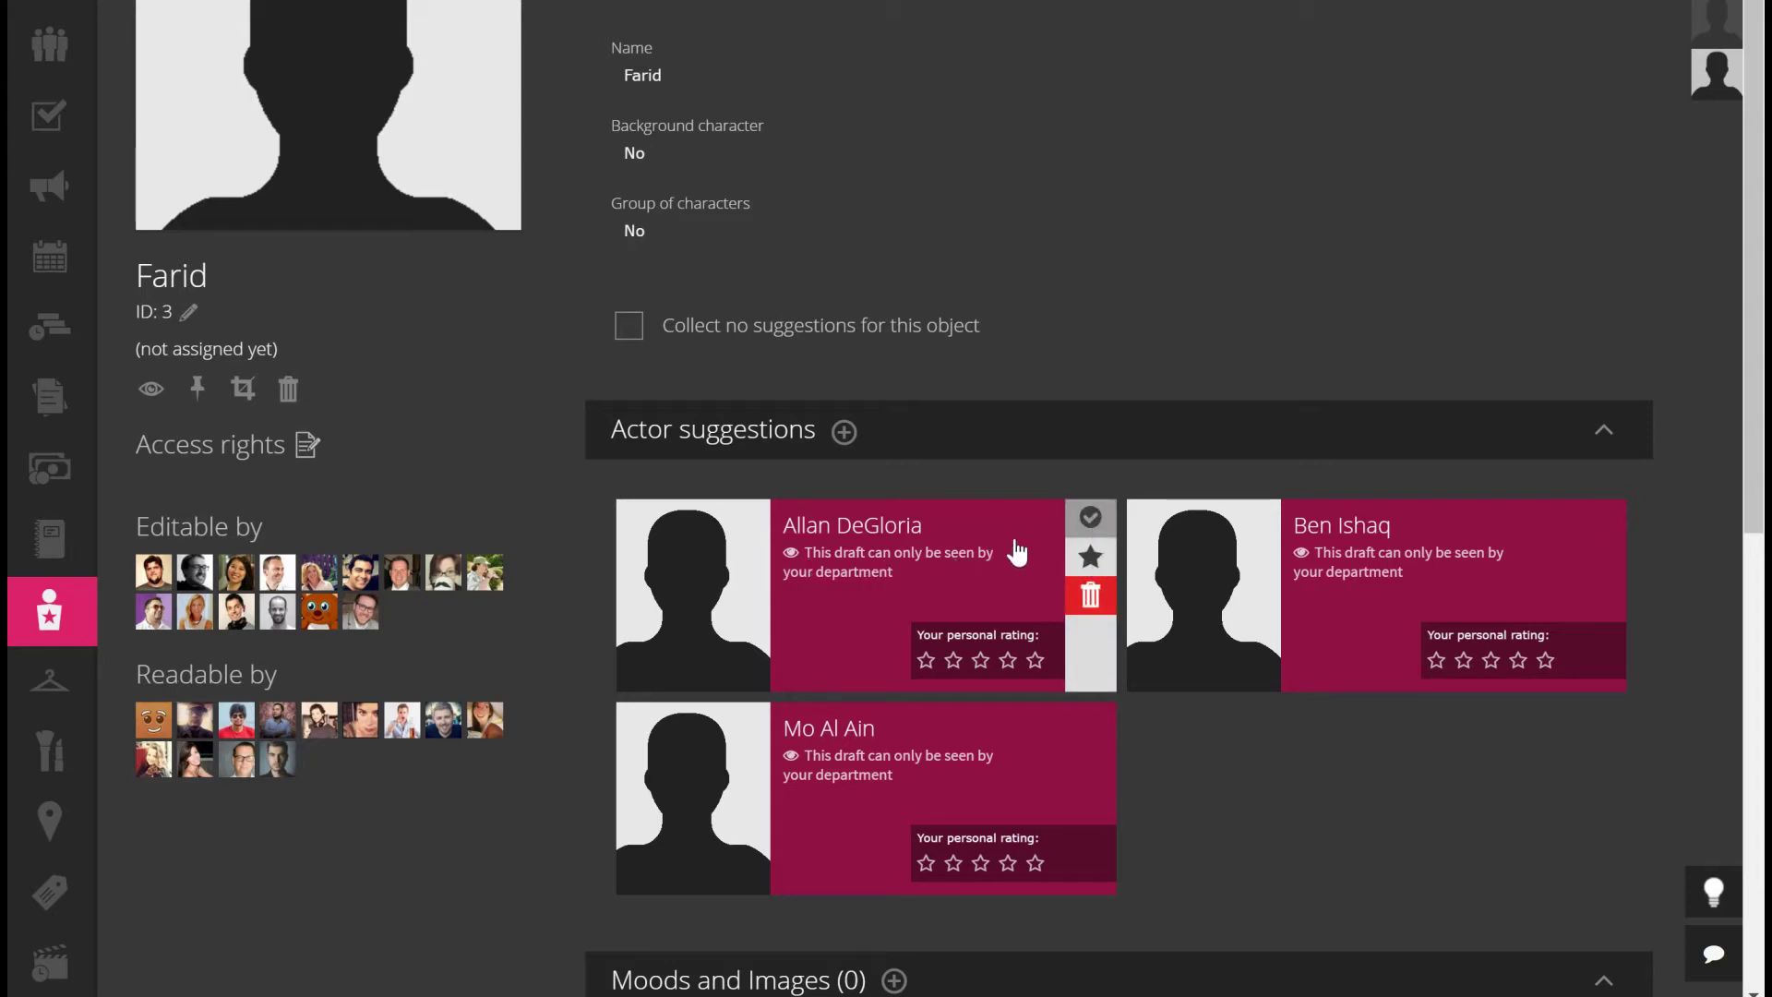
{"action": "left_click", "coordinate": [1091, 519]}
{"action": "left_click", "coordinate": [662, 562]}
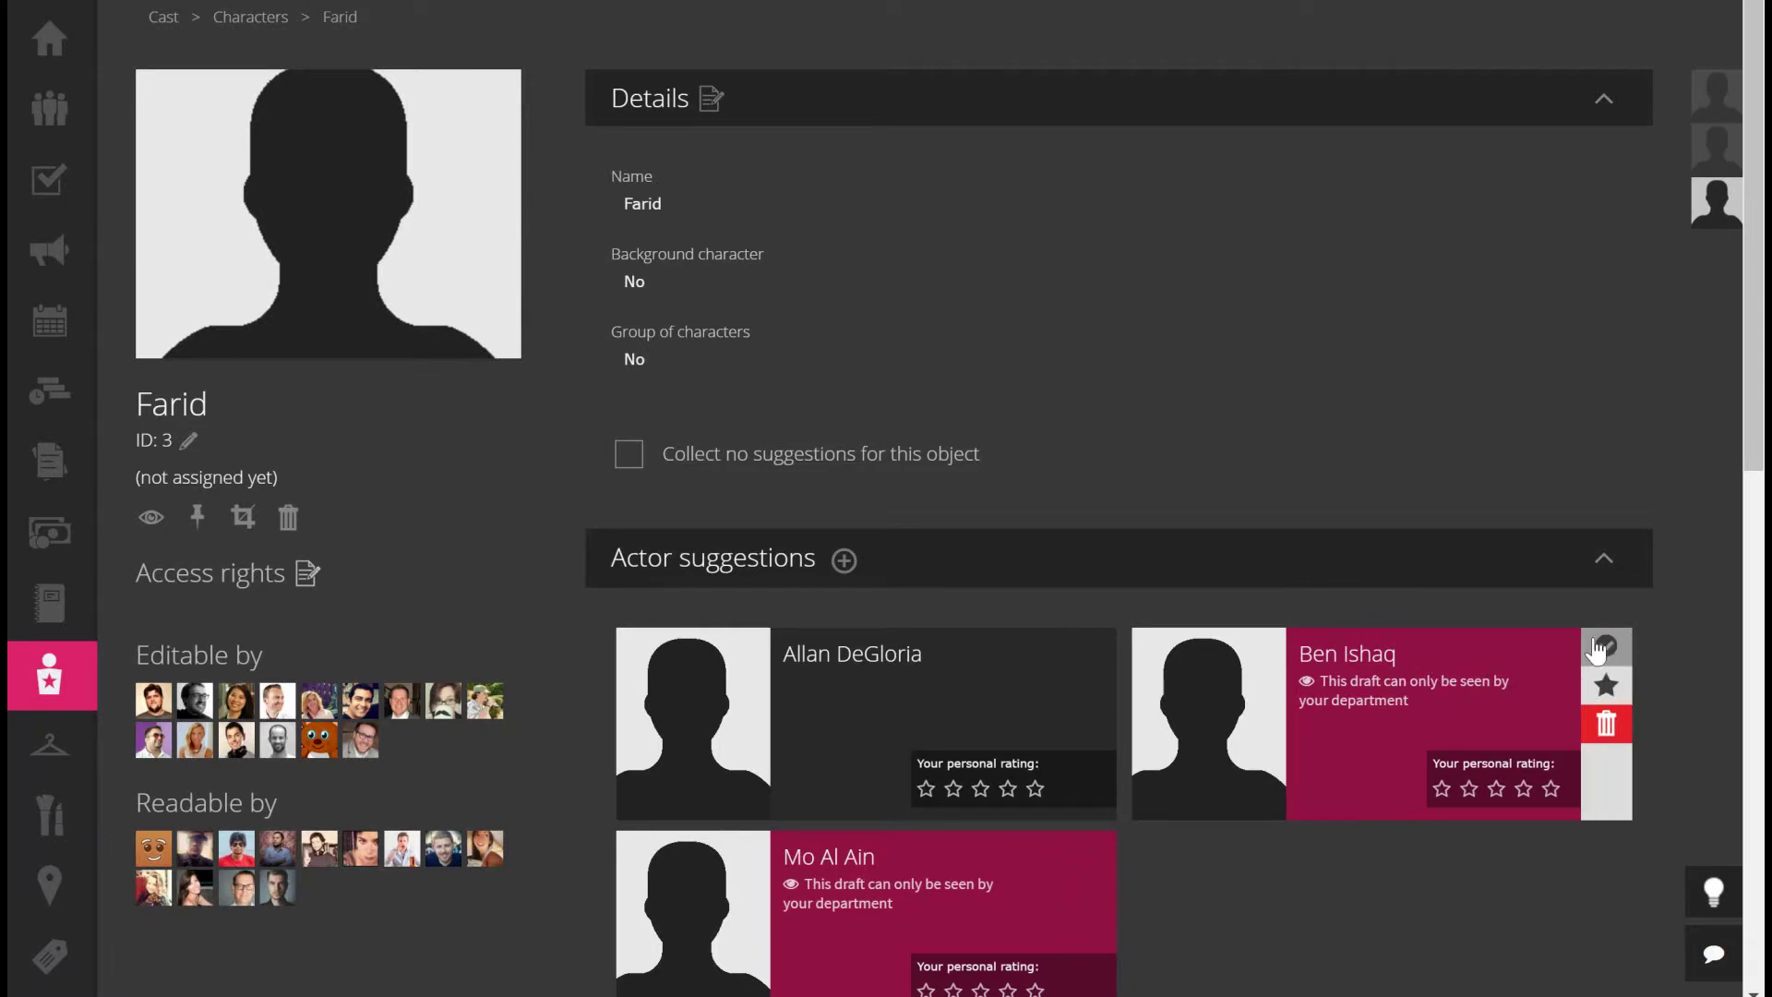
{"action": "left_click", "coordinate": [1604, 653]}
{"action": "left_click", "coordinate": [1181, 695]}
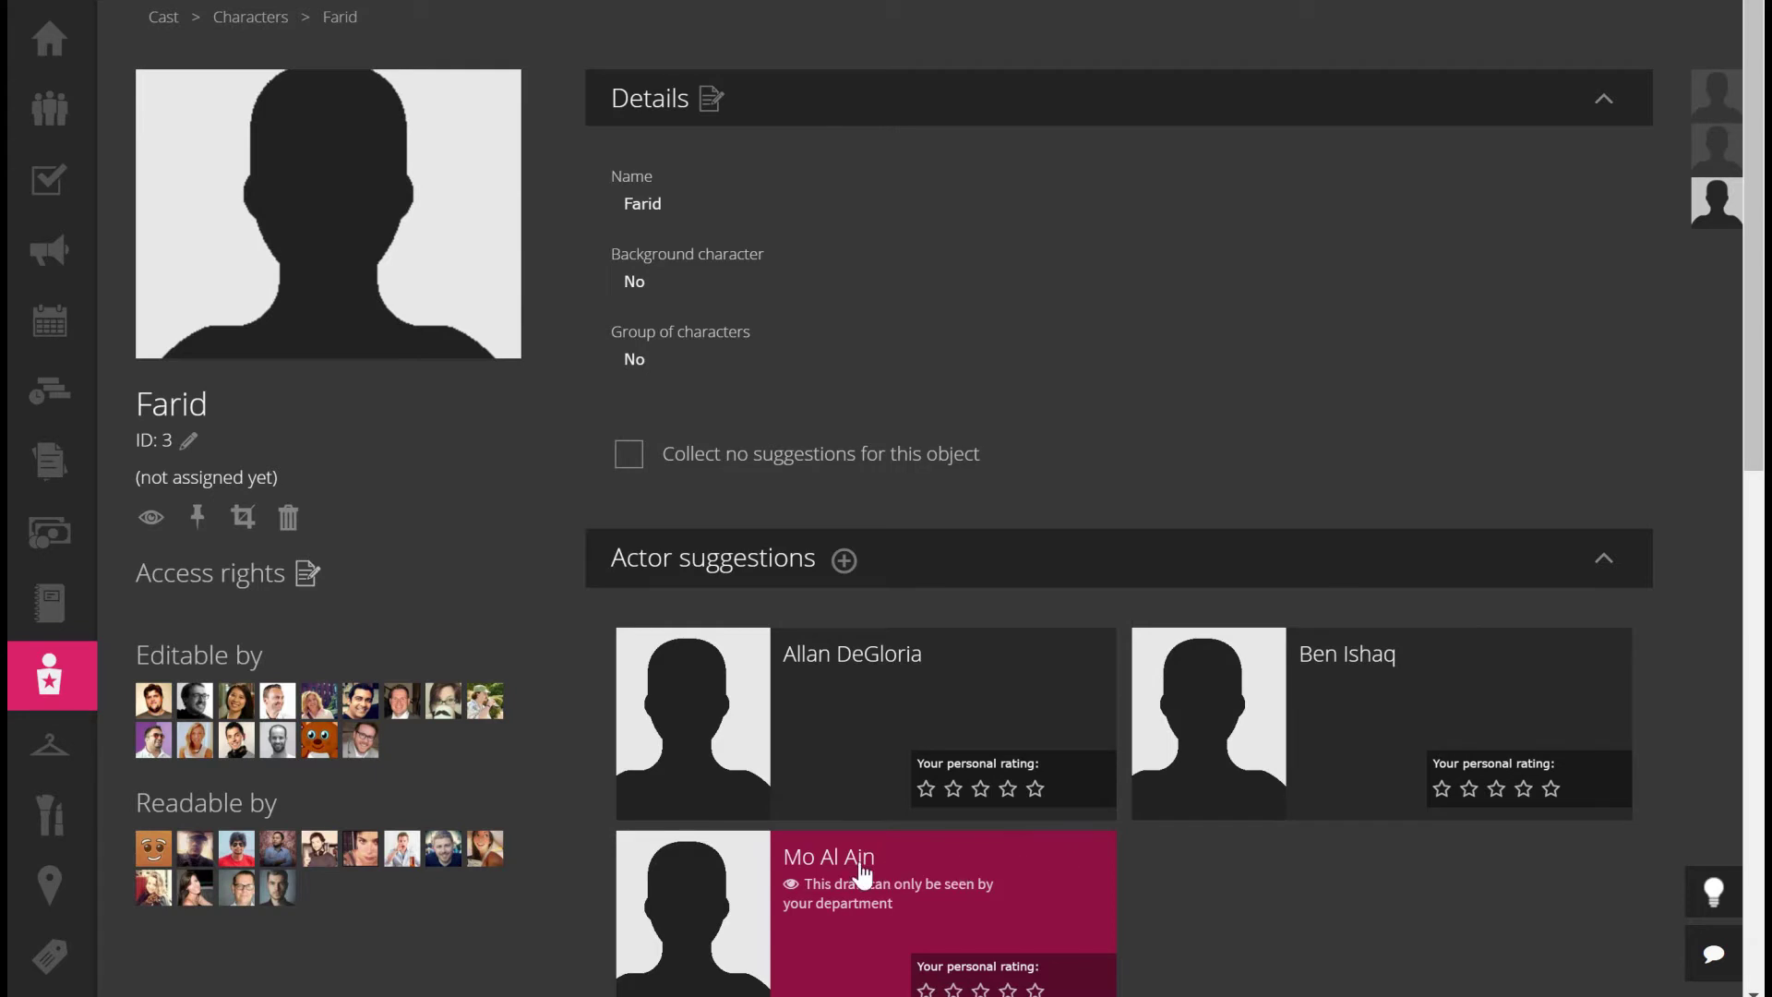
{"action": "mouse_move", "coordinate": [893, 872]}
{"action": "left_click", "coordinate": [1095, 849]}
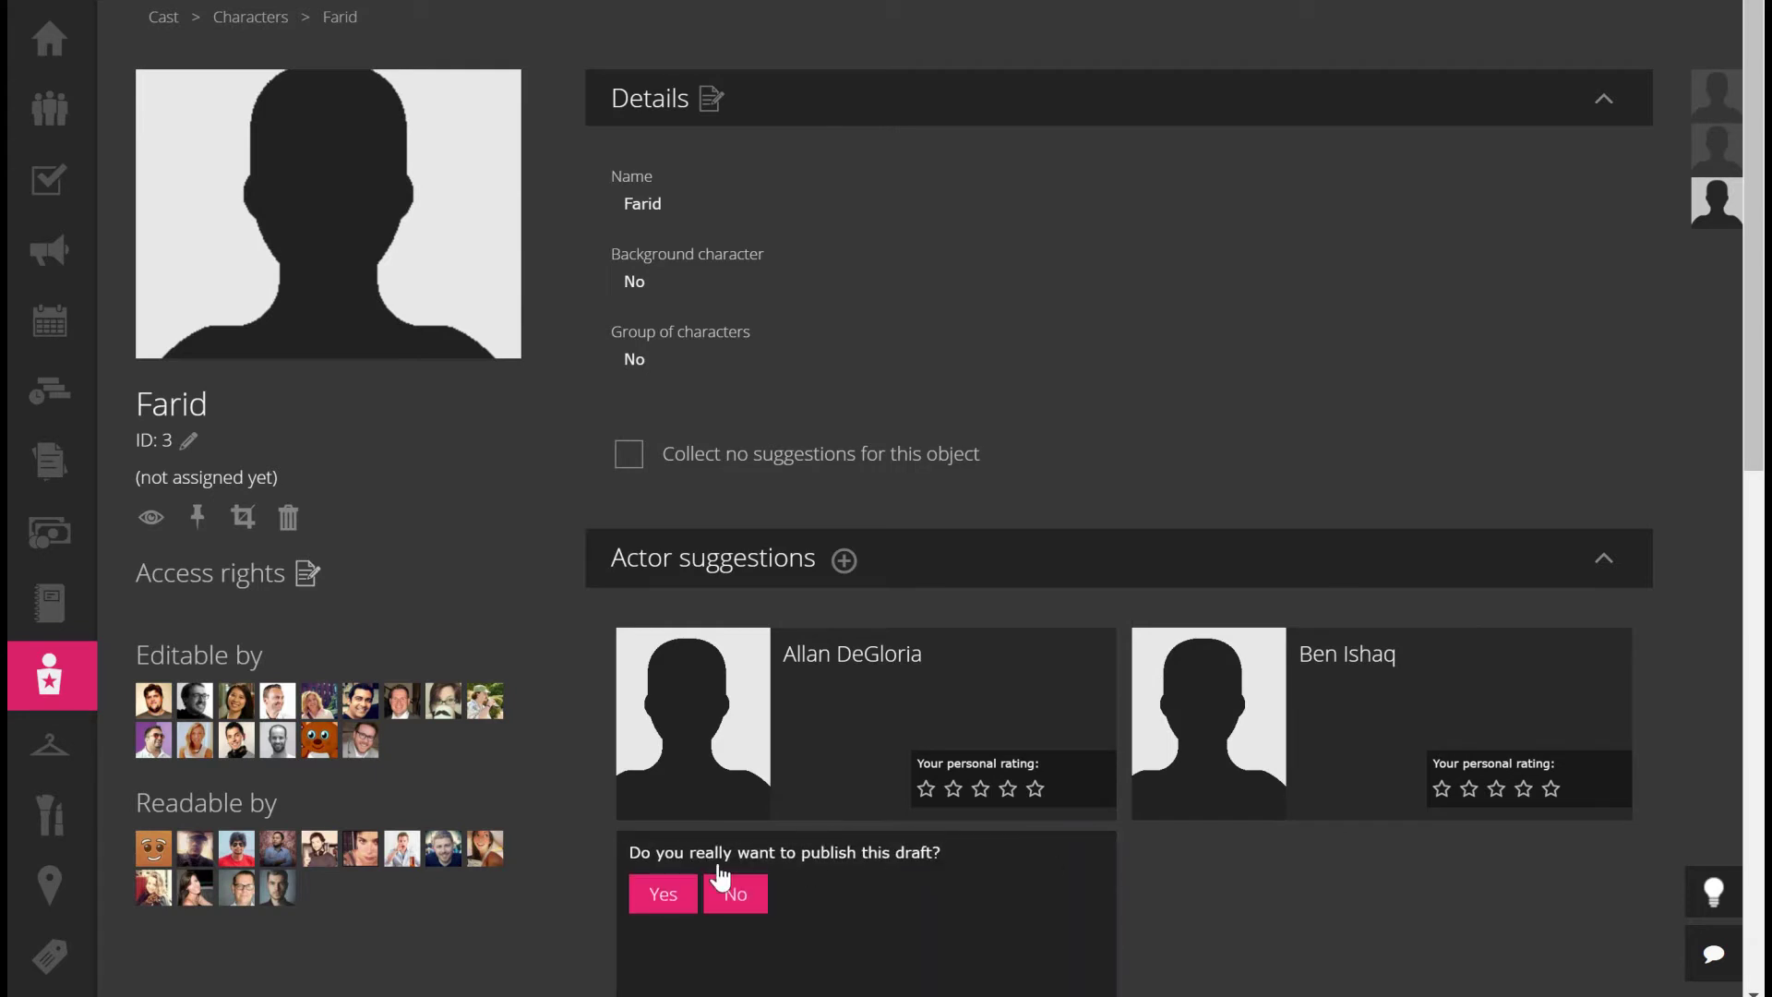
{"action": "left_click", "coordinate": [665, 895]}
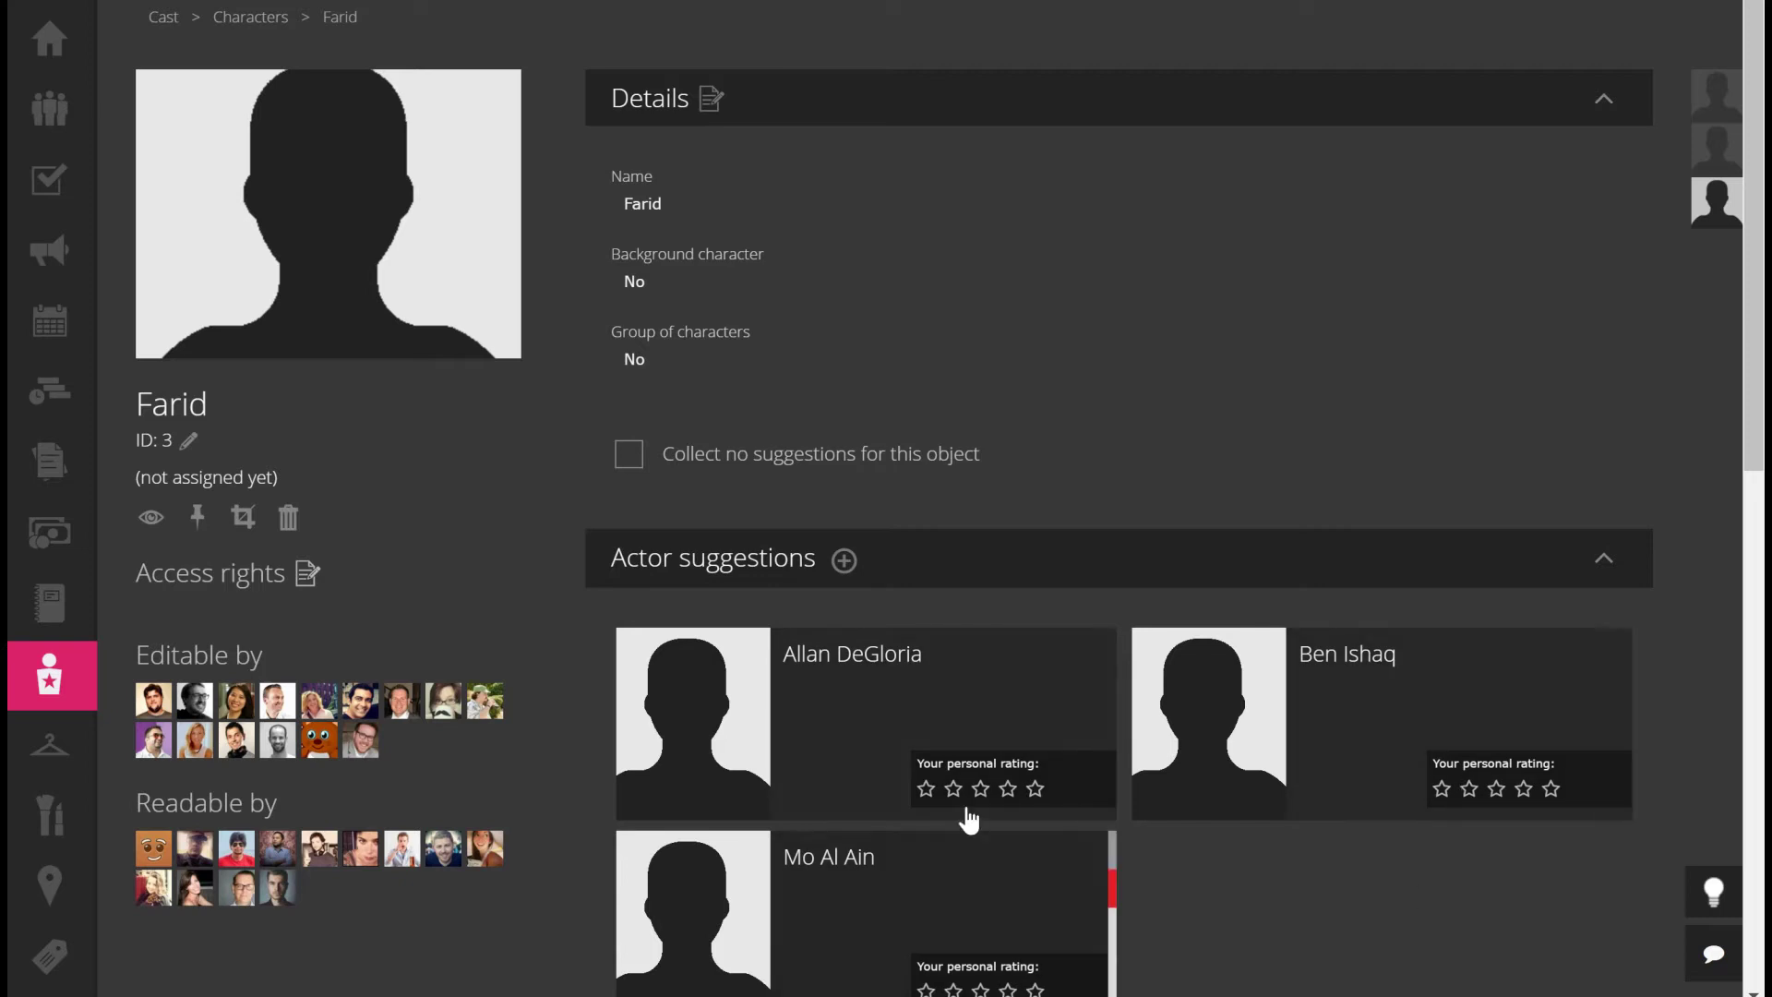
{"action": "left_click", "coordinate": [729, 899]}
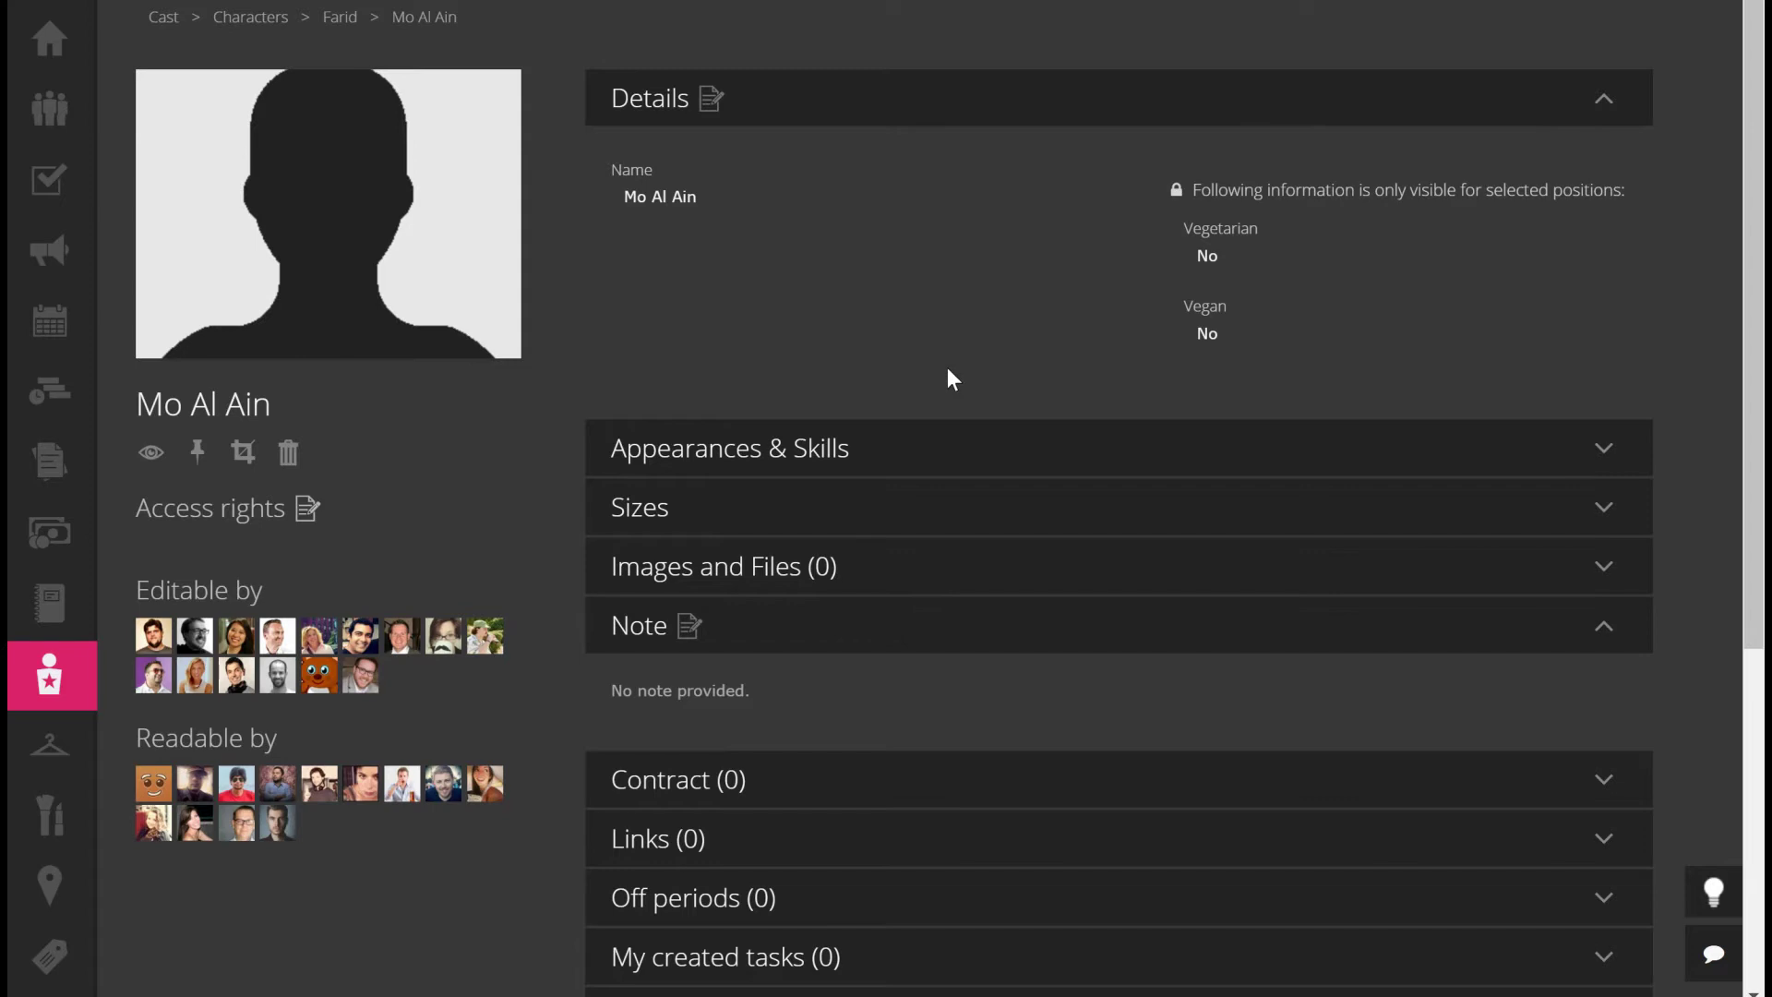
{"action": "left_click", "coordinate": [712, 103]}
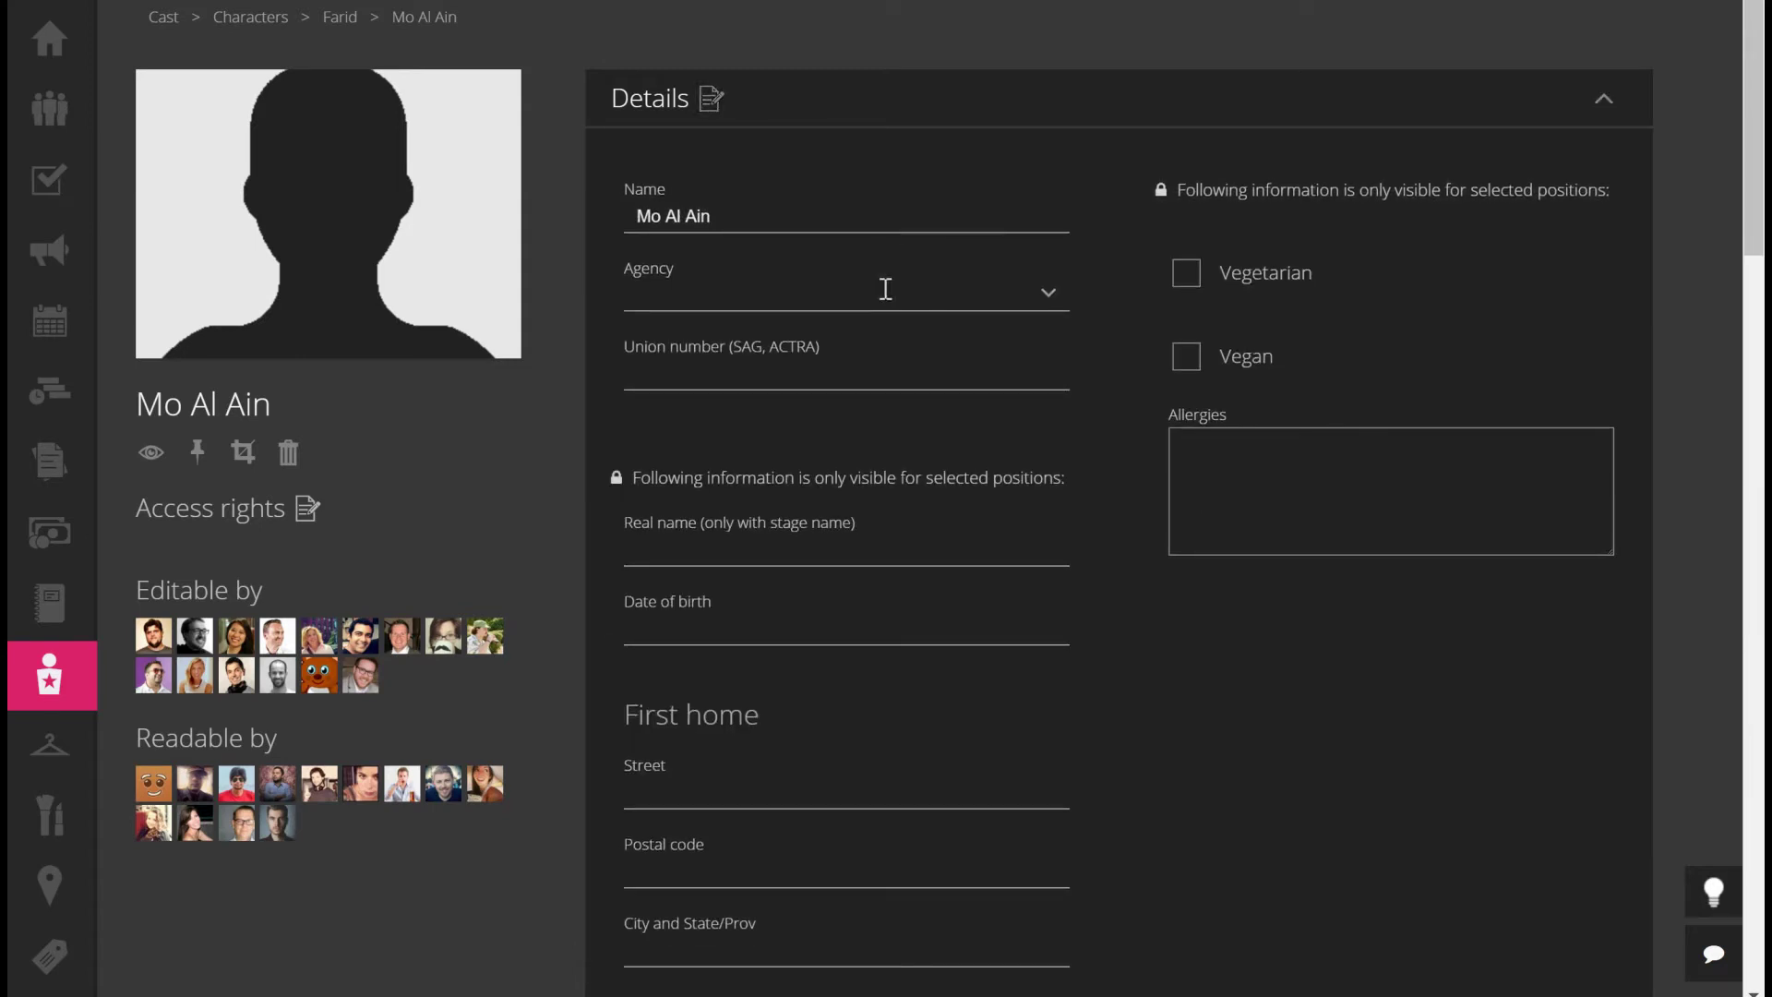
{"action": "left_click", "coordinate": [930, 293]}
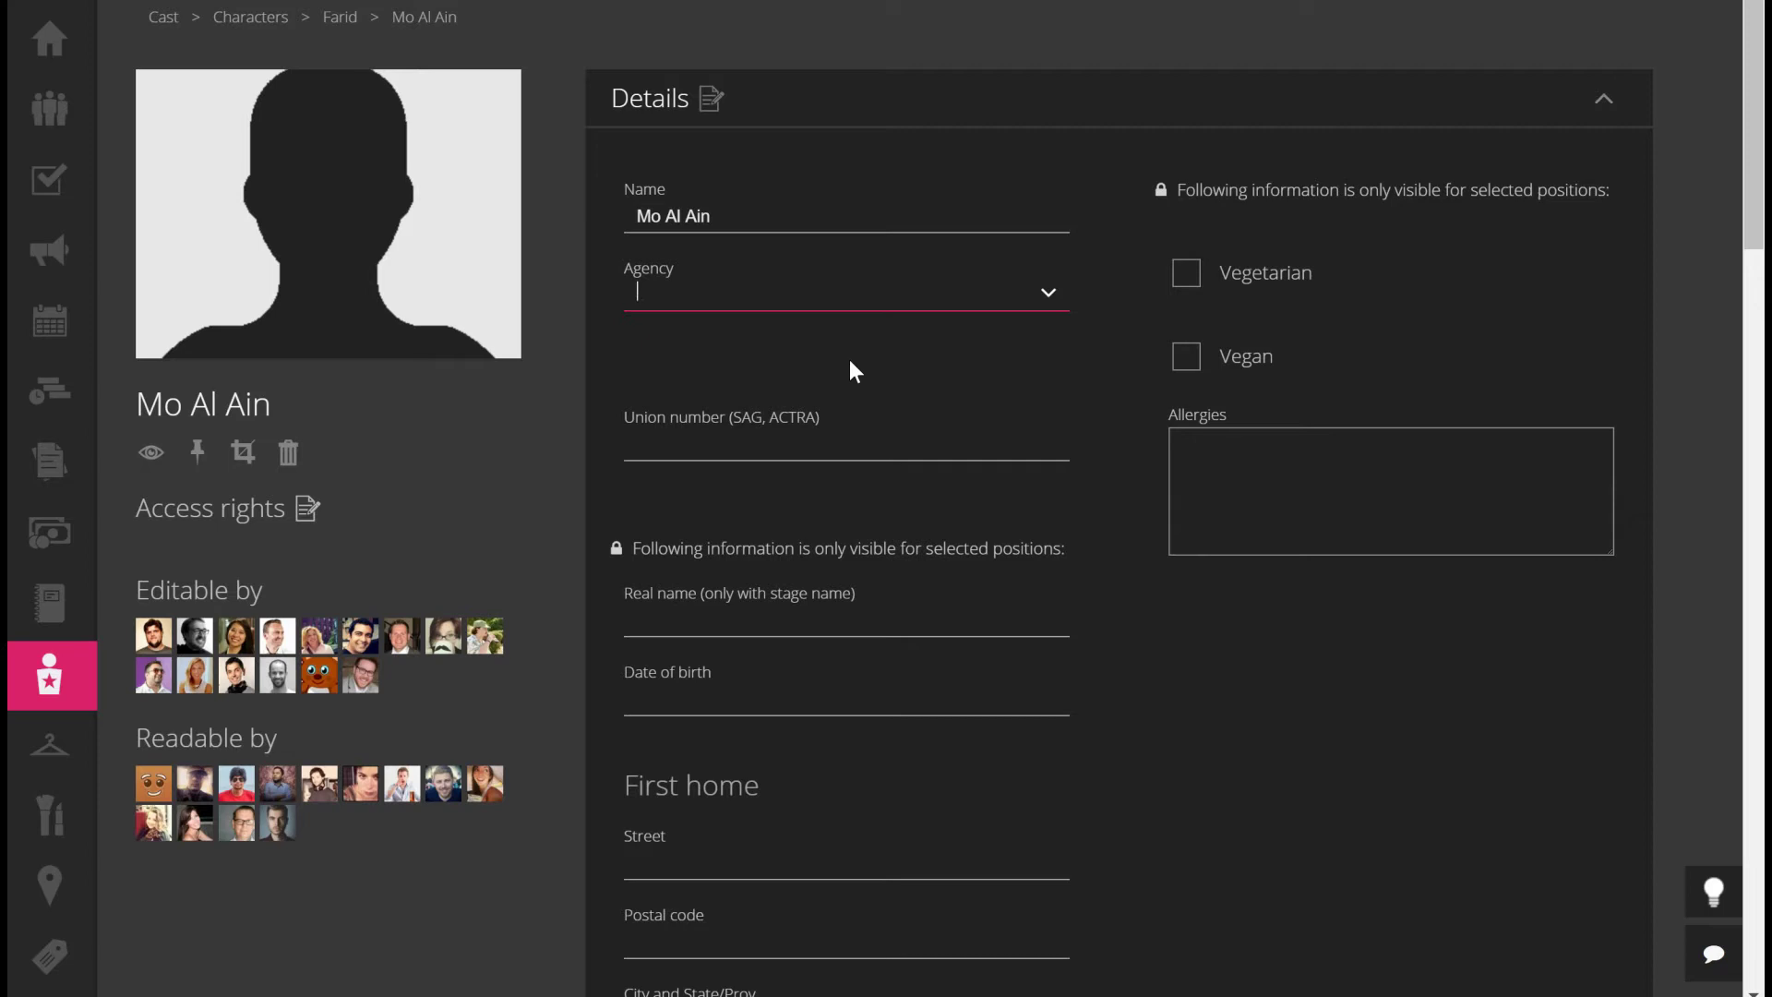
{"action": "type", "text": "Test "}
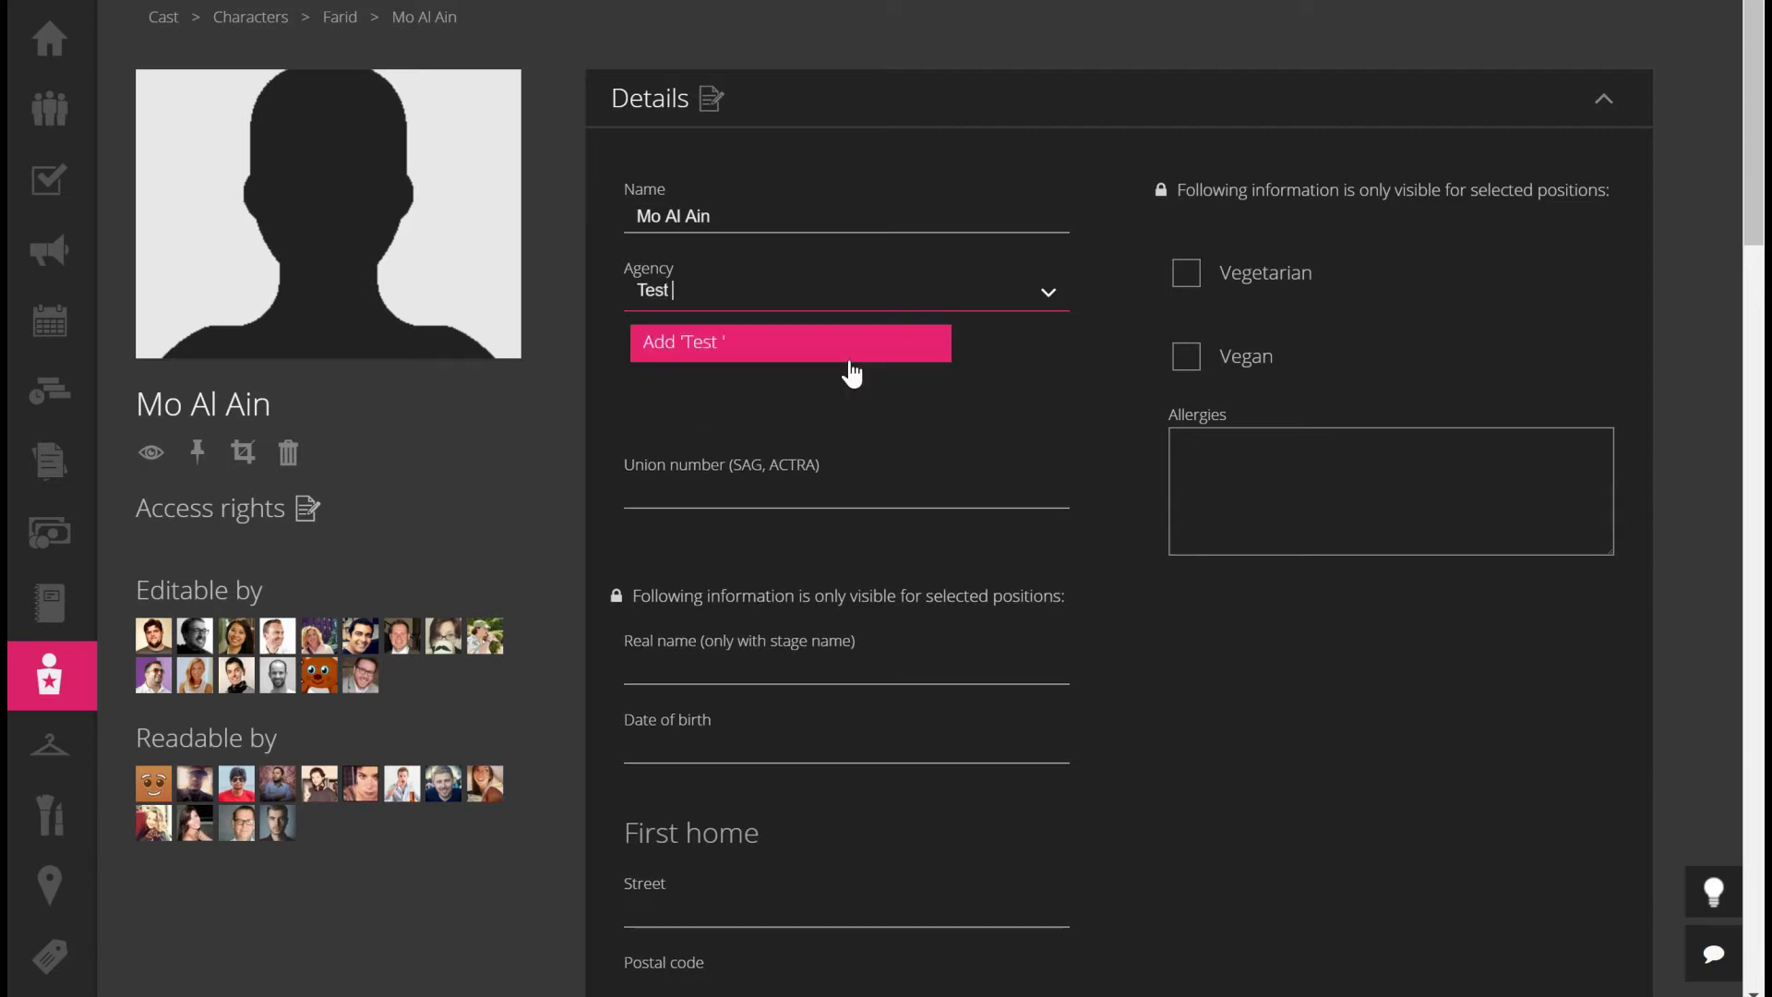
{"action": "type", "text": "Agency"}
{"action": "left_click", "coordinate": [850, 360]}
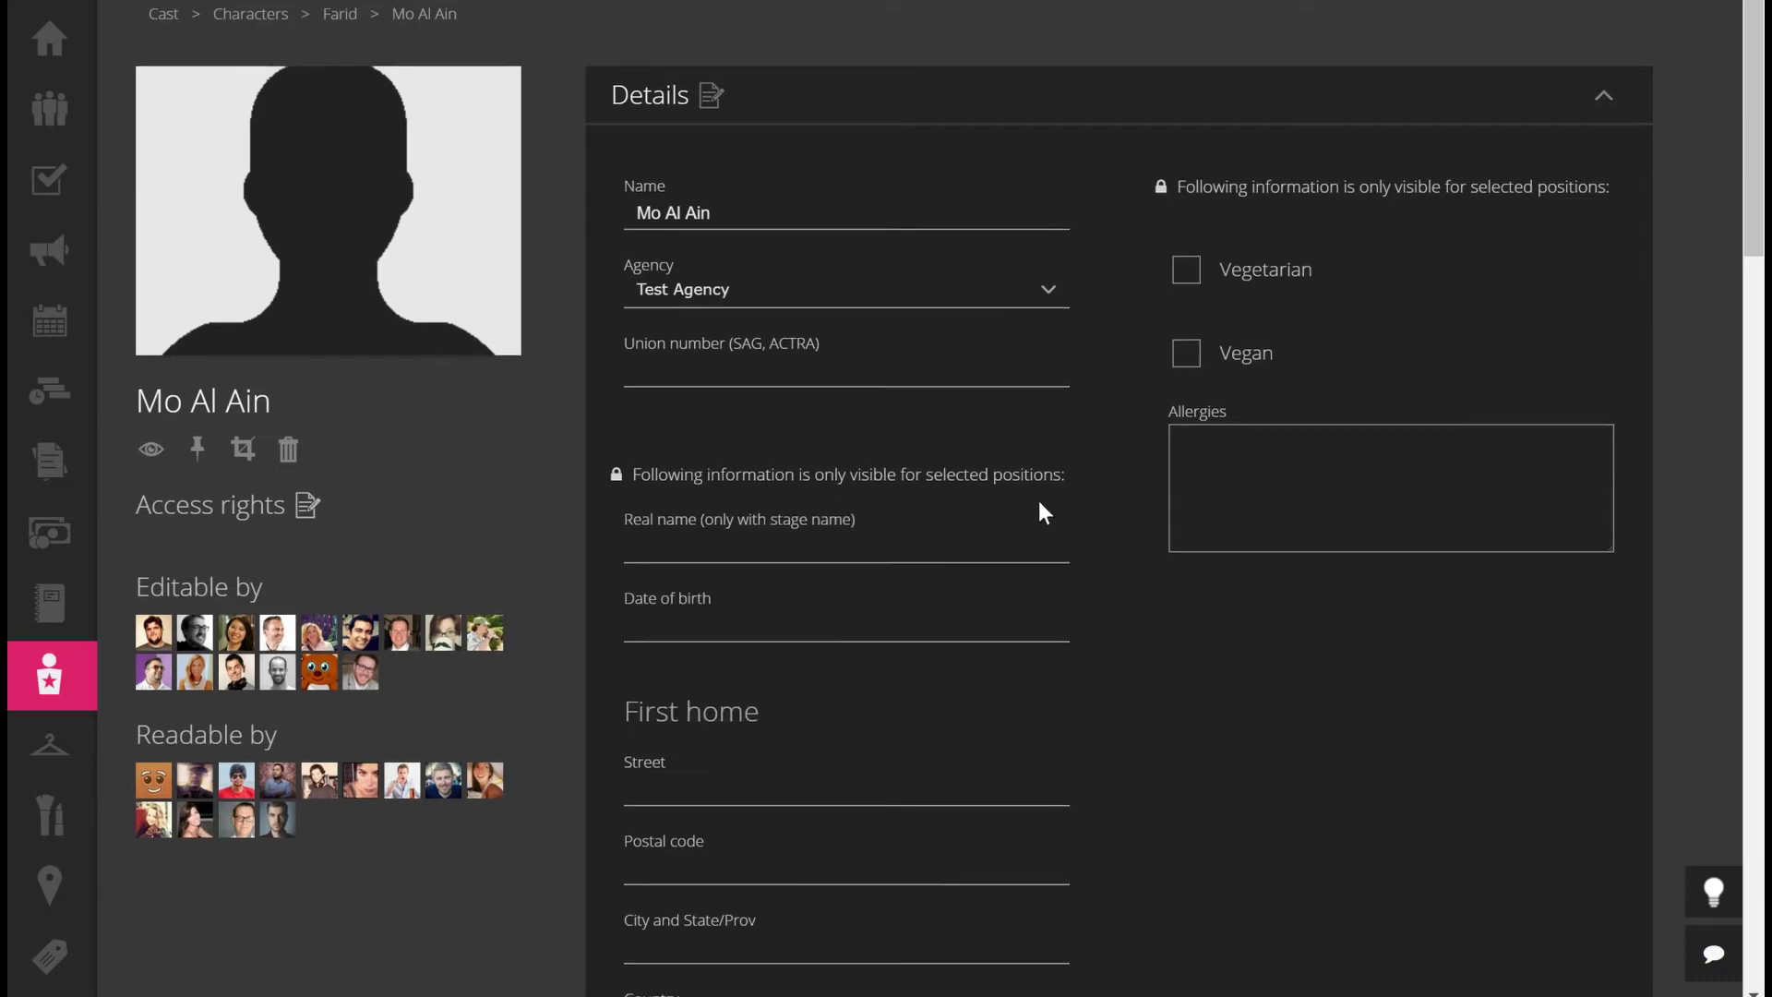
{"action": "scroll", "coordinate": [1161, 552], "scroll_direction": "down", "scroll_amount": 3}
{"action": "mouse_move", "coordinate": [615, 225]}
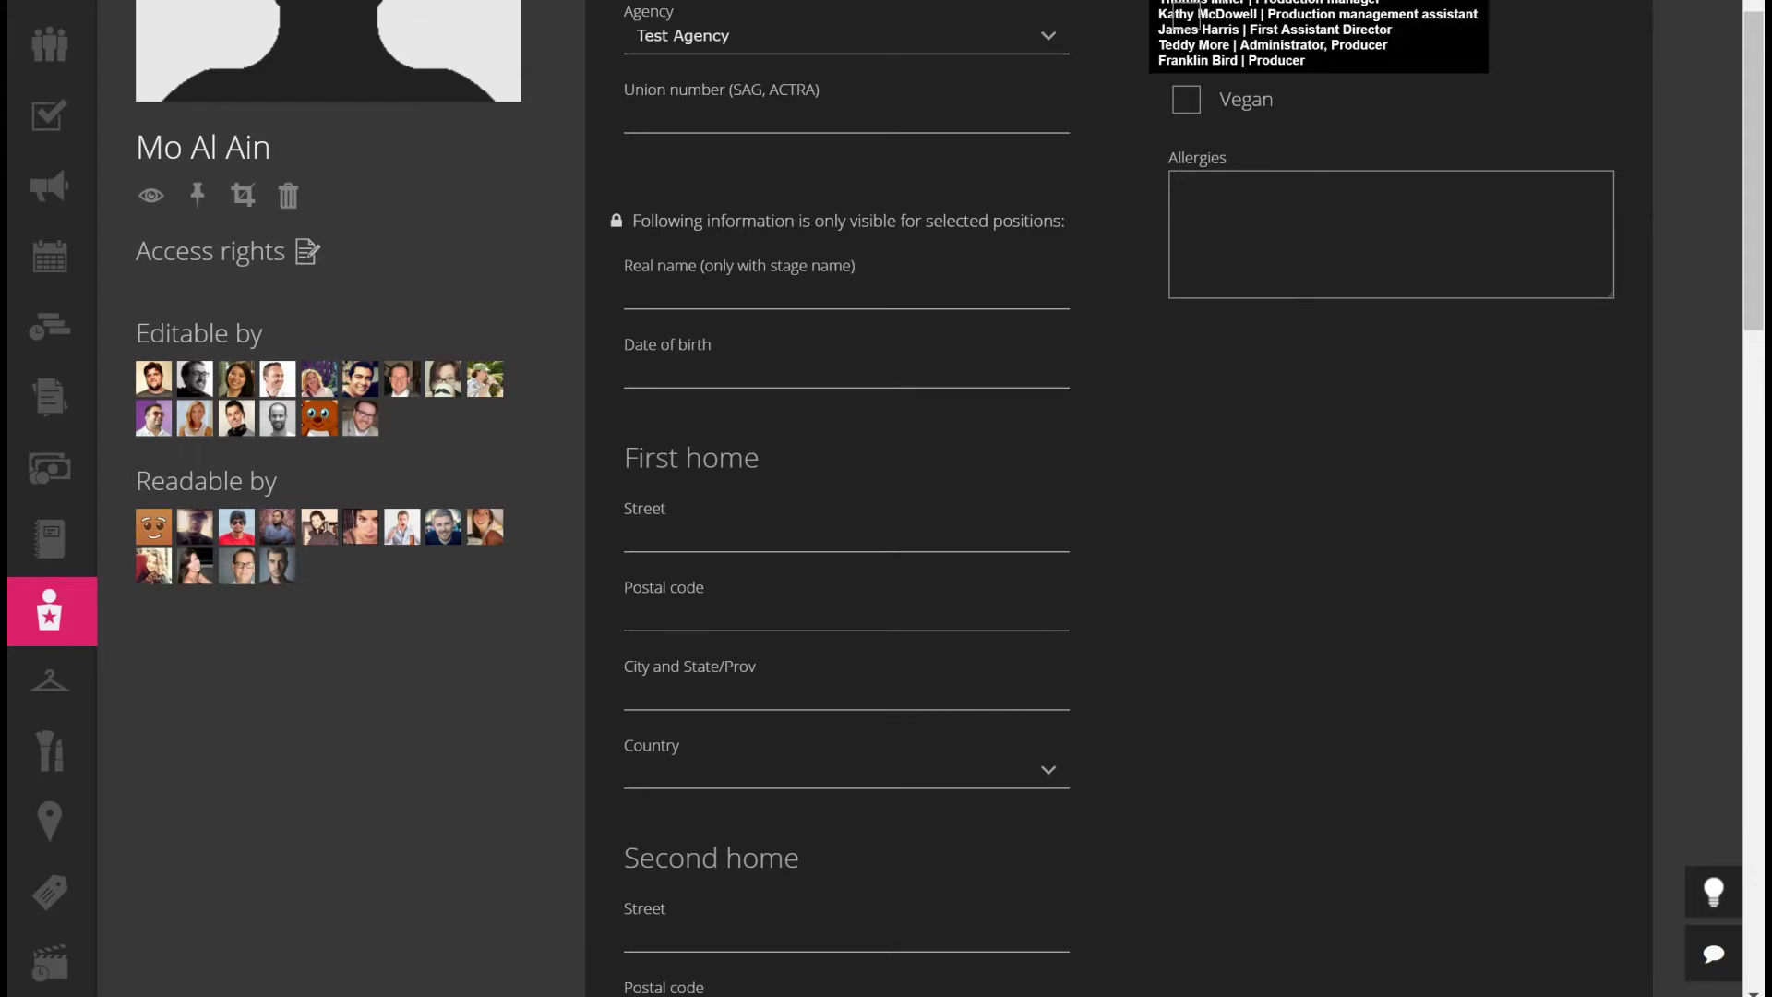
{"action": "left_click", "coordinate": [1188, 107]}
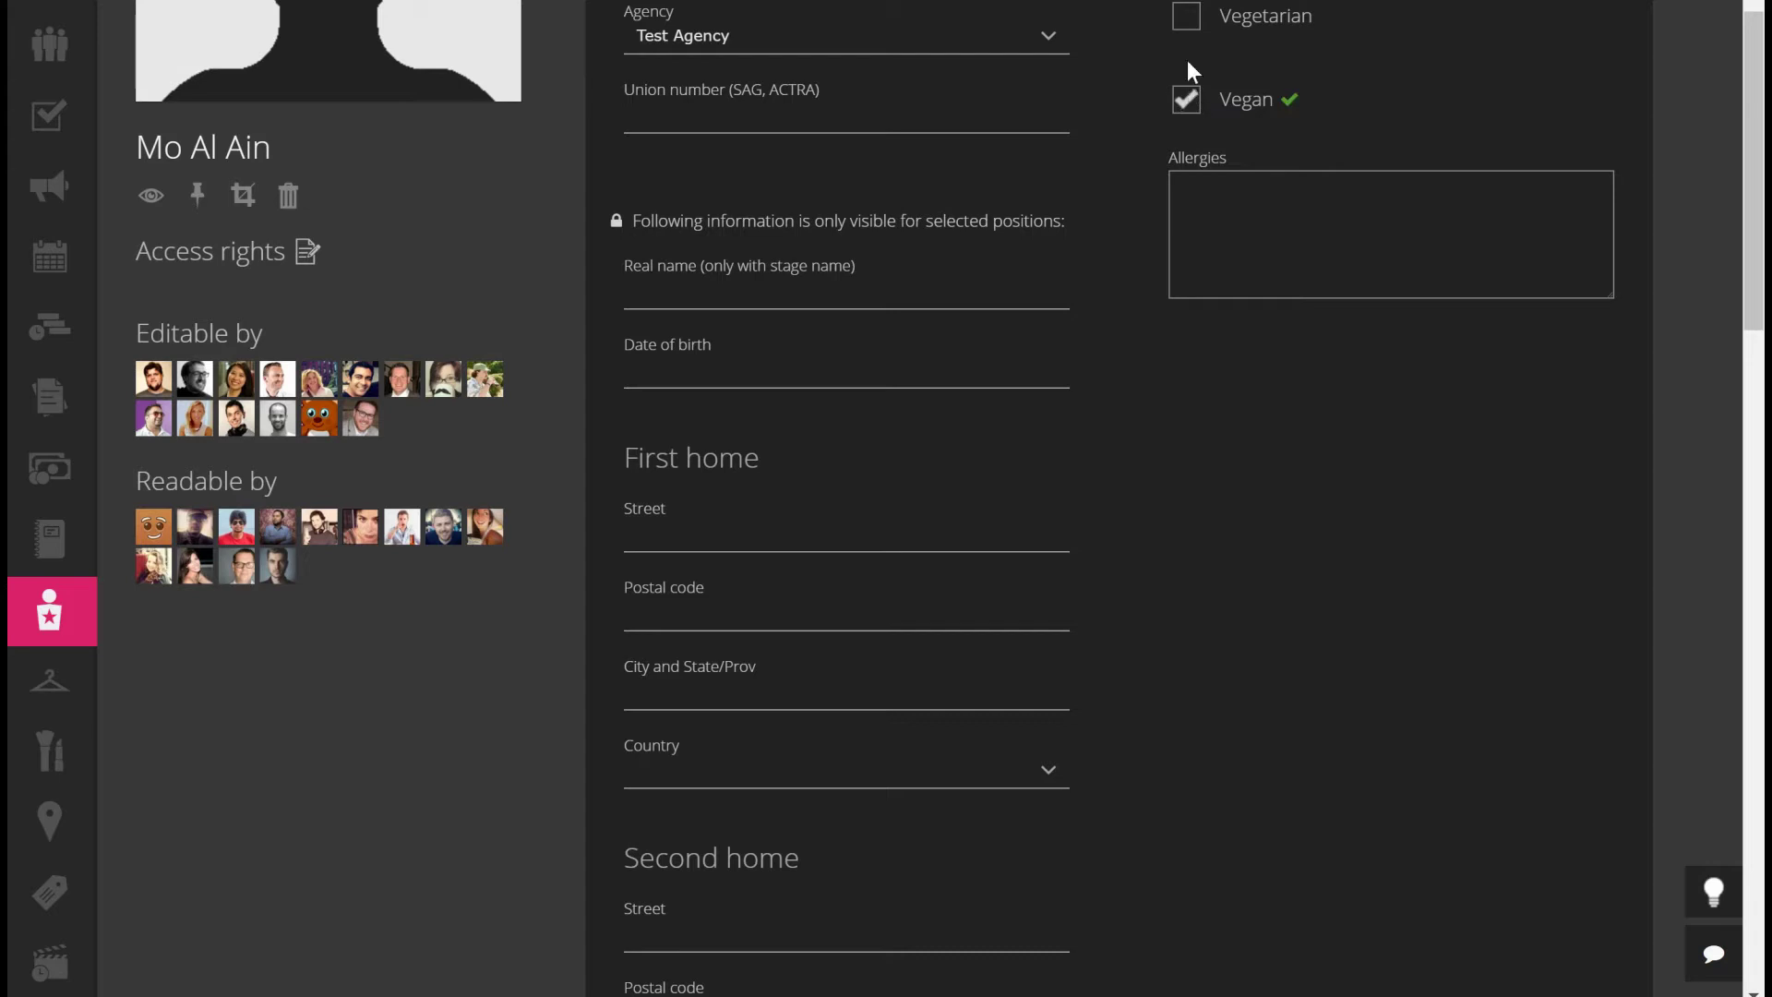
{"action": "left_click", "coordinate": [1249, 212]}
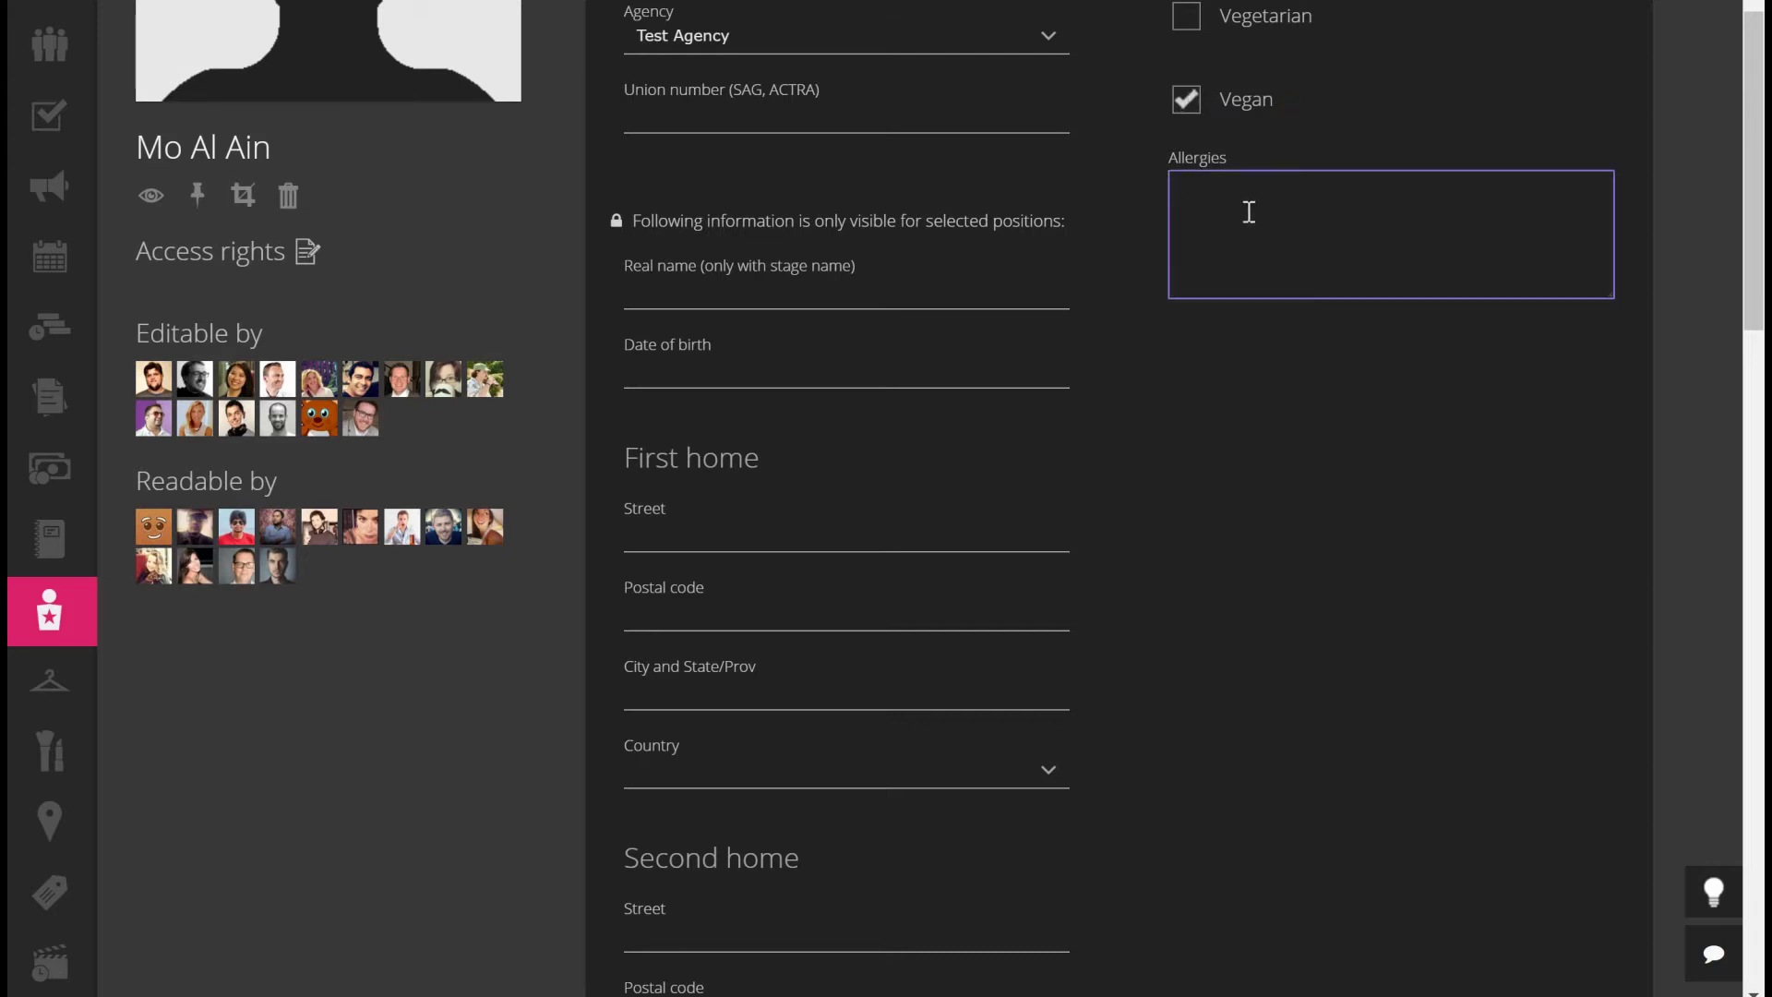
{"action": "type", "text": "Peanuts"}
{"action": "left_click", "coordinate": [743, 287]}
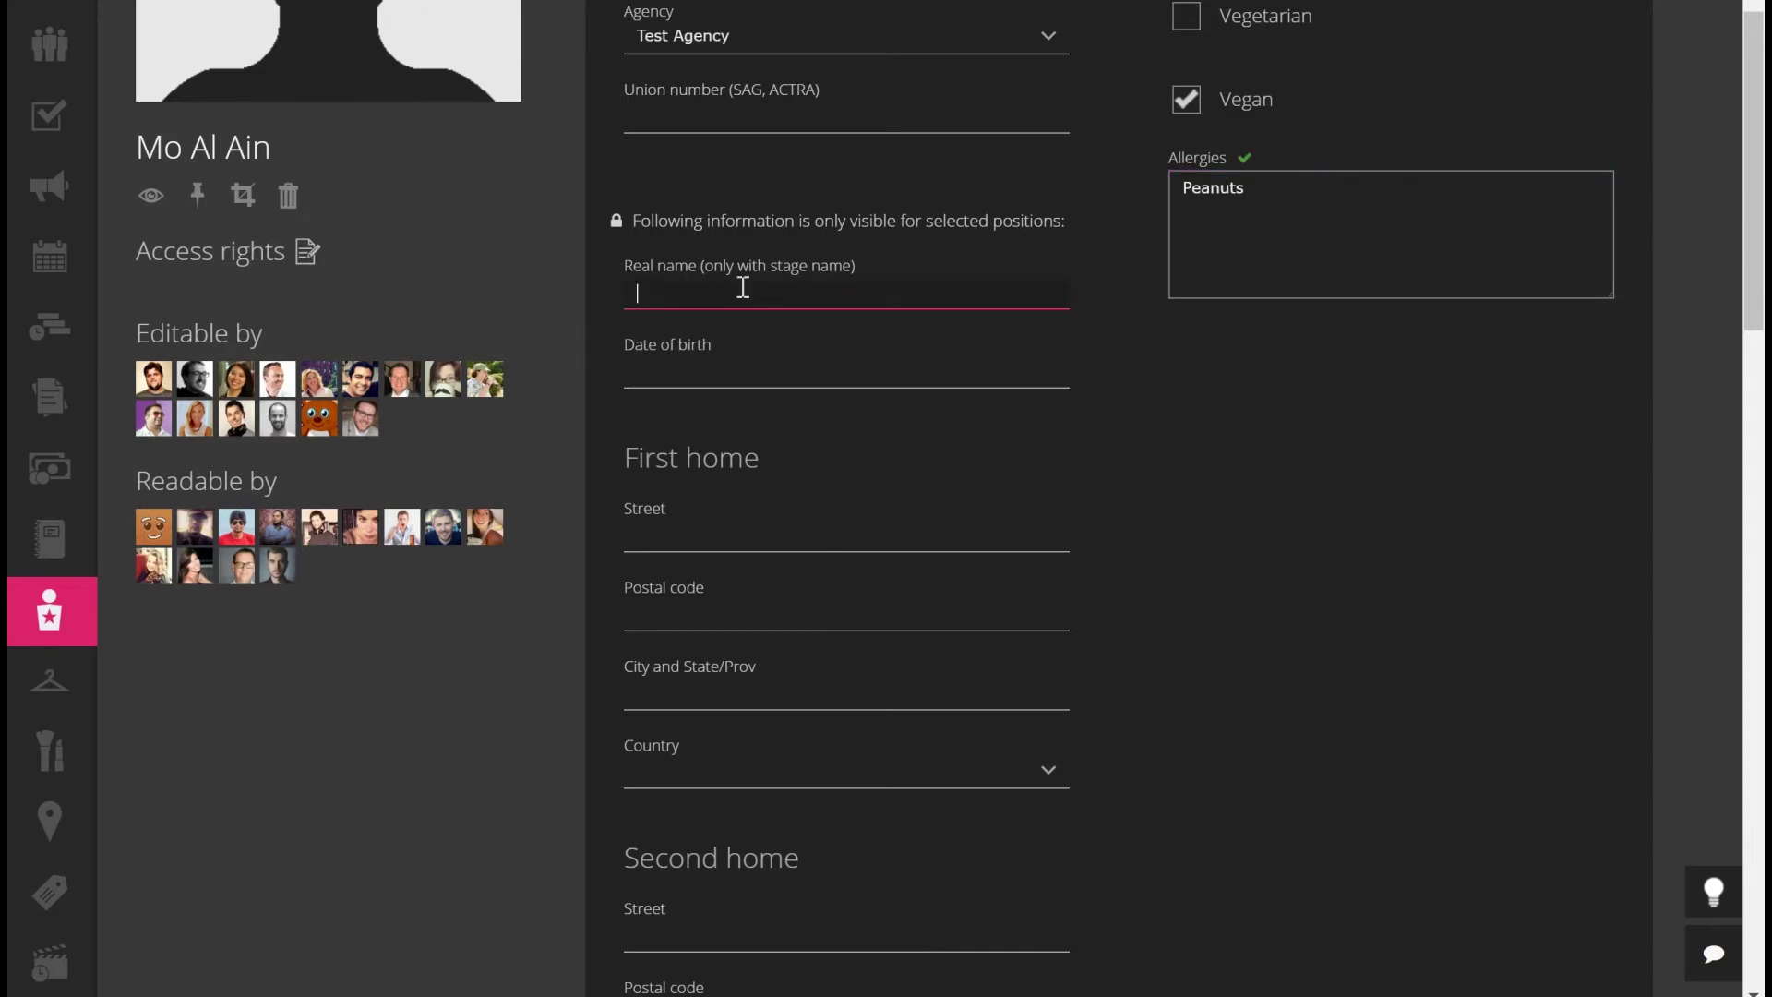
{"action": "left_click", "coordinate": [765, 380]}
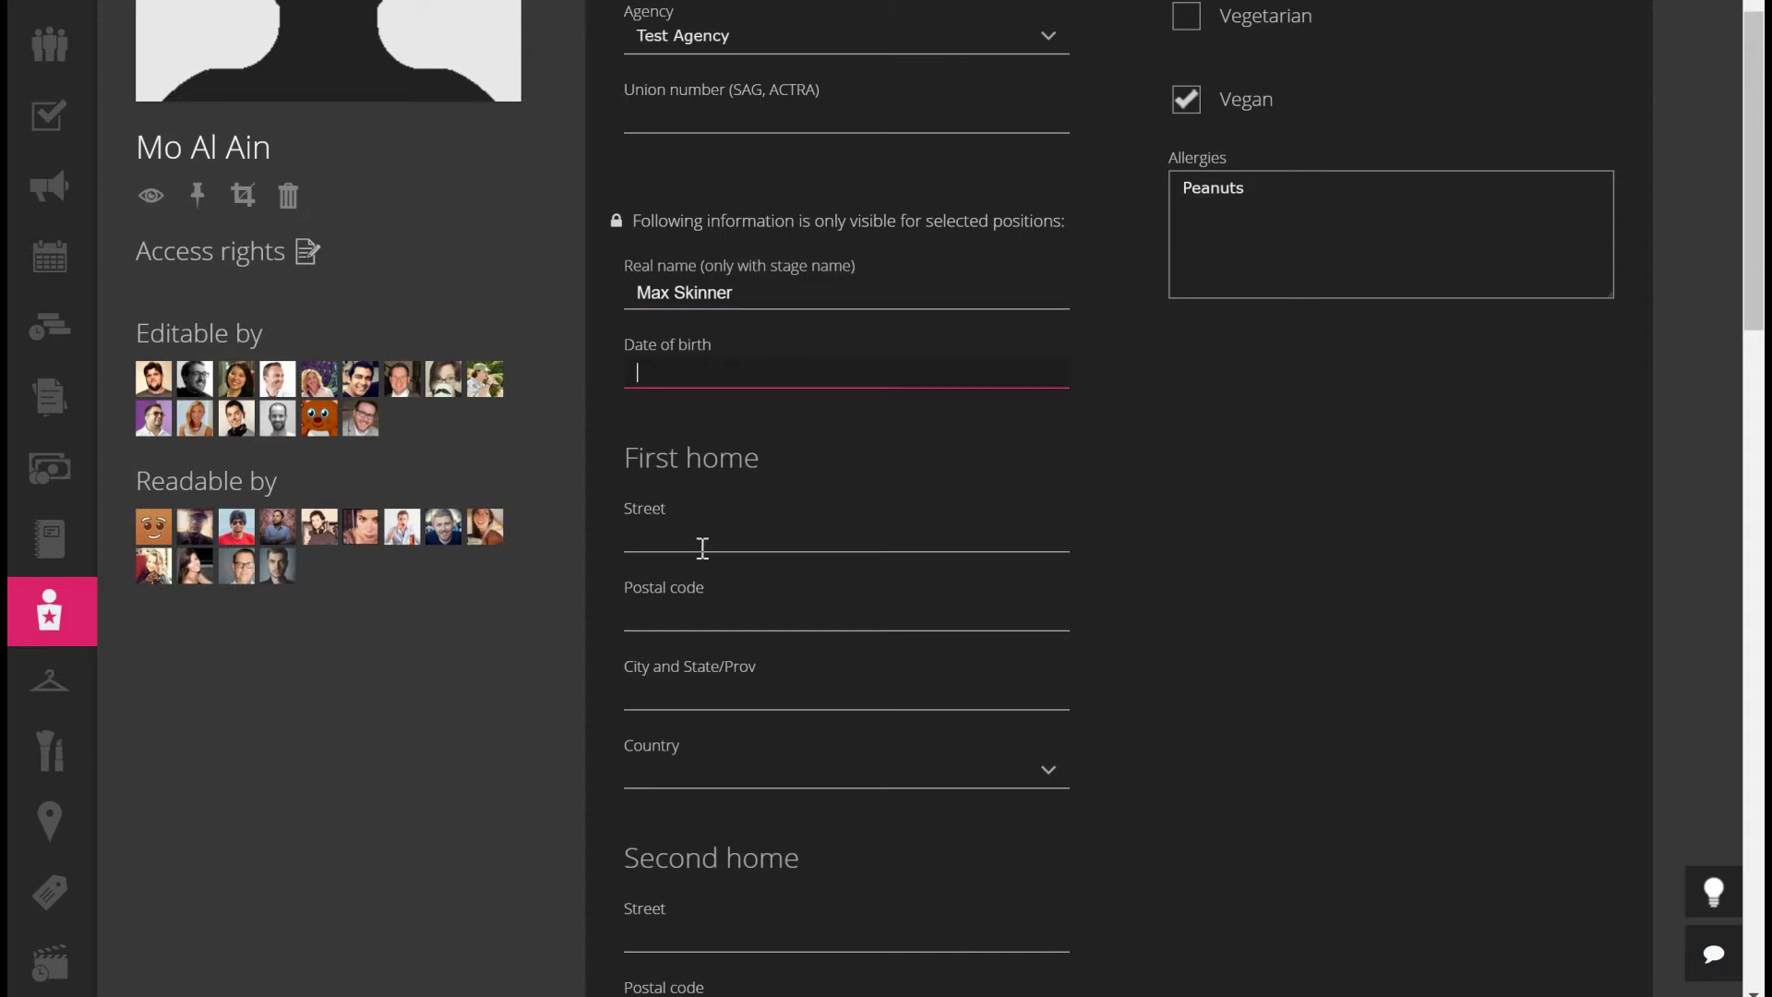
{"action": "scroll", "coordinate": [808, 664], "scroll_direction": "down", "scroll_amount": 2}
{"action": "scroll", "coordinate": [1394, 706], "scroll_direction": "down", "scroll_amount": 5}
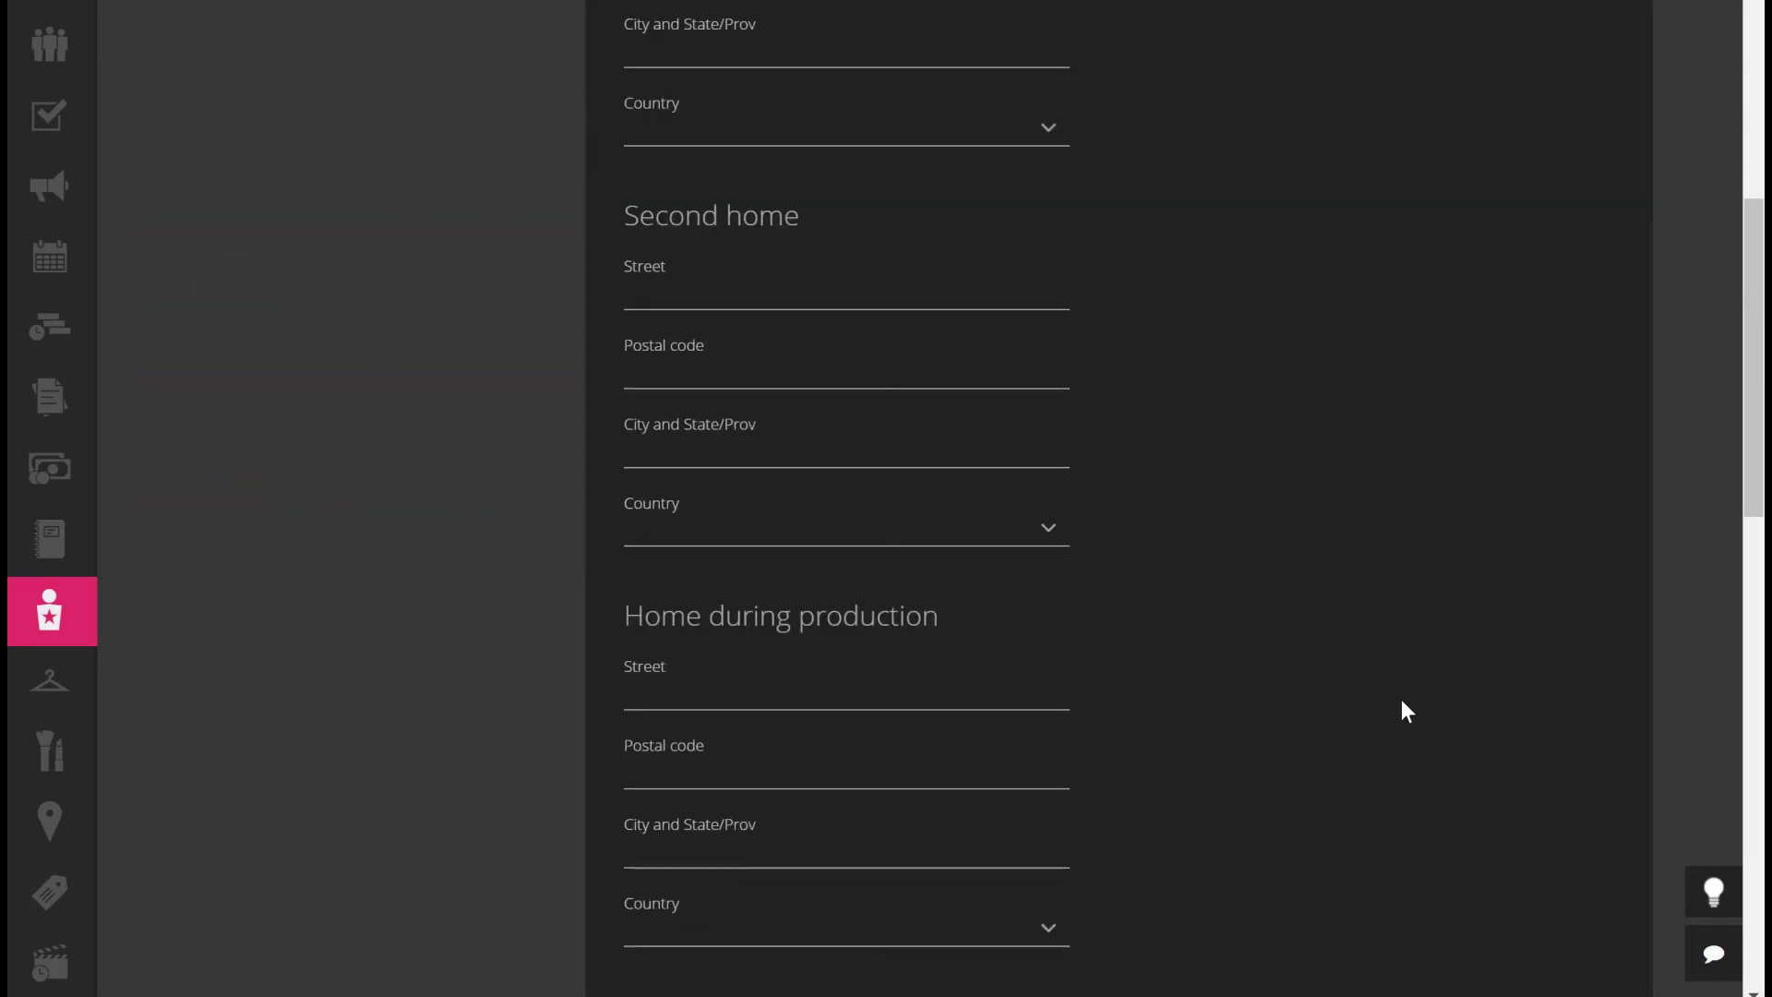
{"action": "scroll", "coordinate": [1404, 711], "scroll_direction": "down", "scroll_amount": 10}
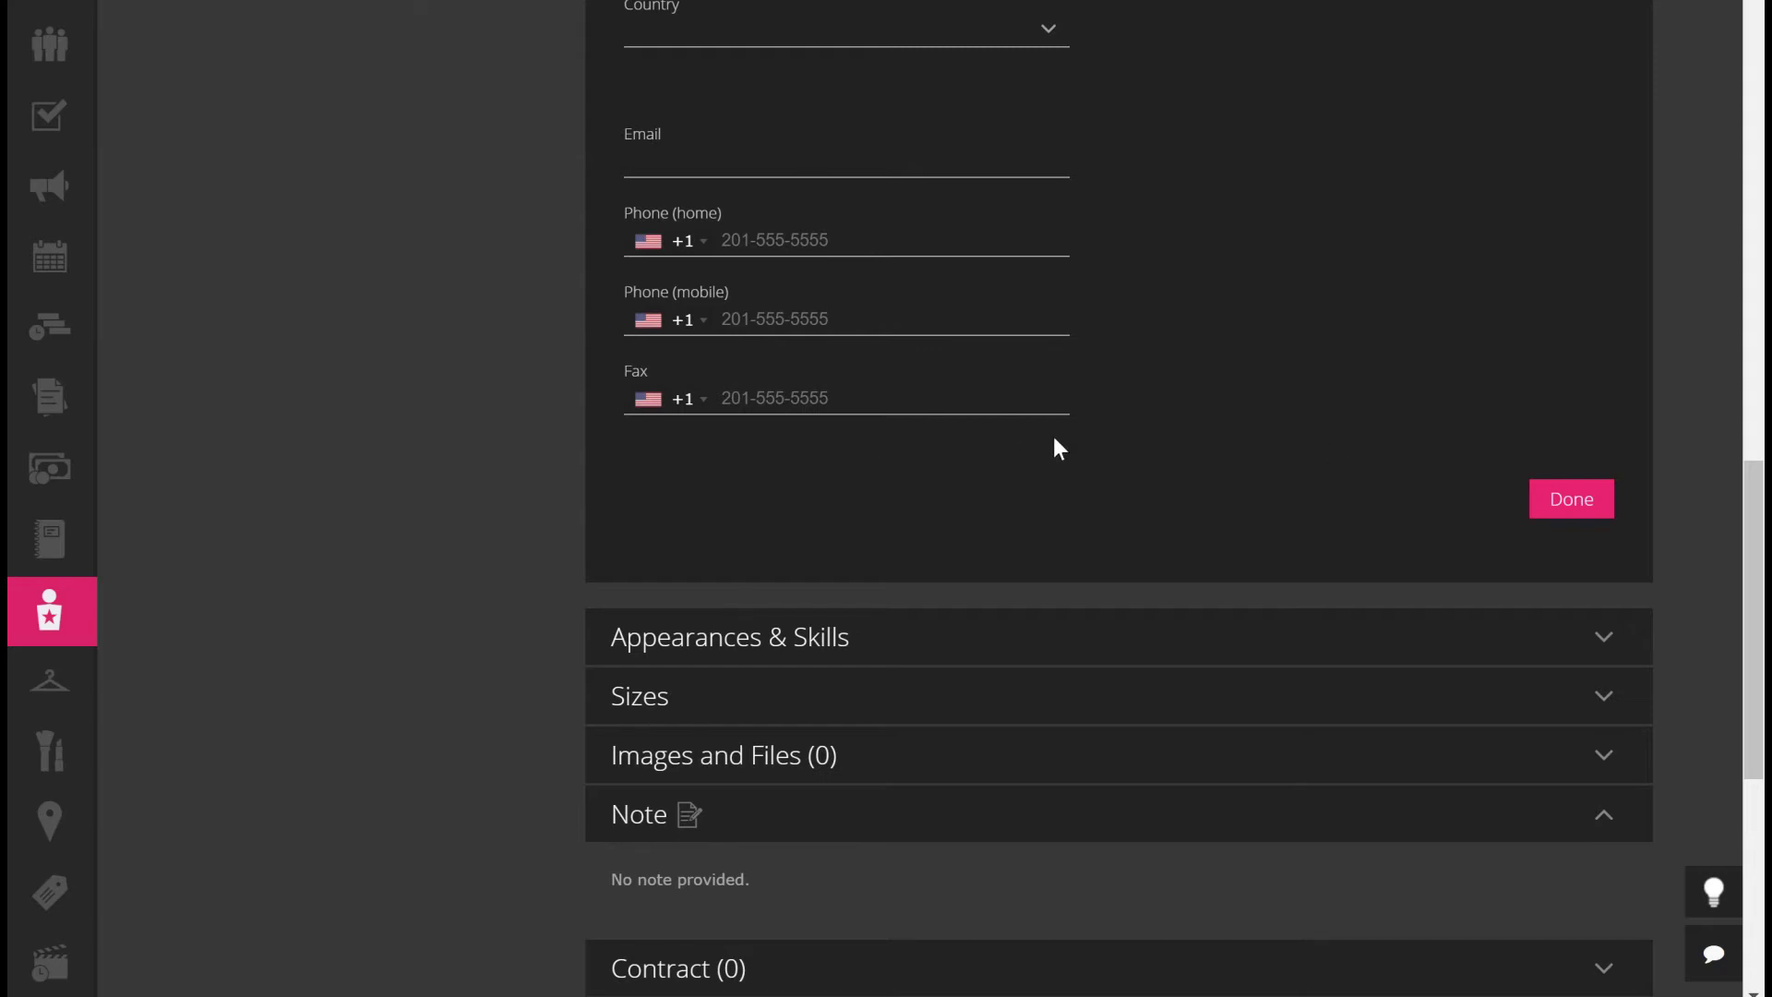
{"action": "left_click", "coordinate": [1569, 500]}
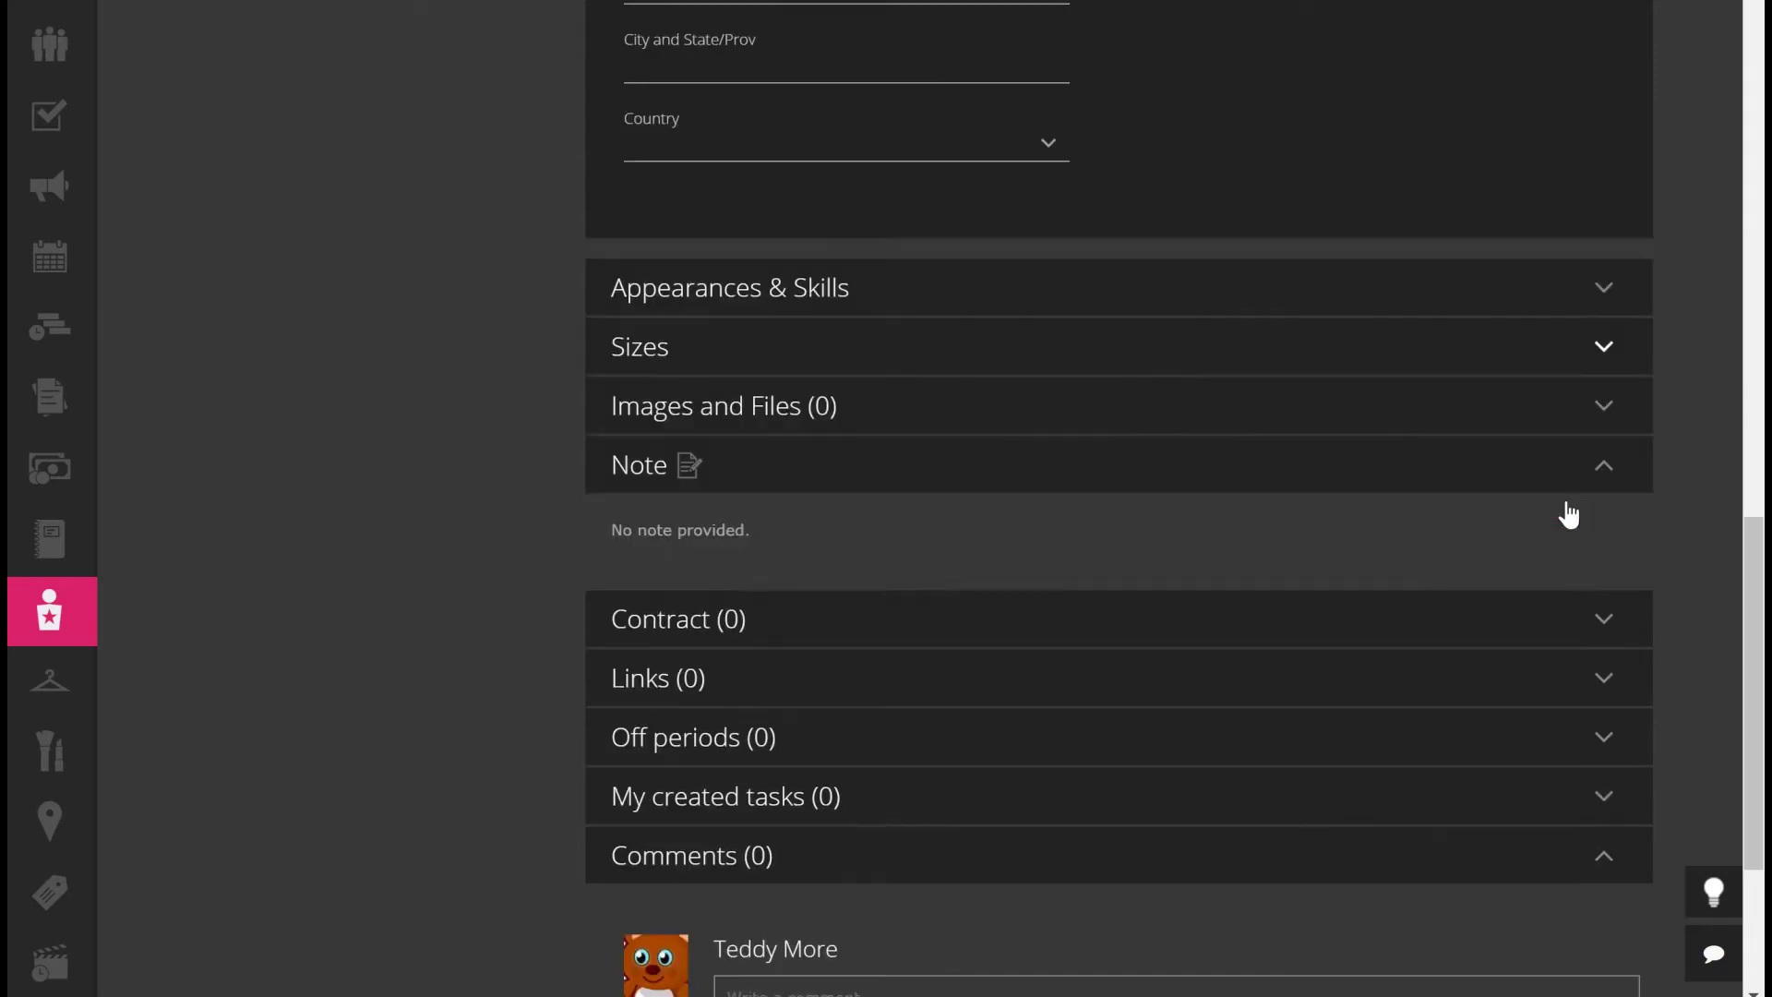
{"action": "scroll", "coordinate": [1380, 313], "scroll_direction": "down", "scroll_amount": 3}
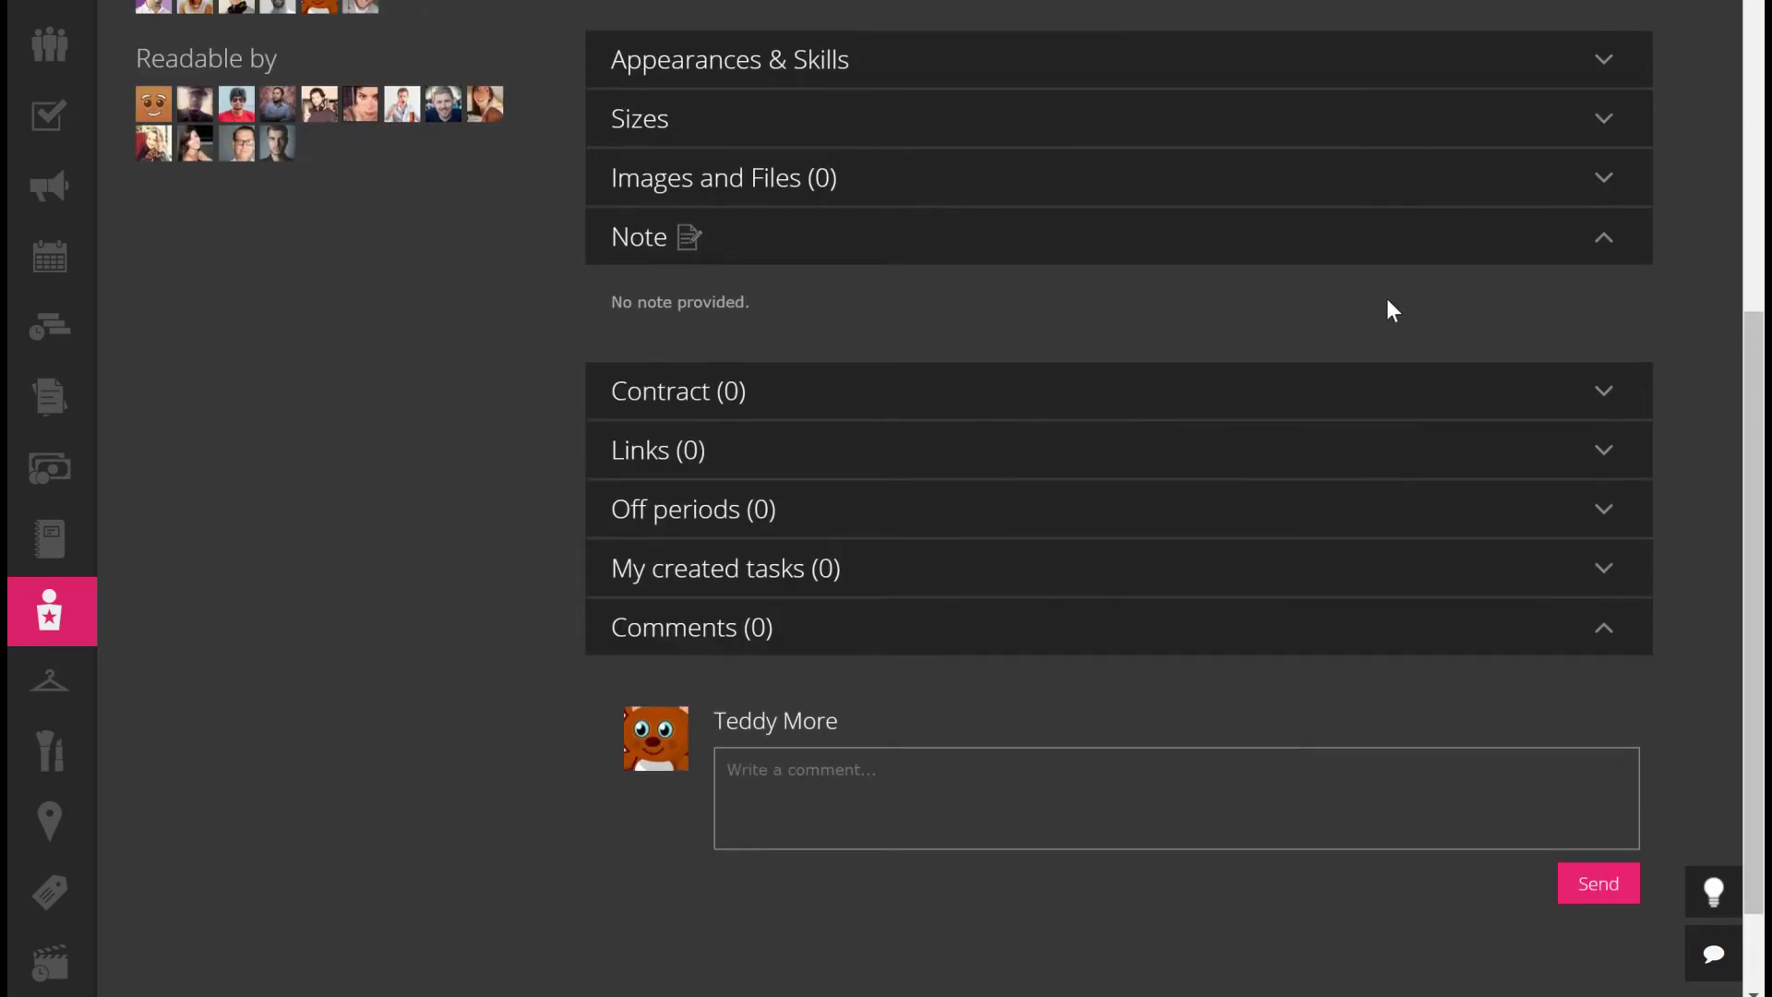
{"action": "scroll", "coordinate": [1386, 309], "scroll_direction": "up", "scroll_amount": 3}
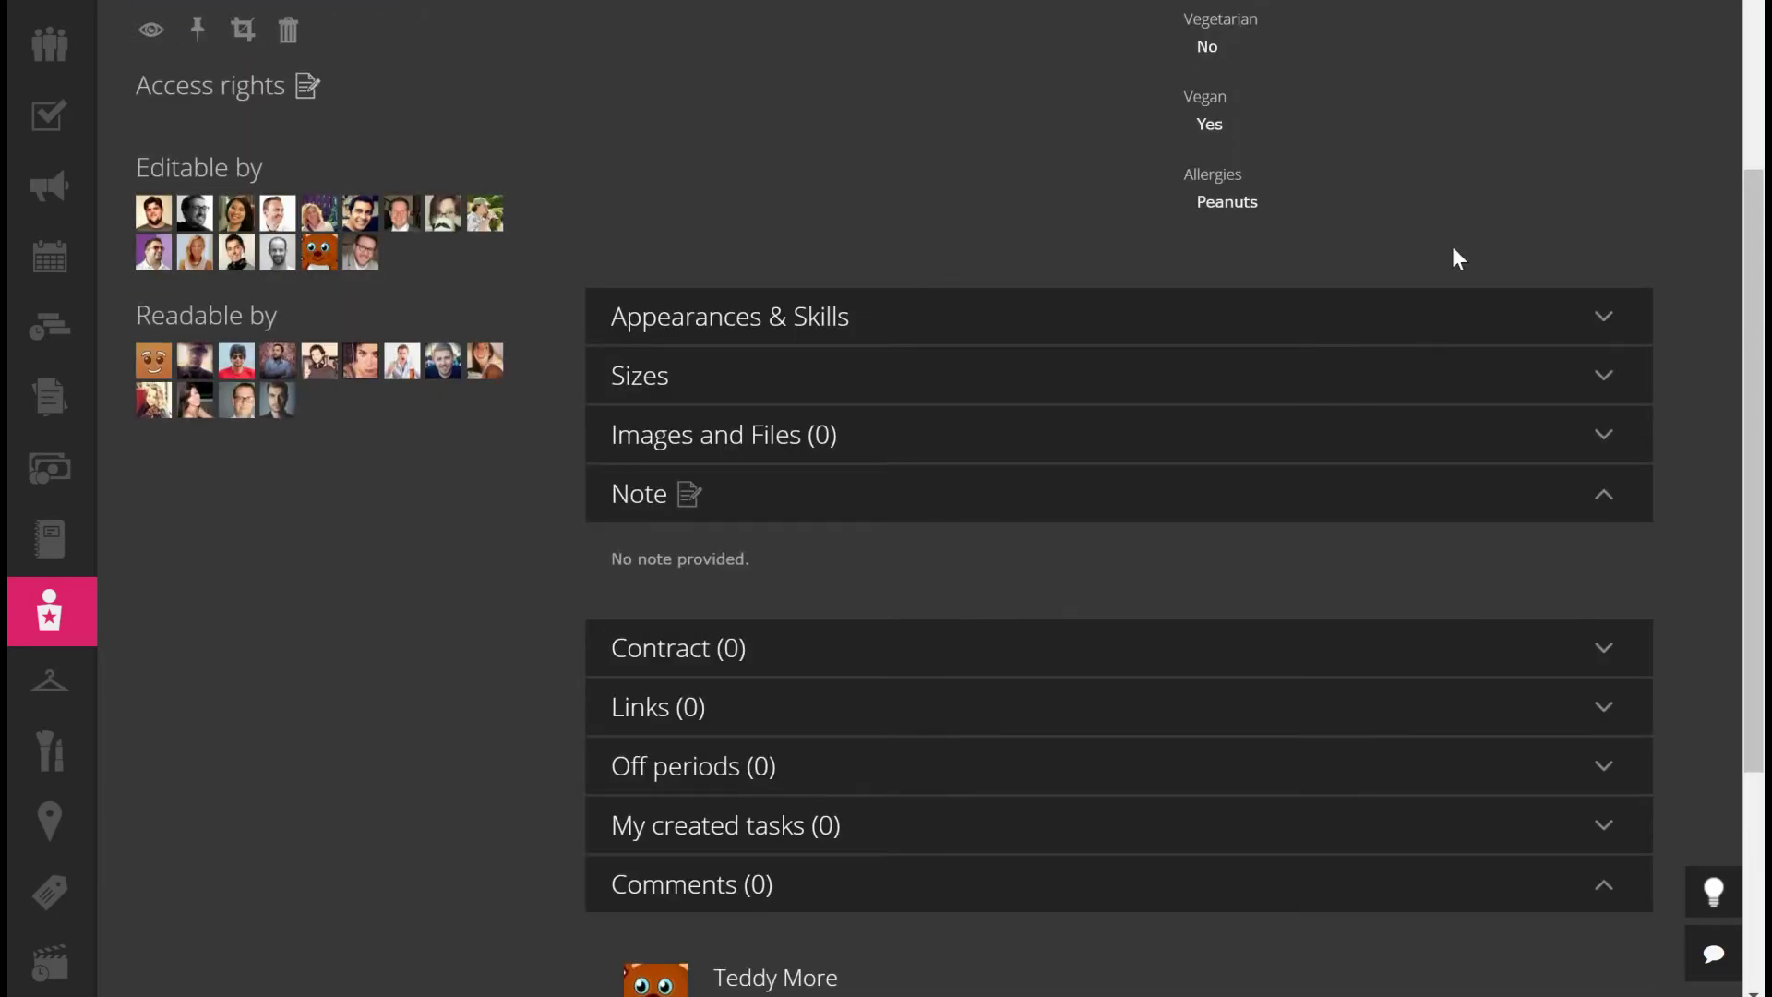
{"action": "scroll", "coordinate": [1735, 217], "scroll_direction": "up", "scroll_amount": 4}
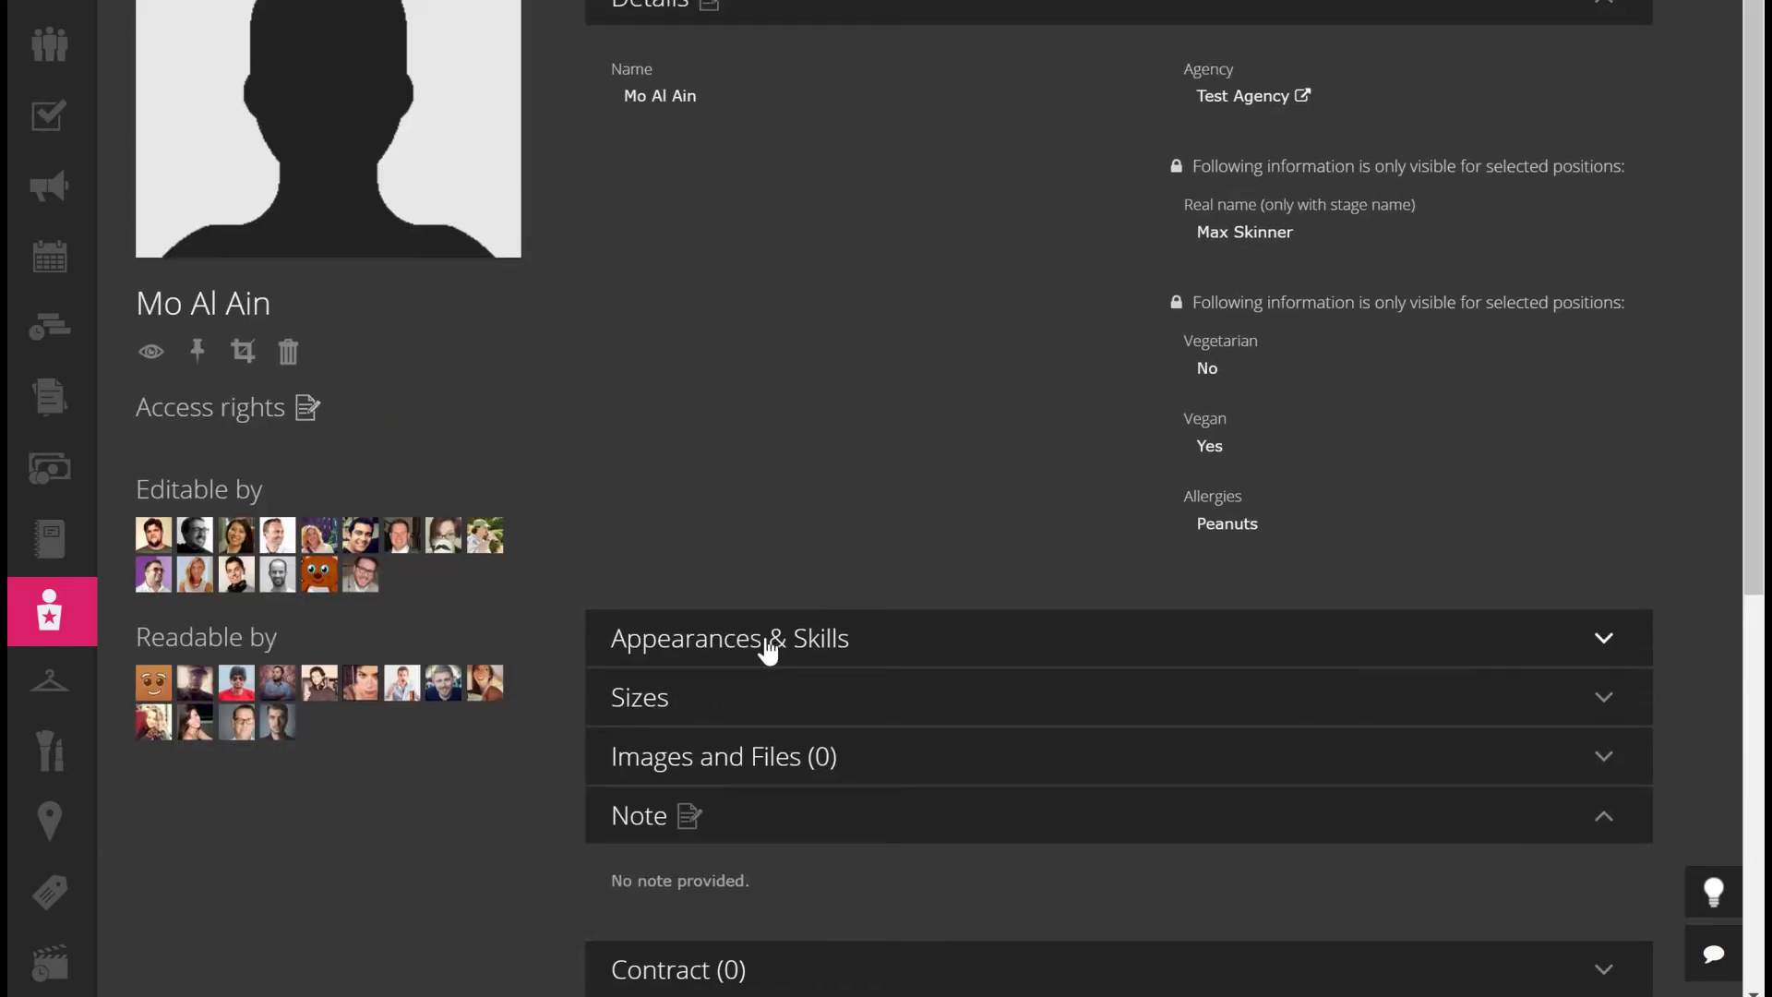
Set the actor's gender to Male and ethnicity to African Descent under Appearances & Skills
{"action": "left_click", "coordinate": [775, 649]}
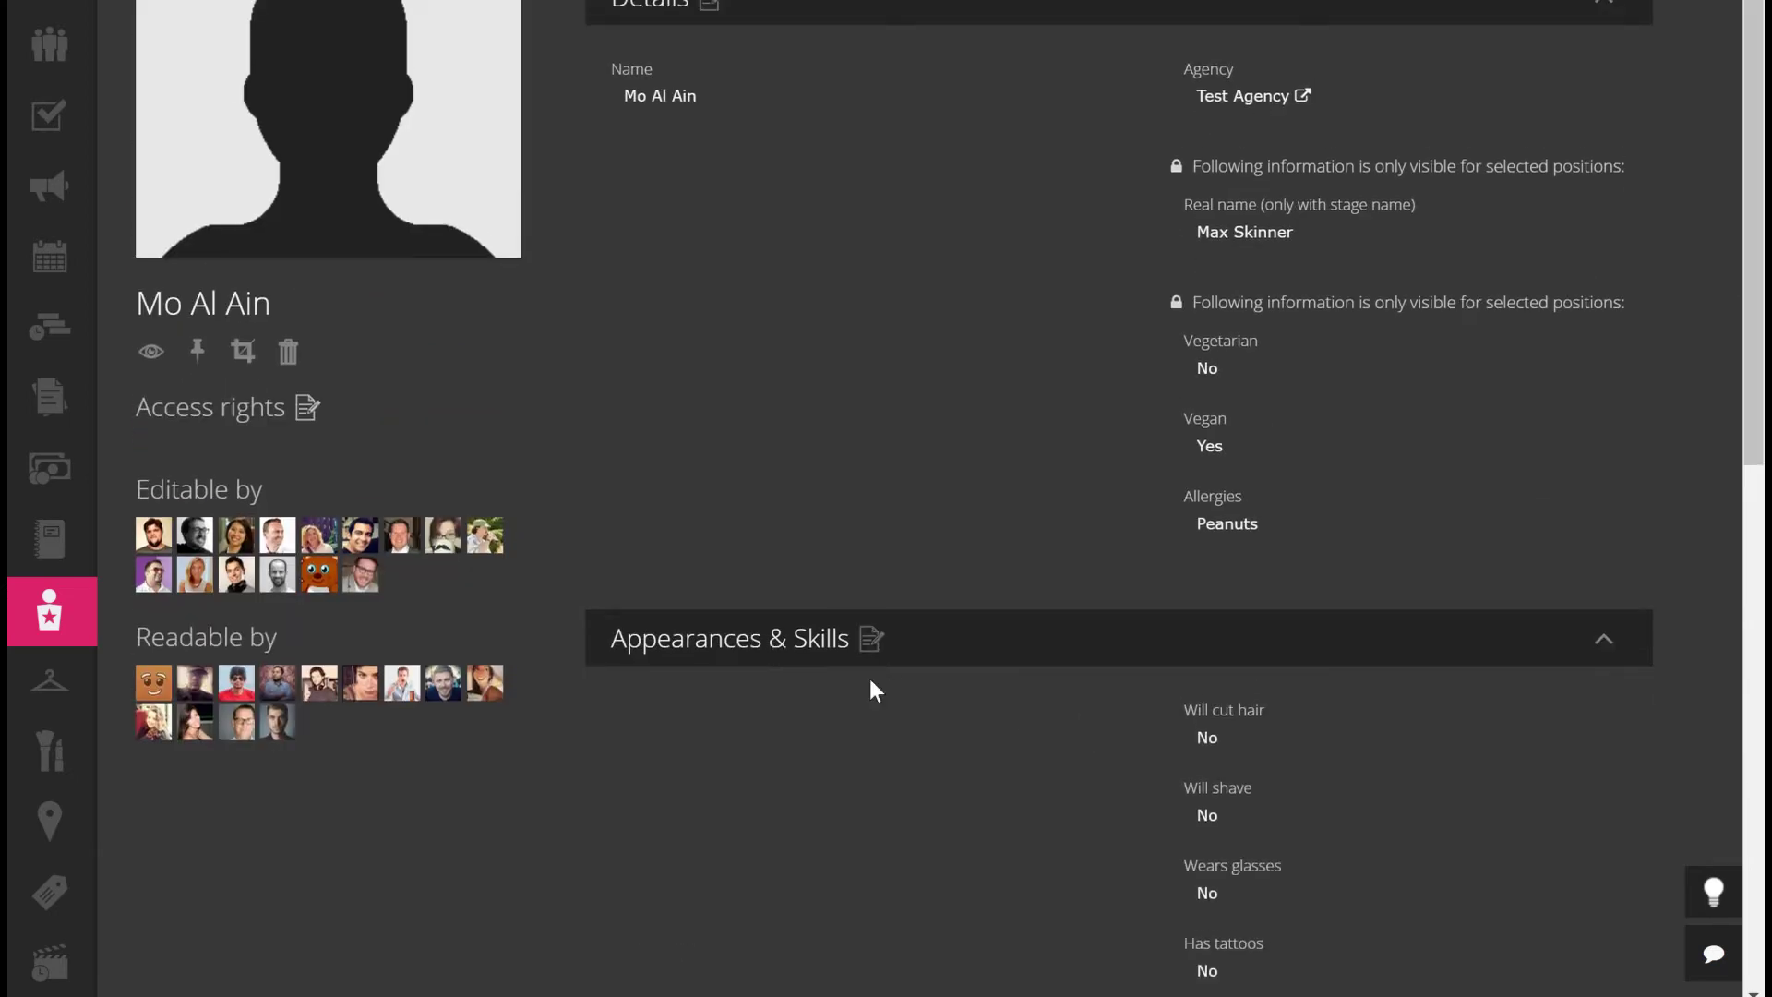
{"action": "left_click", "coordinate": [871, 640]}
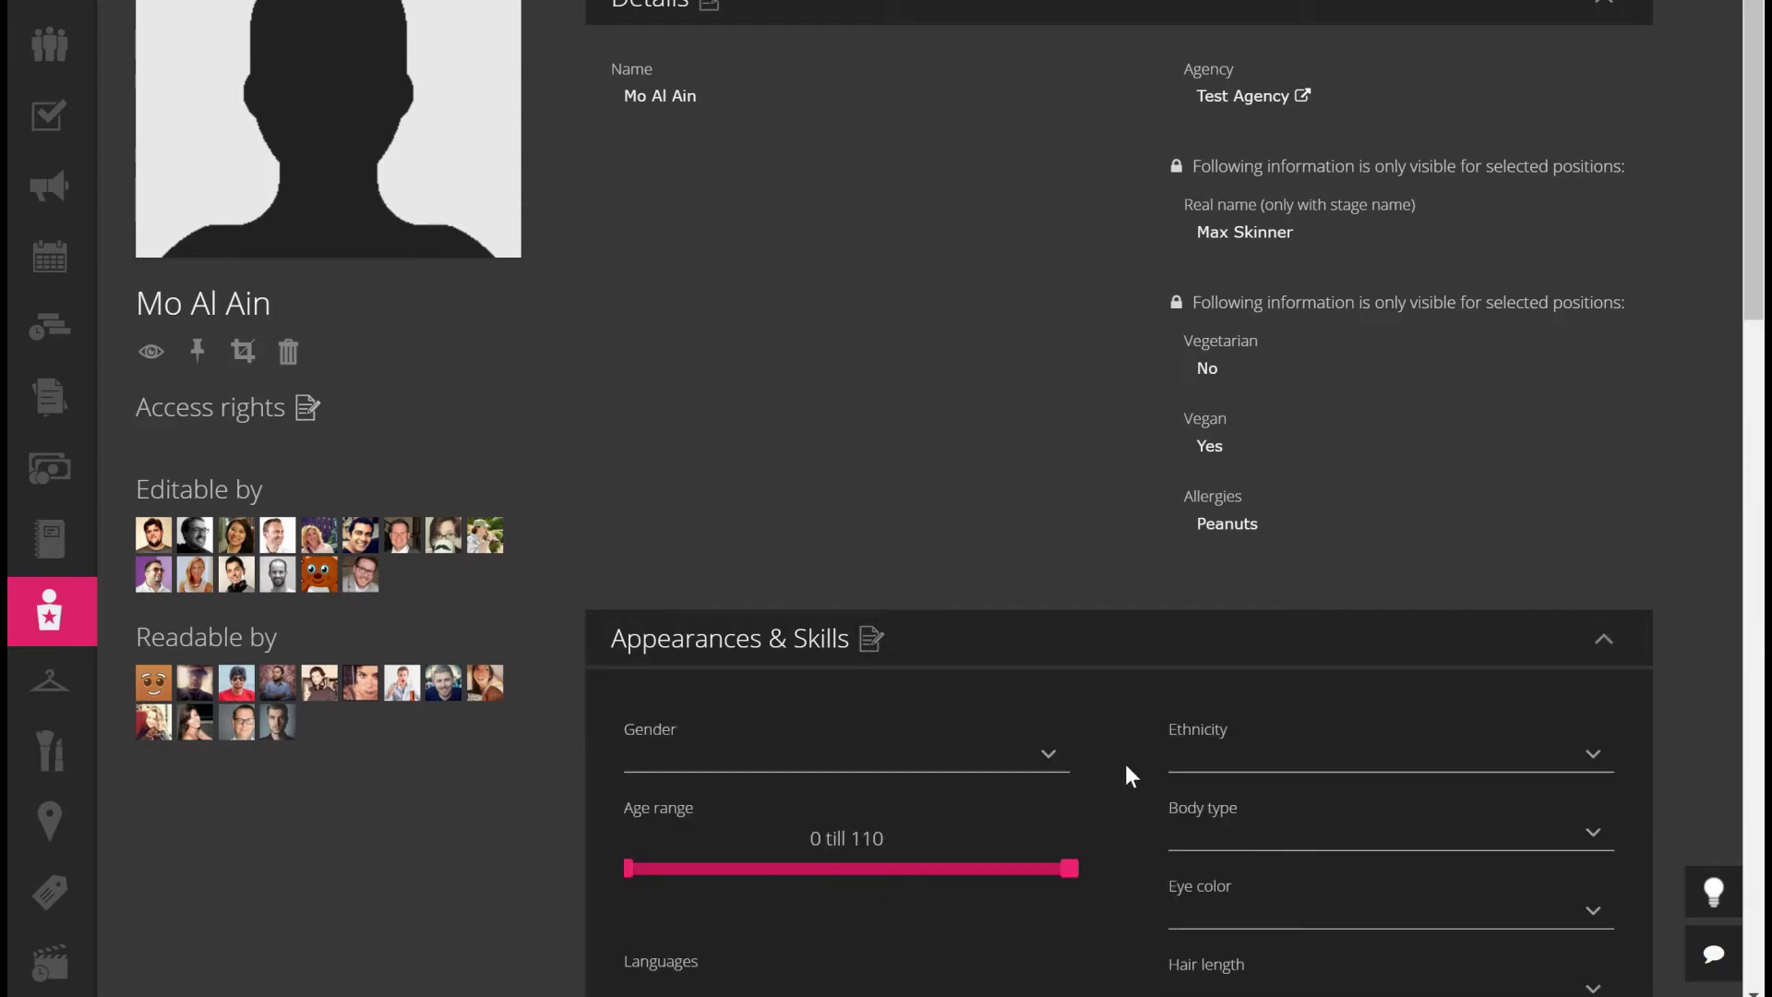
{"action": "left_click", "coordinate": [1020, 754]}
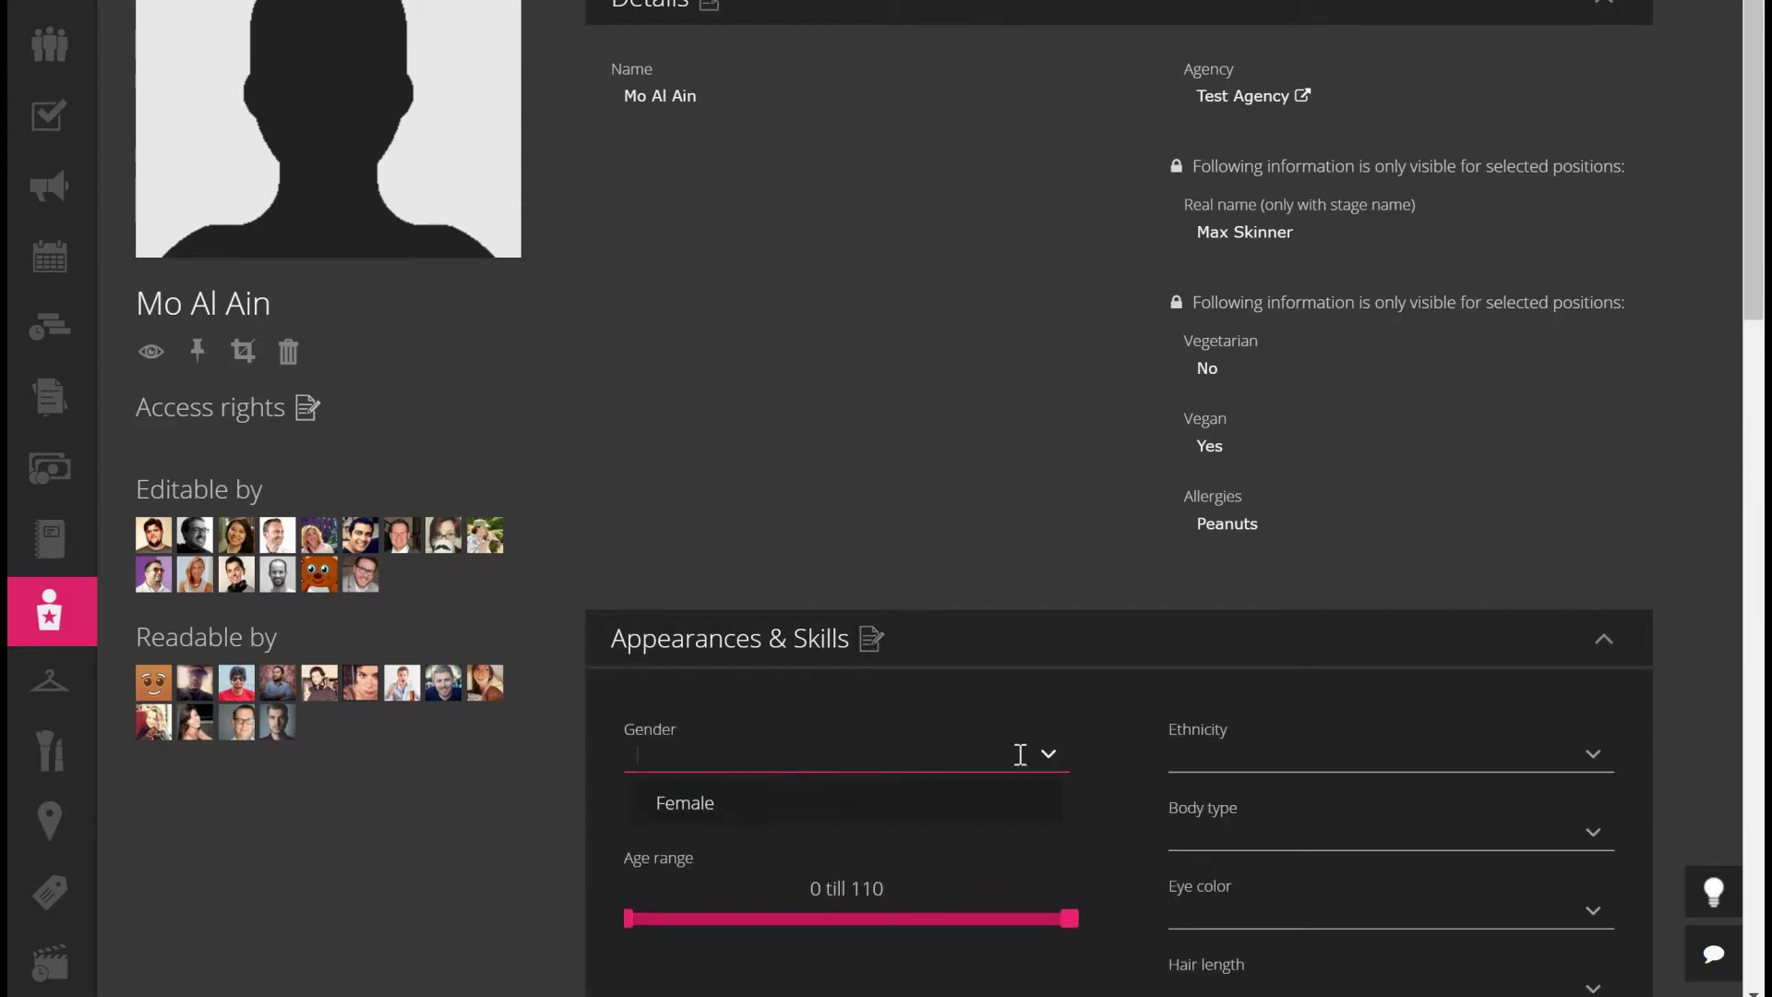
{"action": "left_click", "coordinate": [831, 863]}
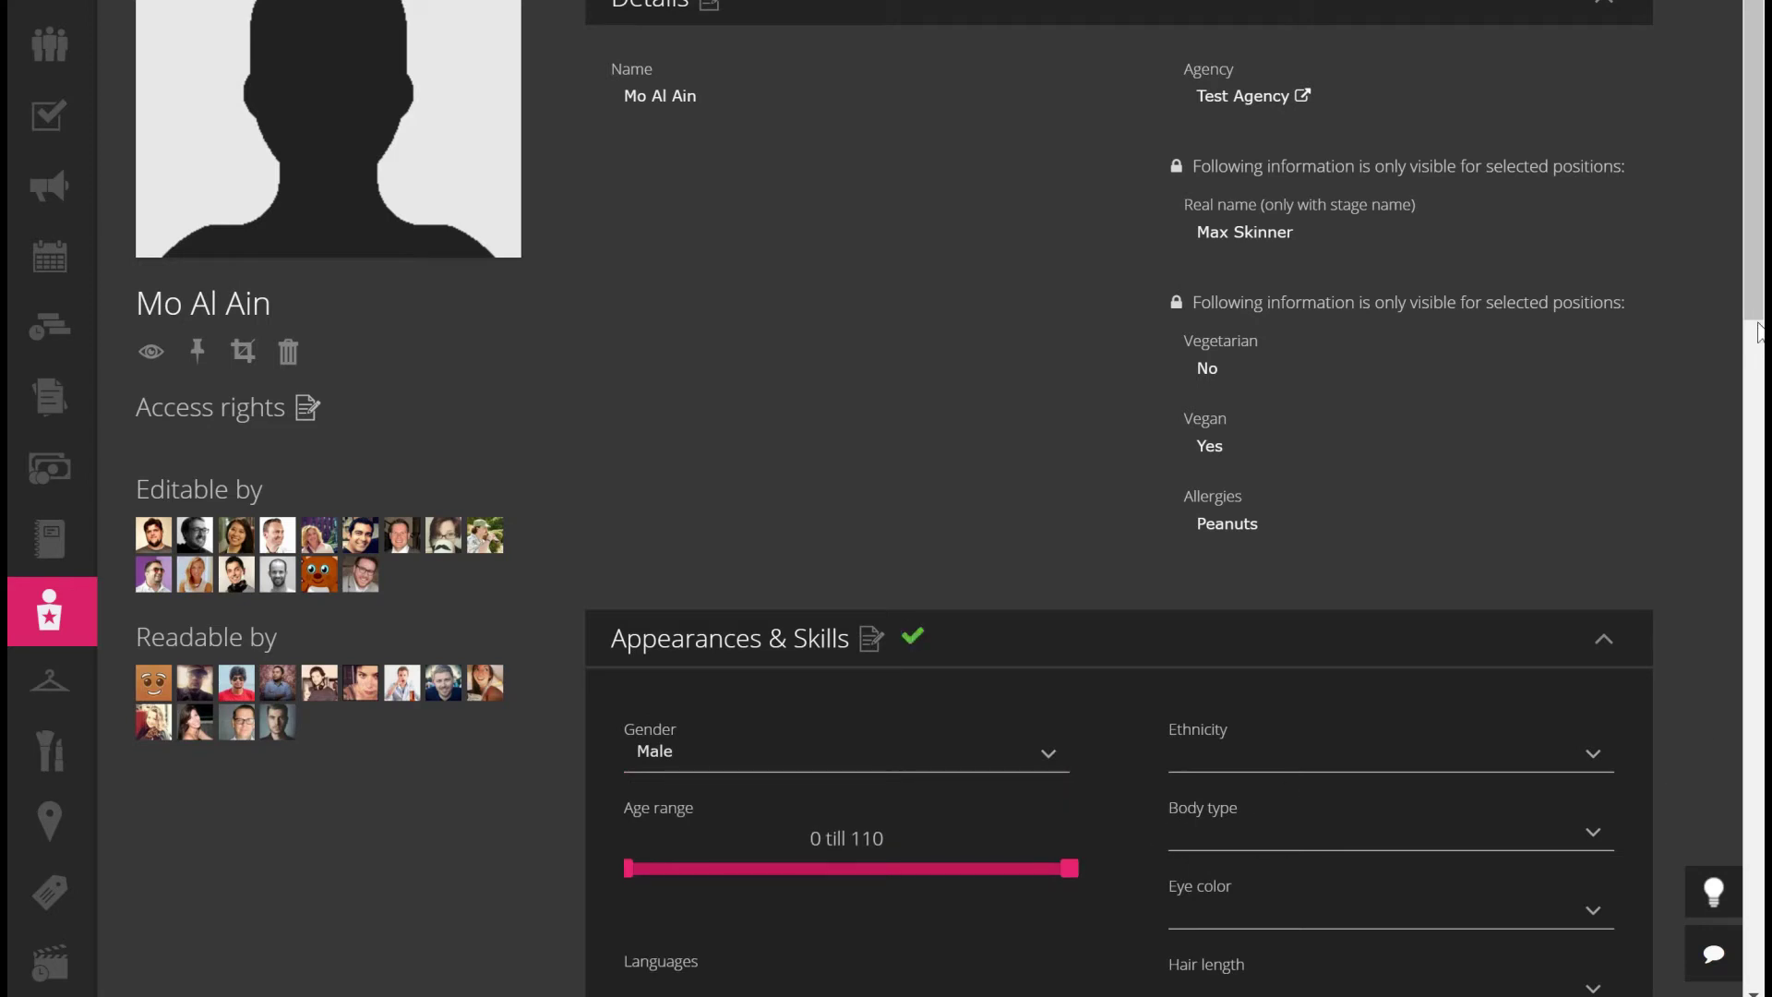
{"action": "scroll", "coordinate": [1701, 380], "scroll_direction": "down", "scroll_amount": 4}
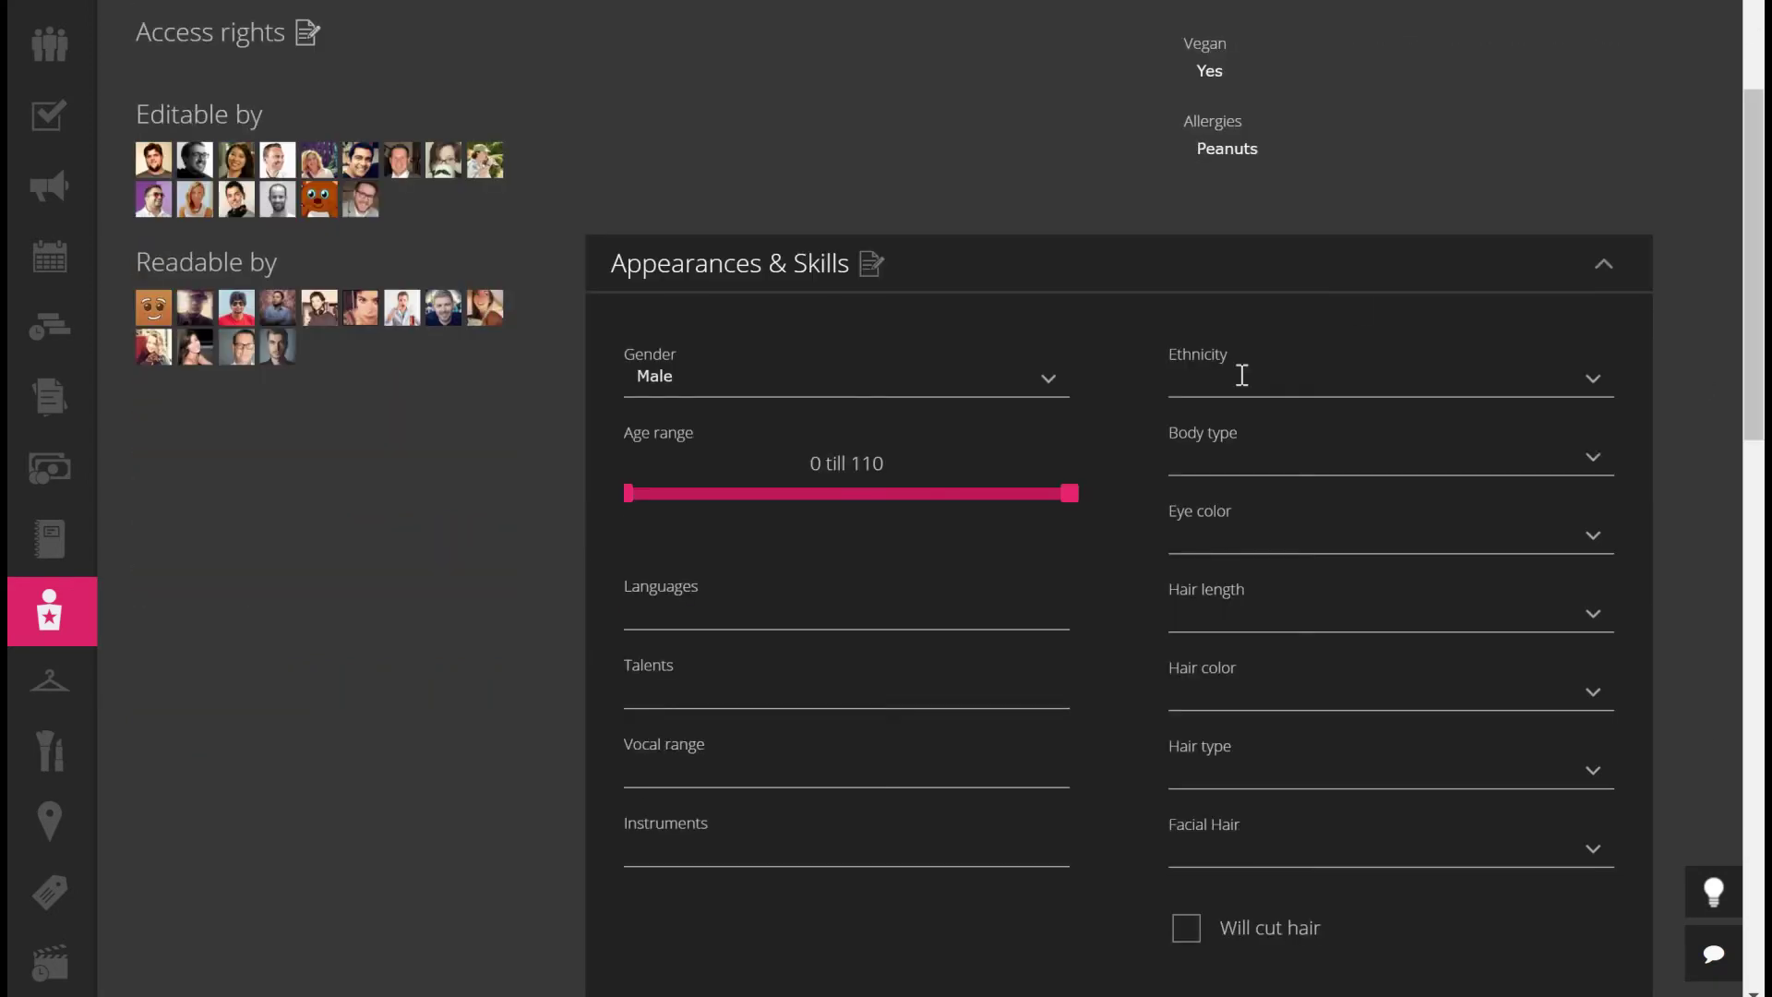
{"action": "left_click", "coordinate": [1242, 376]}
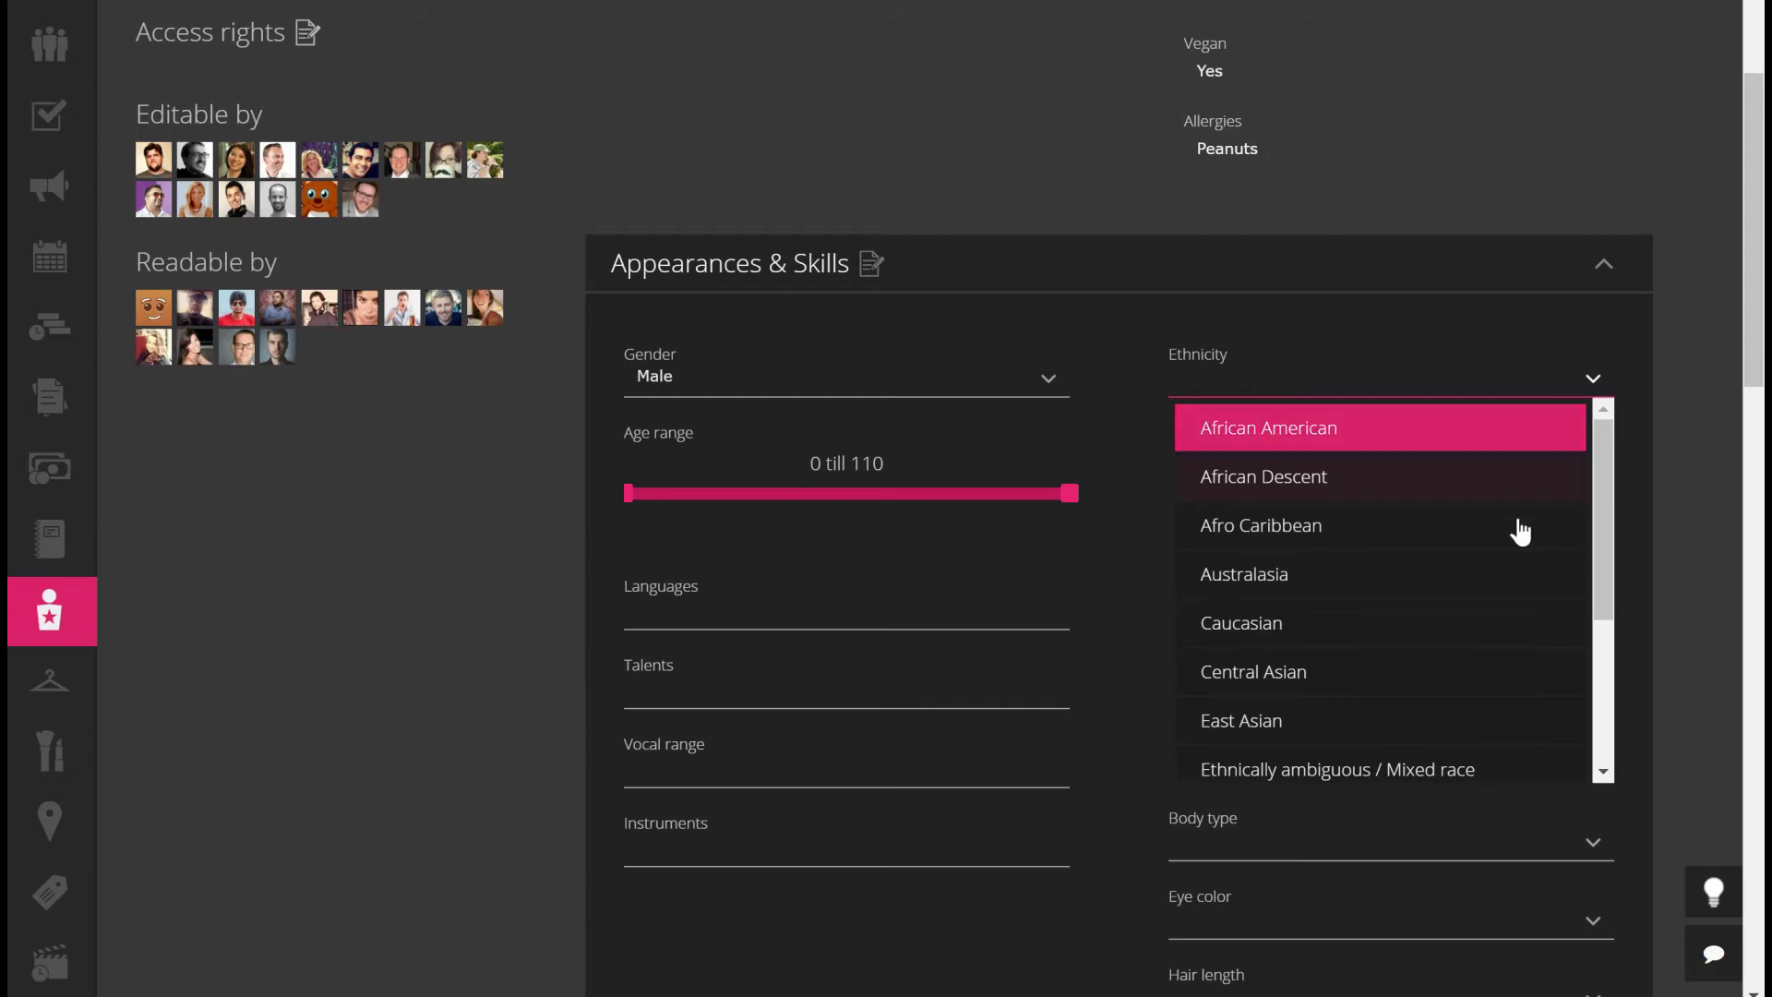
{"action": "left_click", "coordinate": [1366, 498]}
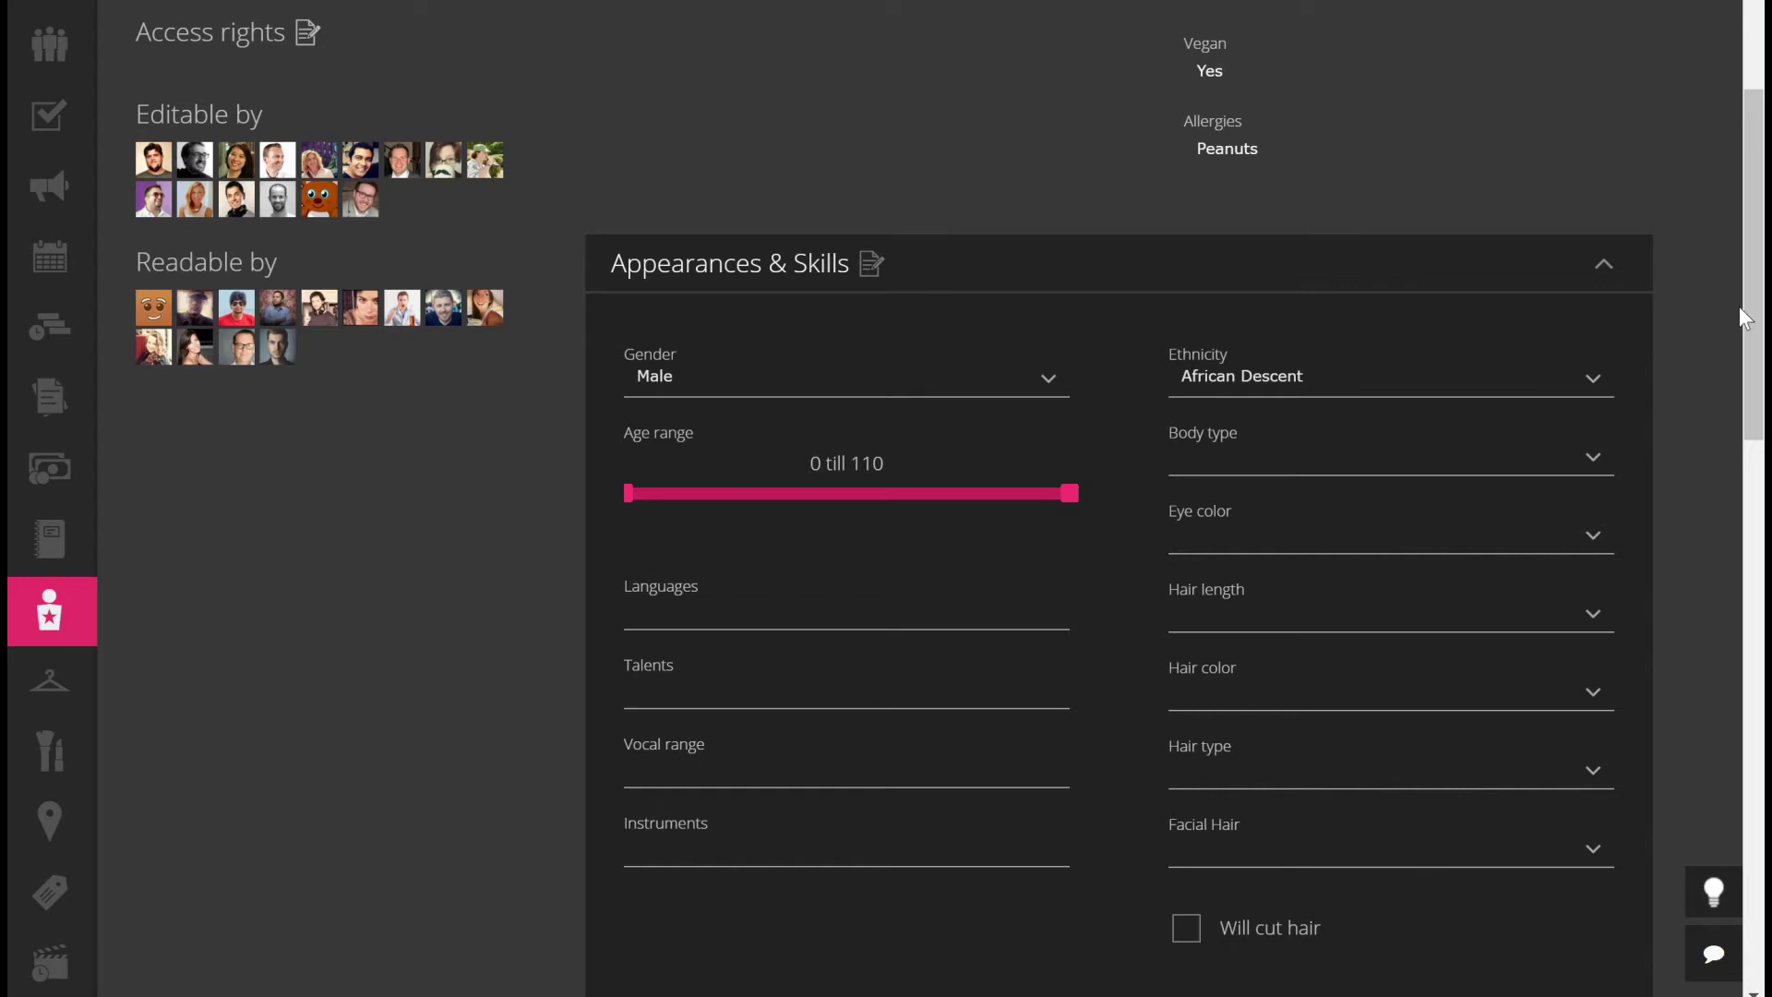
{"action": "left_click_drag", "start_coordinate": [1748, 259], "coordinate": [1750, 442]}
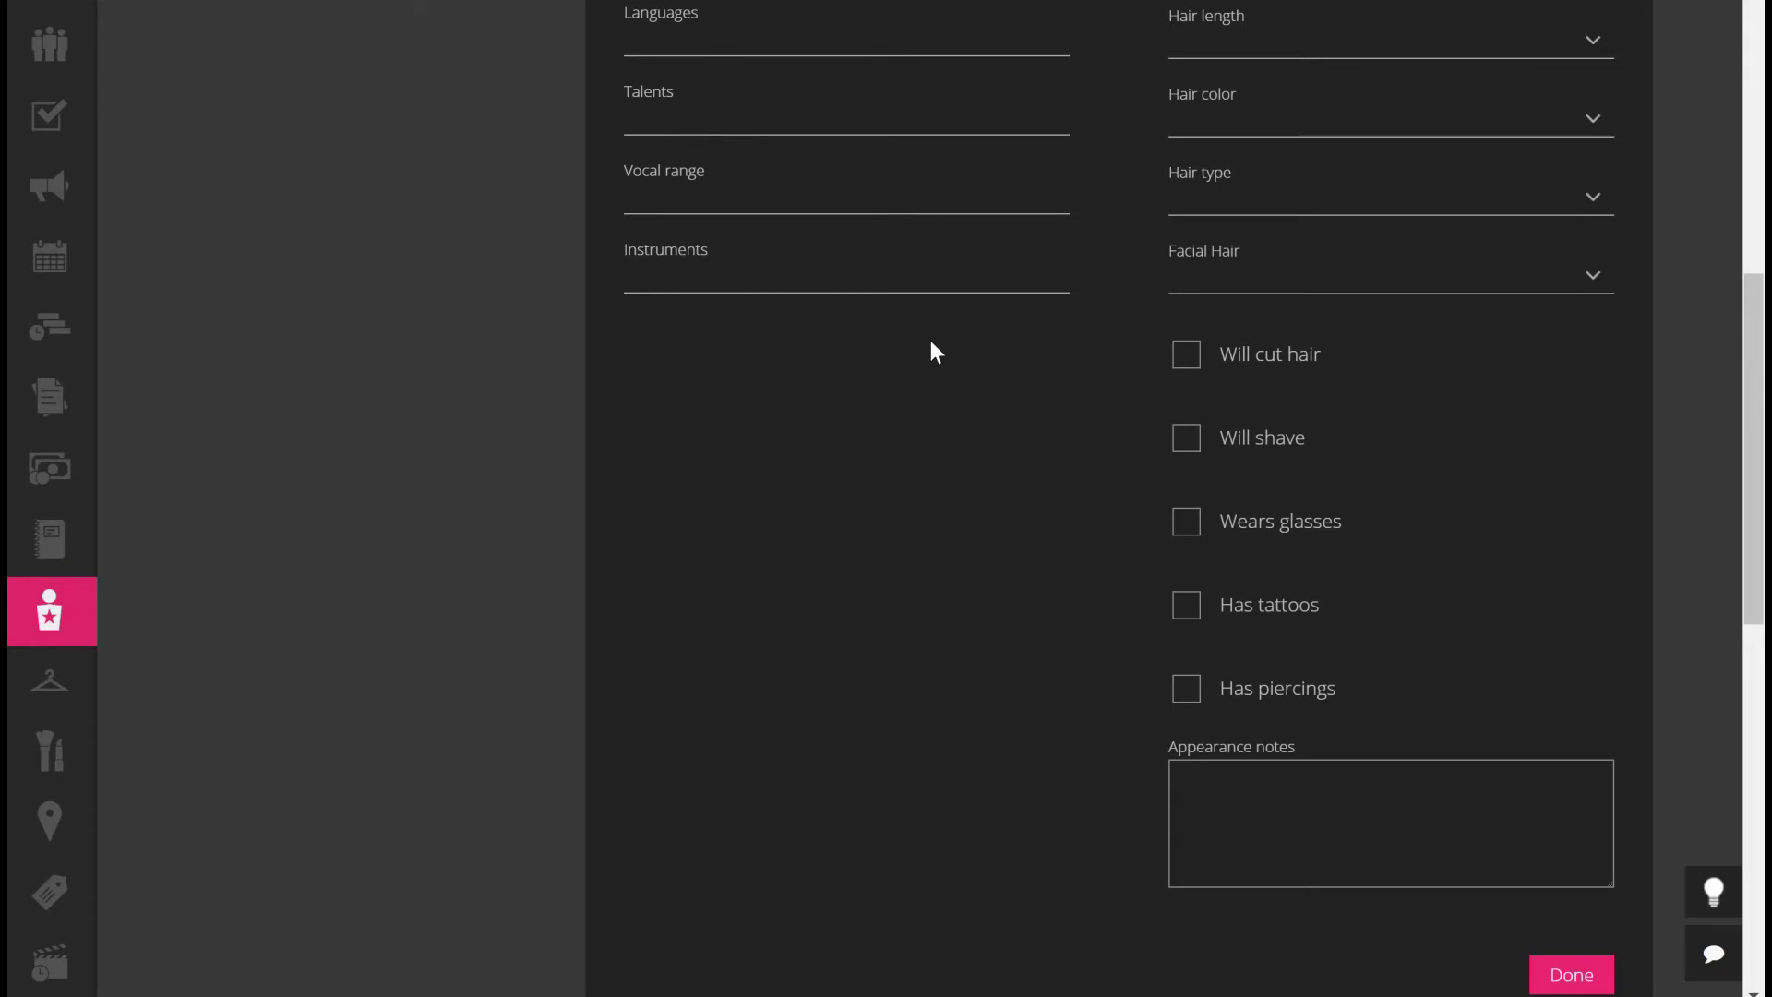
{"action": "scroll", "coordinate": [1353, 517], "scroll_direction": "down", "scroll_amount": 4}
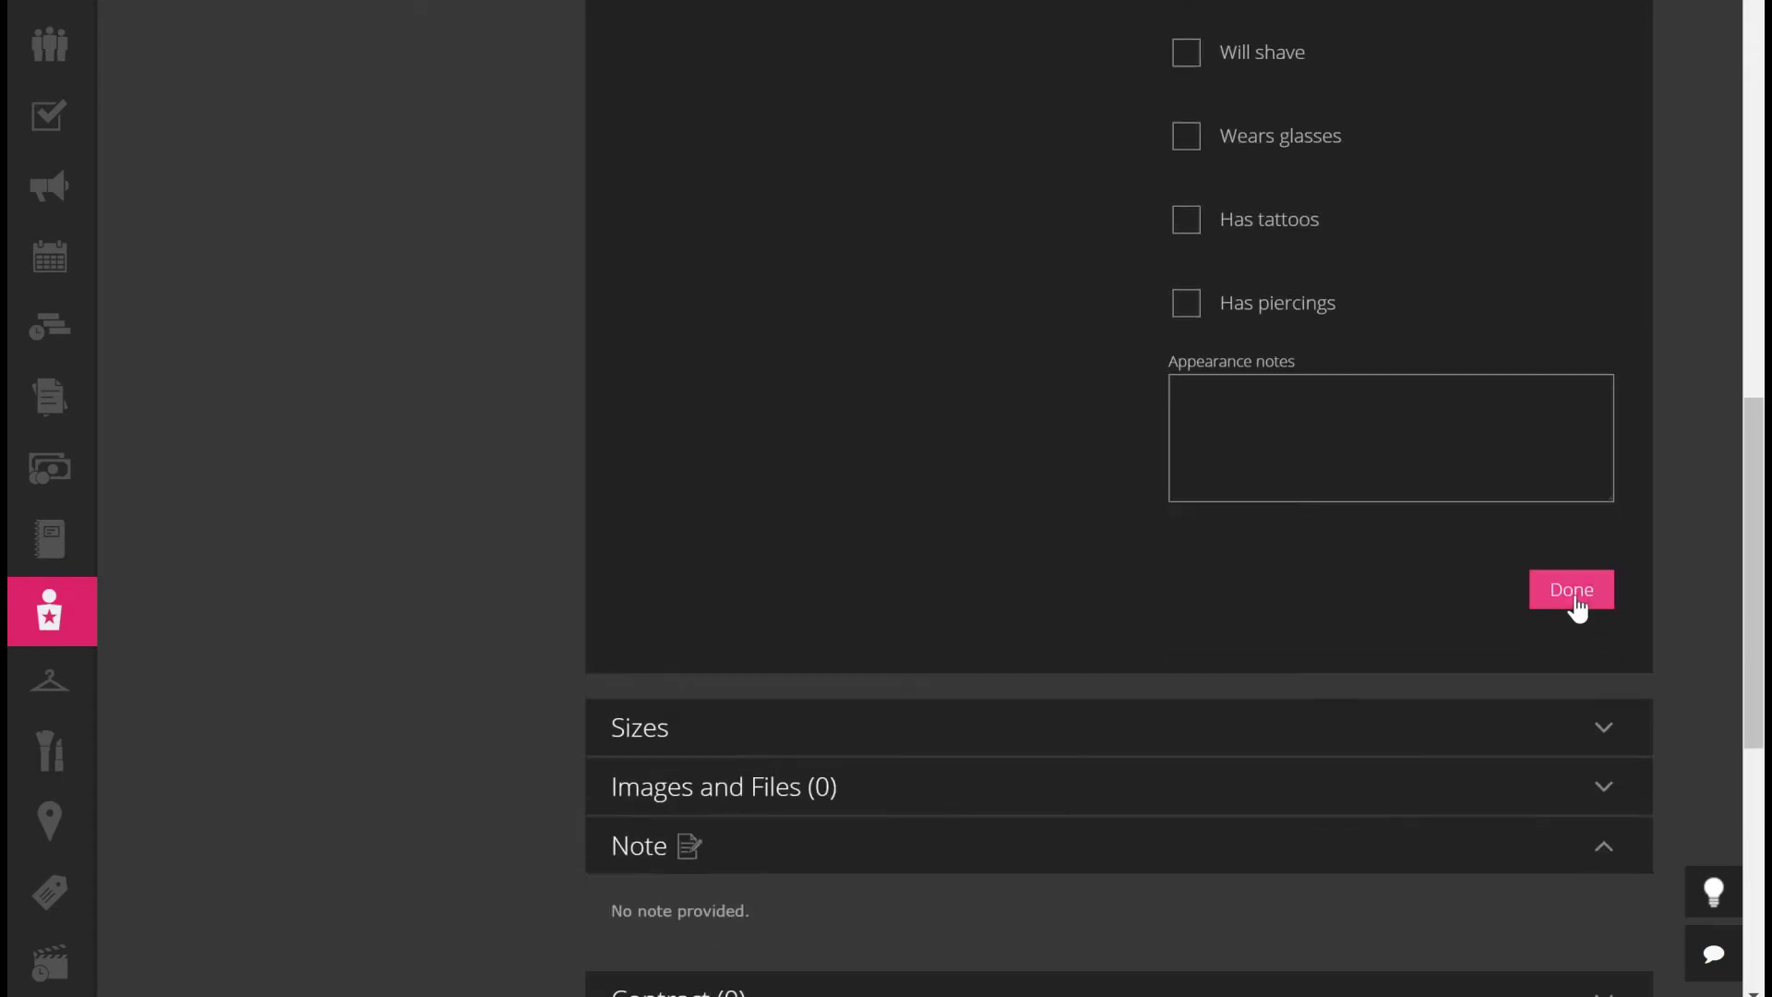
{"action": "left_click", "coordinate": [1565, 598]}
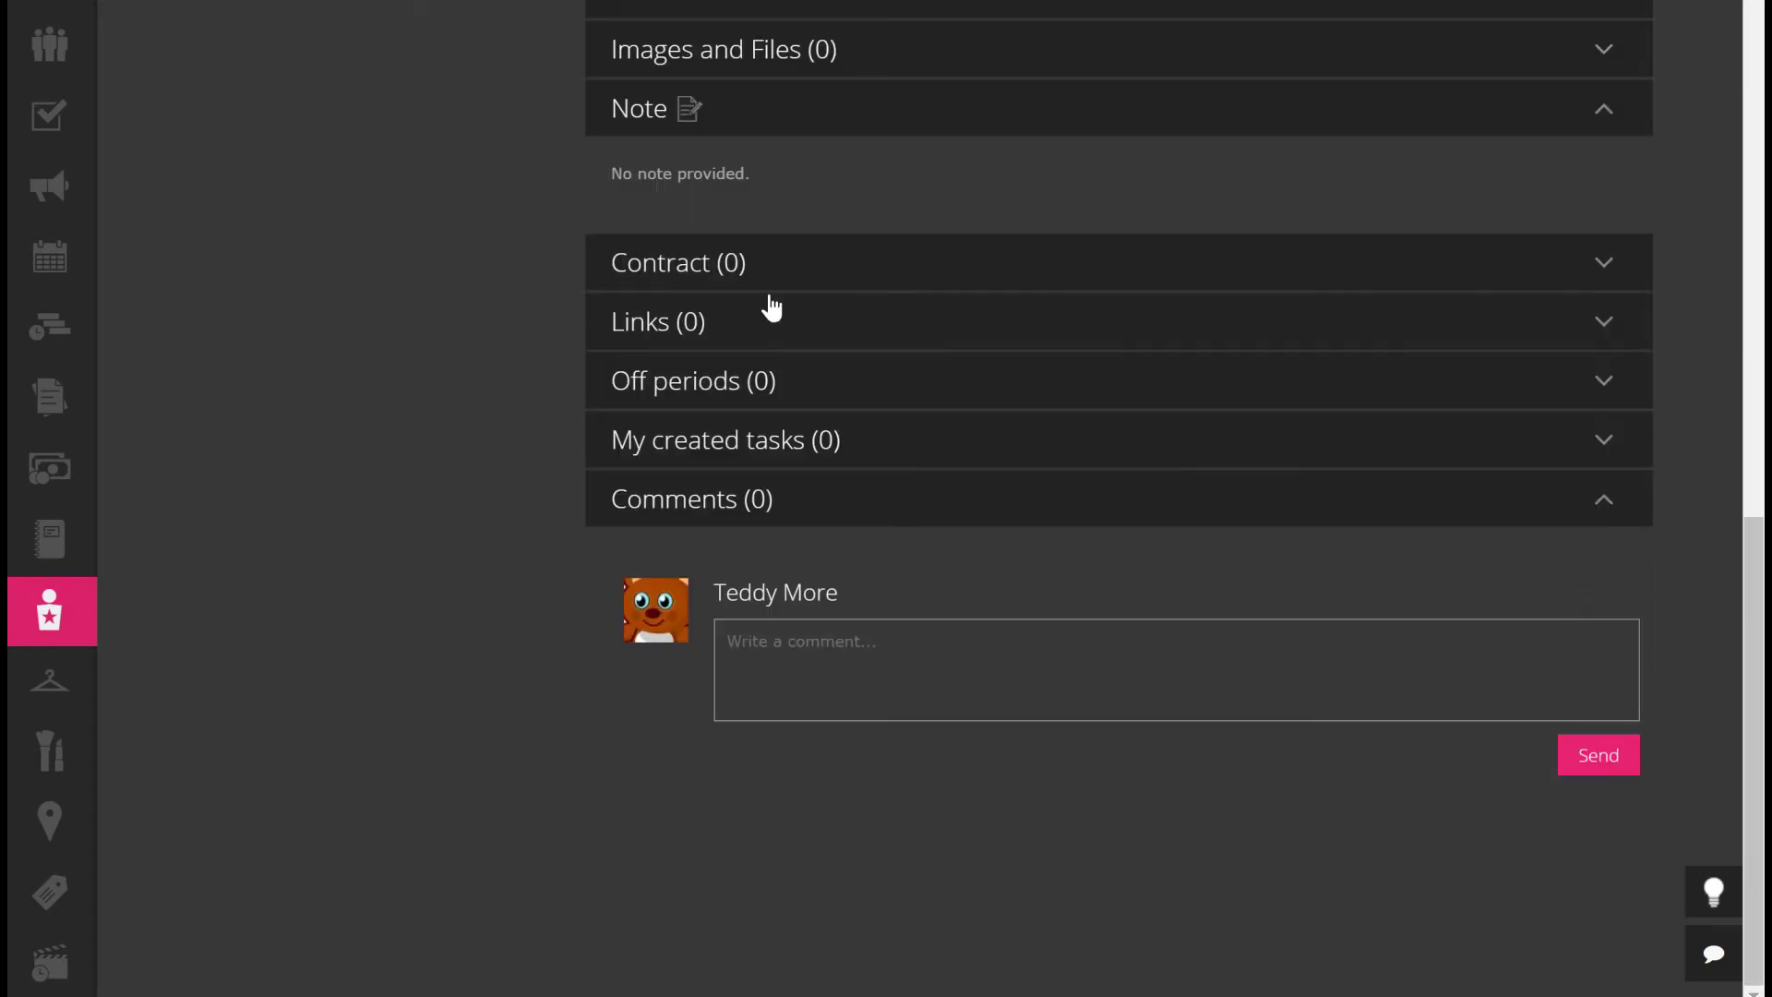
{"action": "scroll", "coordinate": [791, 9], "scroll_direction": "up", "scroll_amount": 1}
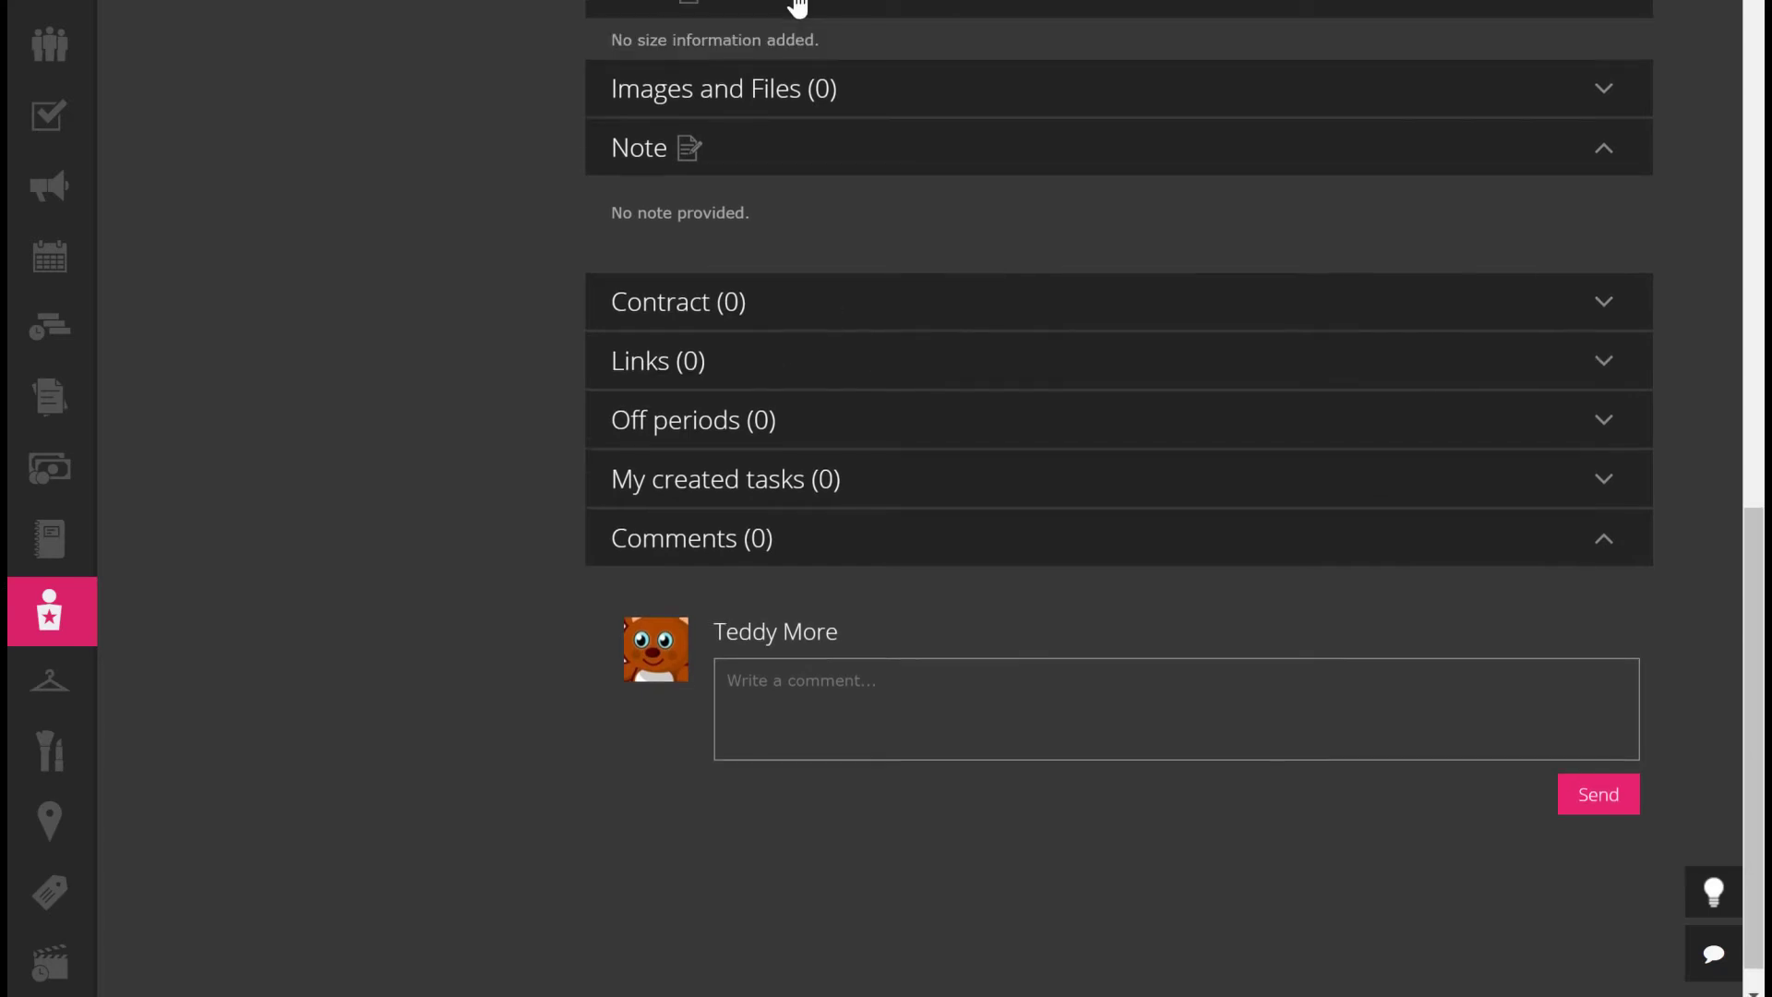
{"action": "left_click", "coordinate": [708, 6]}
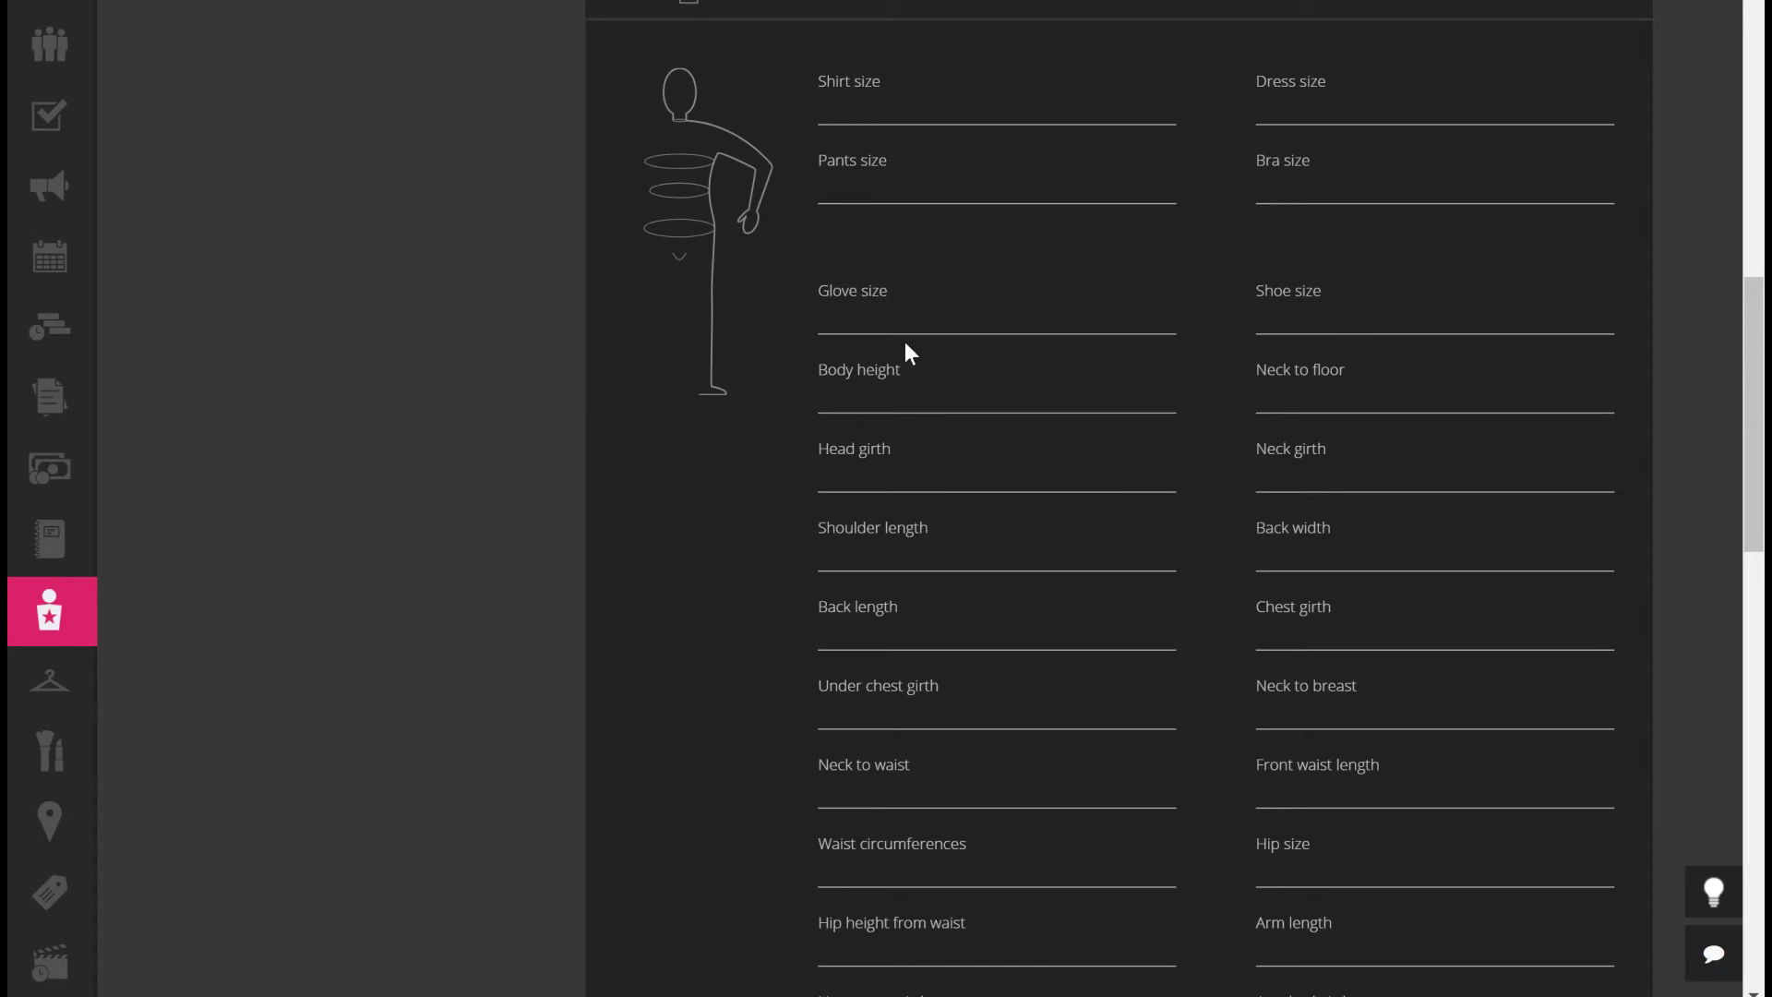
{"action": "left_click", "coordinate": [848, 383]}
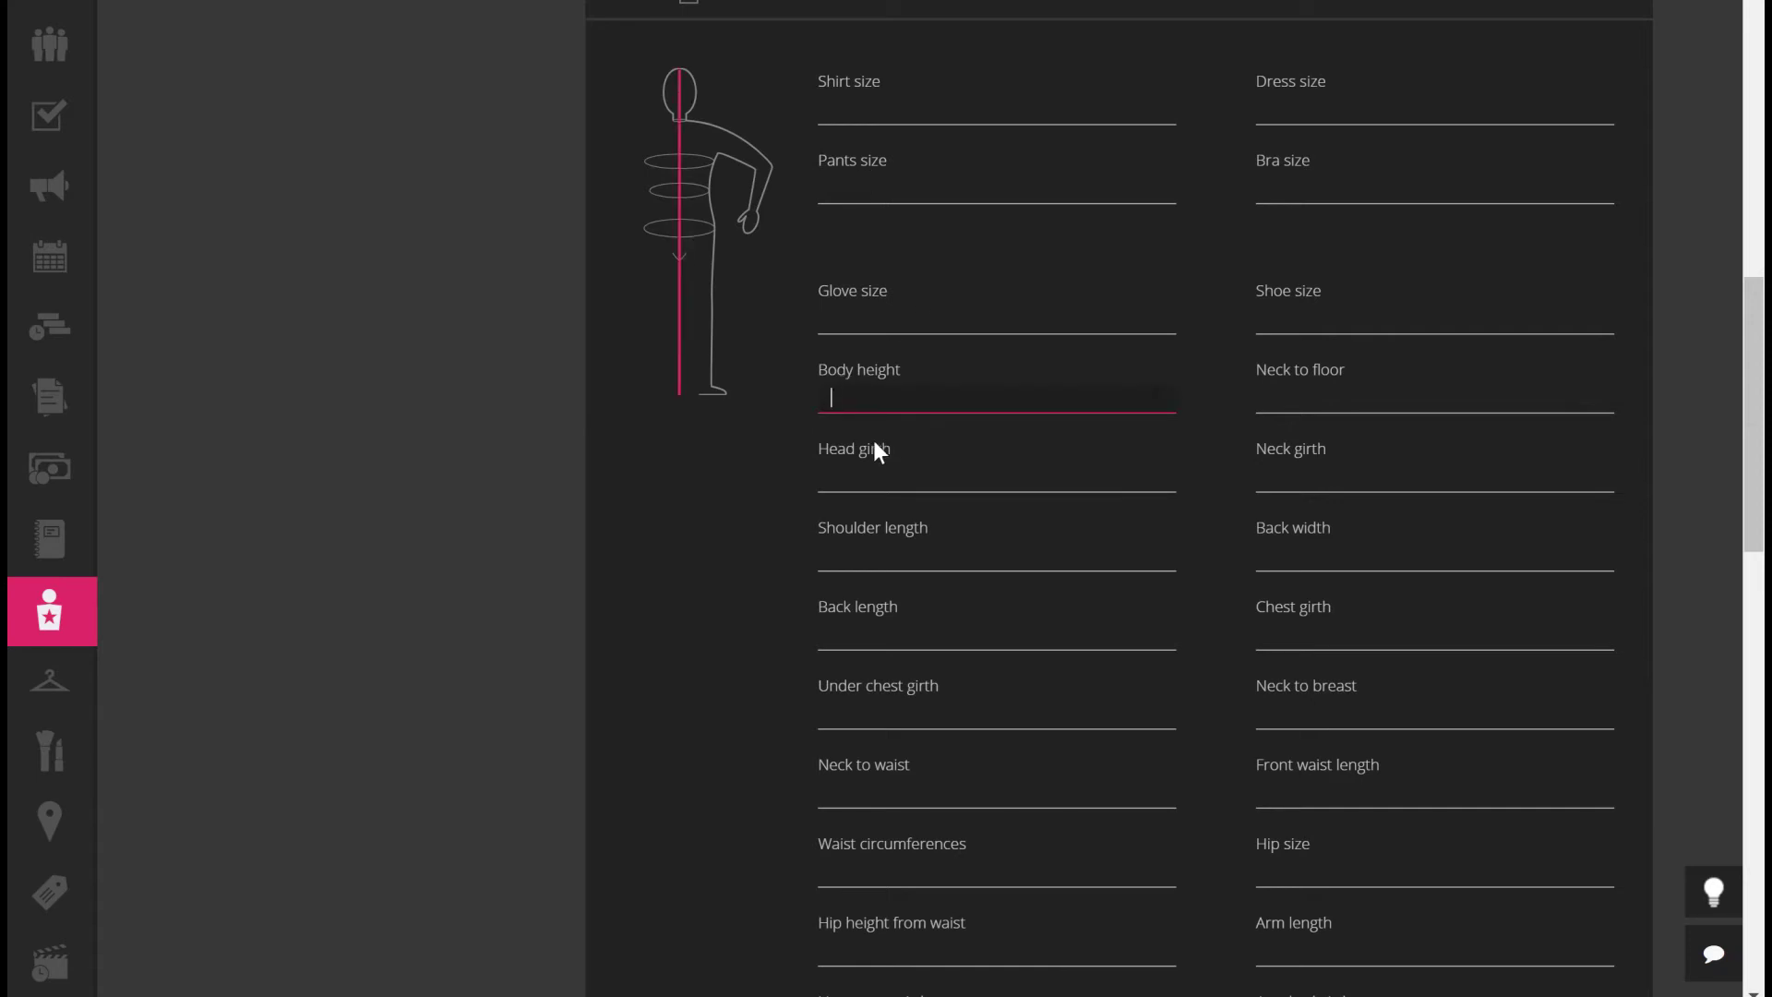
{"action": "left_click", "coordinate": [850, 469]}
{"action": "left_click", "coordinate": [859, 559]}
{"action": "left_click", "coordinate": [884, 639]}
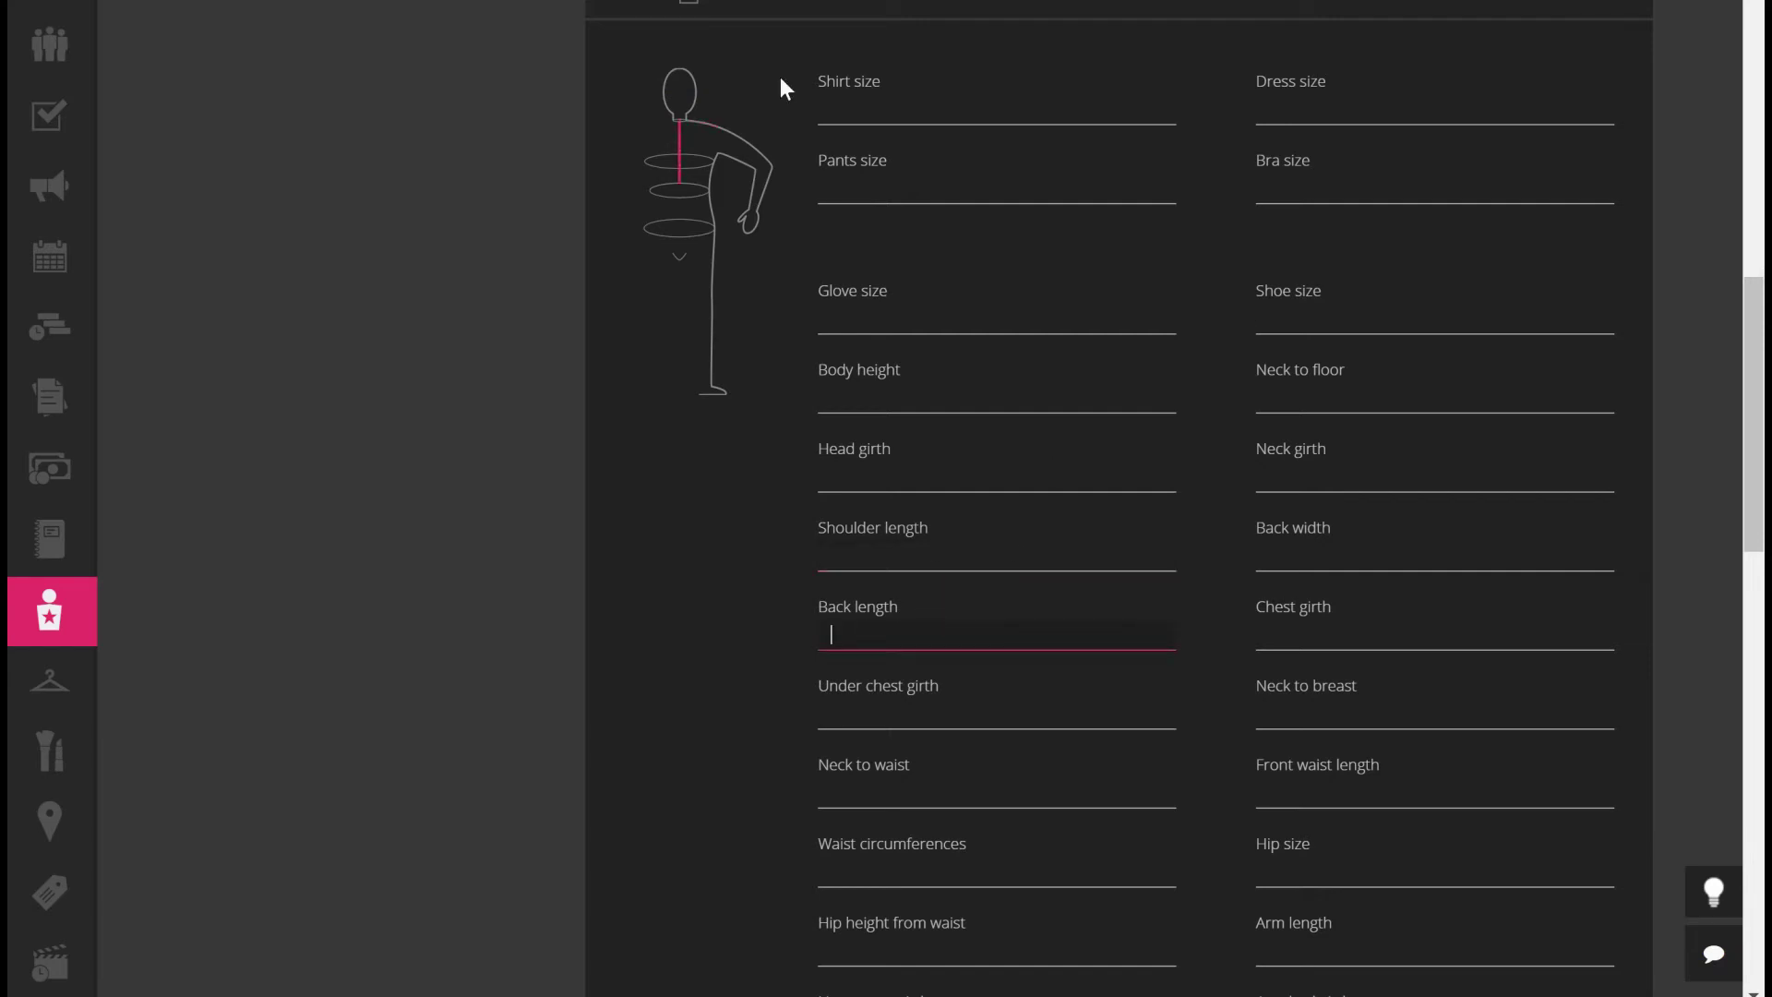
{"action": "left_click", "coordinate": [1594, 5]}
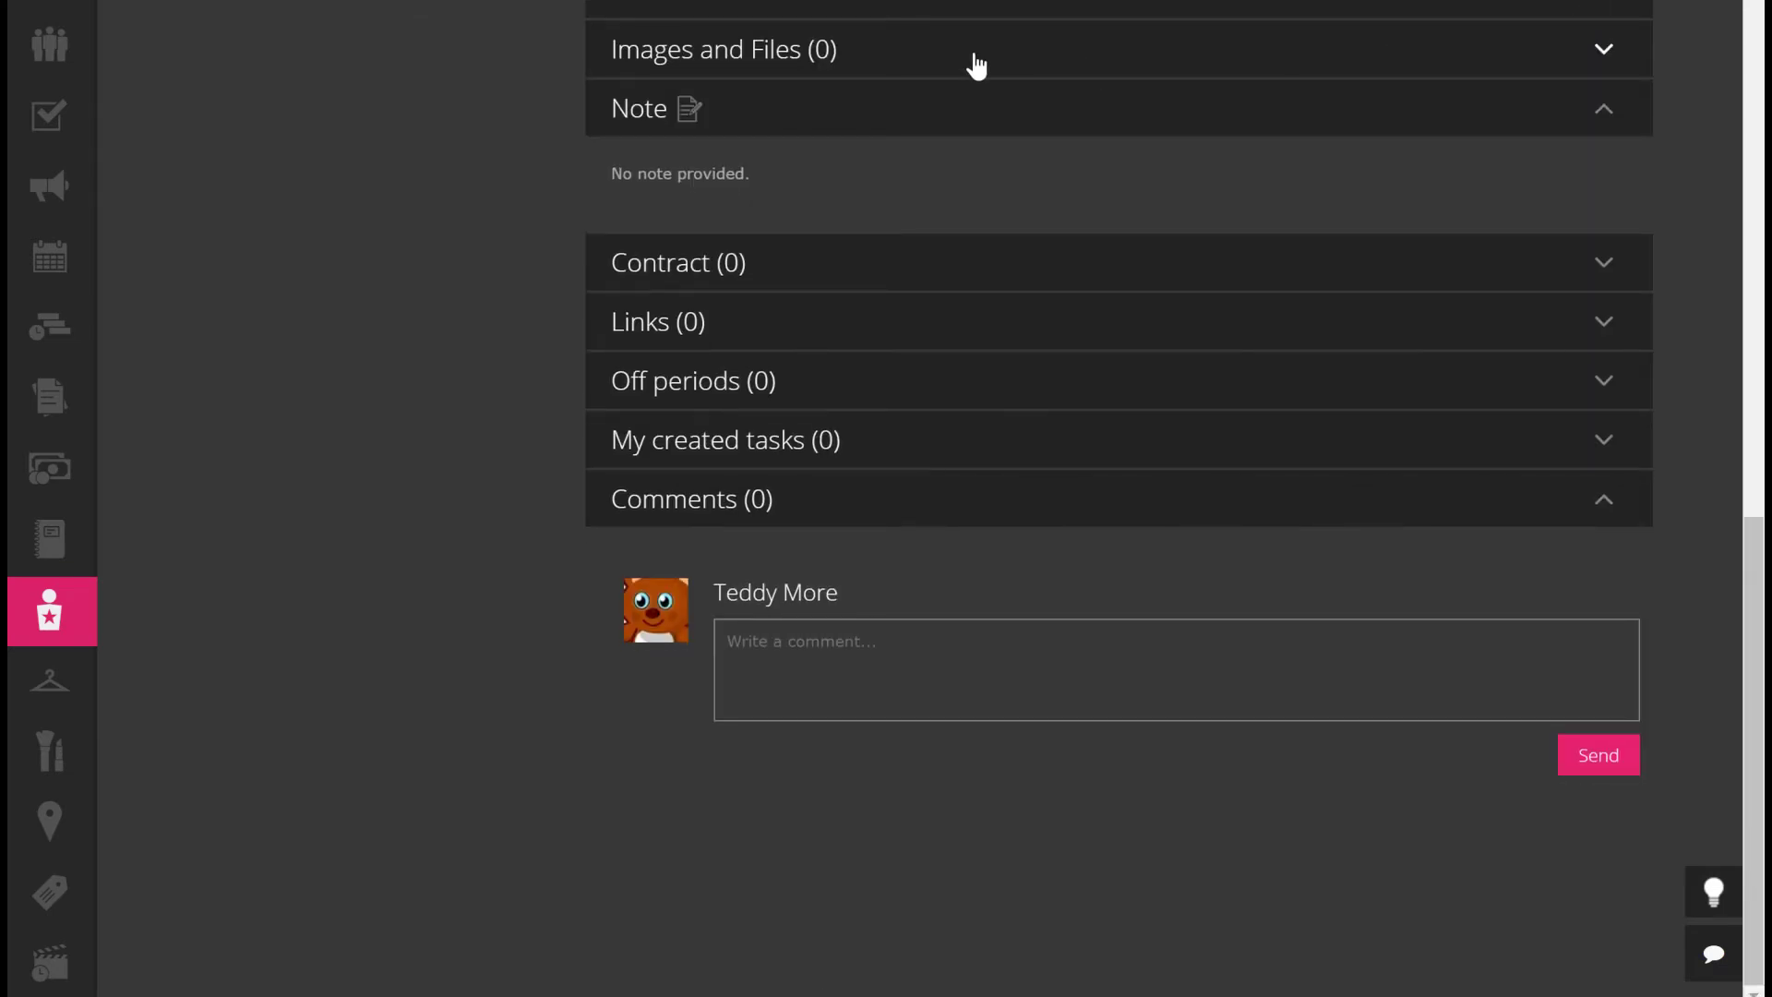
{"action": "left_click", "coordinate": [977, 67]}
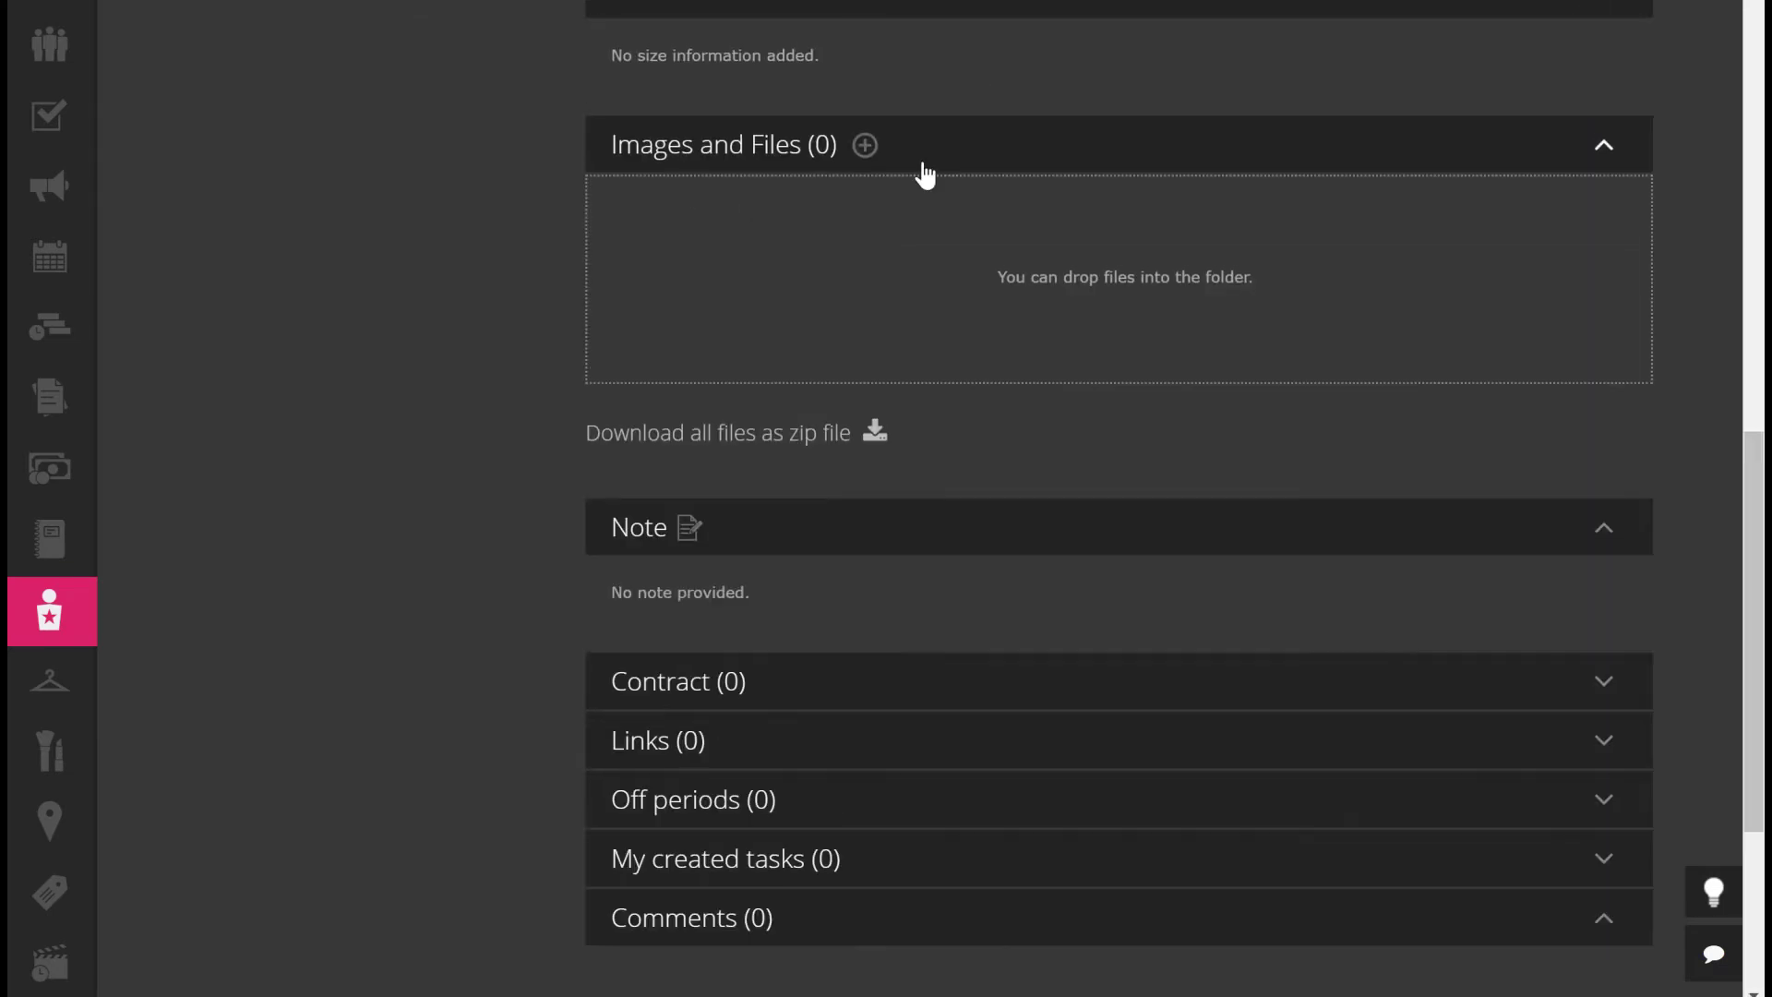
{"action": "left_click", "coordinate": [862, 143]}
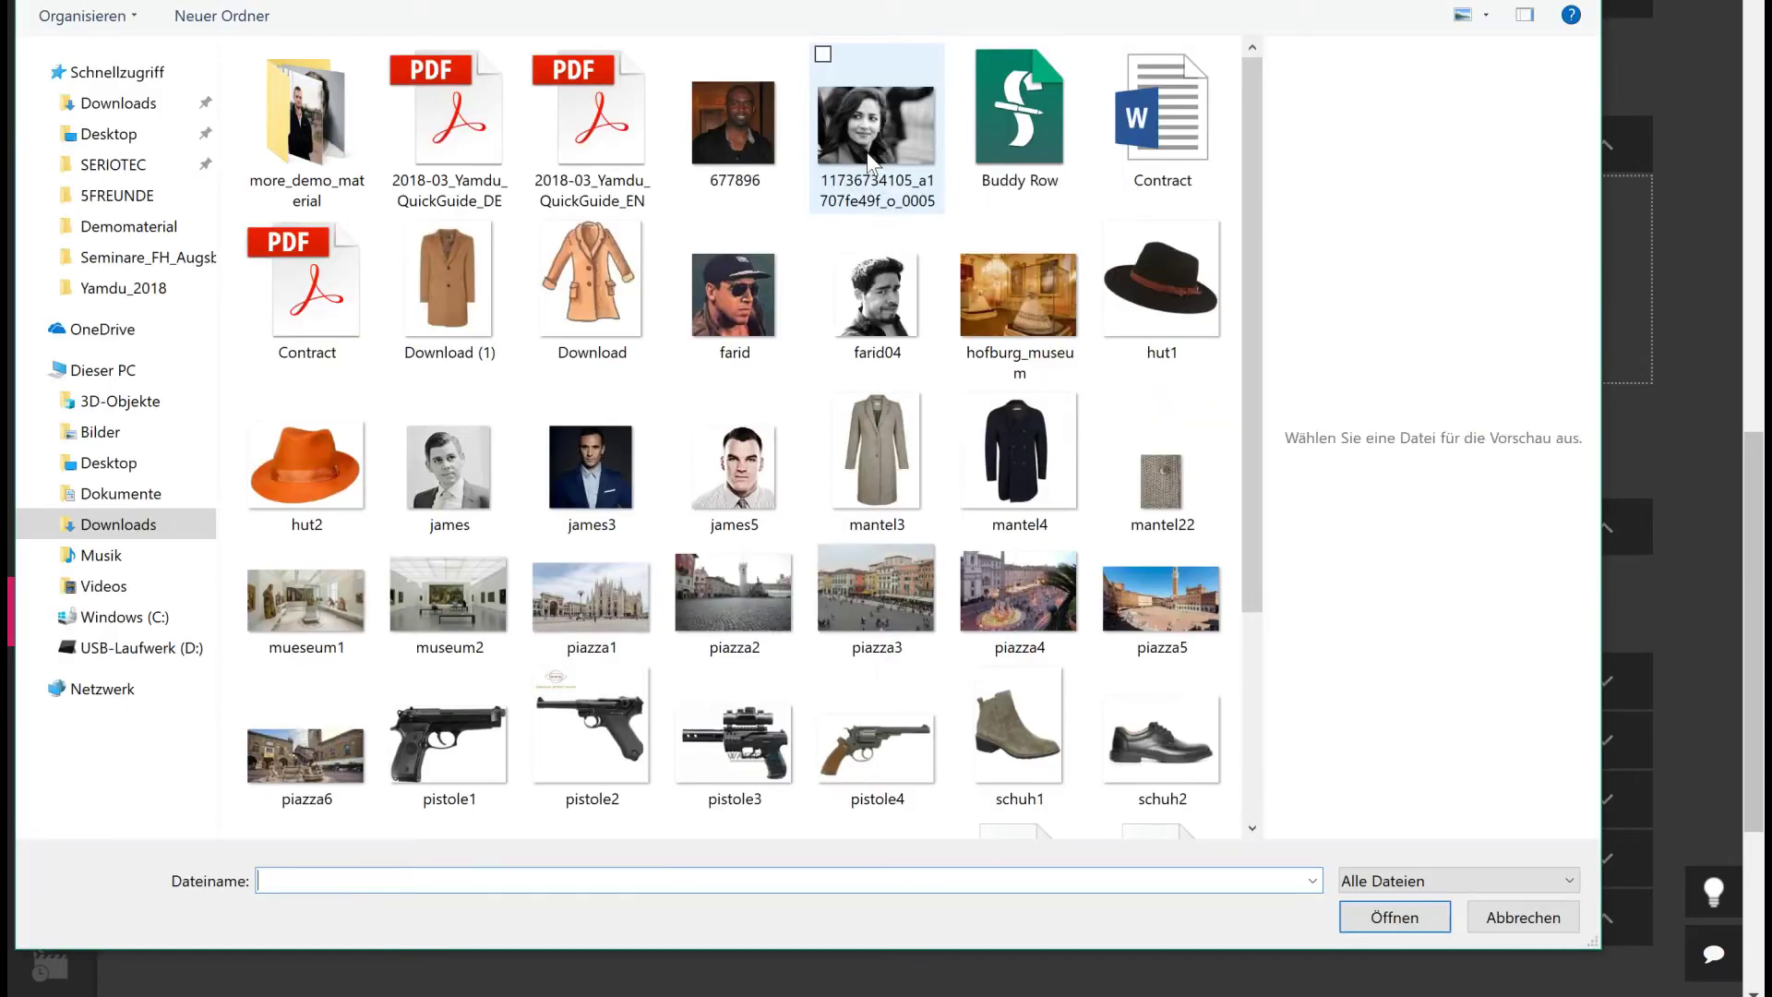
{"action": "left_click", "coordinate": [739, 302]}
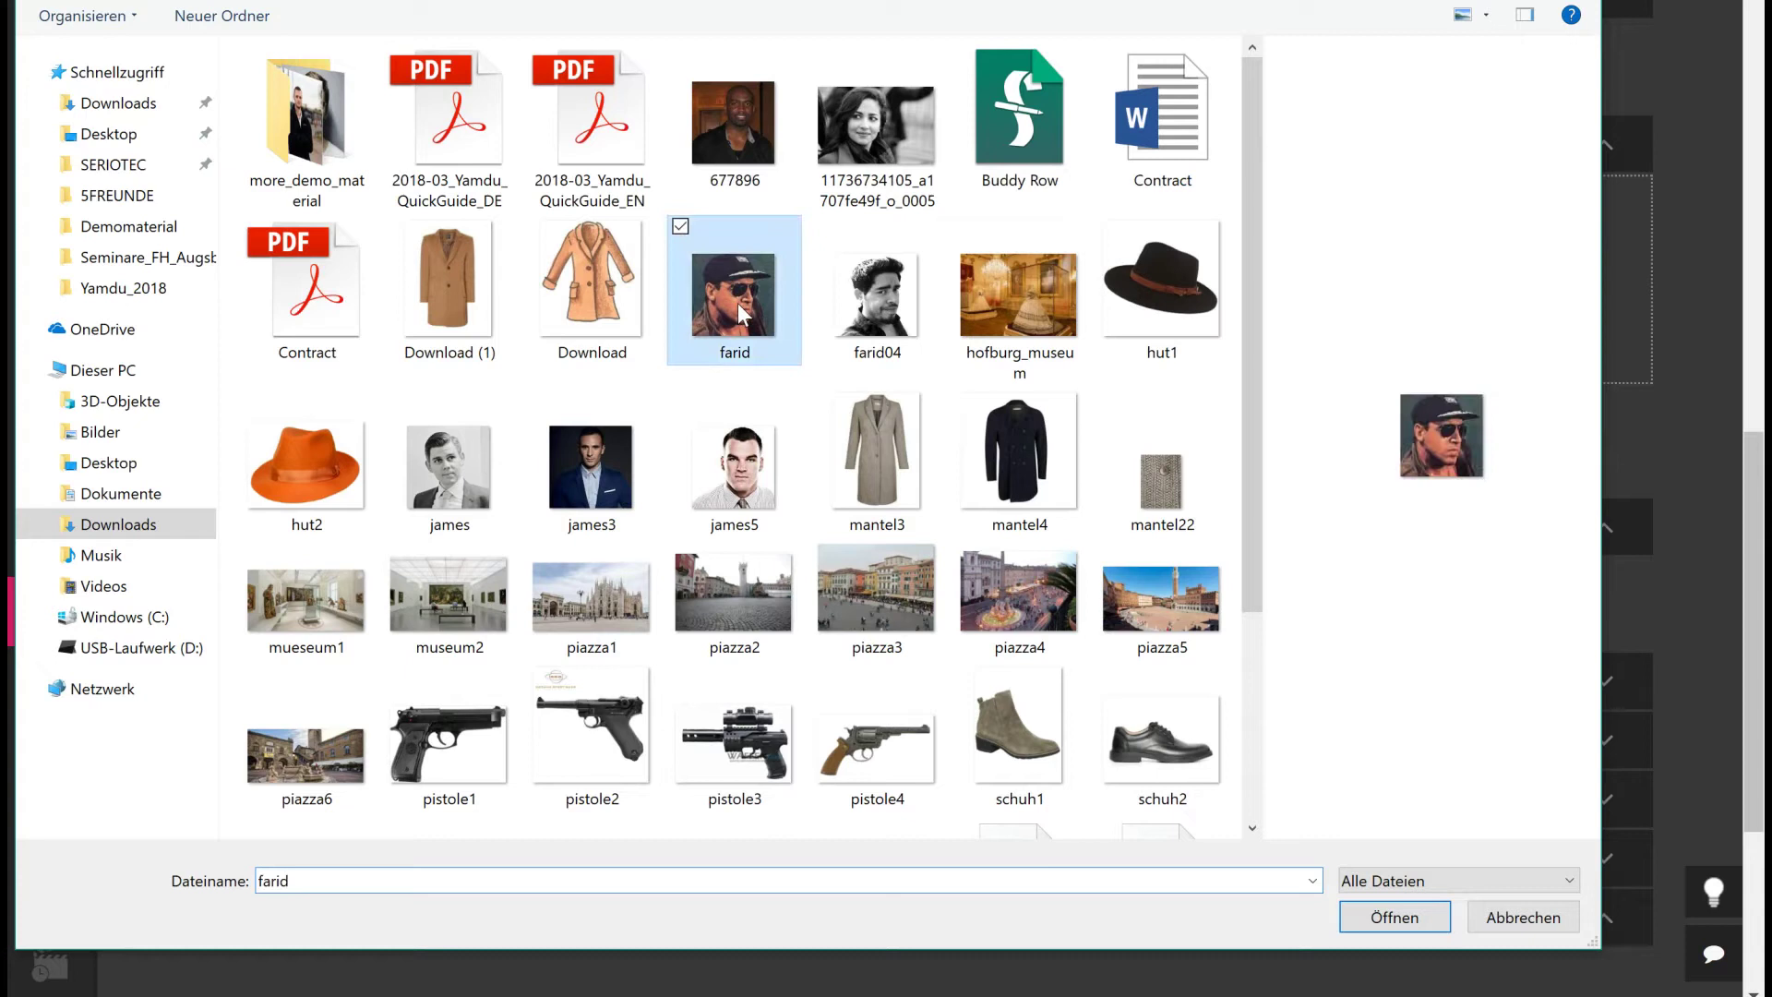
{"action": "left_click", "coordinate": [1395, 918]}
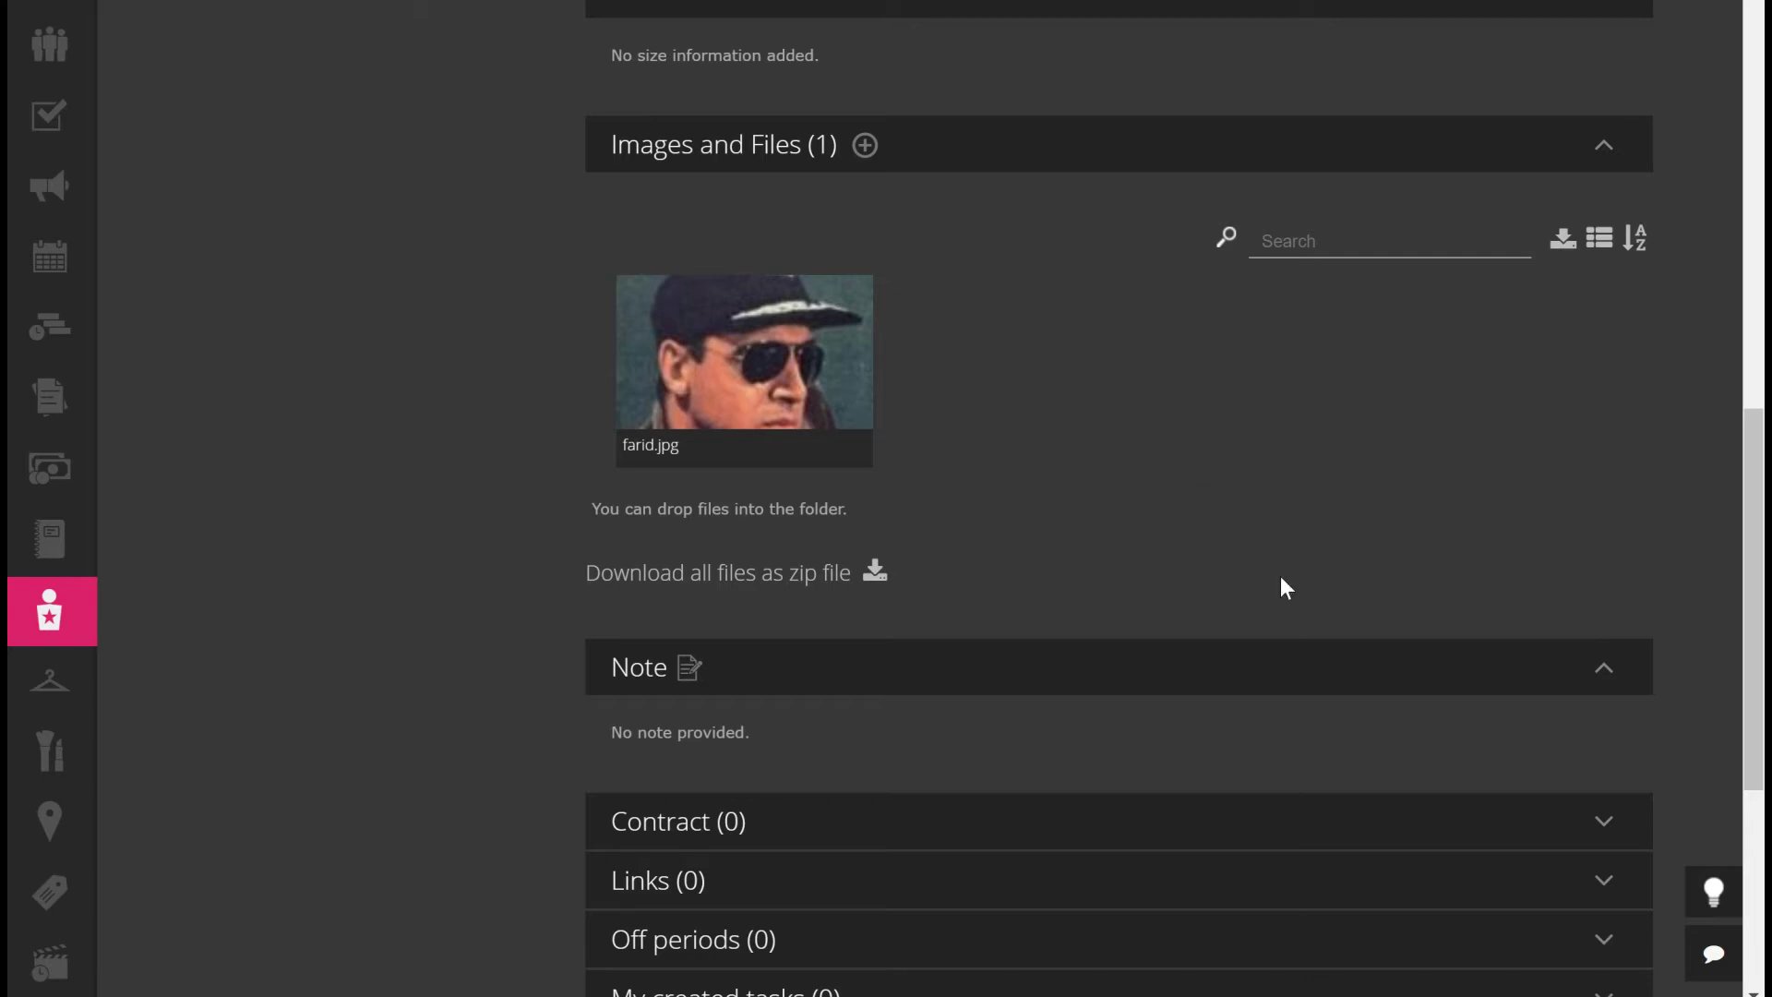
{"action": "scroll", "coordinate": [1122, 461], "scroll_direction": "down", "scroll_amount": 4}
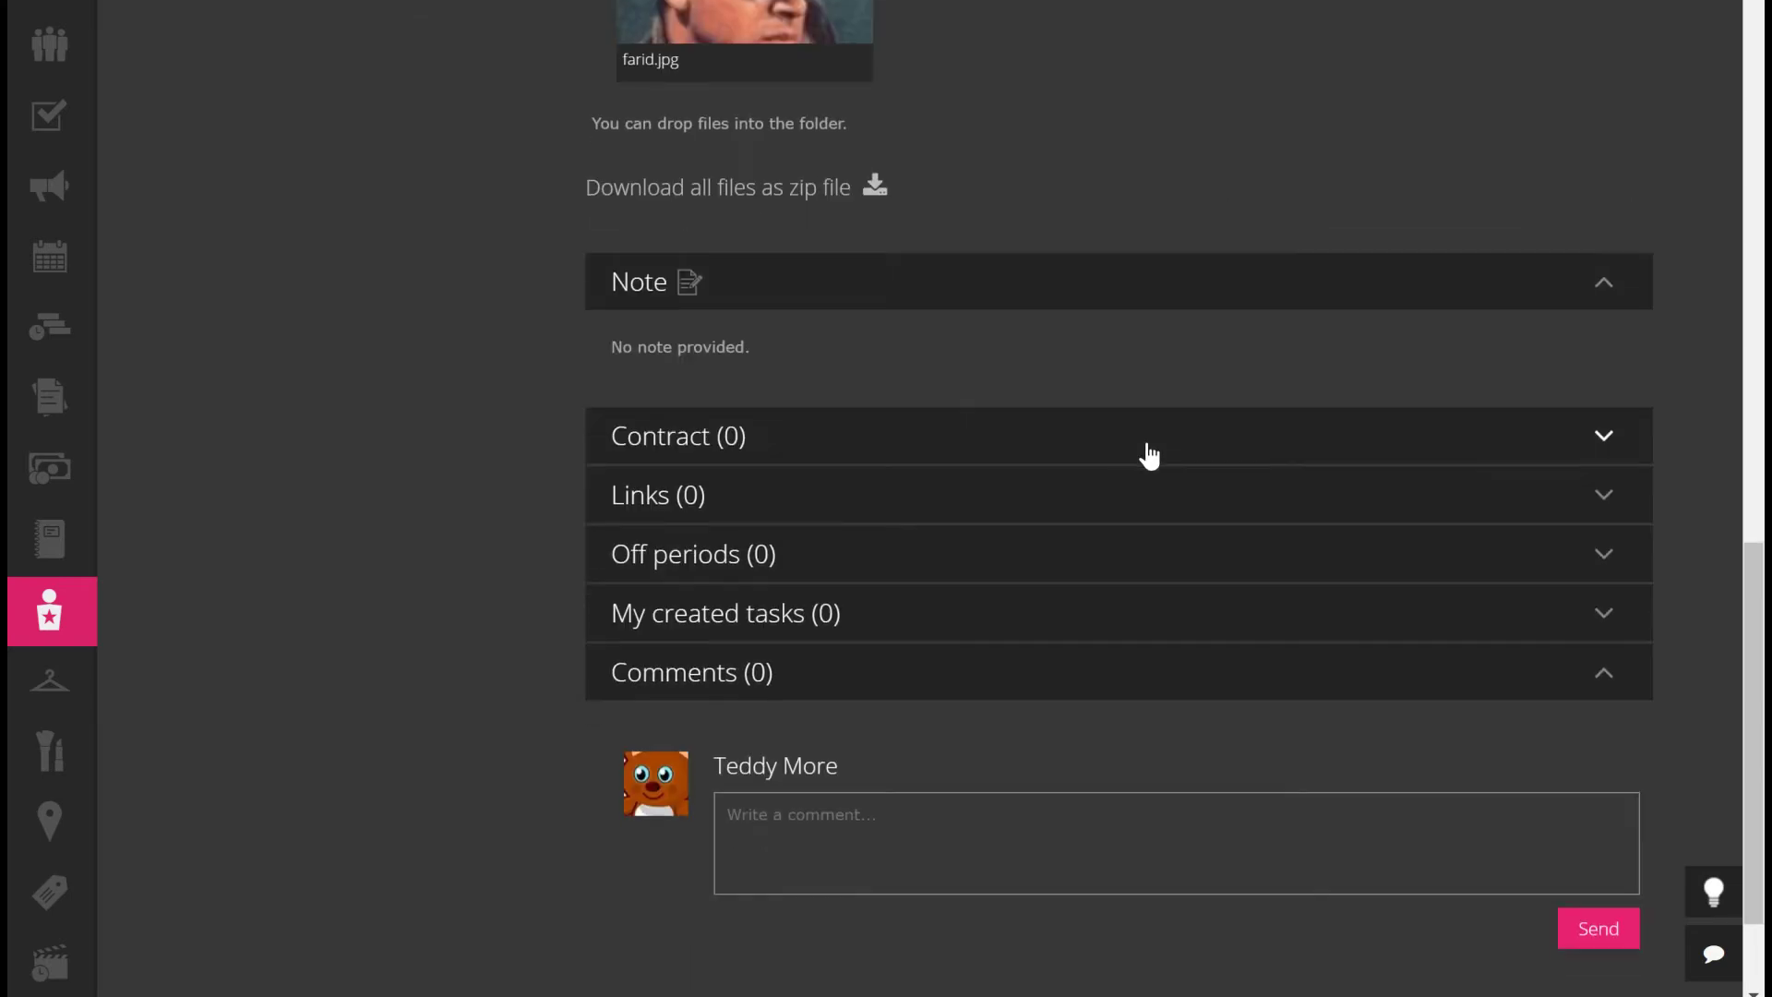
Tick Contains deal memo and save the contract note '10.000/ day .... trailer / caravan ... white towels'
{"action": "left_click", "coordinate": [863, 438]}
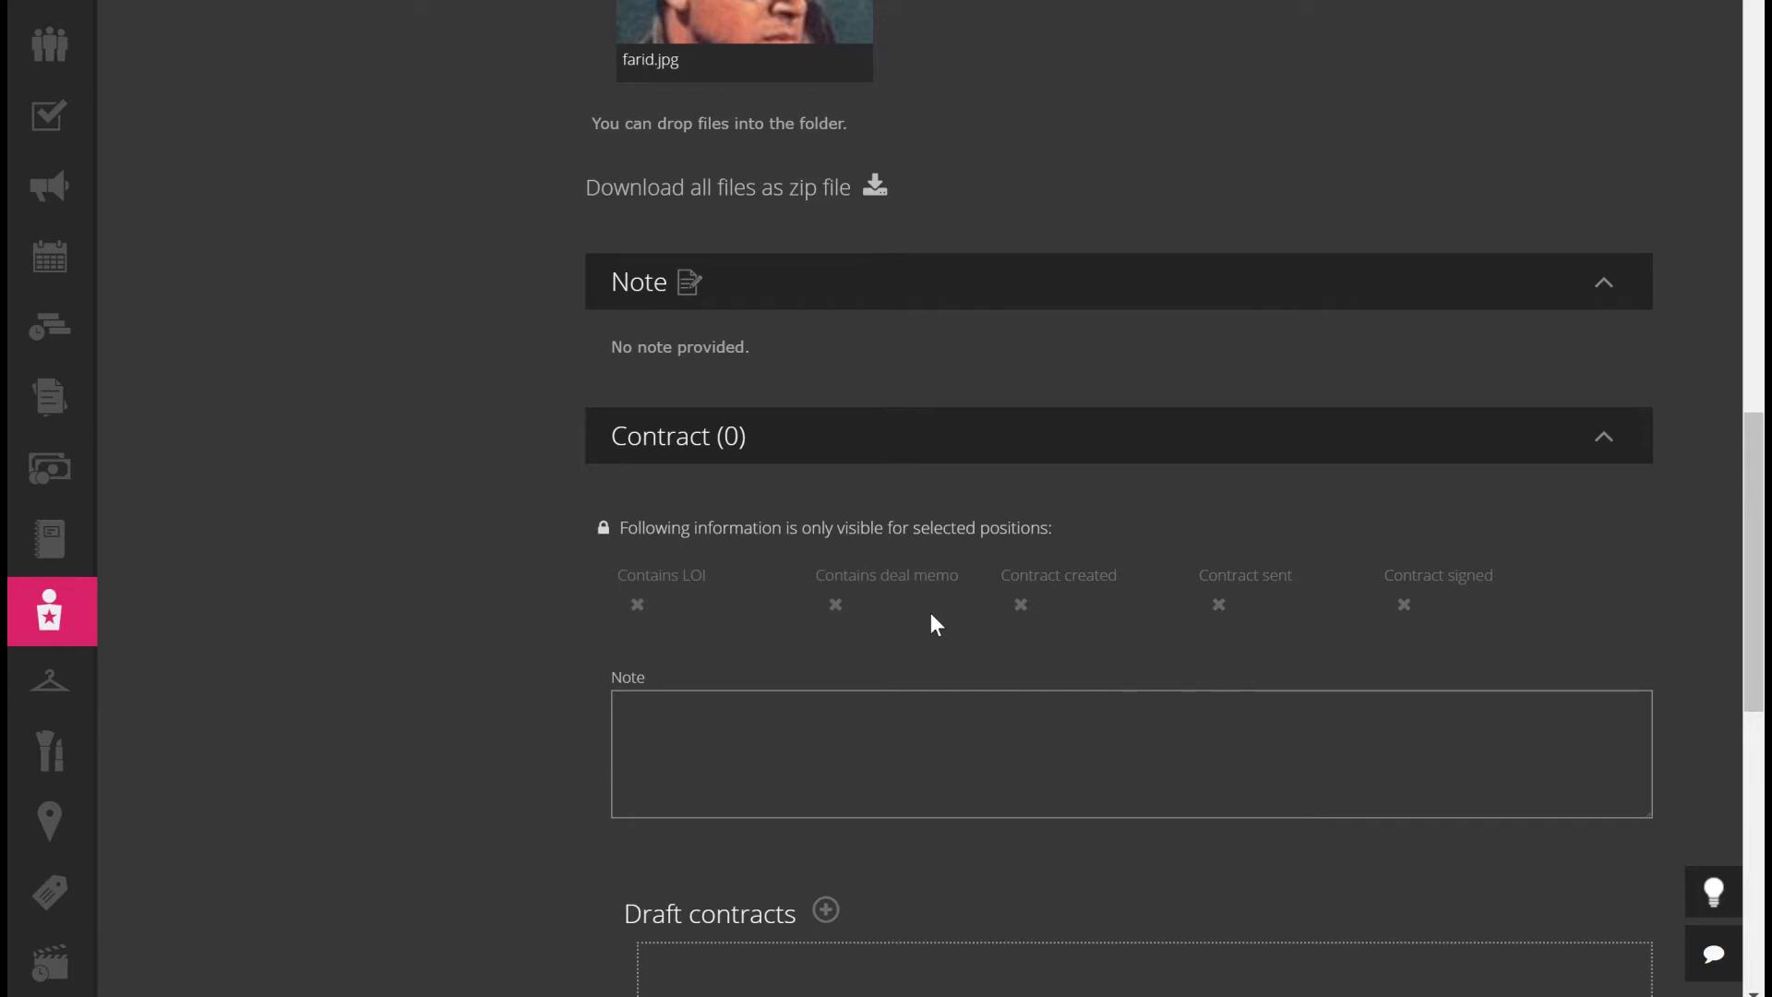
{"action": "left_click", "coordinate": [837, 613]}
{"action": "left_click", "coordinate": [759, 729]}
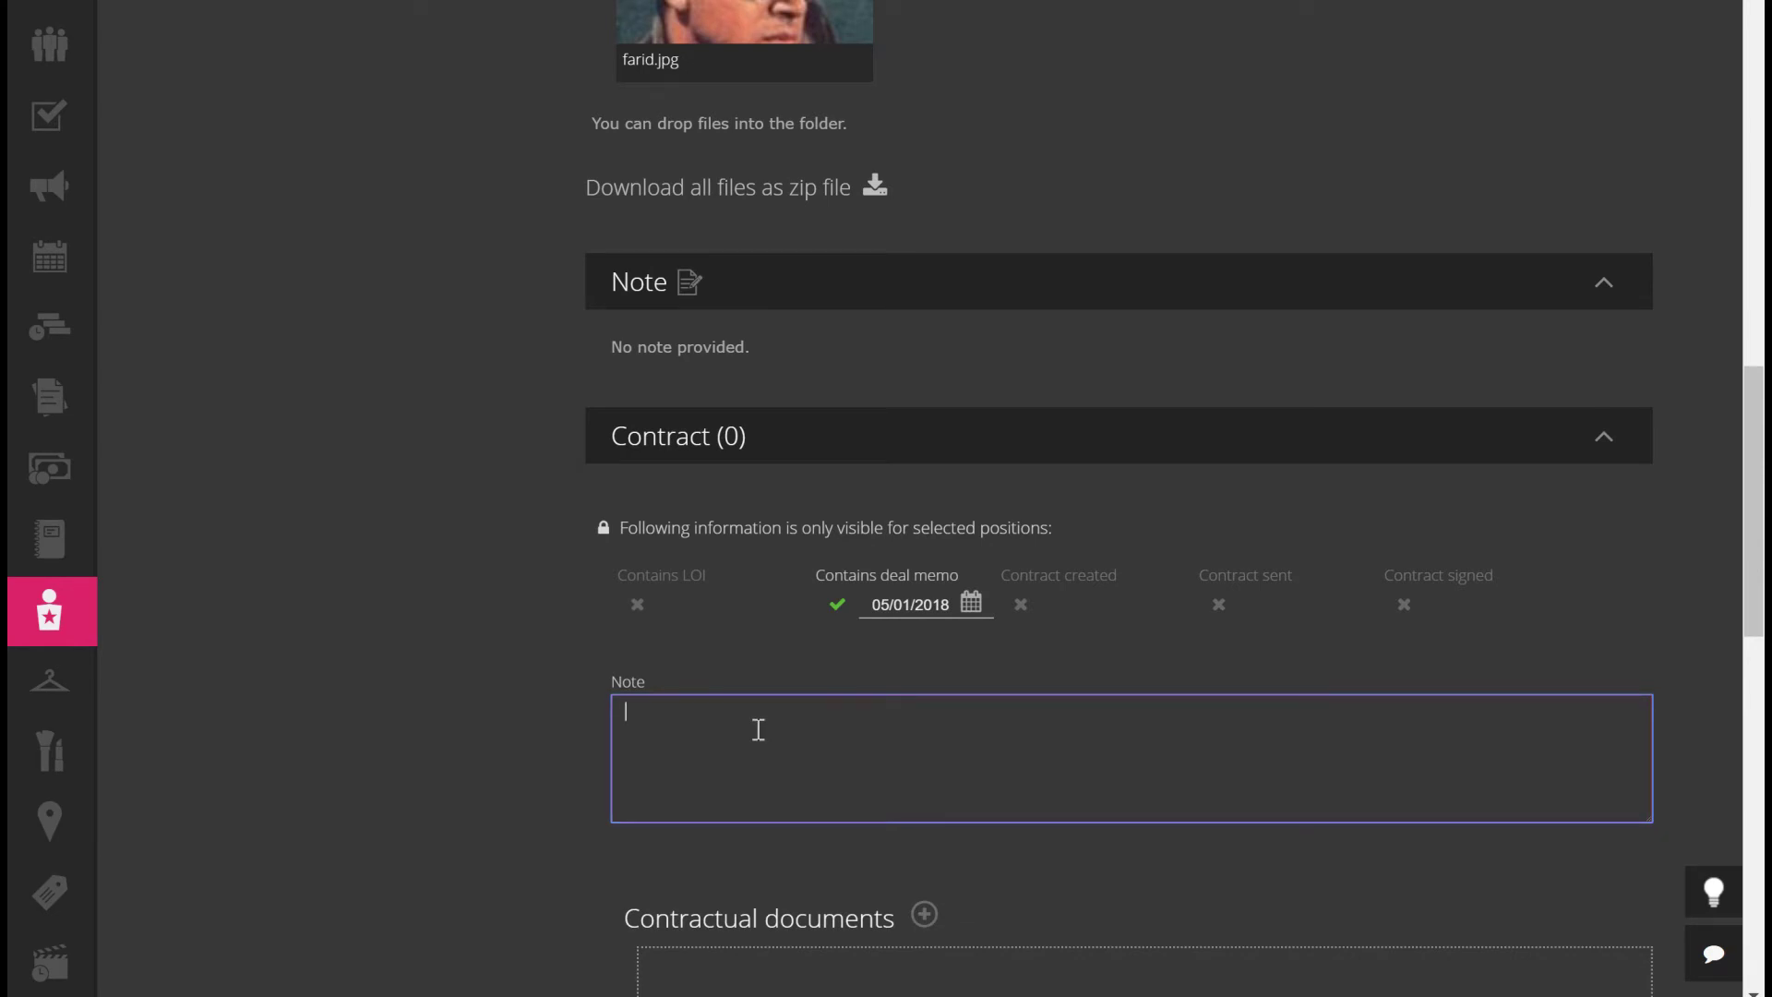
{"action": "type", "text": "10.000/ day .... trailer / car"}
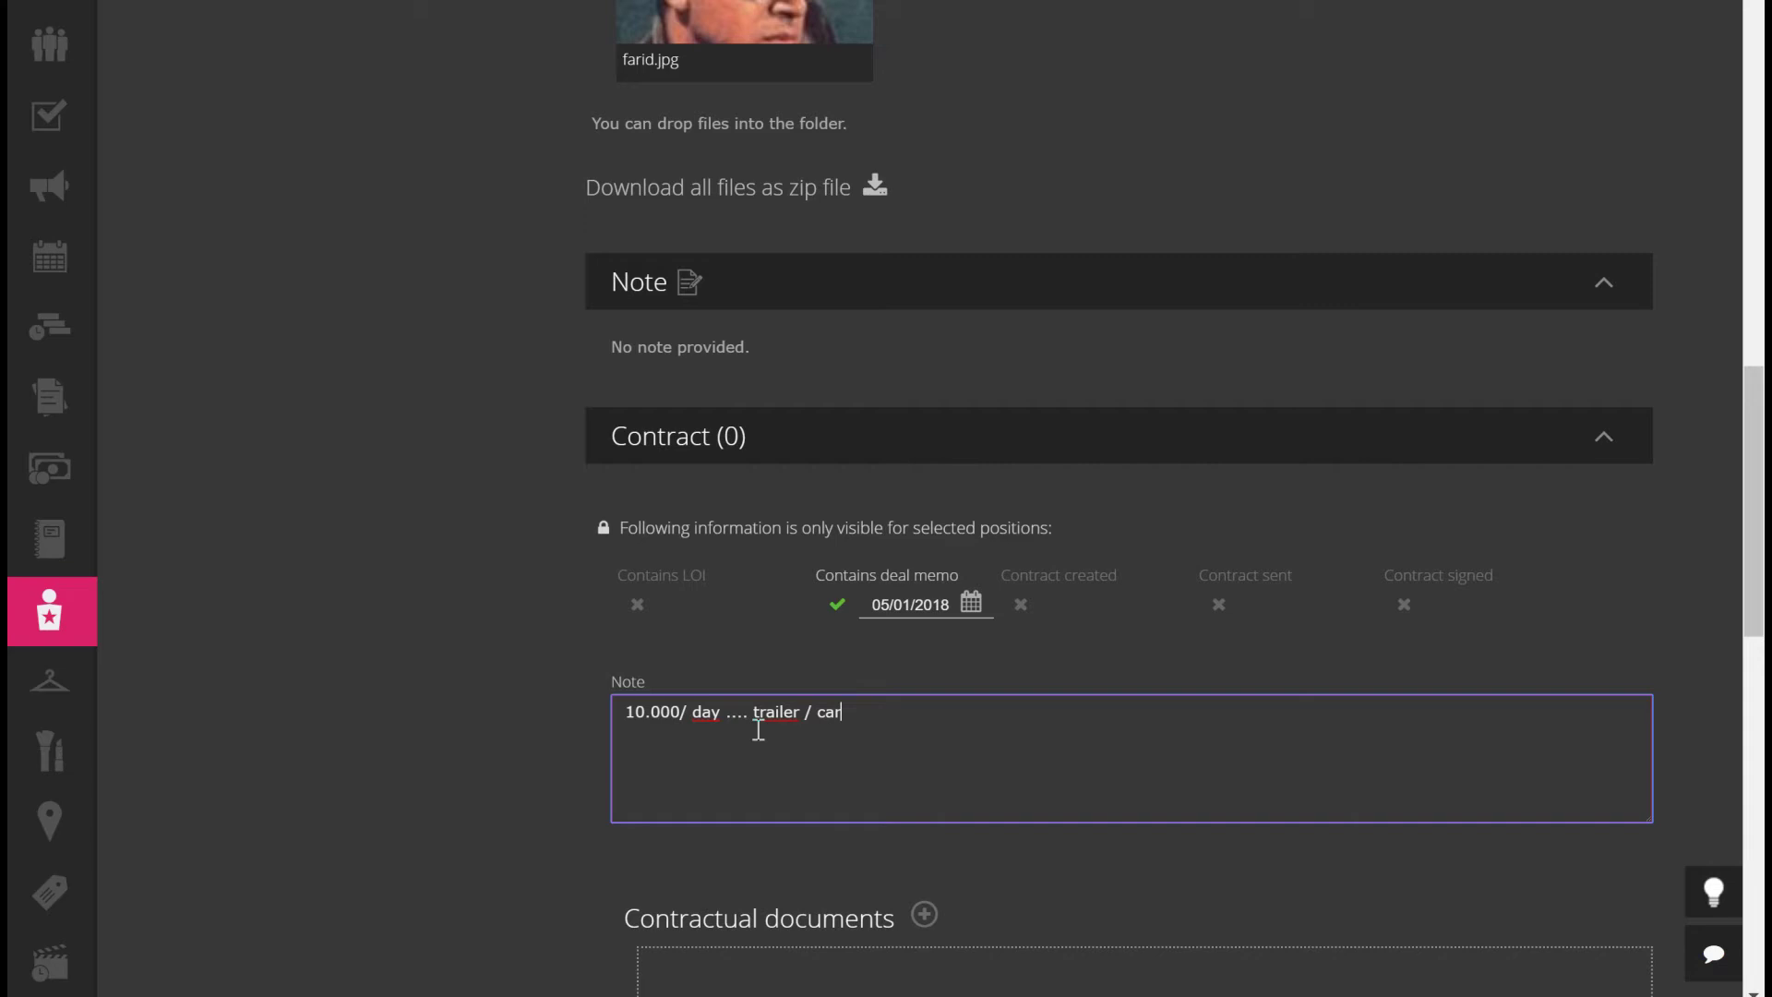
{"action": "type", "text": "avan ... white towels"}
{"action": "mouse_move", "coordinate": [611, 533]}
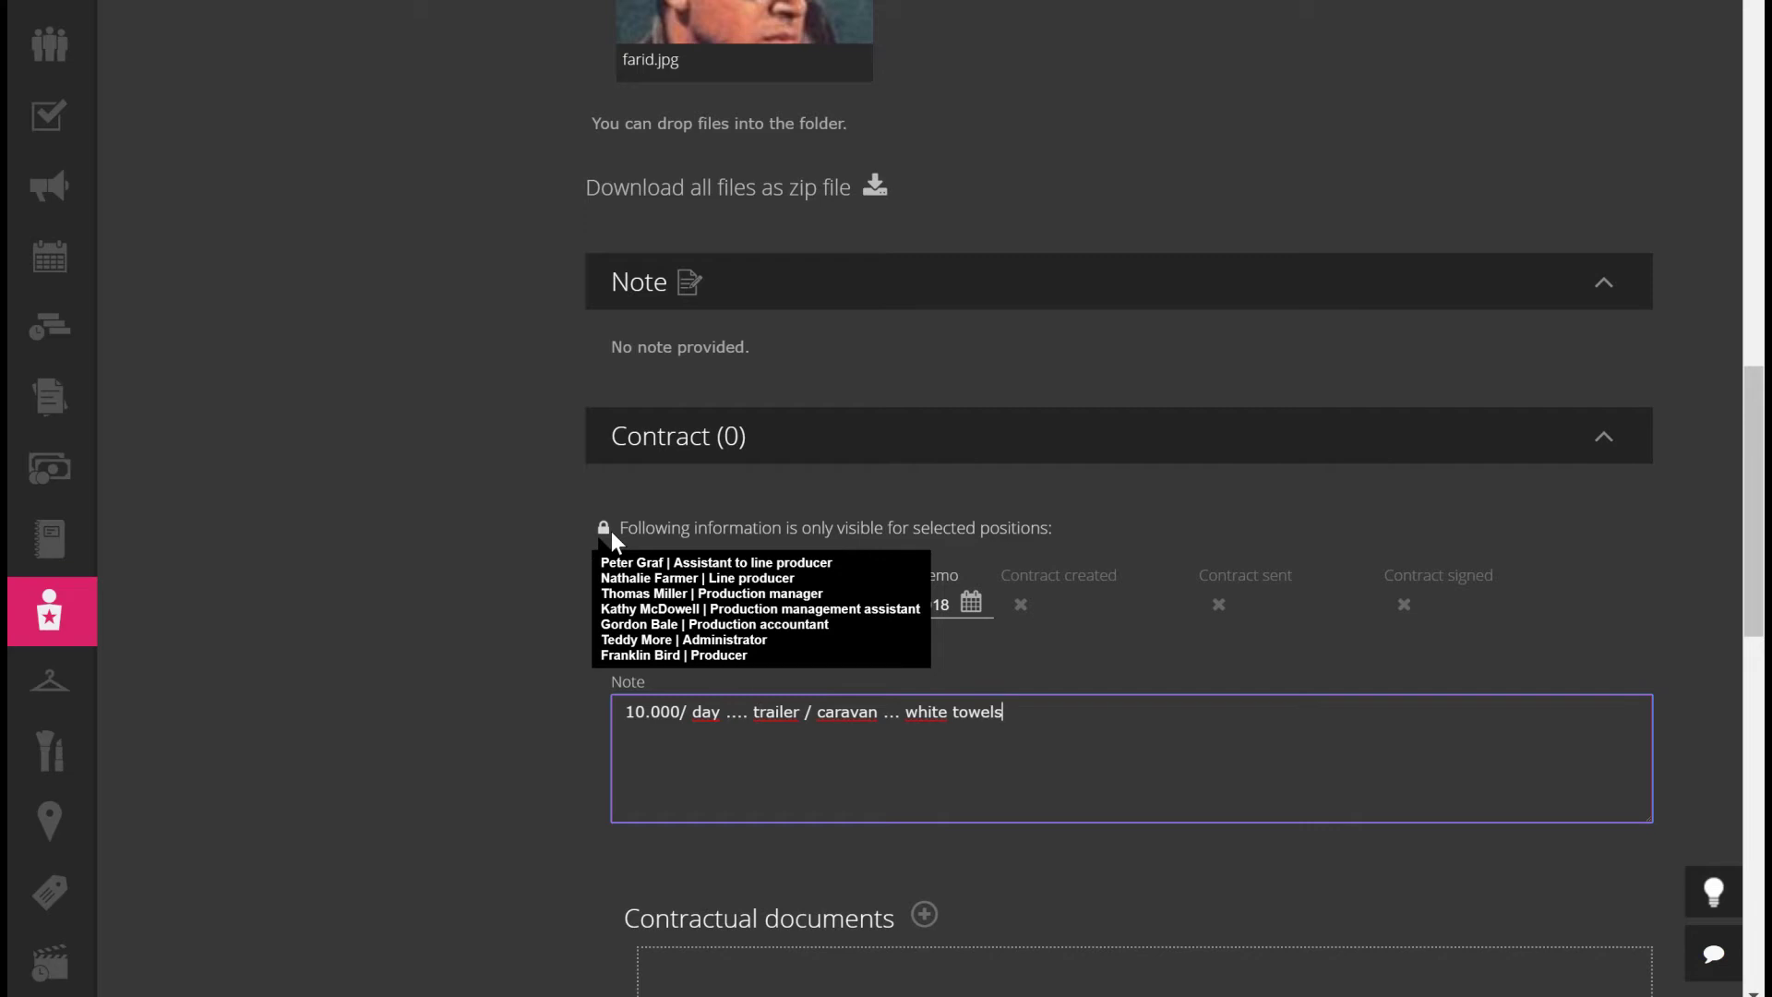
{"action": "left_click", "coordinate": [487, 646]}
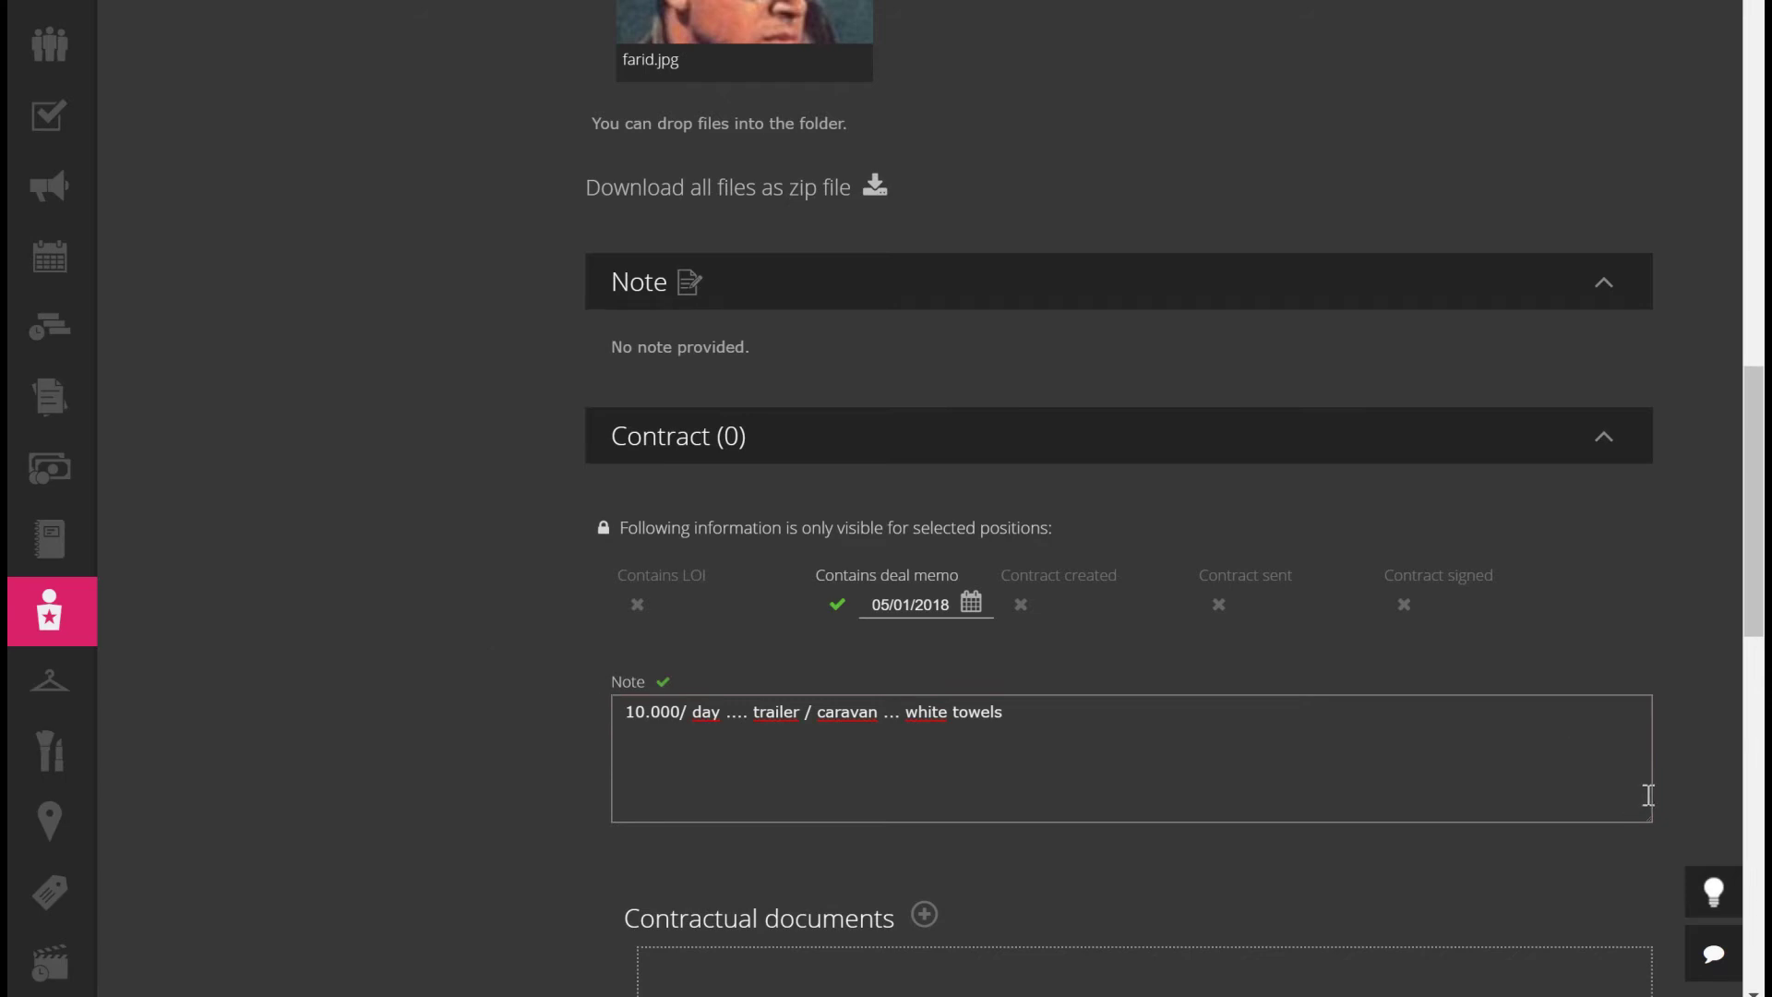
{"action": "scroll", "coordinate": [1615, 757], "scroll_direction": "down", "scroll_amount": 3}
{"action": "scroll", "coordinate": [1599, 725], "scroll_direction": "down", "scroll_amount": 4}
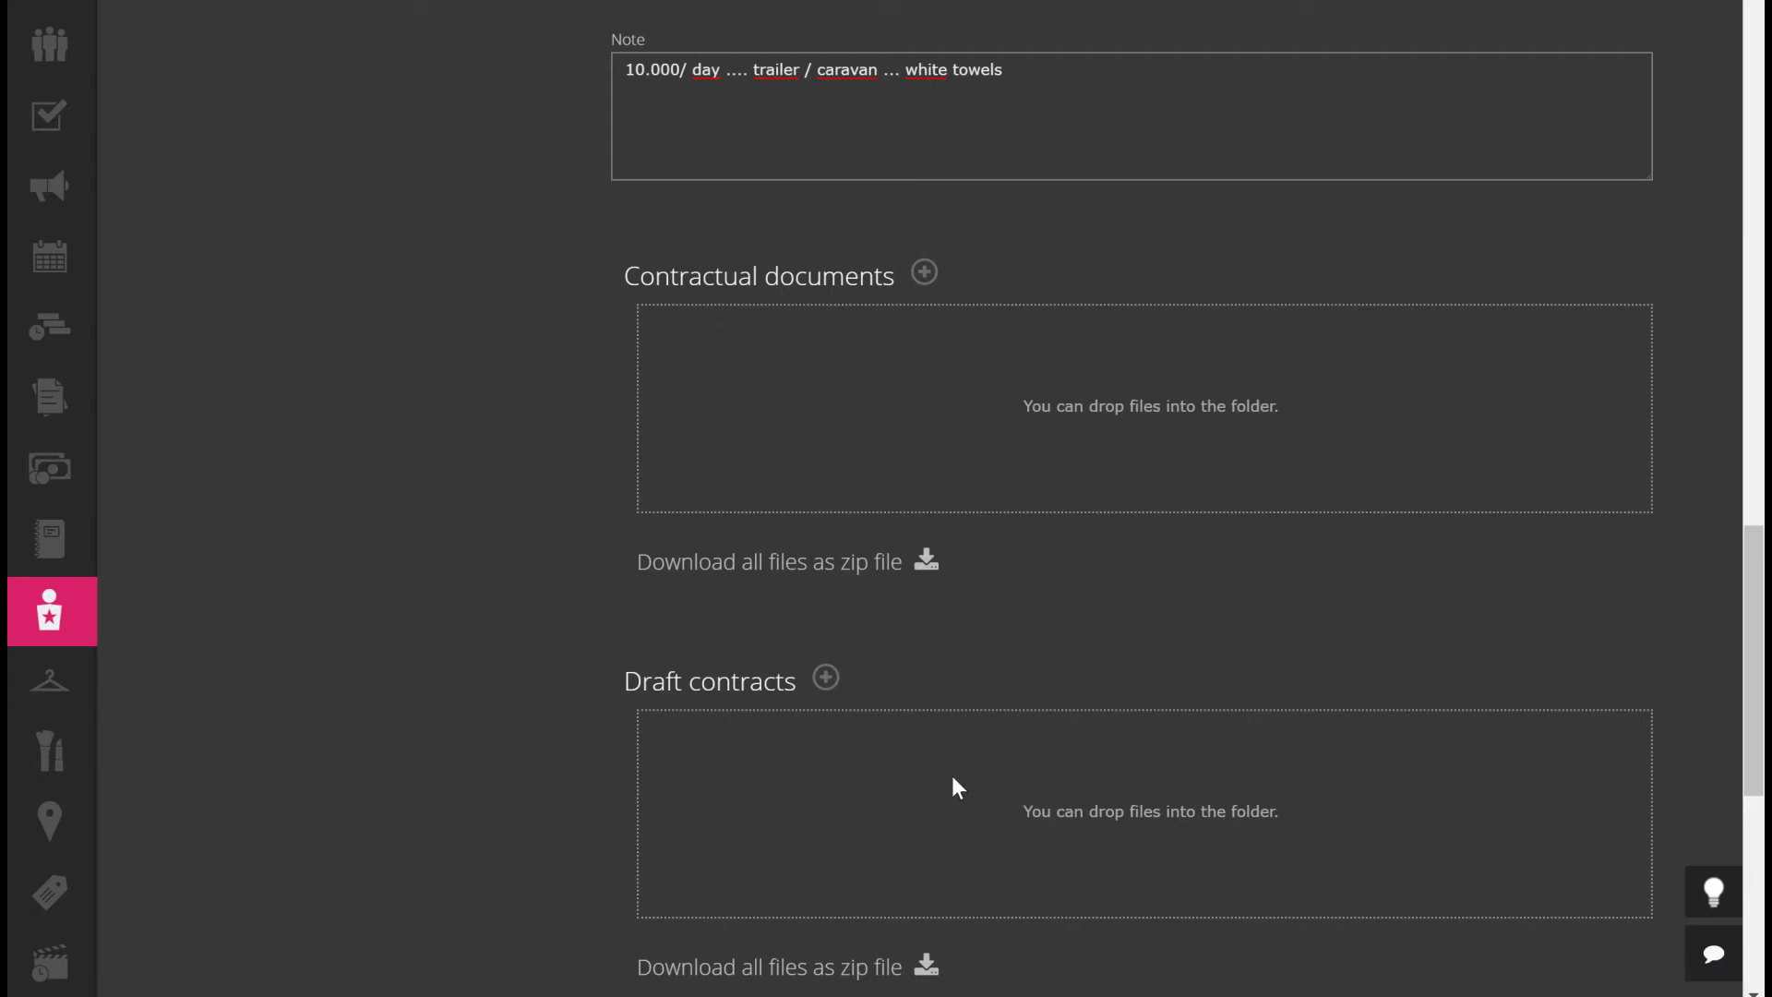
Upload Contract.pdf under Draft contracts and view it in the gallery viewer
{"action": "left_click", "coordinate": [824, 679]}
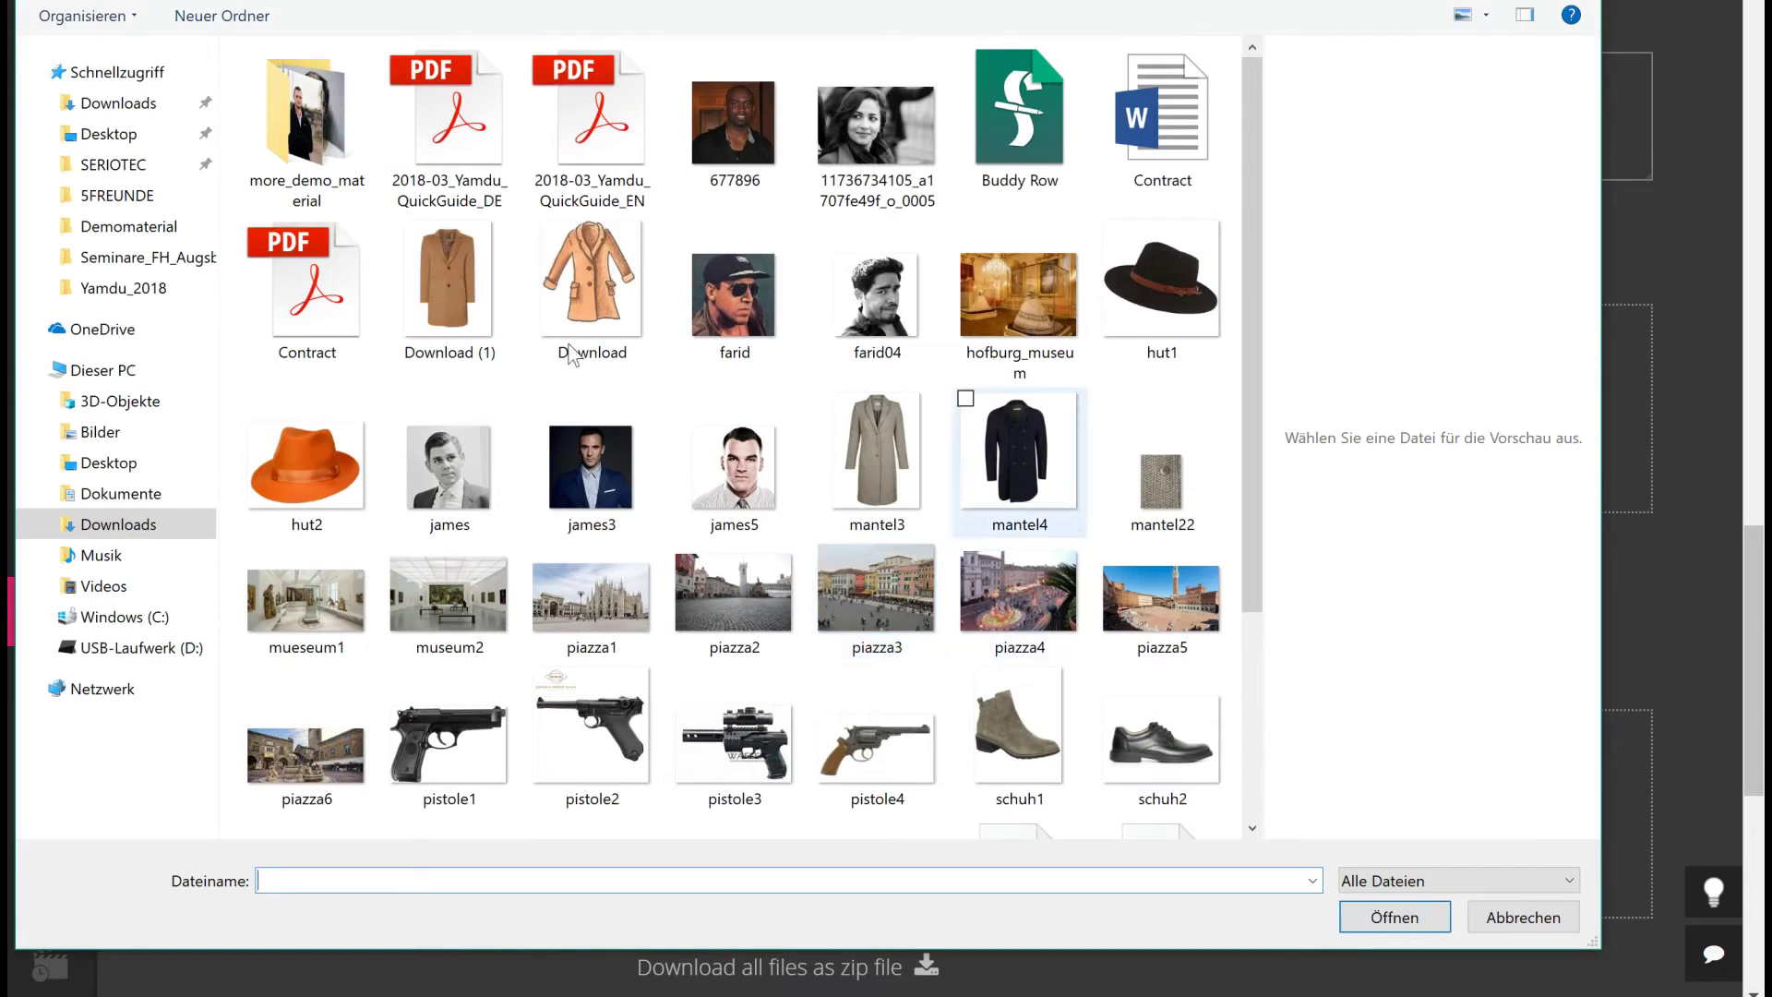
{"action": "left_click", "coordinate": [325, 319]}
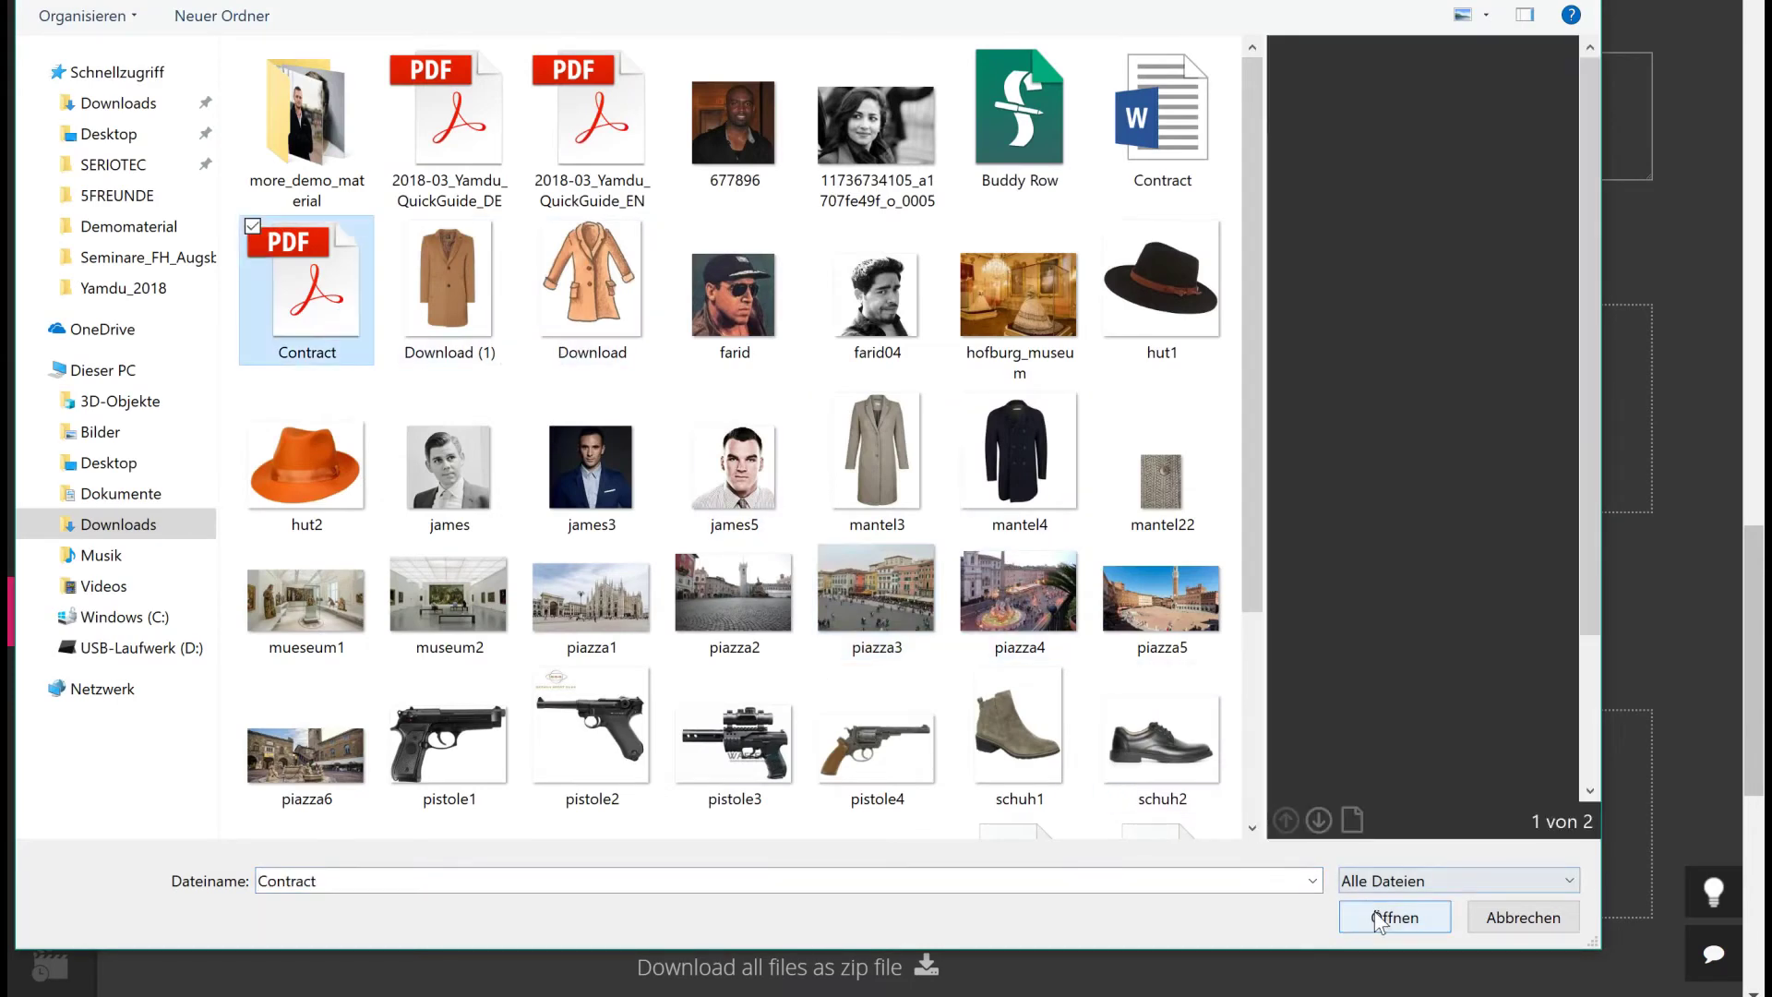
{"action": "left_click", "coordinate": [1392, 917]}
{"action": "scroll", "coordinate": [1401, 730], "scroll_direction": "down", "scroll_amount": 4}
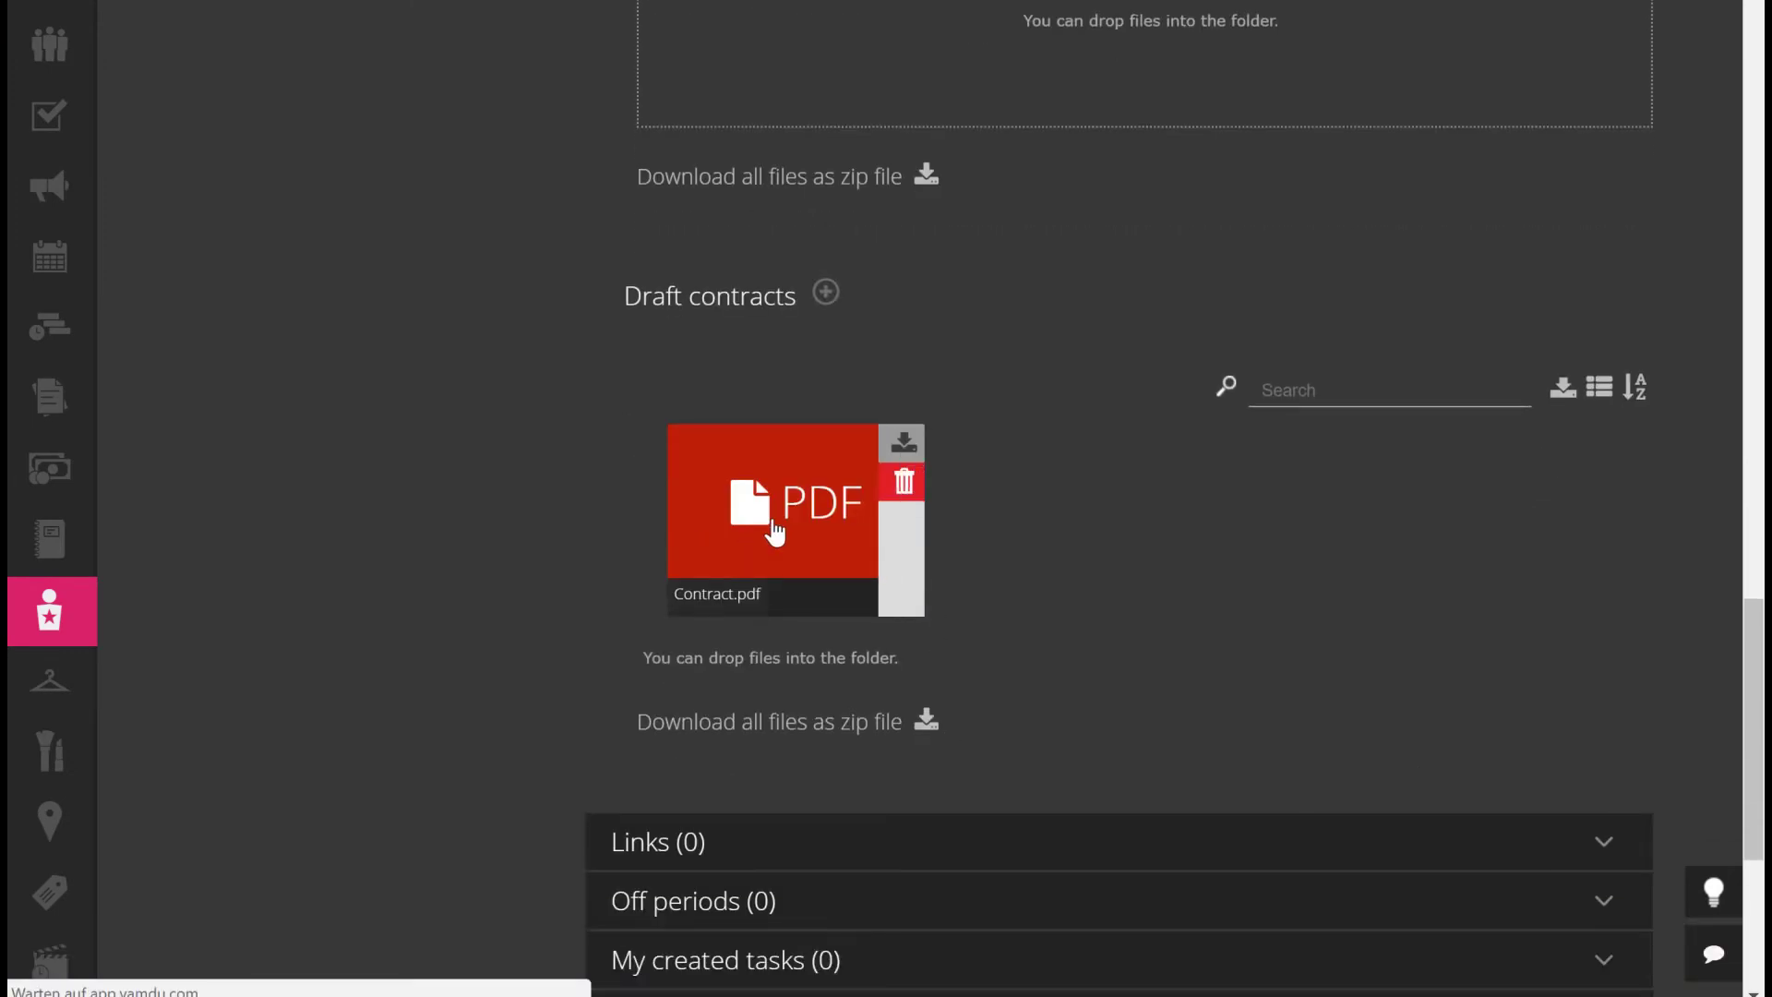
{"action": "left_click", "coordinate": [718, 526]}
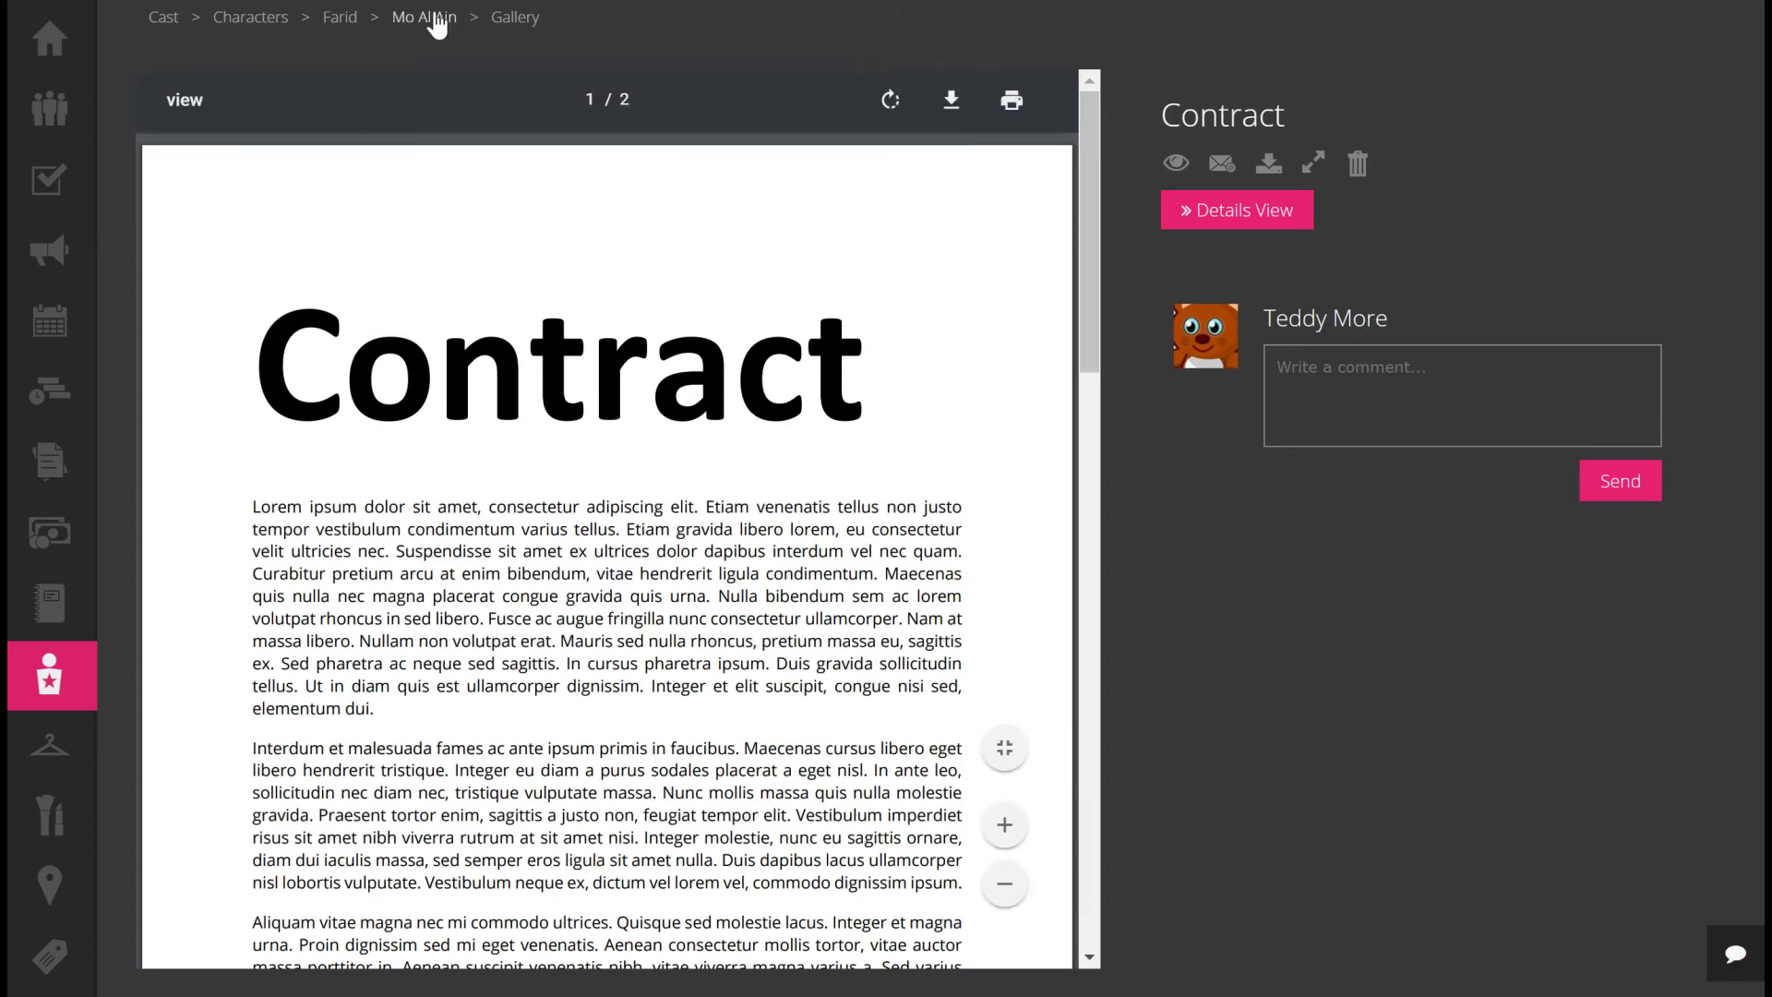
{"action": "left_click", "coordinate": [435, 17]}
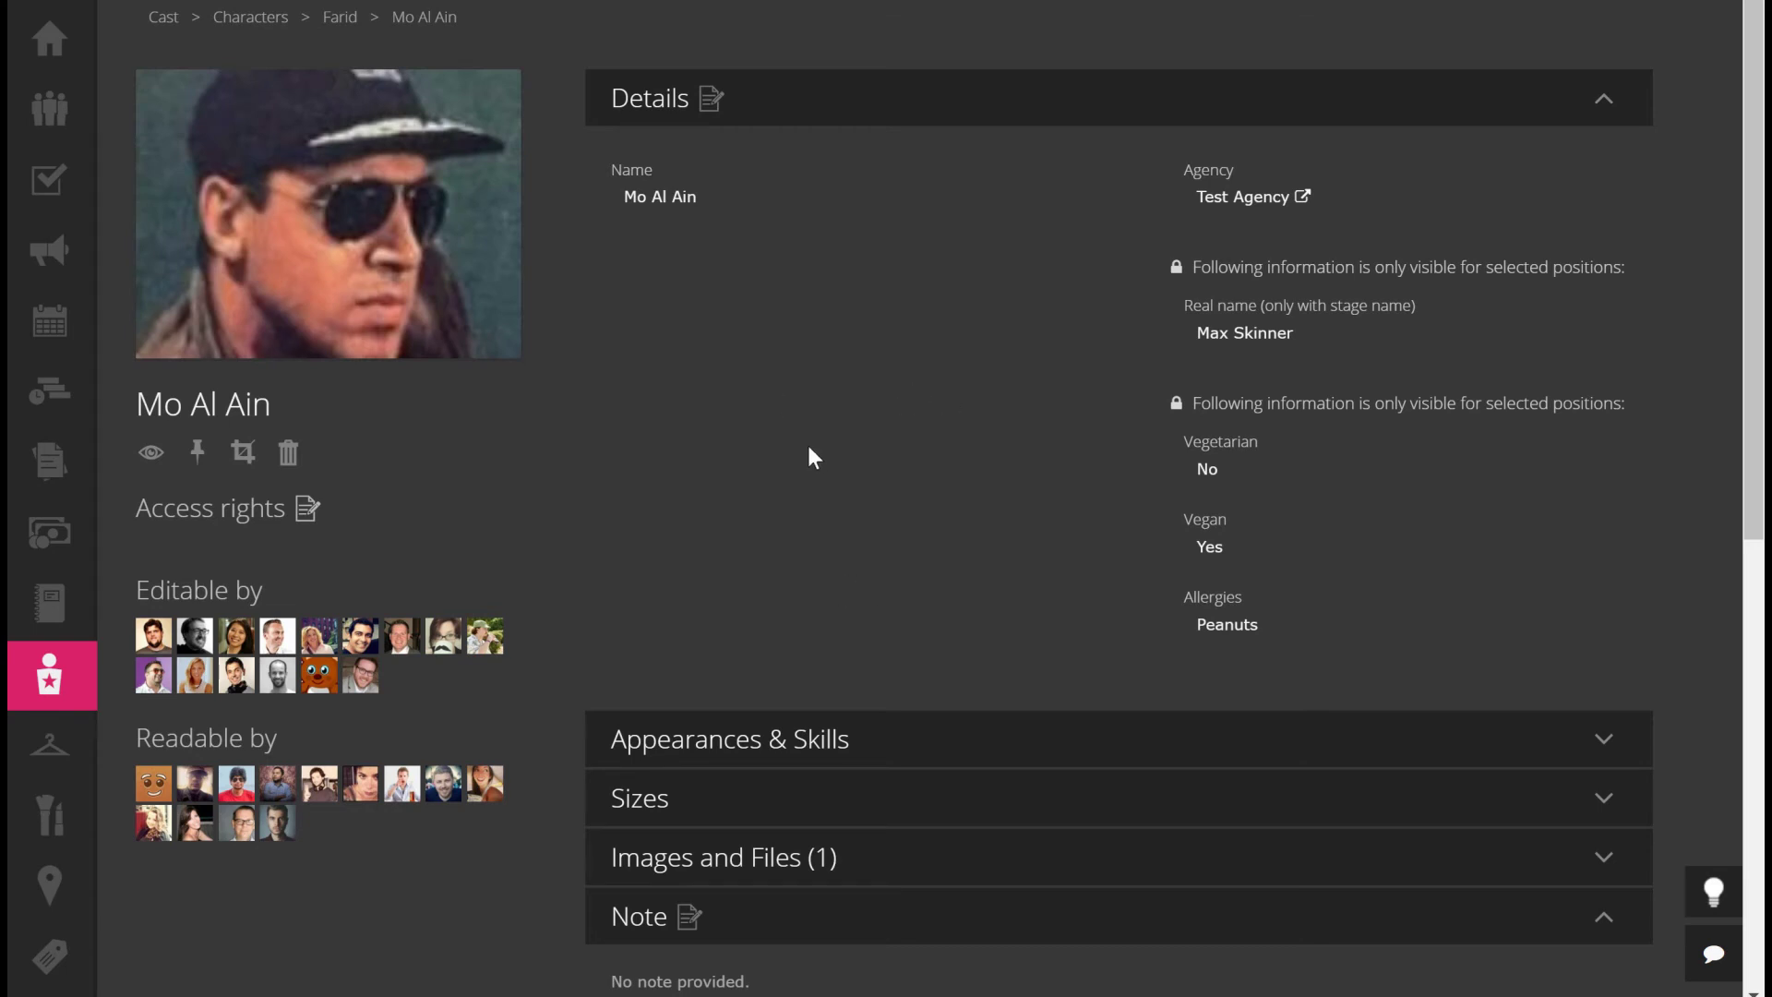
{"action": "left_click", "coordinate": [337, 17]}
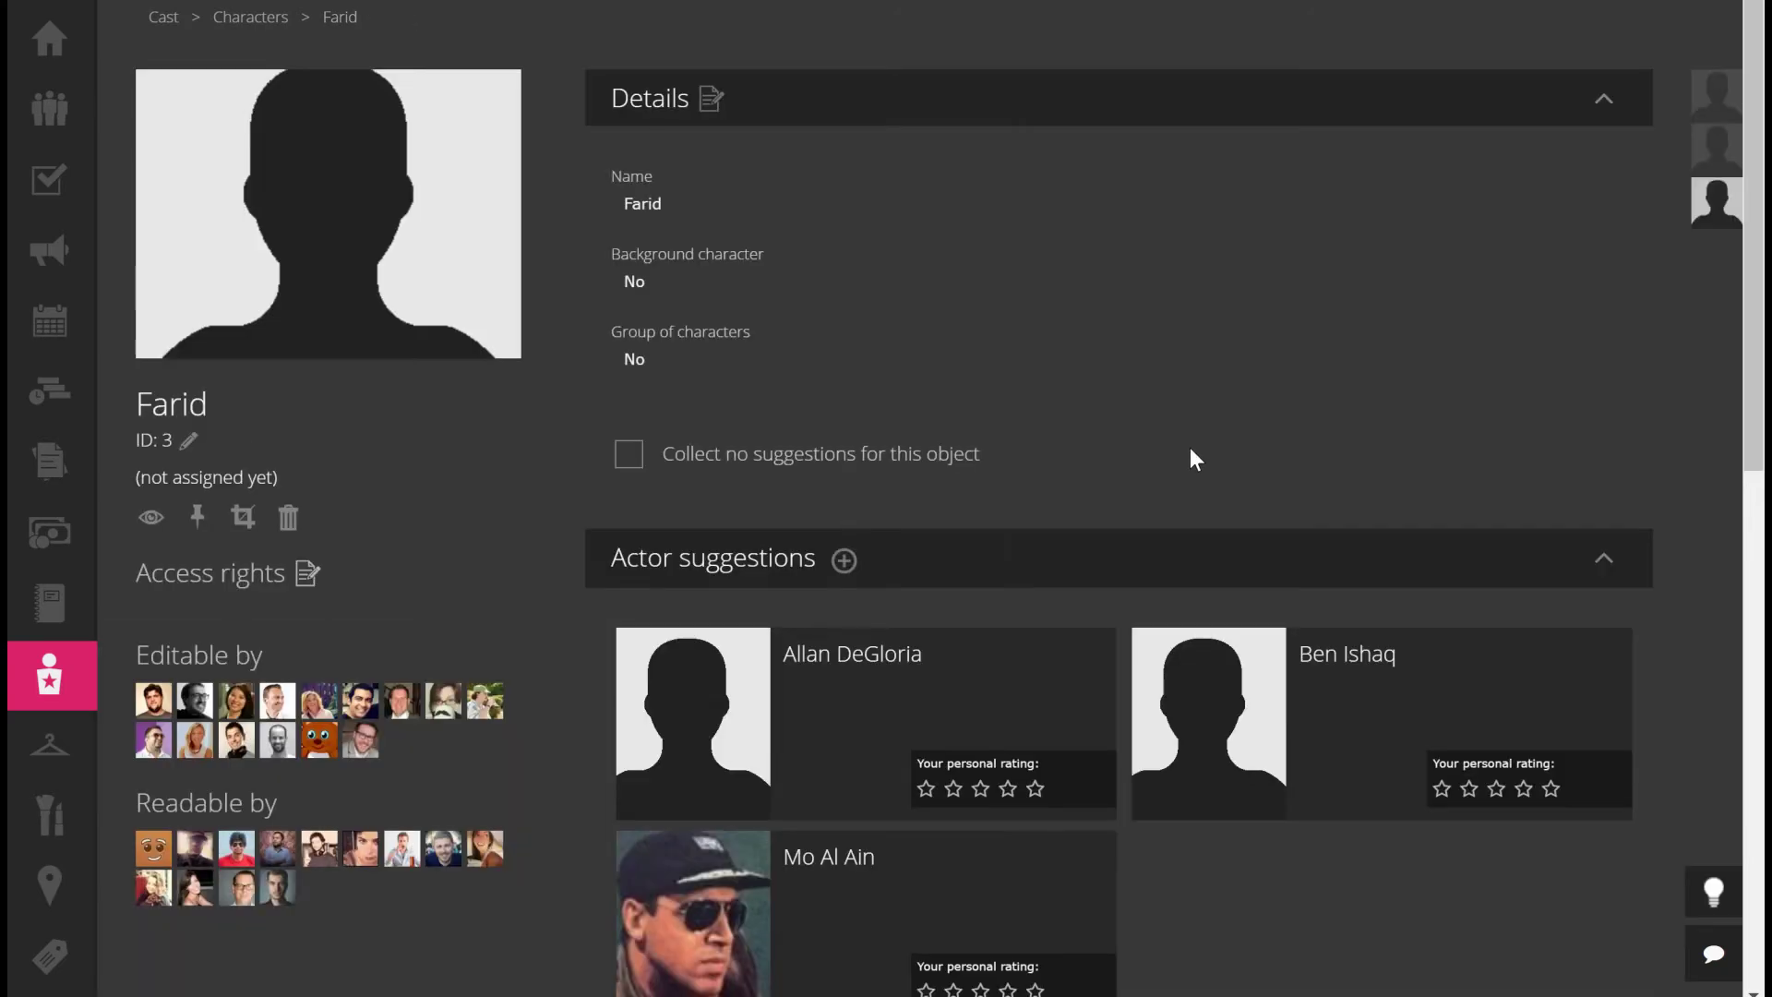
{"action": "scroll", "coordinate": [1392, 893], "scroll_direction": "down", "scroll_amount": 2}
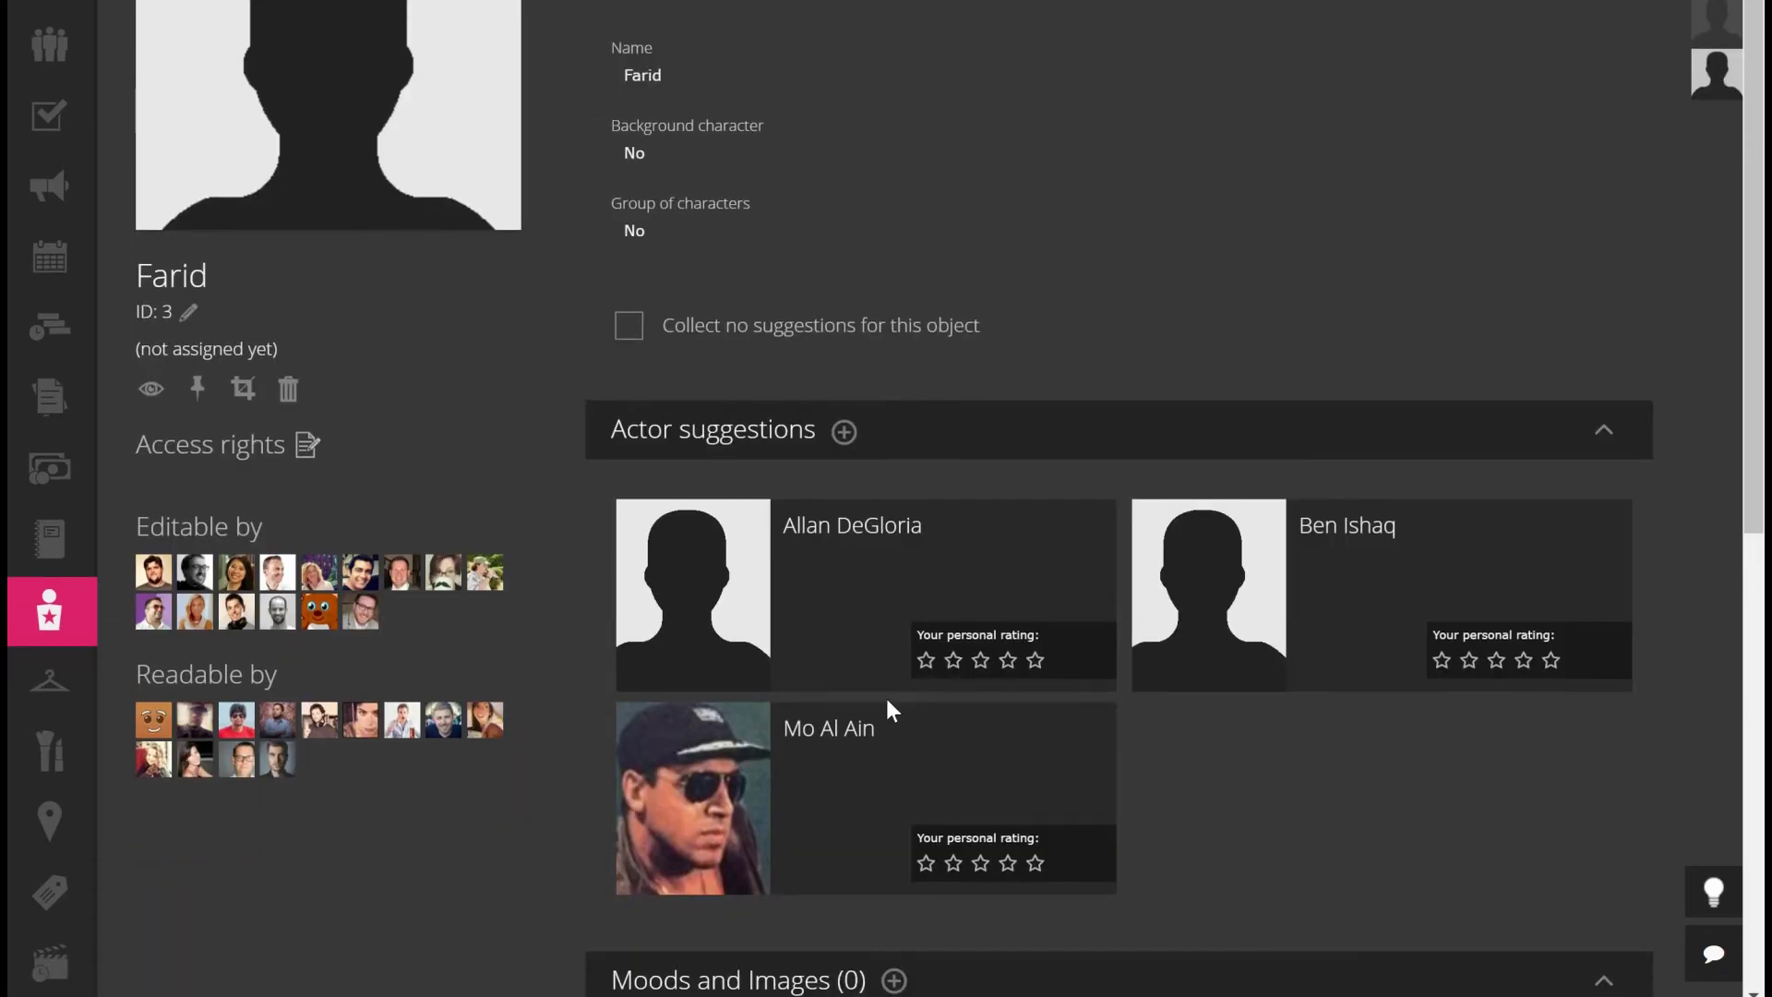
{"action": "mouse_move", "coordinate": [752, 849]}
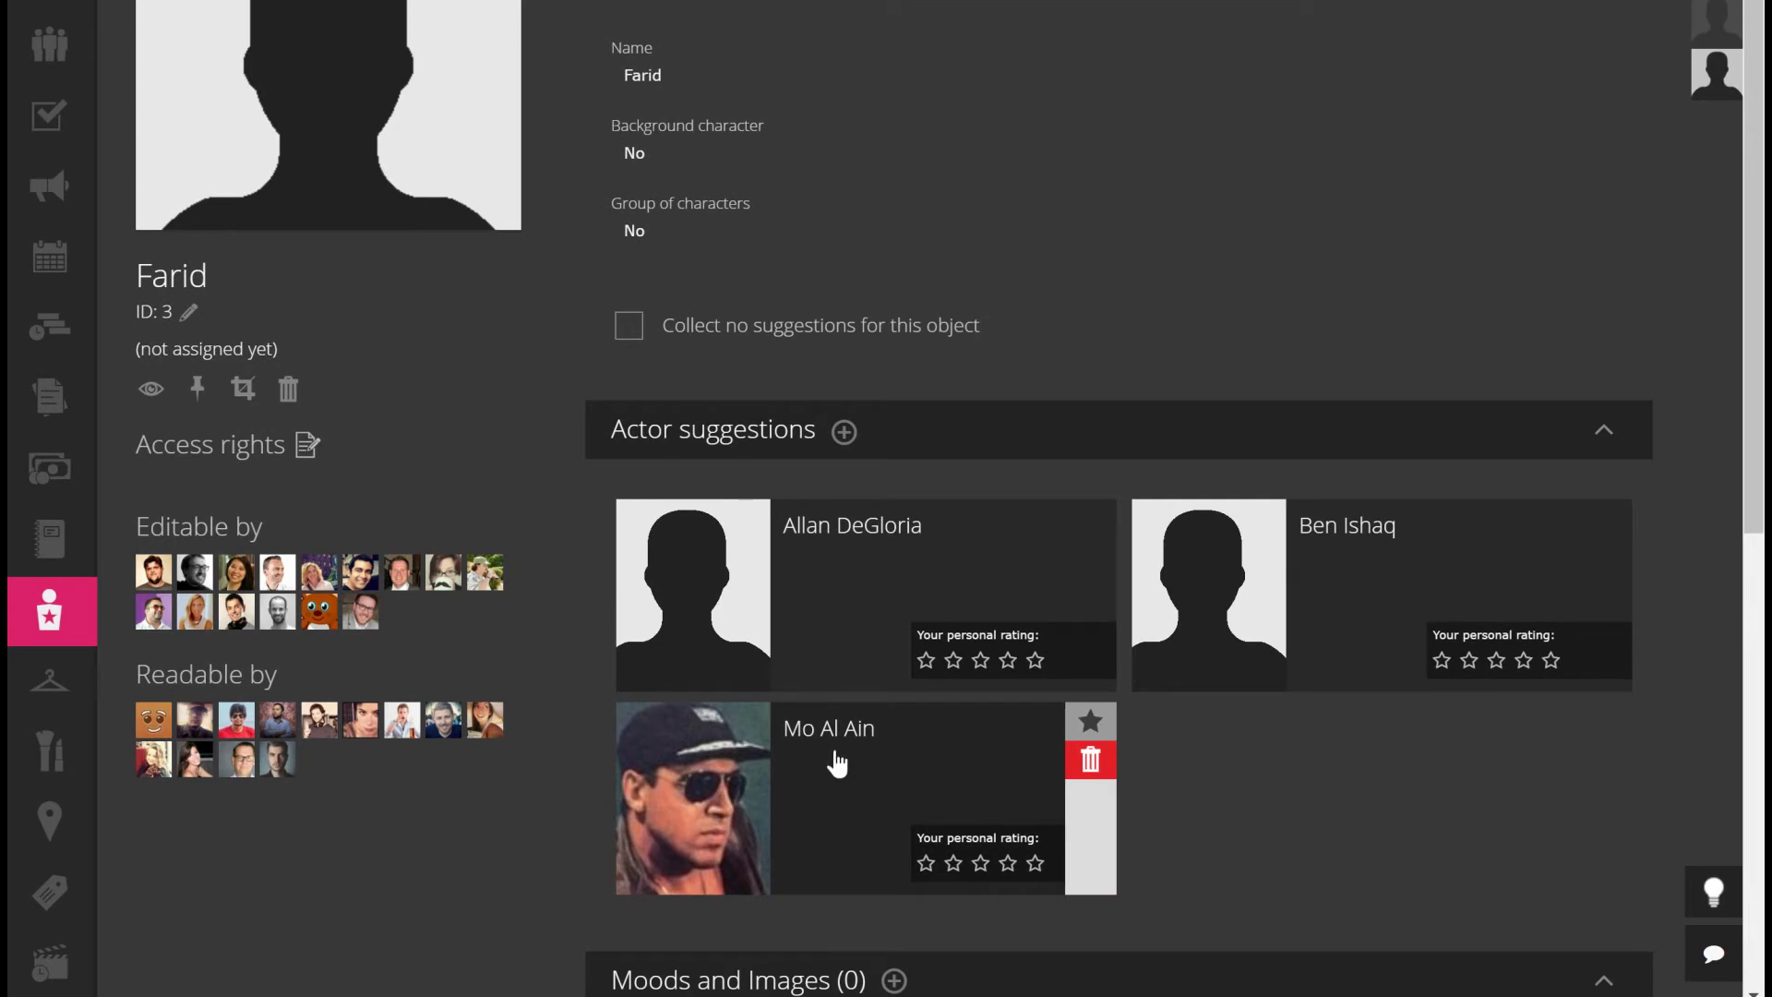
{"action": "left_click", "coordinate": [770, 582]}
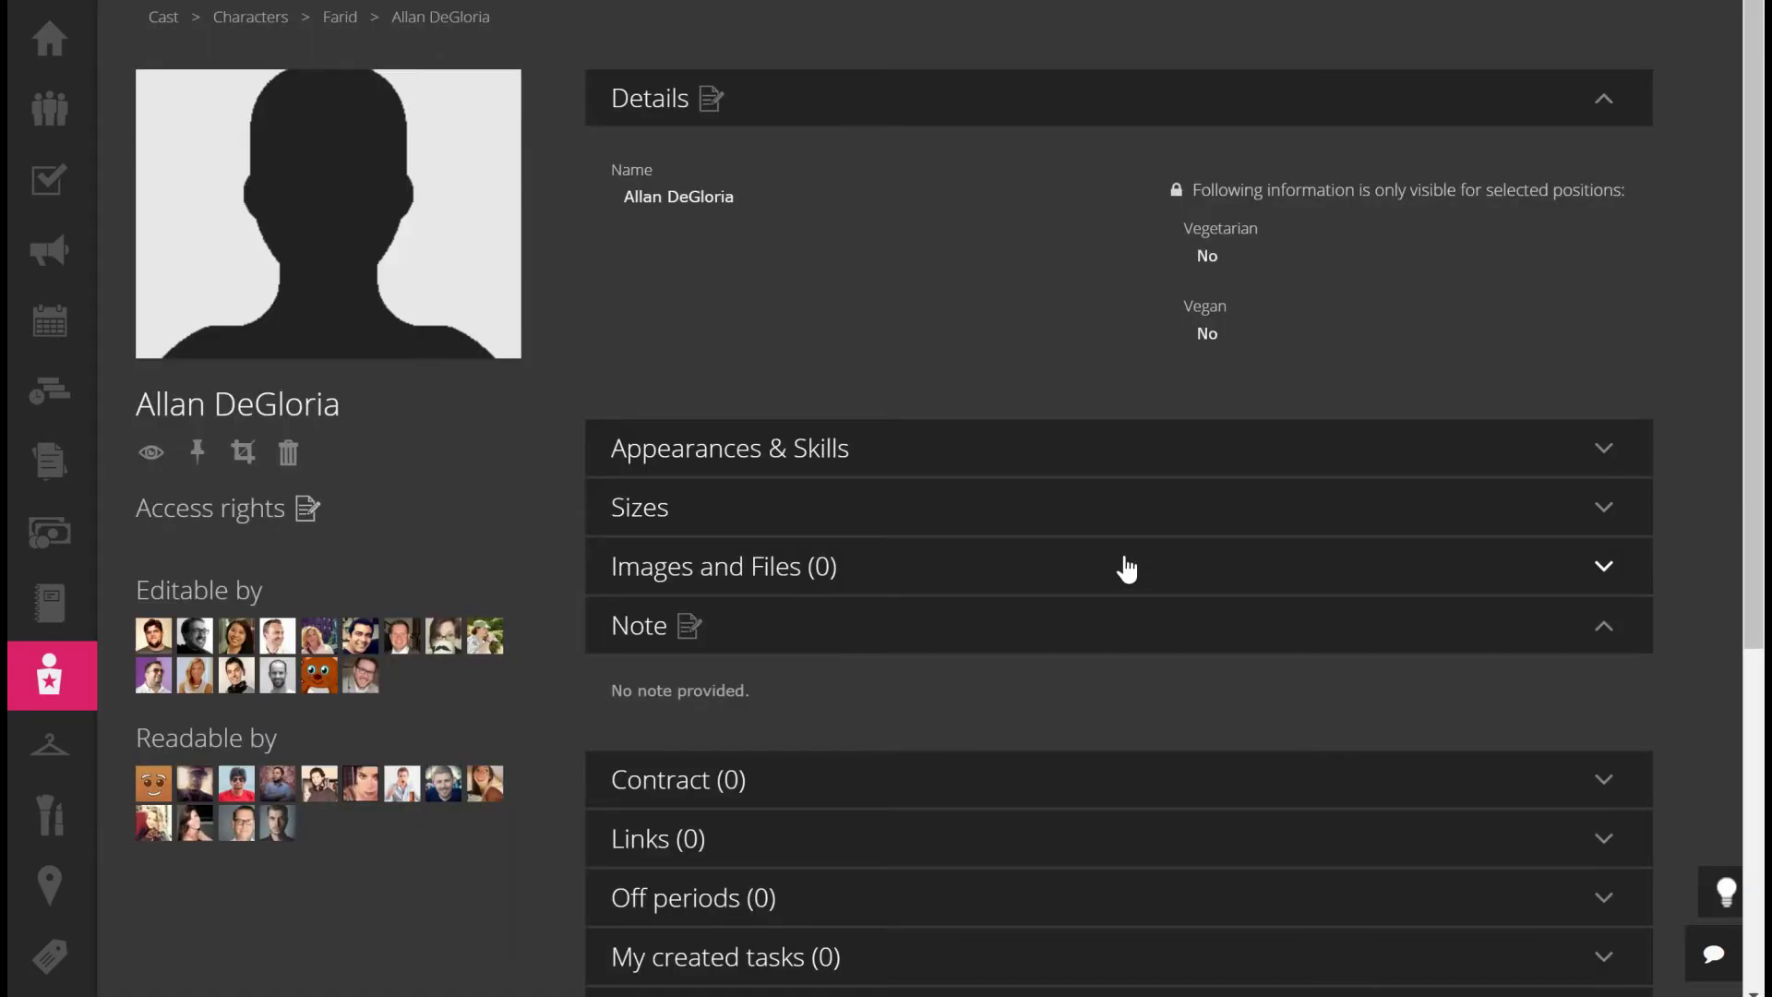
{"action": "left_click", "coordinate": [907, 579]}
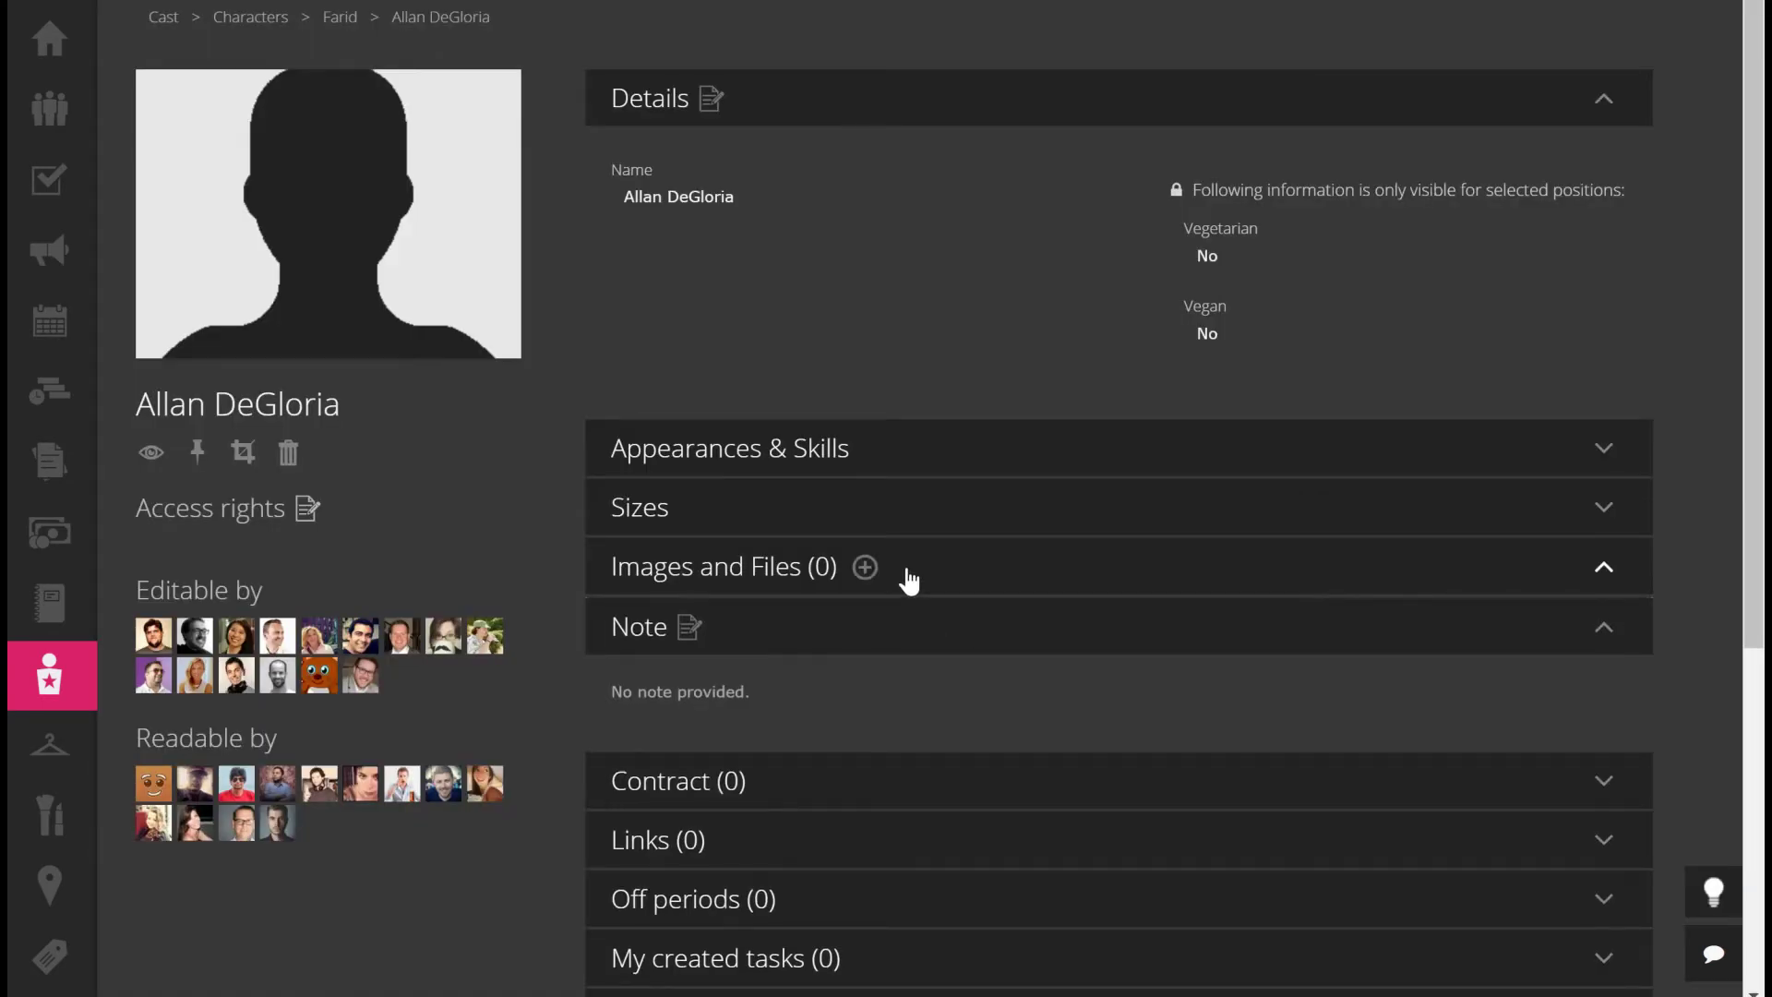
{"action": "left_click", "coordinate": [871, 572]}
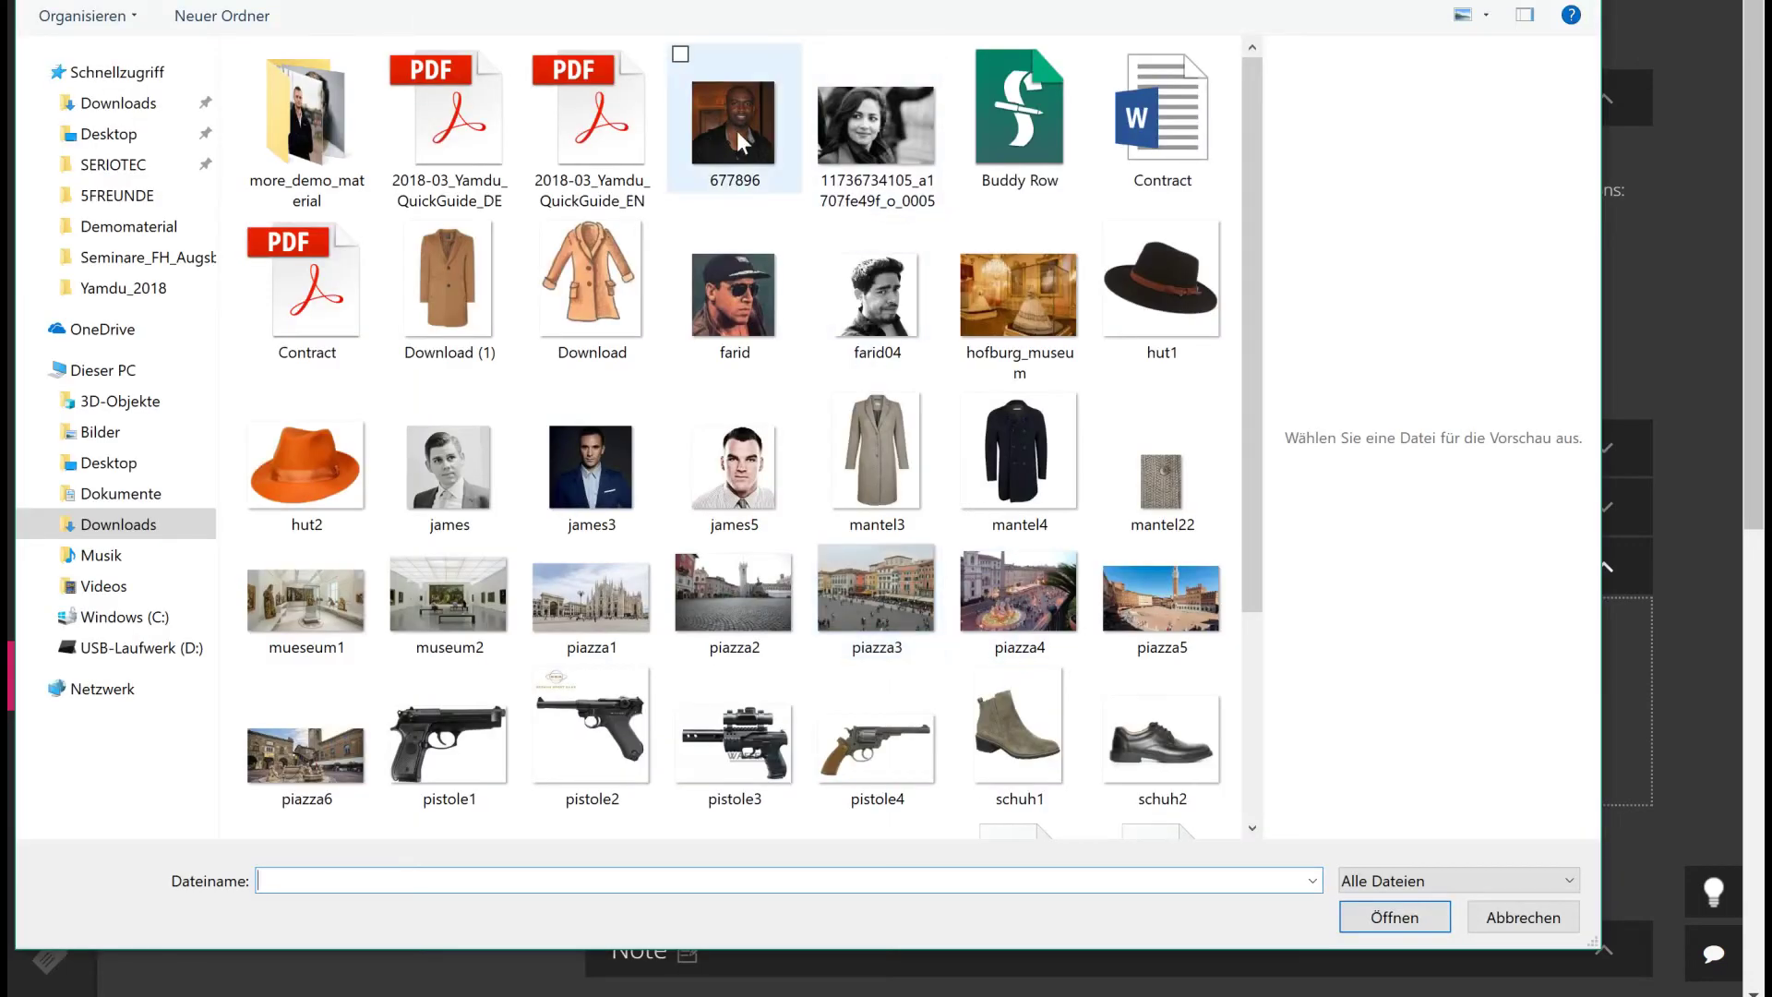
{"action": "left_click", "coordinate": [741, 143]}
{"action": "left_click", "coordinate": [1392, 916]}
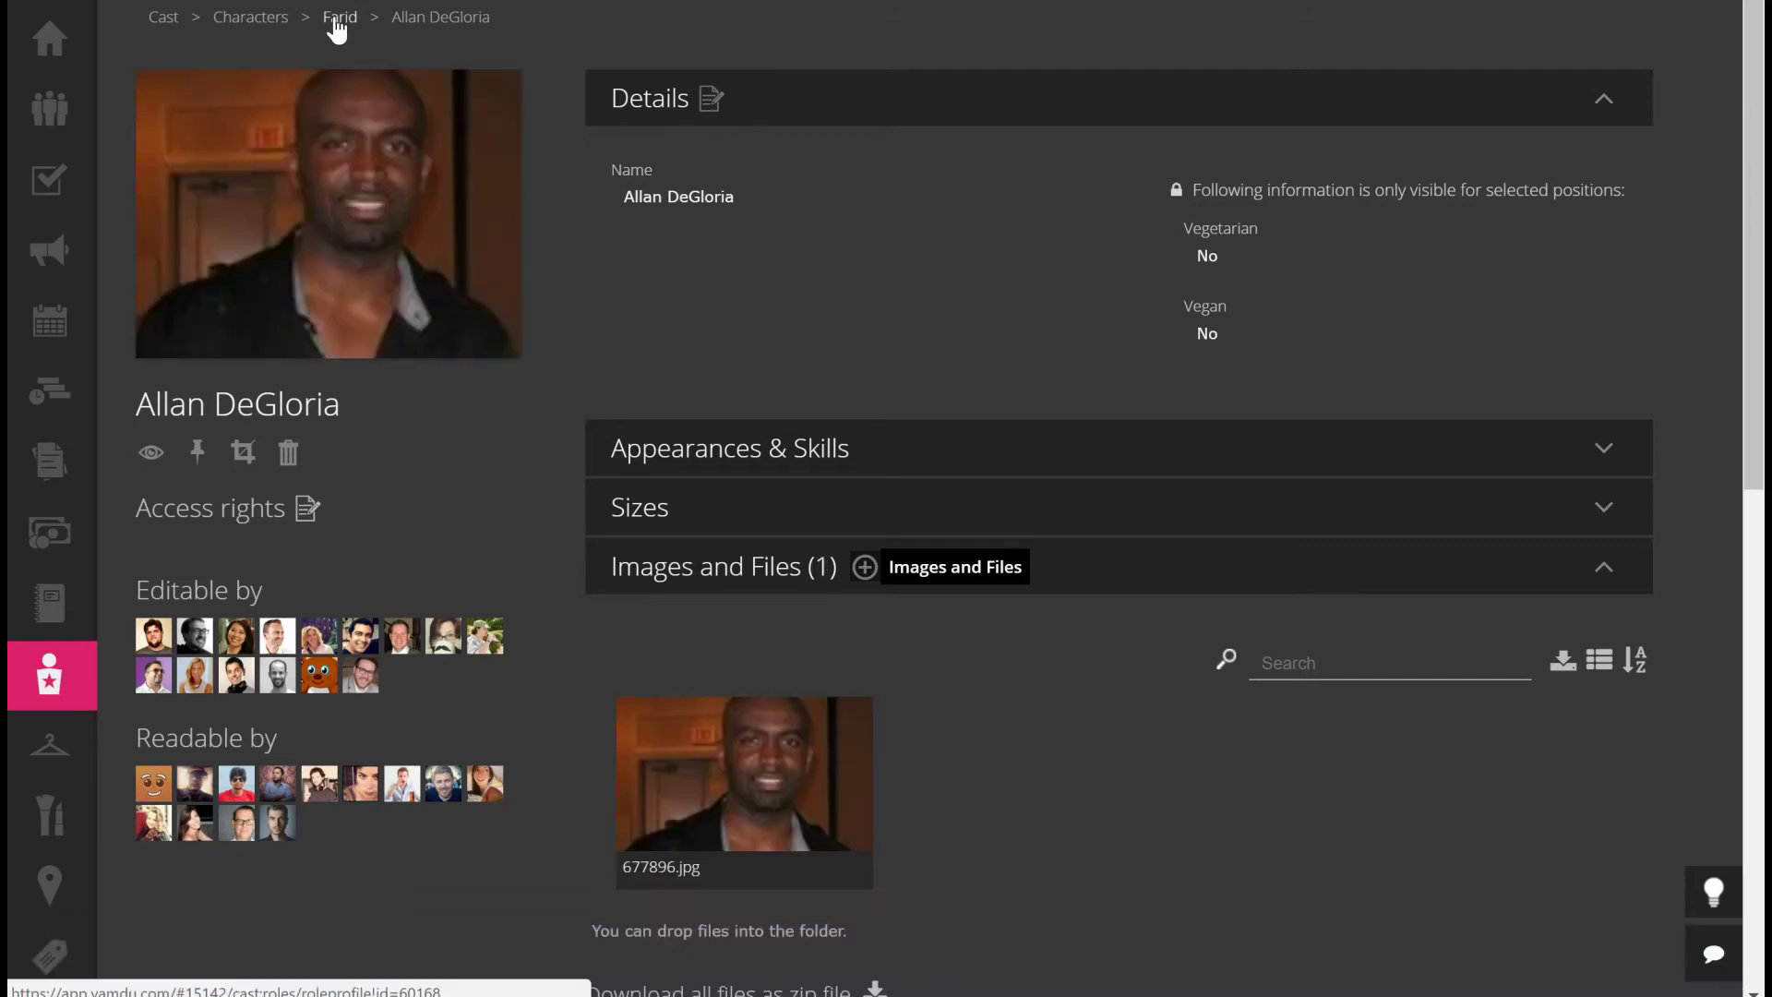
{"action": "left_click", "coordinate": [338, 18]}
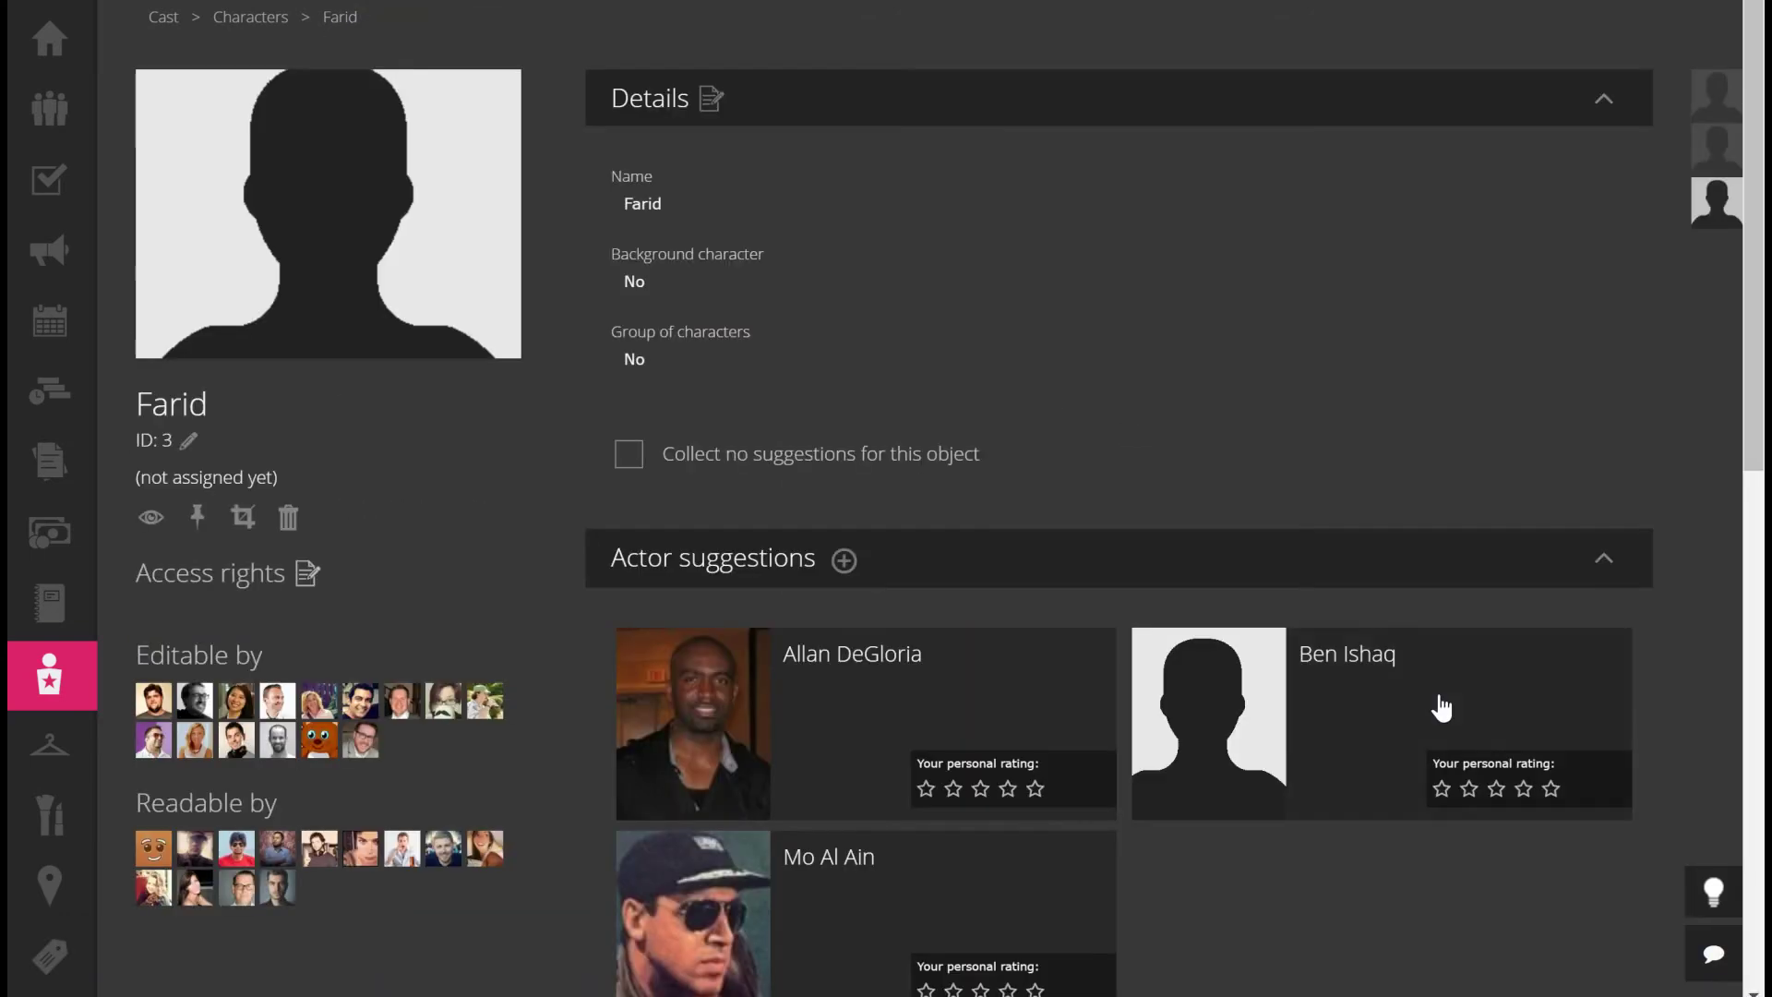
{"action": "left_click", "coordinate": [1338, 680]}
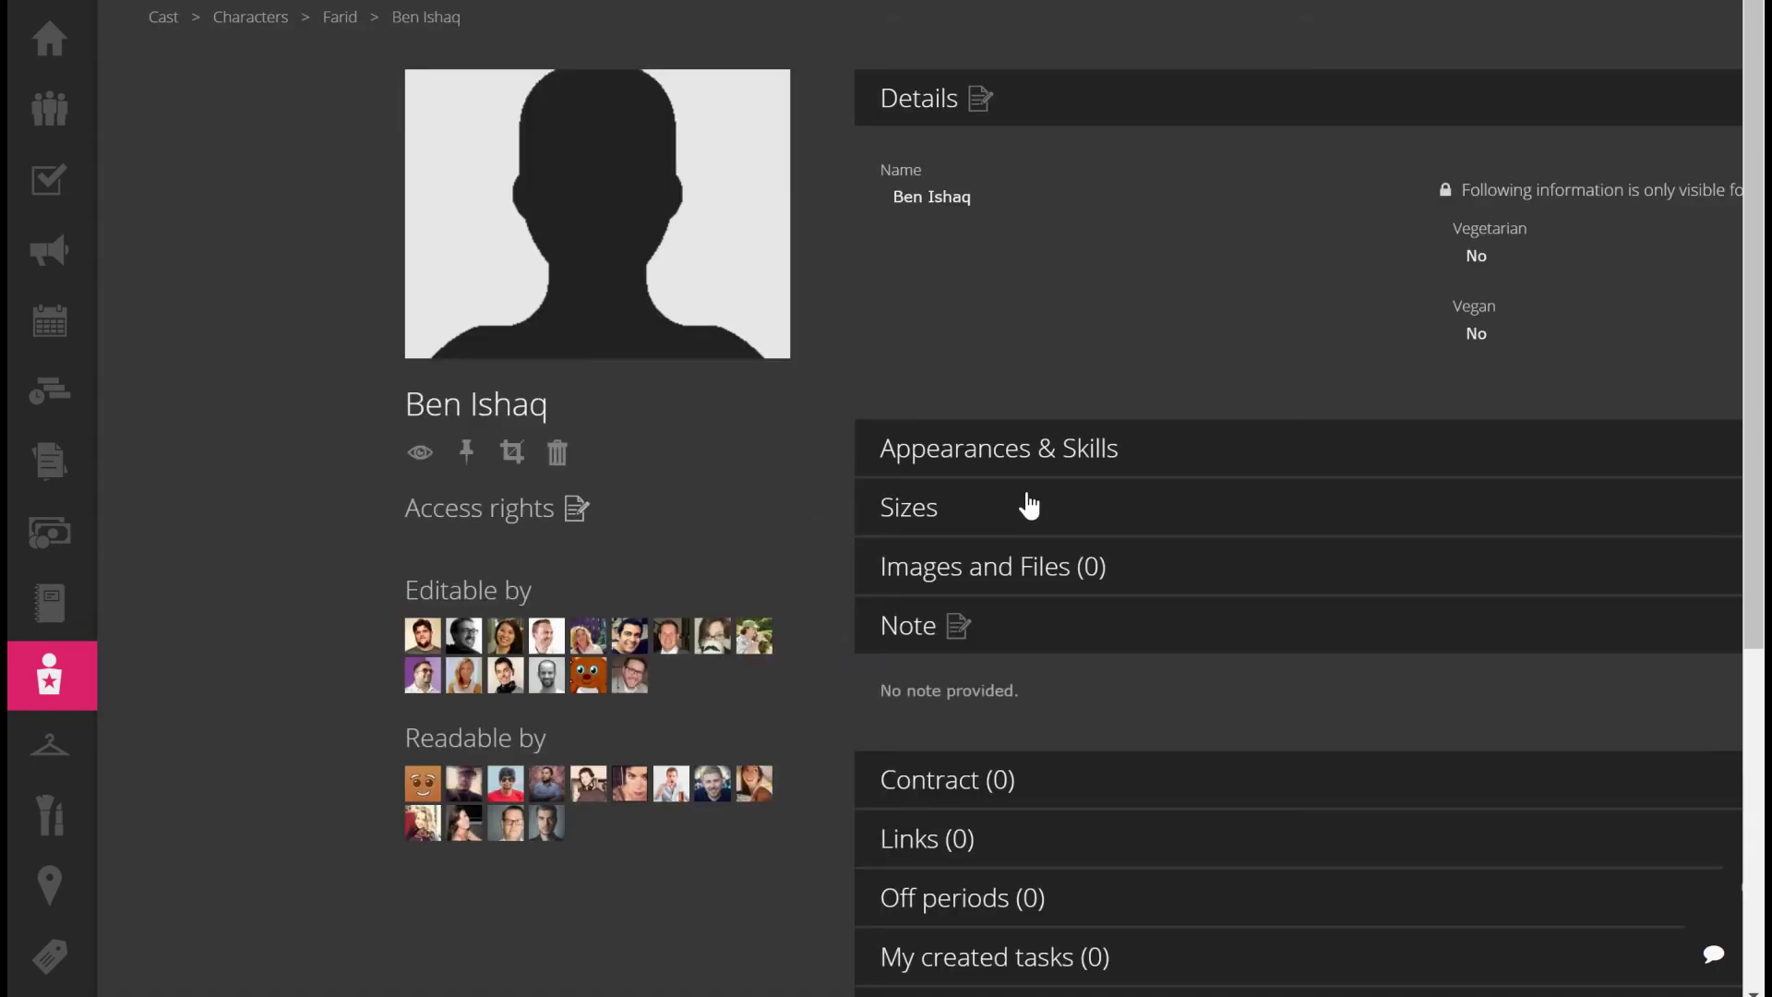
{"action": "left_click", "coordinate": [853, 567]}
{"action": "left_click", "coordinate": [868, 566]}
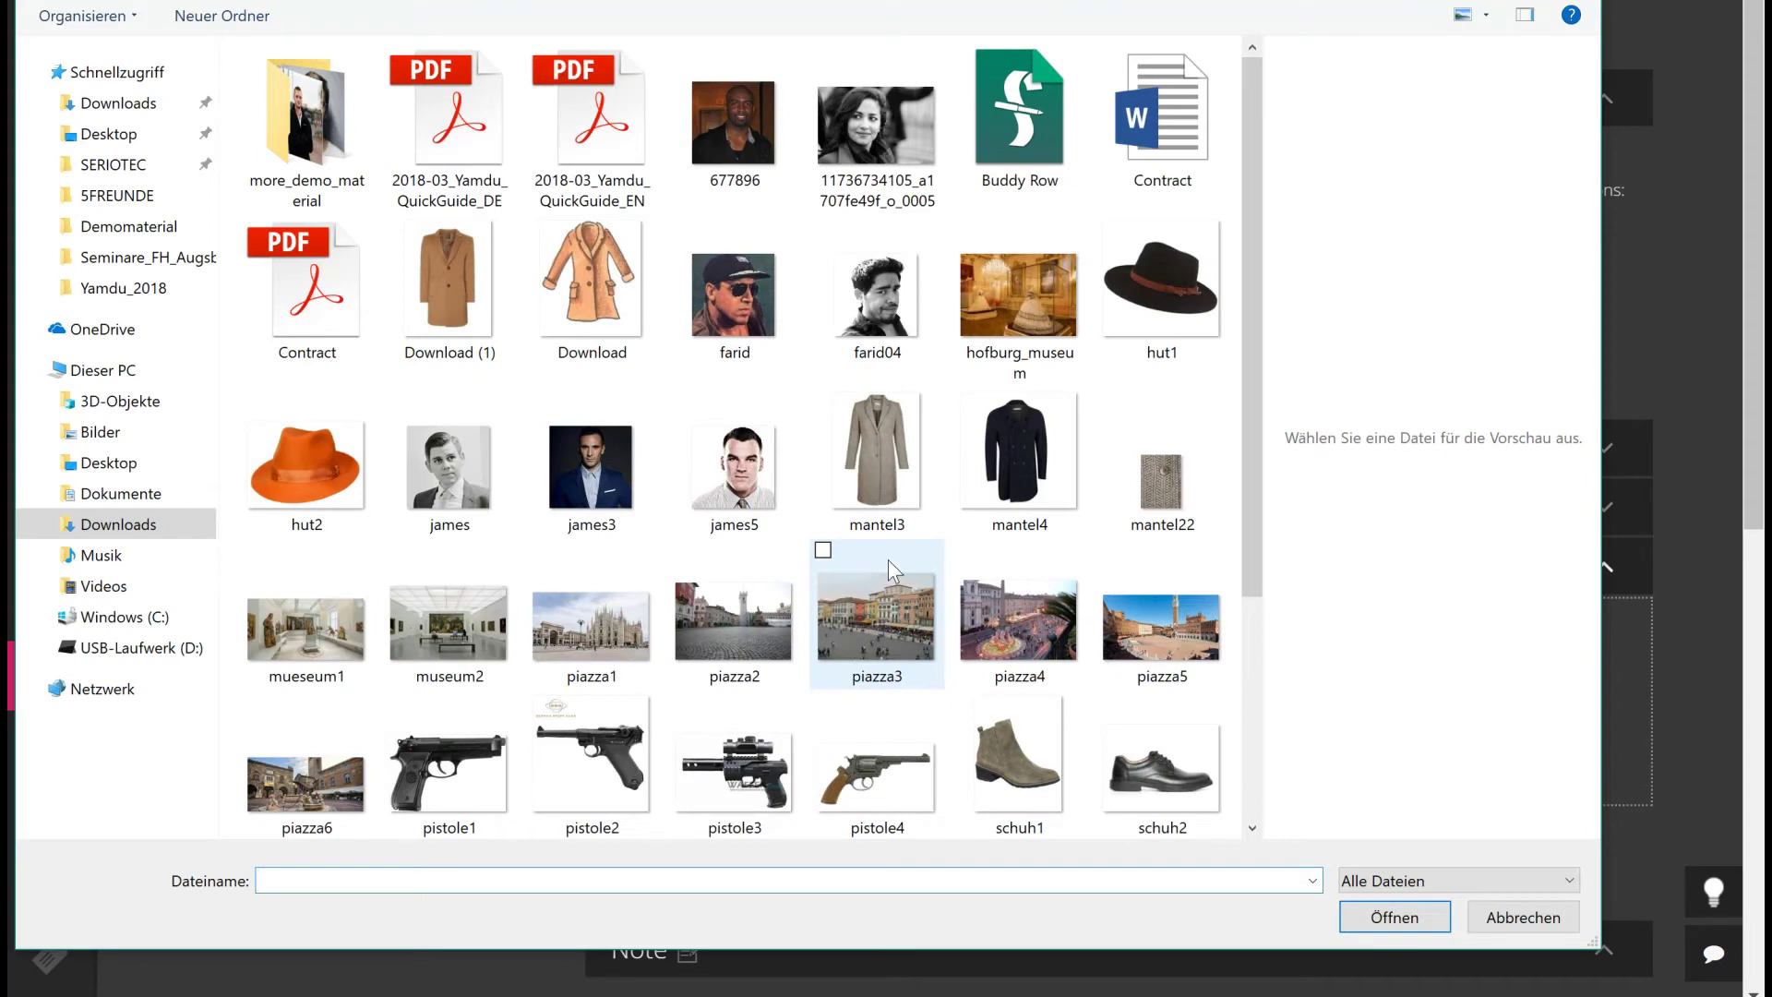
{"action": "left_click", "coordinate": [877, 296]}
{"action": "left_click", "coordinate": [1393, 916]}
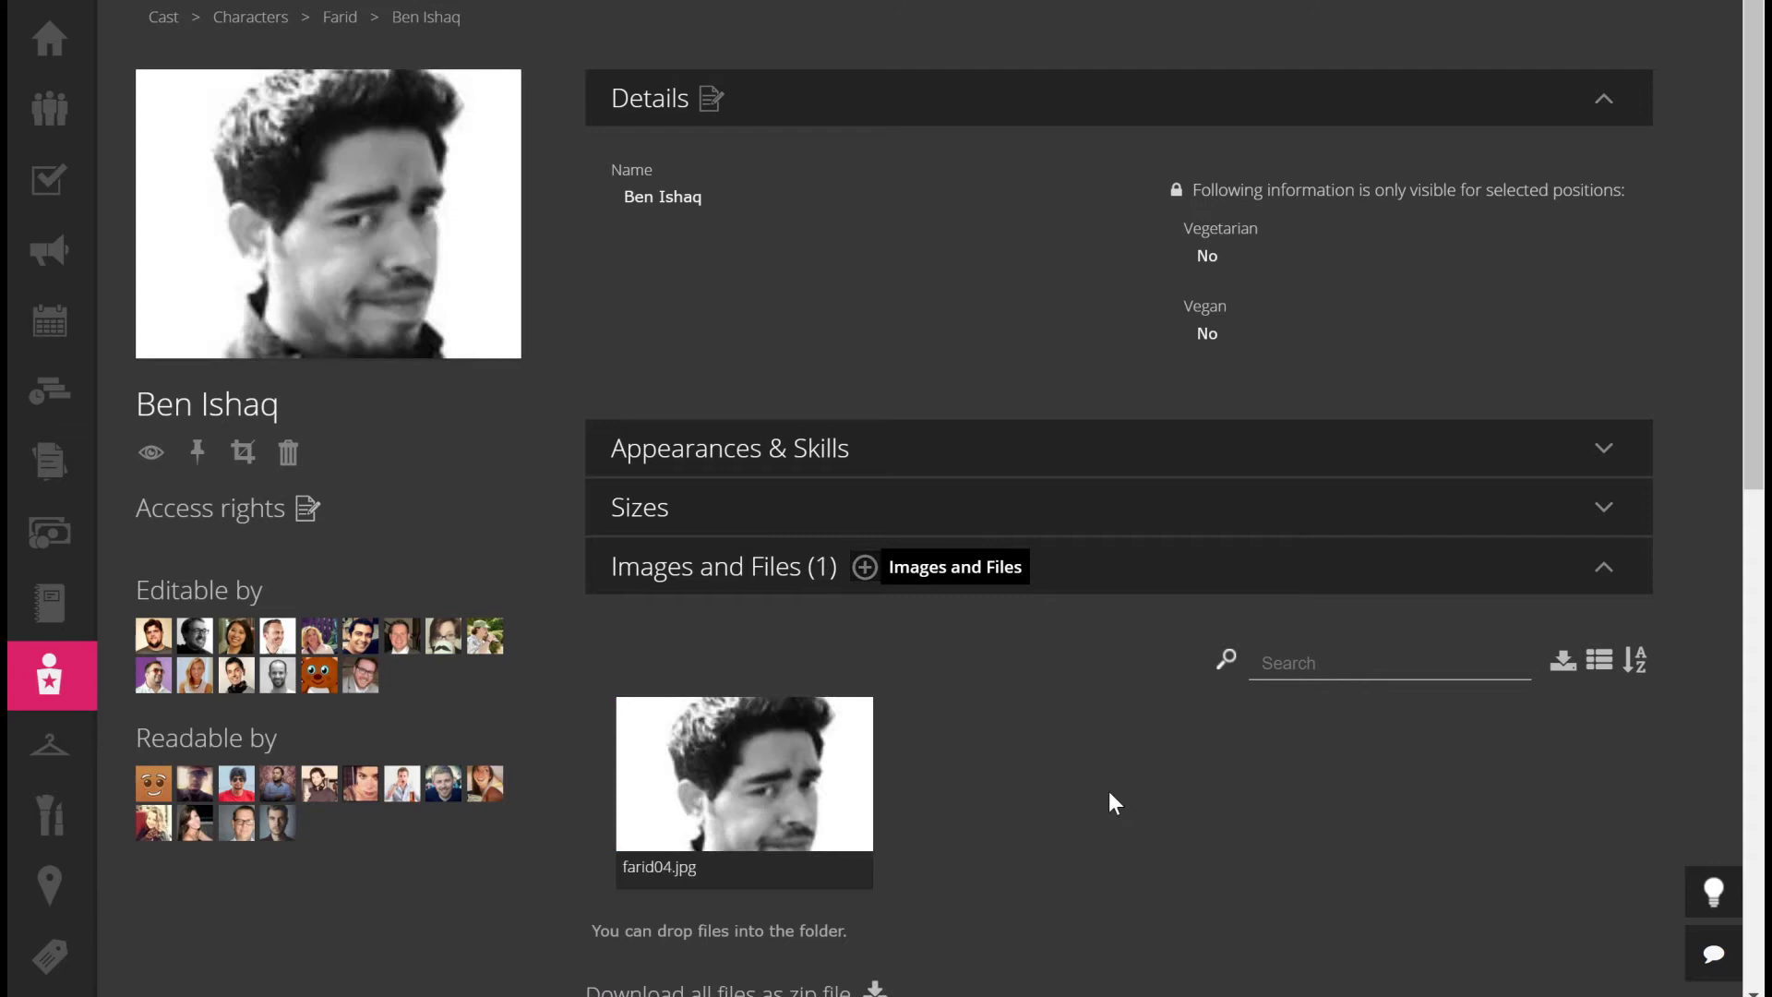
{"action": "left_click", "coordinate": [339, 17]}
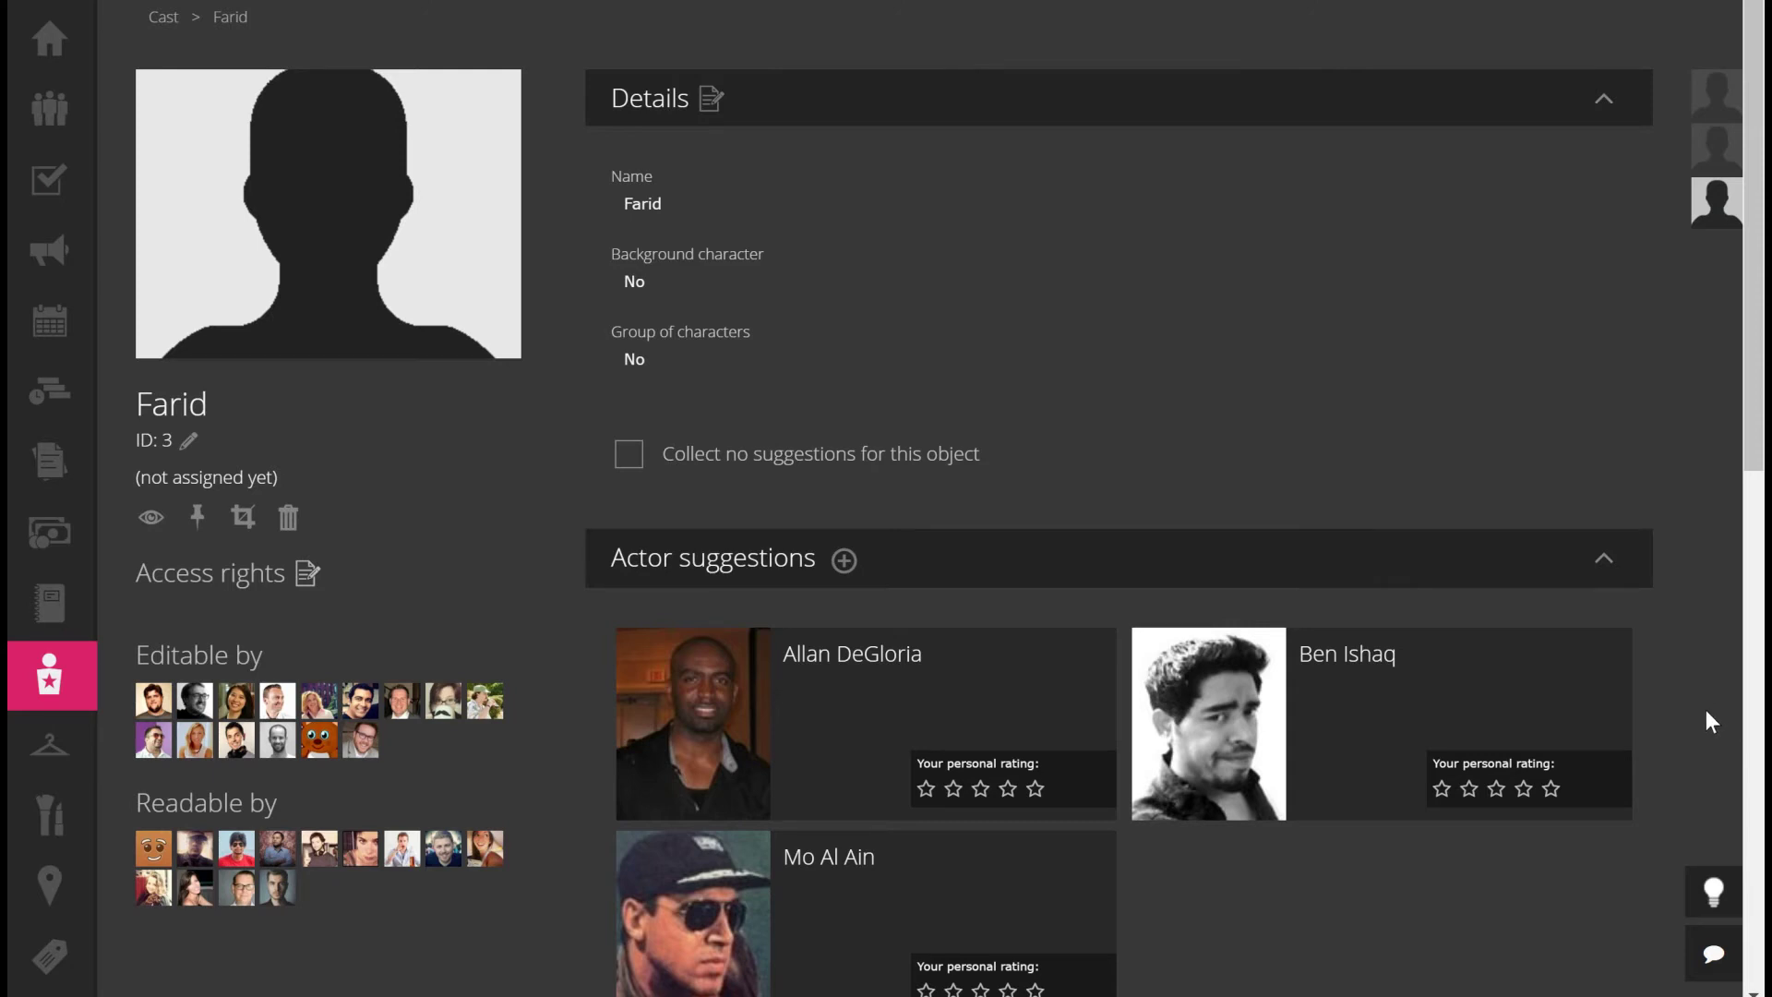
Post a comment tagging Casting: 'Here we go, finally have some actors for Farid, have a look, please'
{"action": "scroll", "coordinate": [1706, 712], "scroll_direction": "down", "scroll_amount": 5}
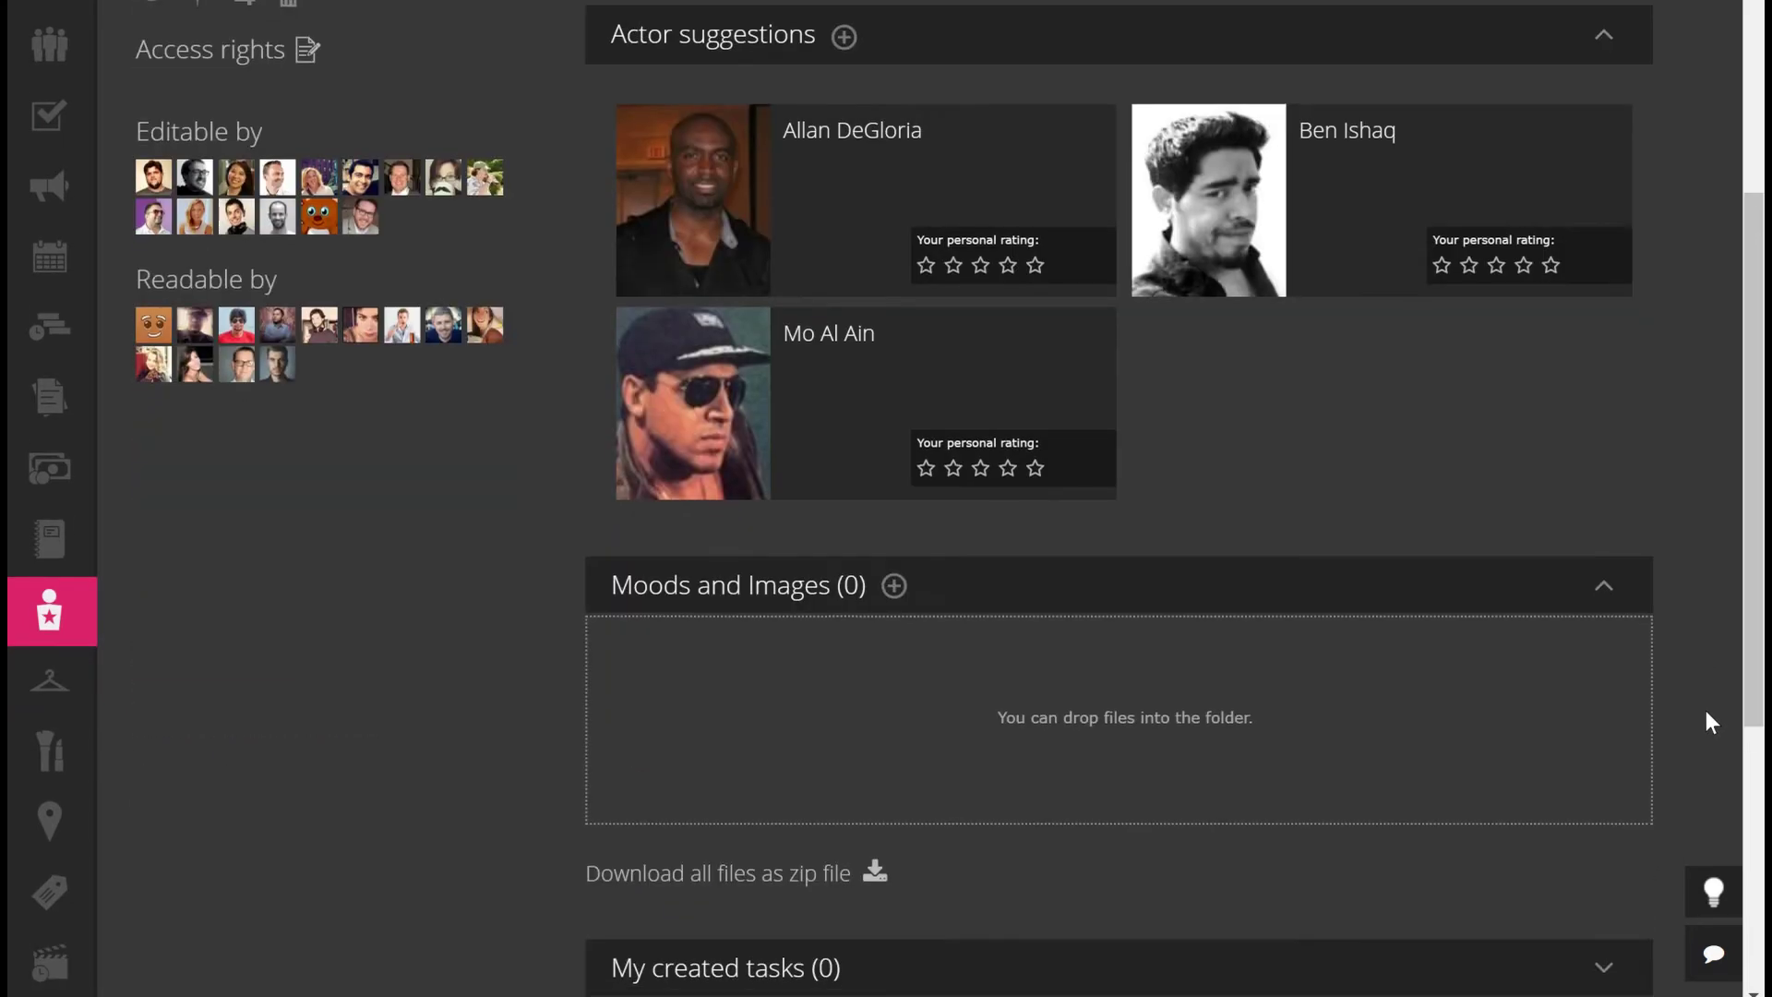
{"action": "scroll", "coordinate": [1706, 712], "scroll_direction": "down", "scroll_amount": 5}
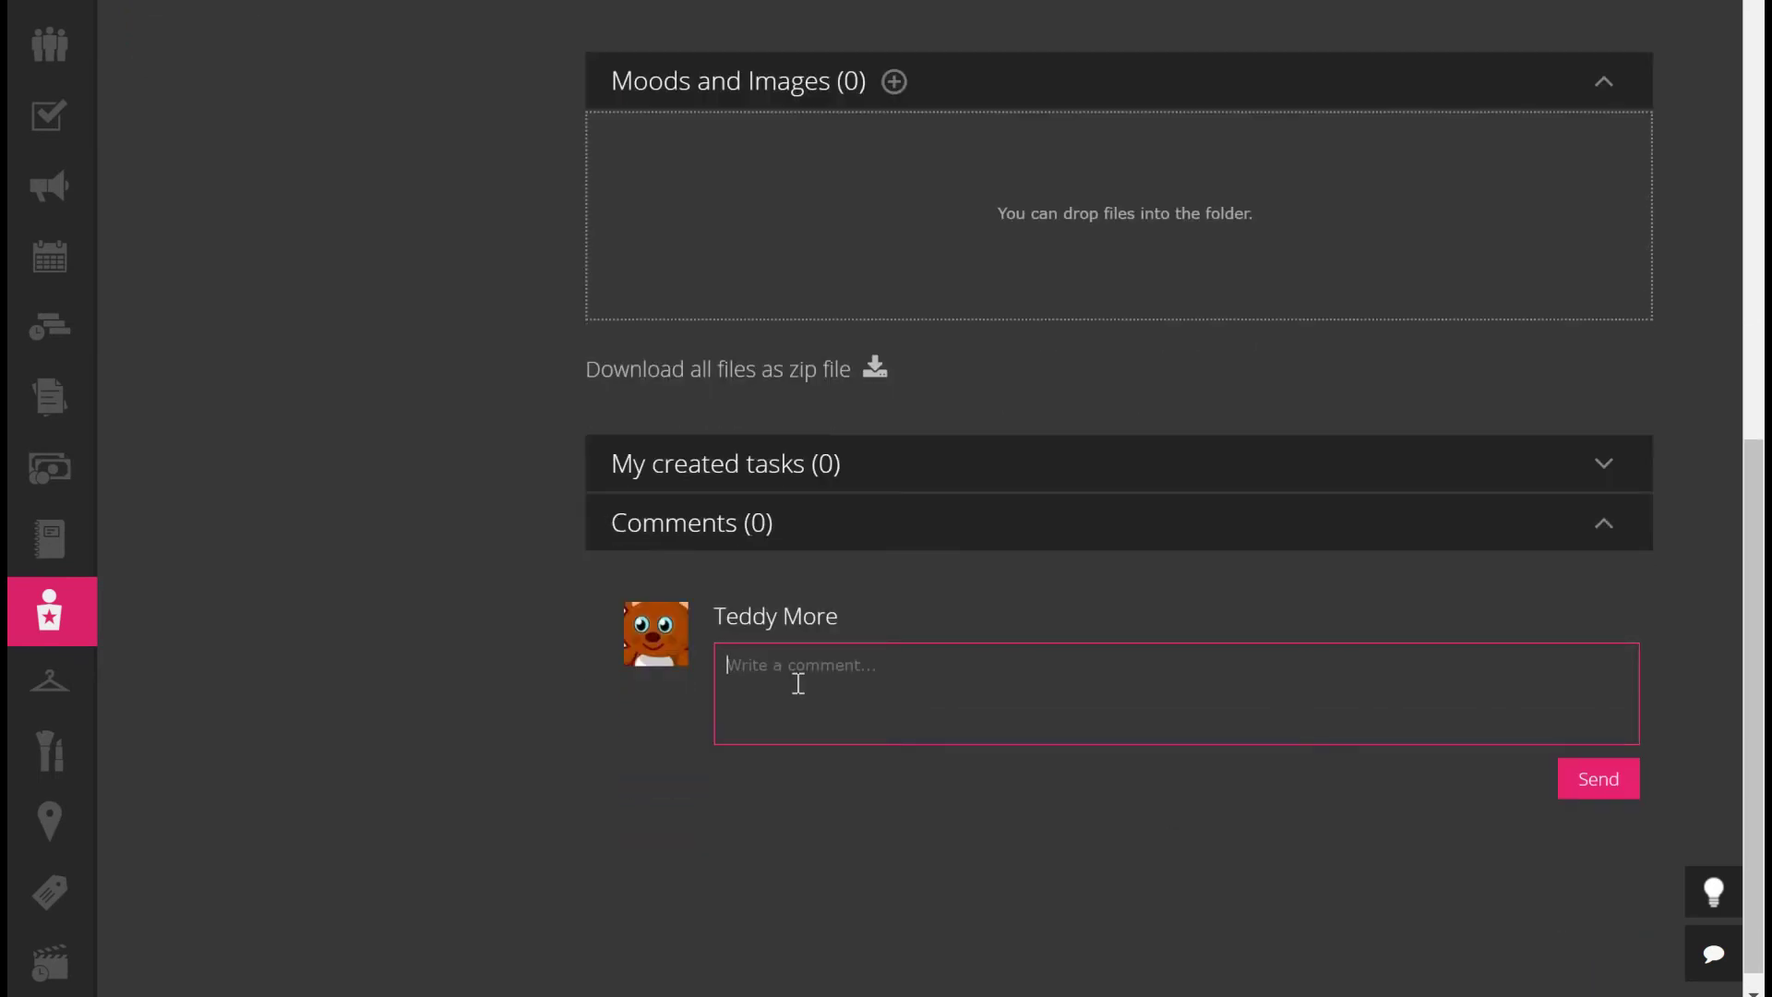
{"action": "type", "text": "@"}
{"action": "type", "text": "d"}
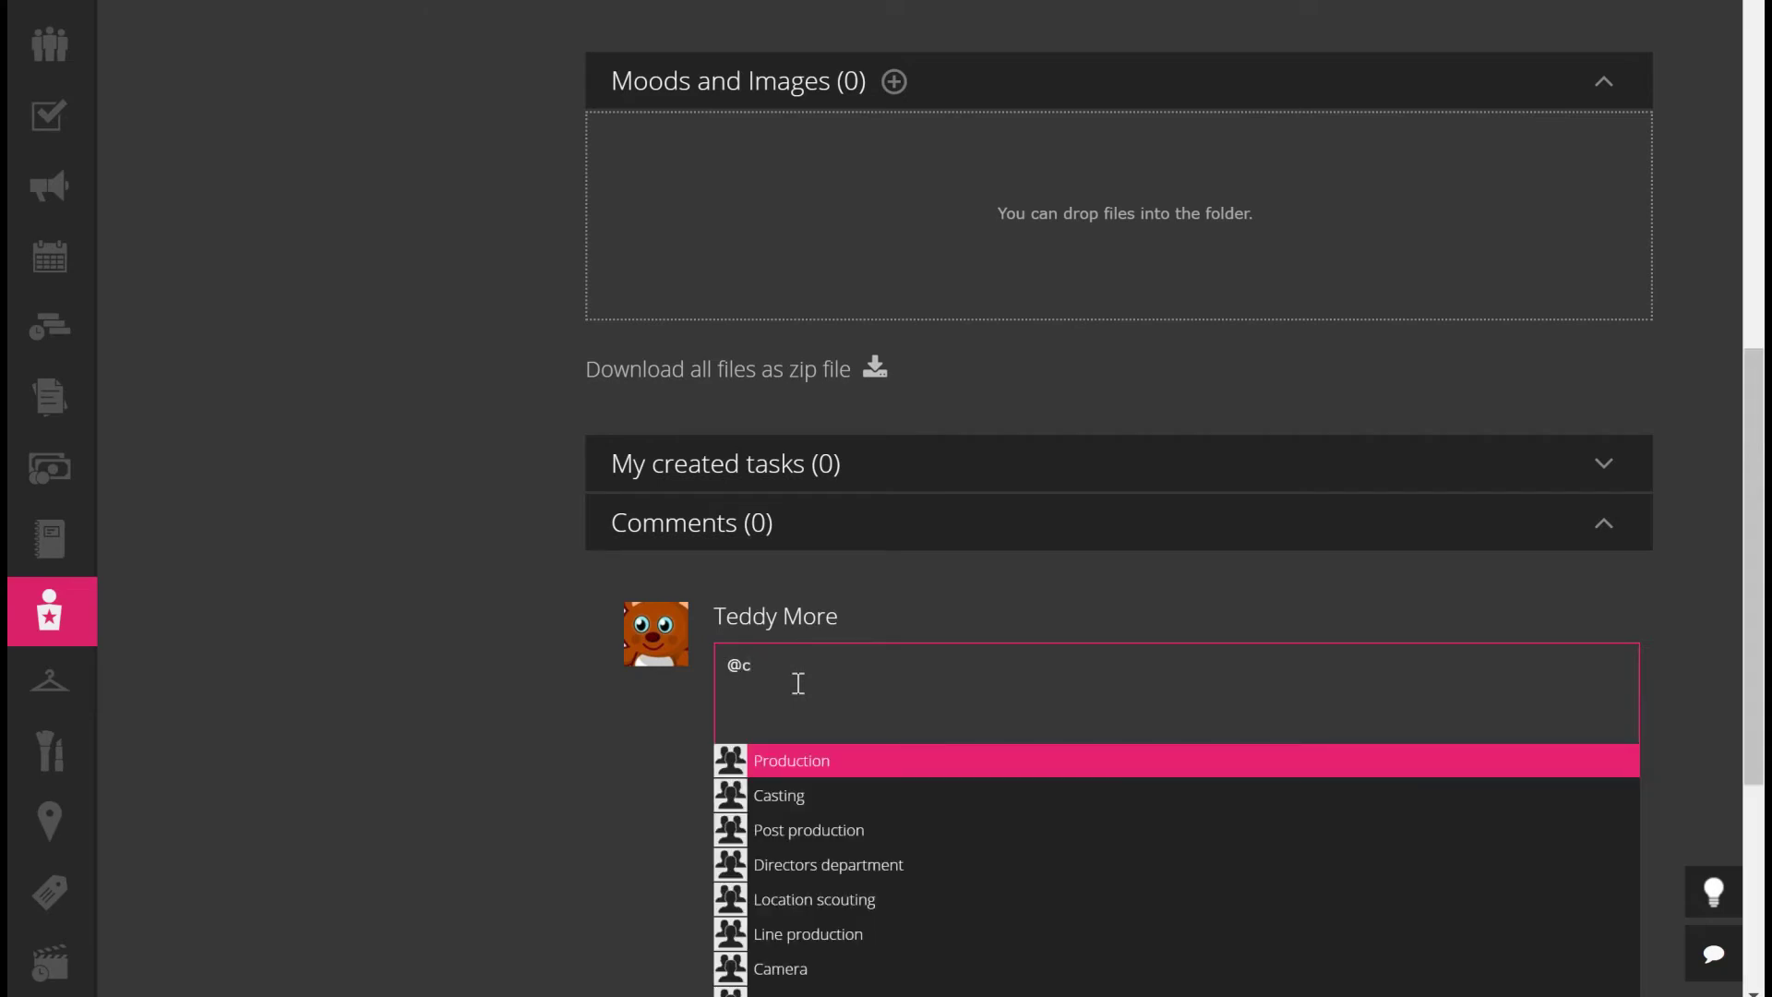
{"action": "type", "text": "as"}
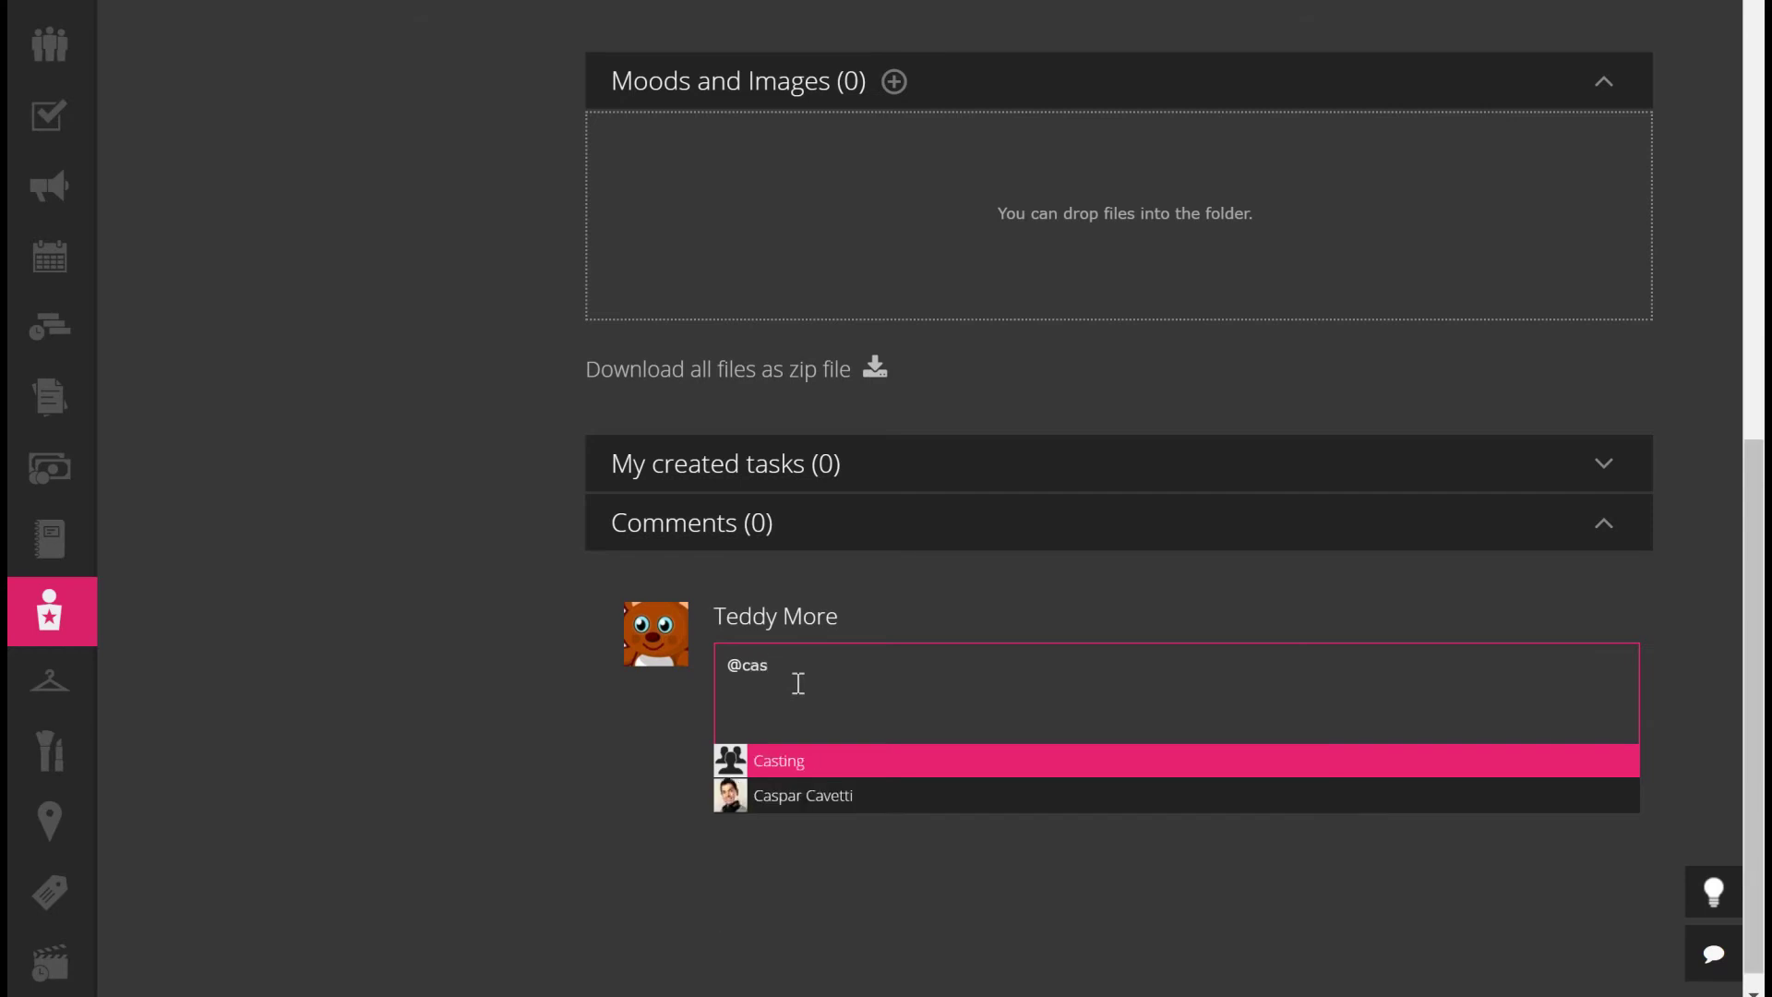
{"action": "left_click", "coordinate": [818, 760]}
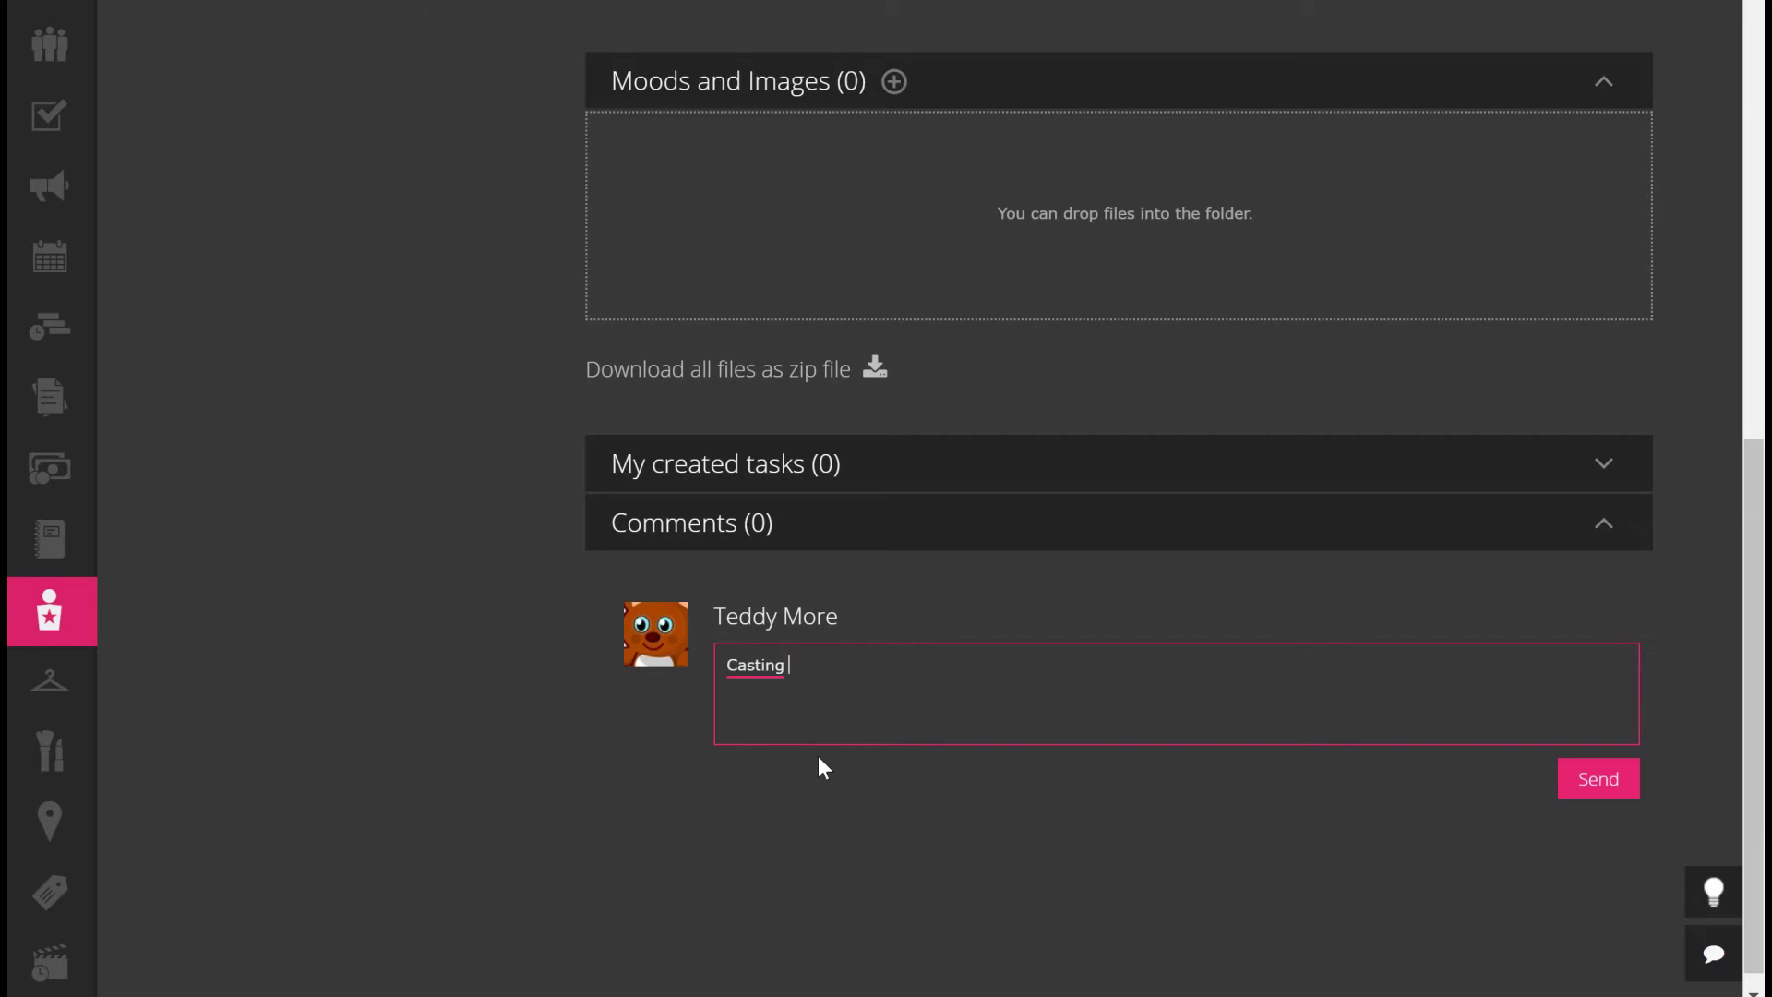
{"action": "type", "text": "Here we go, finally have some "}
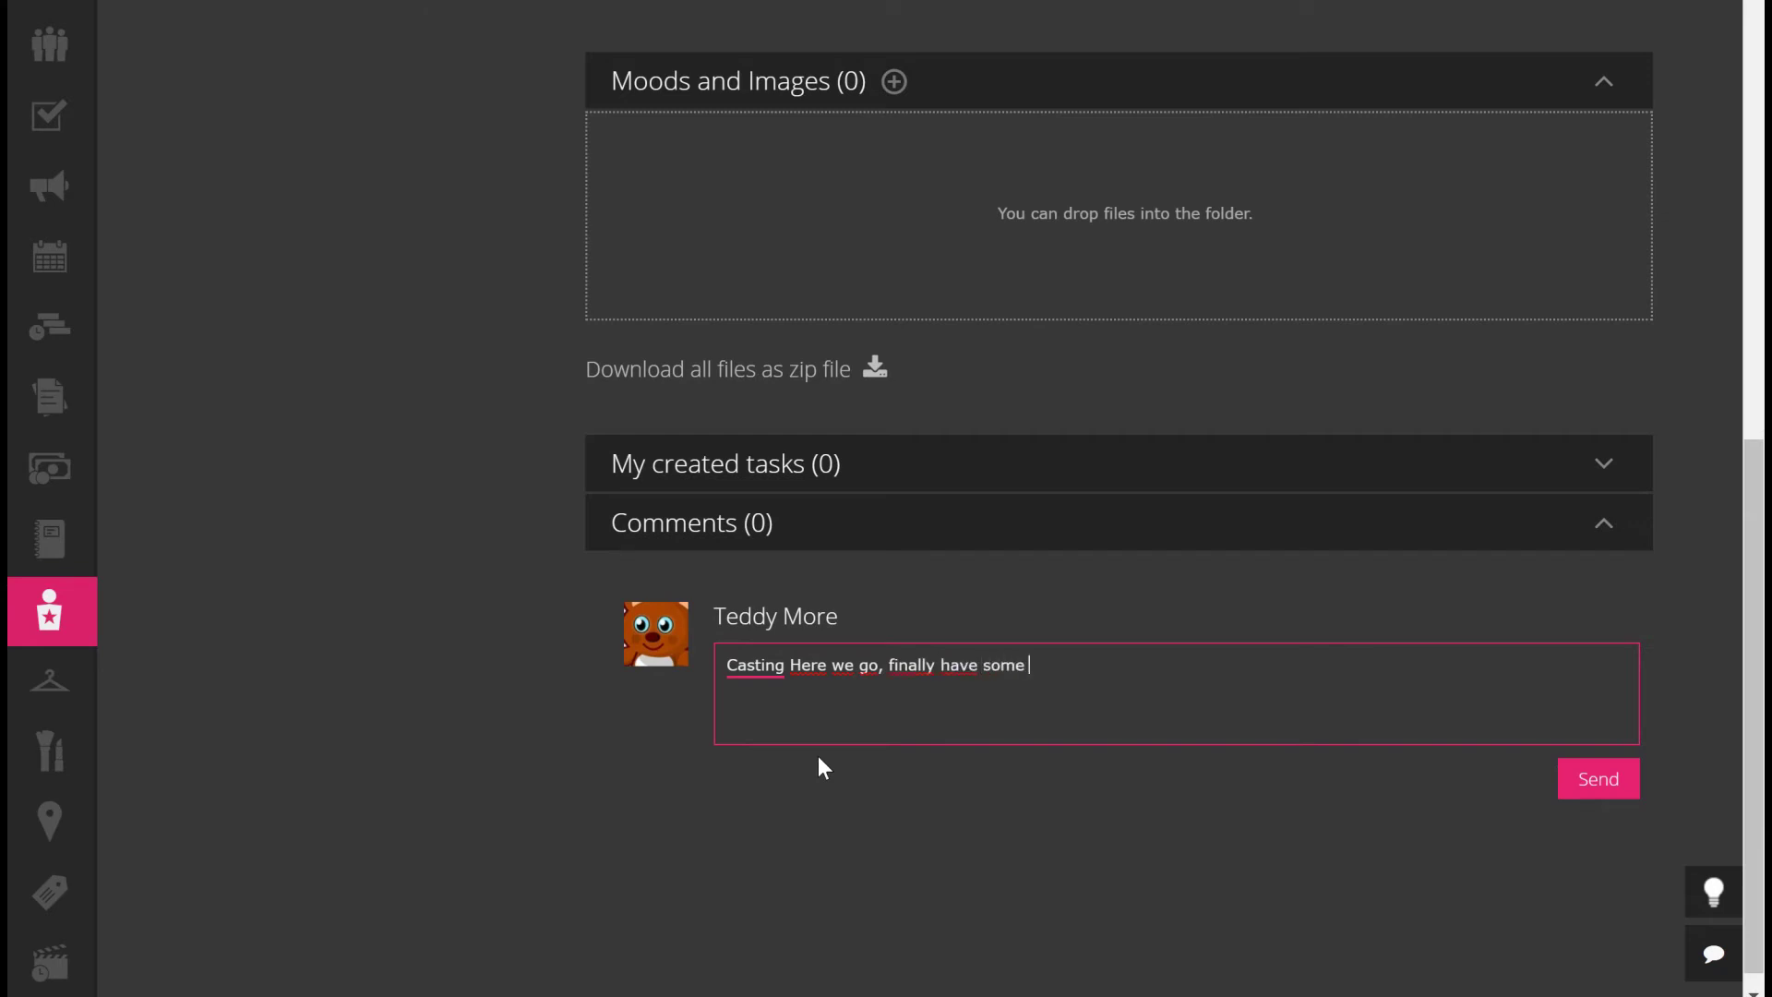
{"action": "type", "text": "actors for Farid, have "}
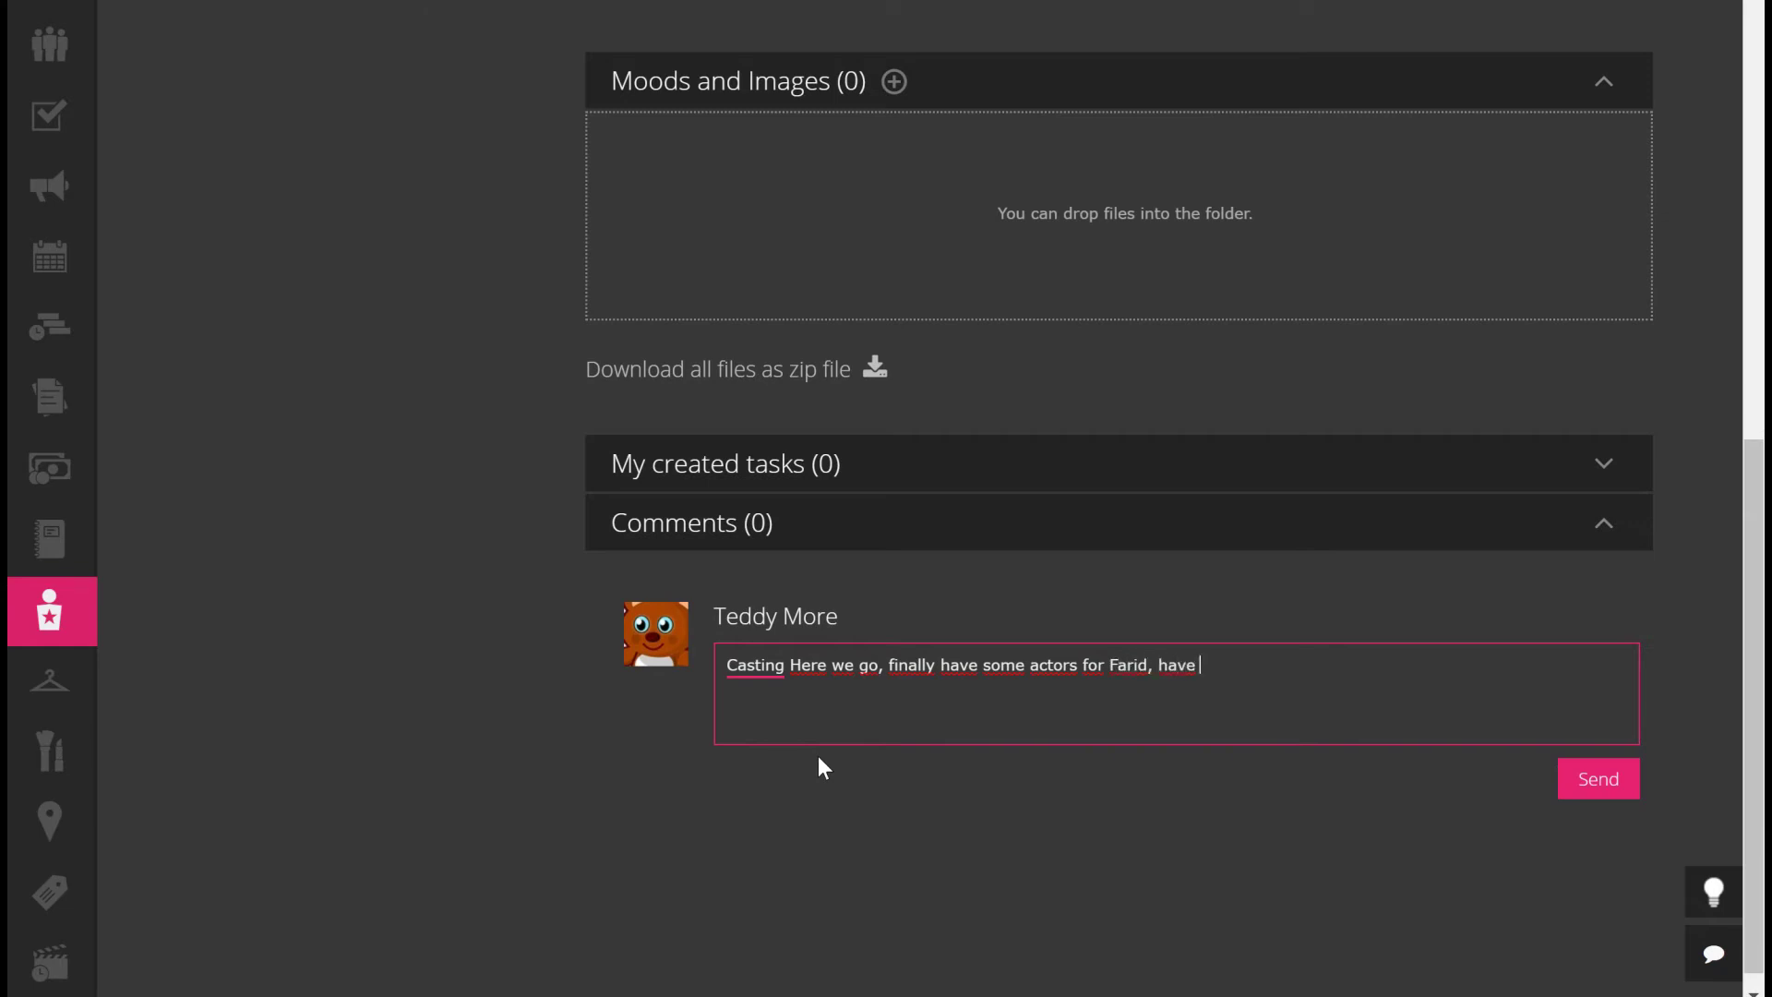
{"action": "type", "text": "a look, please"}
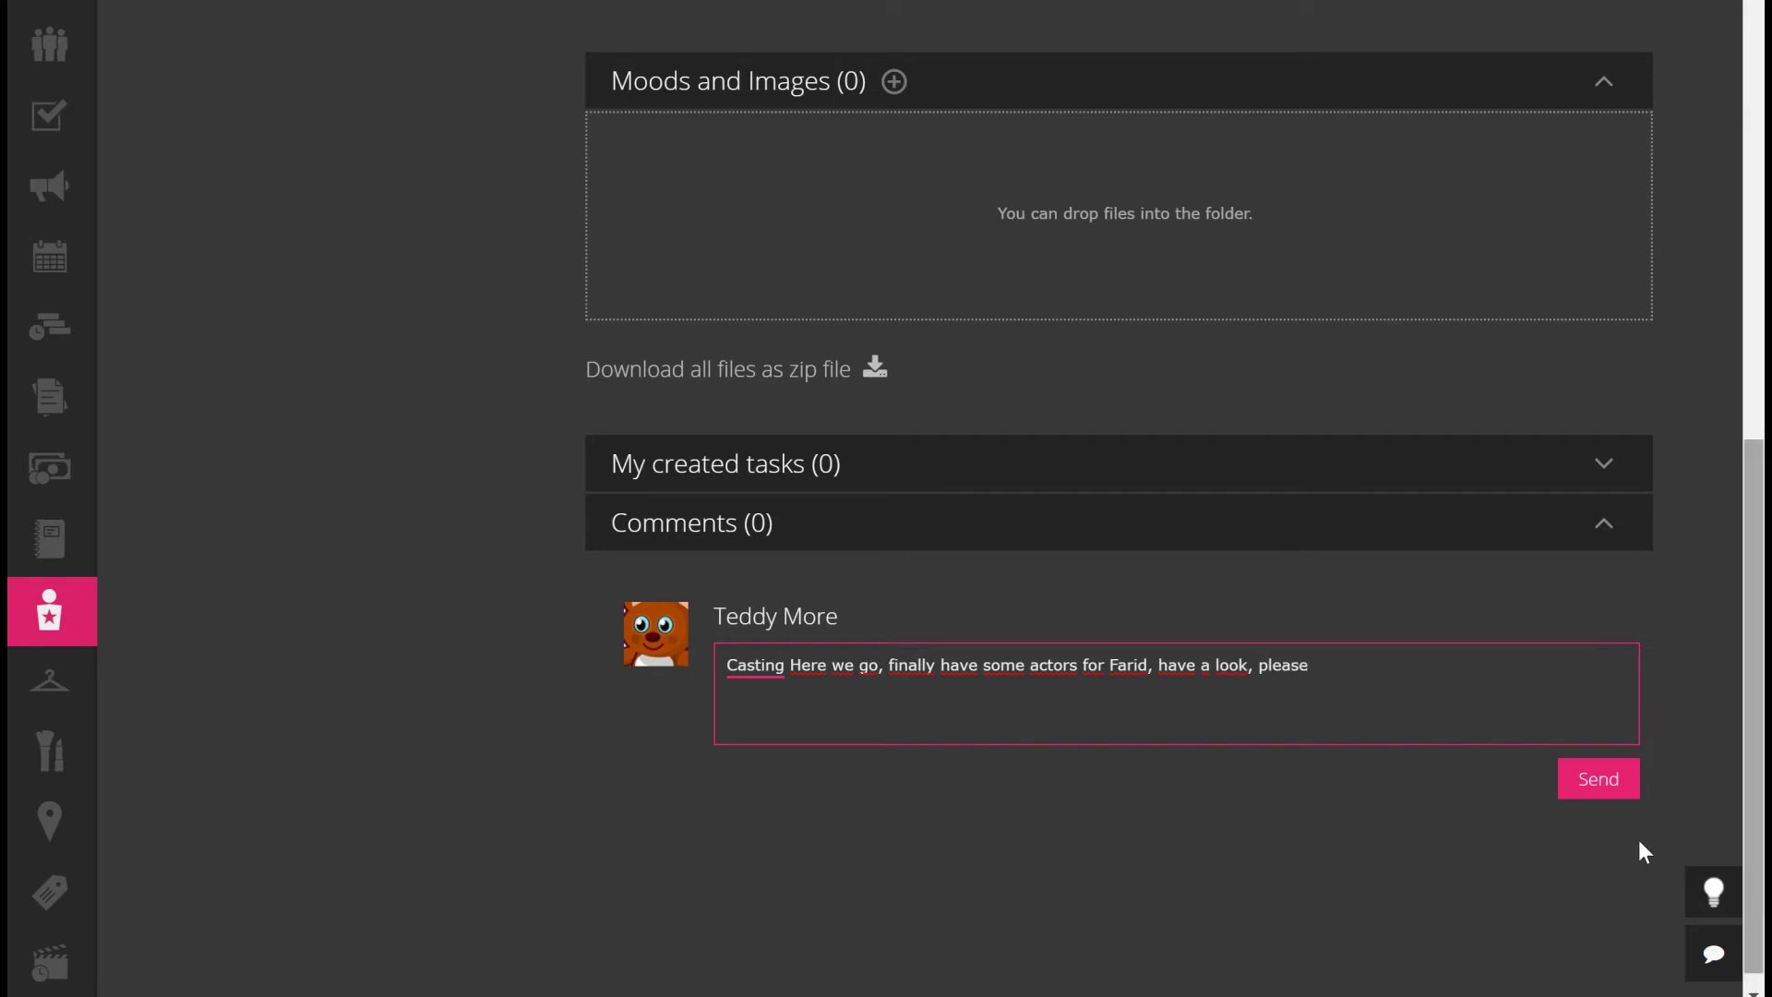
{"action": "left_click", "coordinate": [1613, 789]}
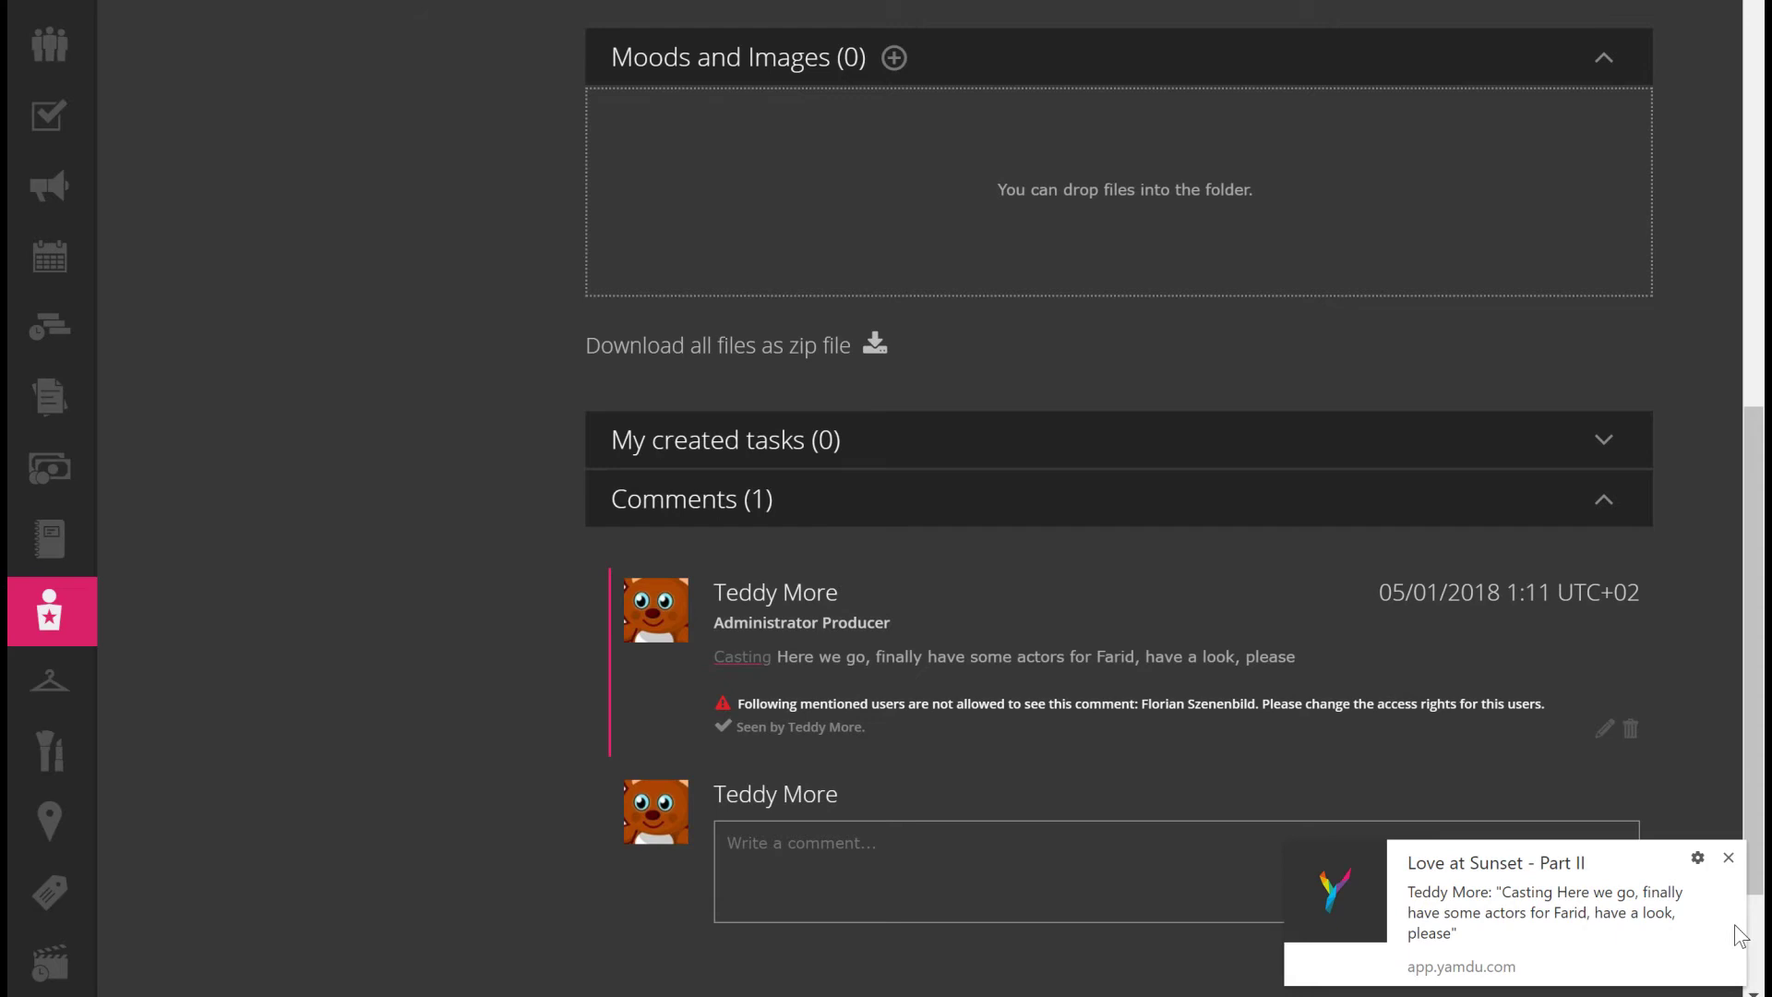
{"action": "left_click", "coordinate": [1728, 859]}
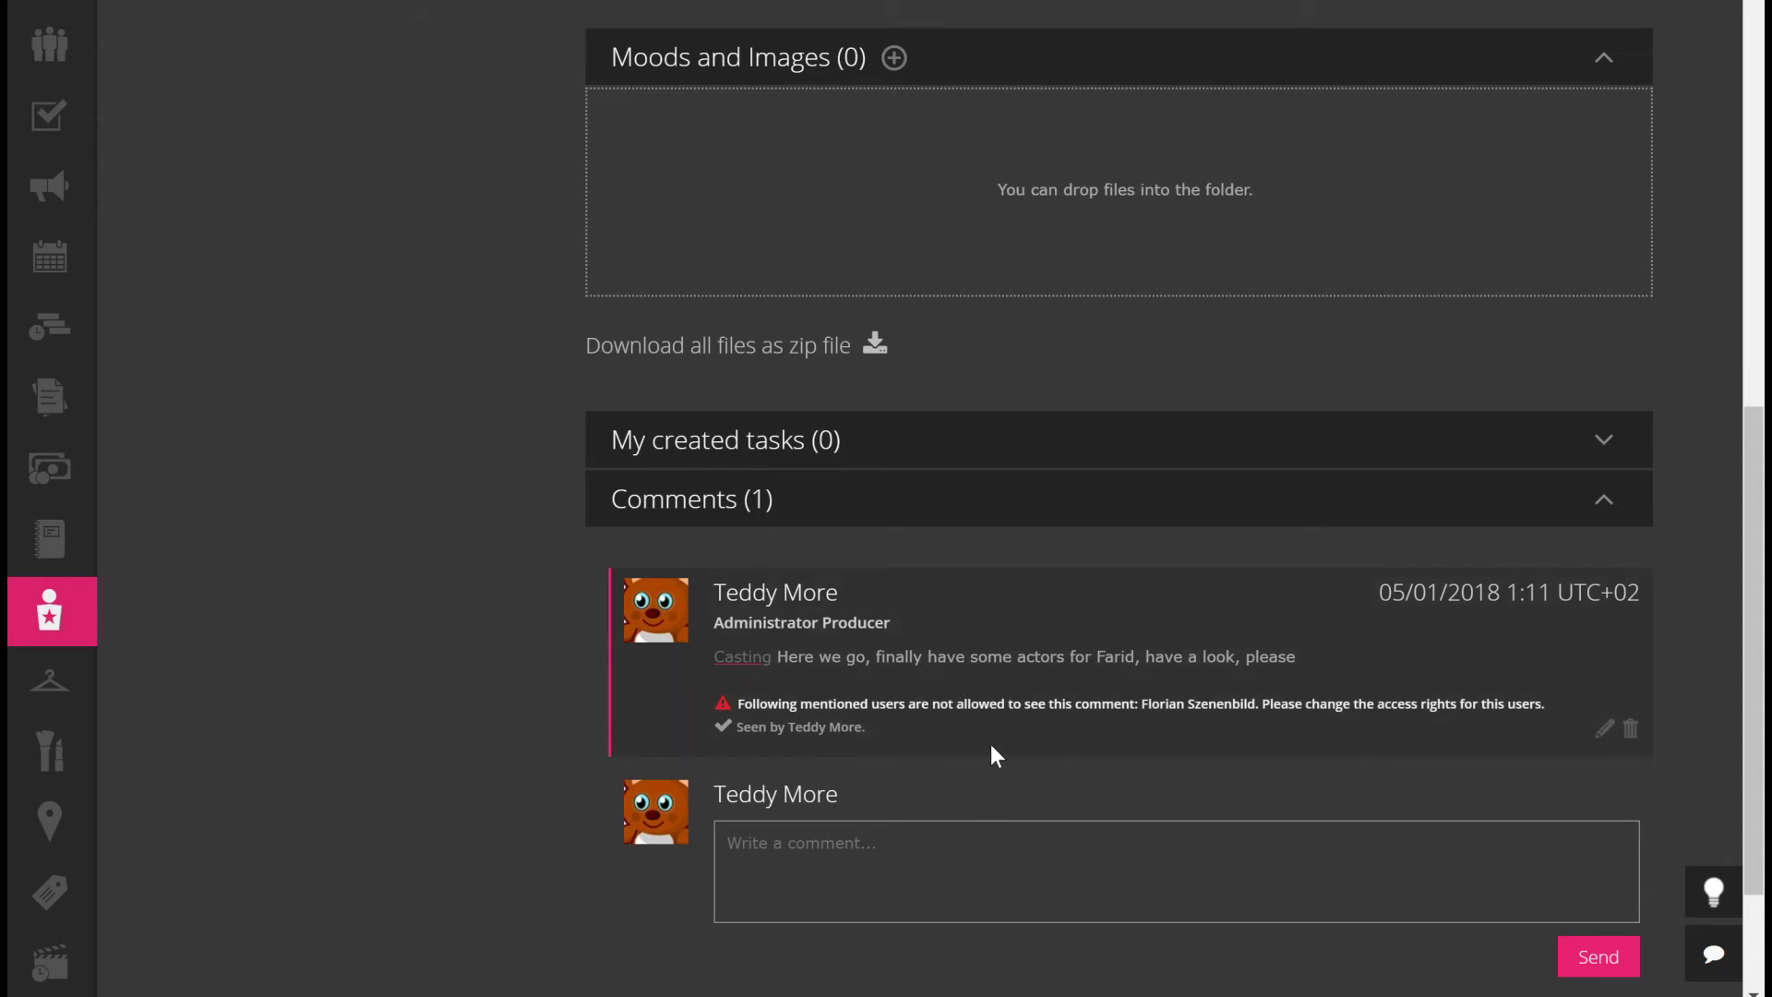
{"action": "scroll", "coordinate": [1065, 626], "scroll_direction": "up", "scroll_amount": 5}
{"action": "scroll", "coordinate": [1063, 624], "scroll_direction": "up", "scroll_amount": 4}
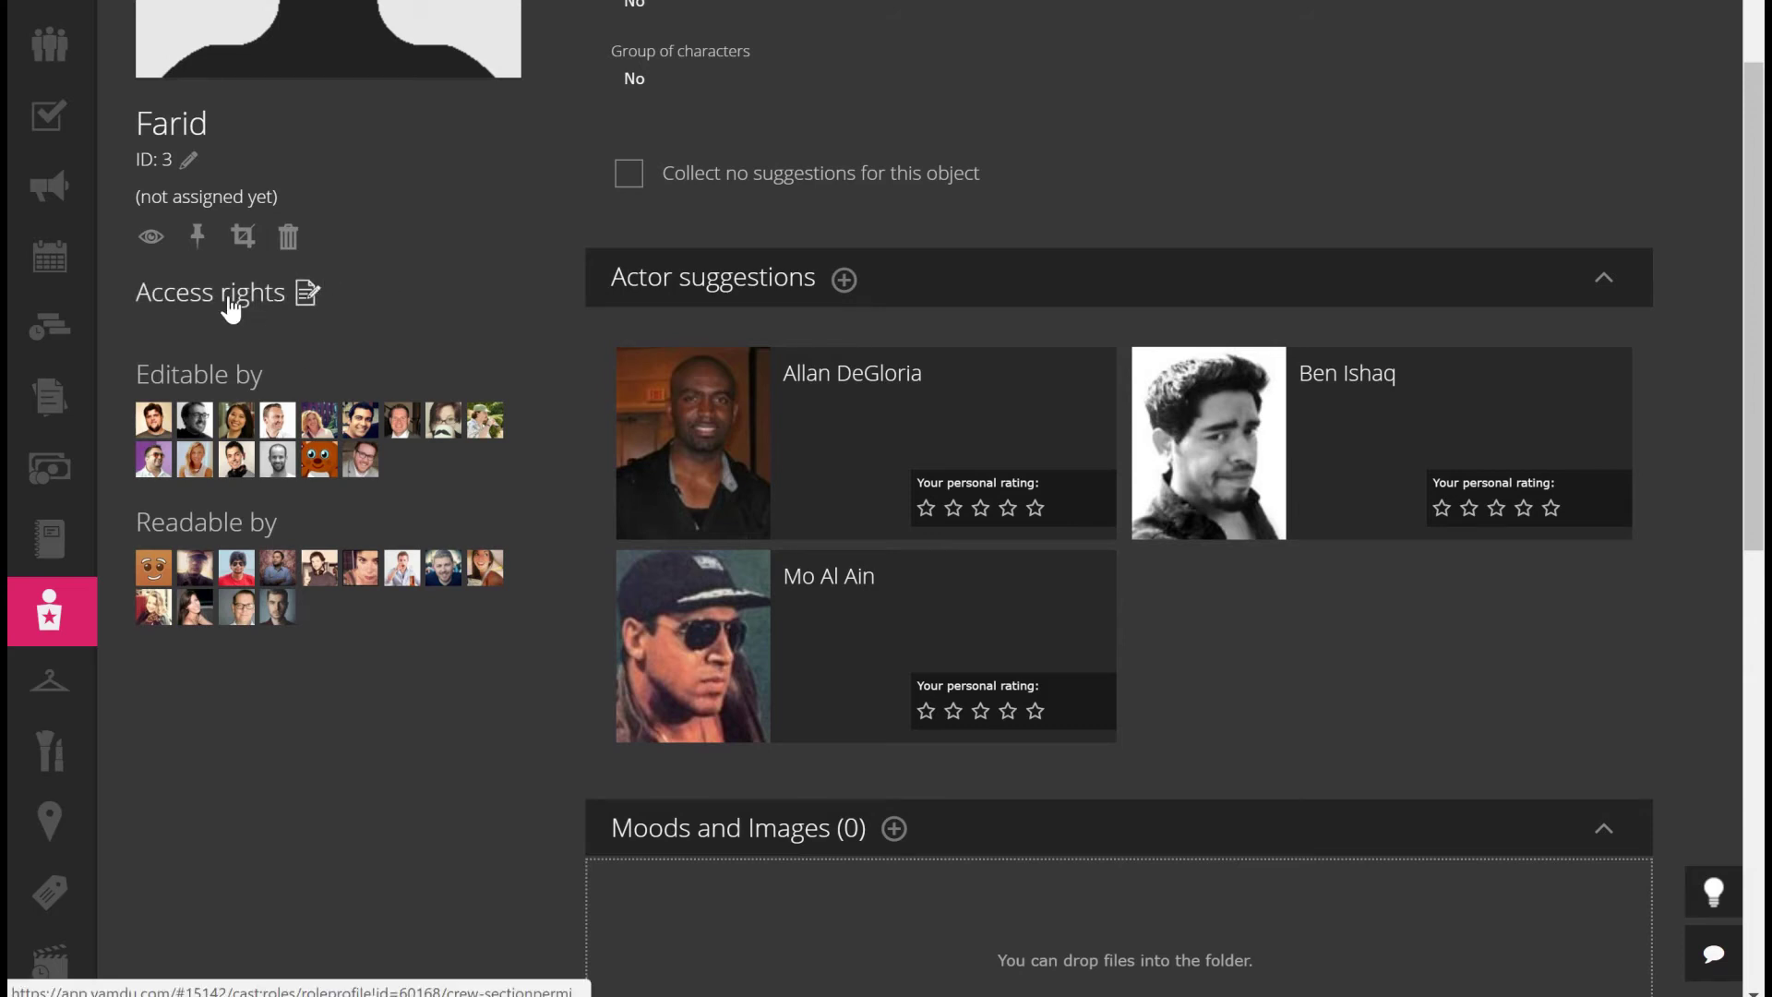
{"action": "scroll", "coordinate": [312, 297], "scroll_direction": "up", "scroll_amount": 3}
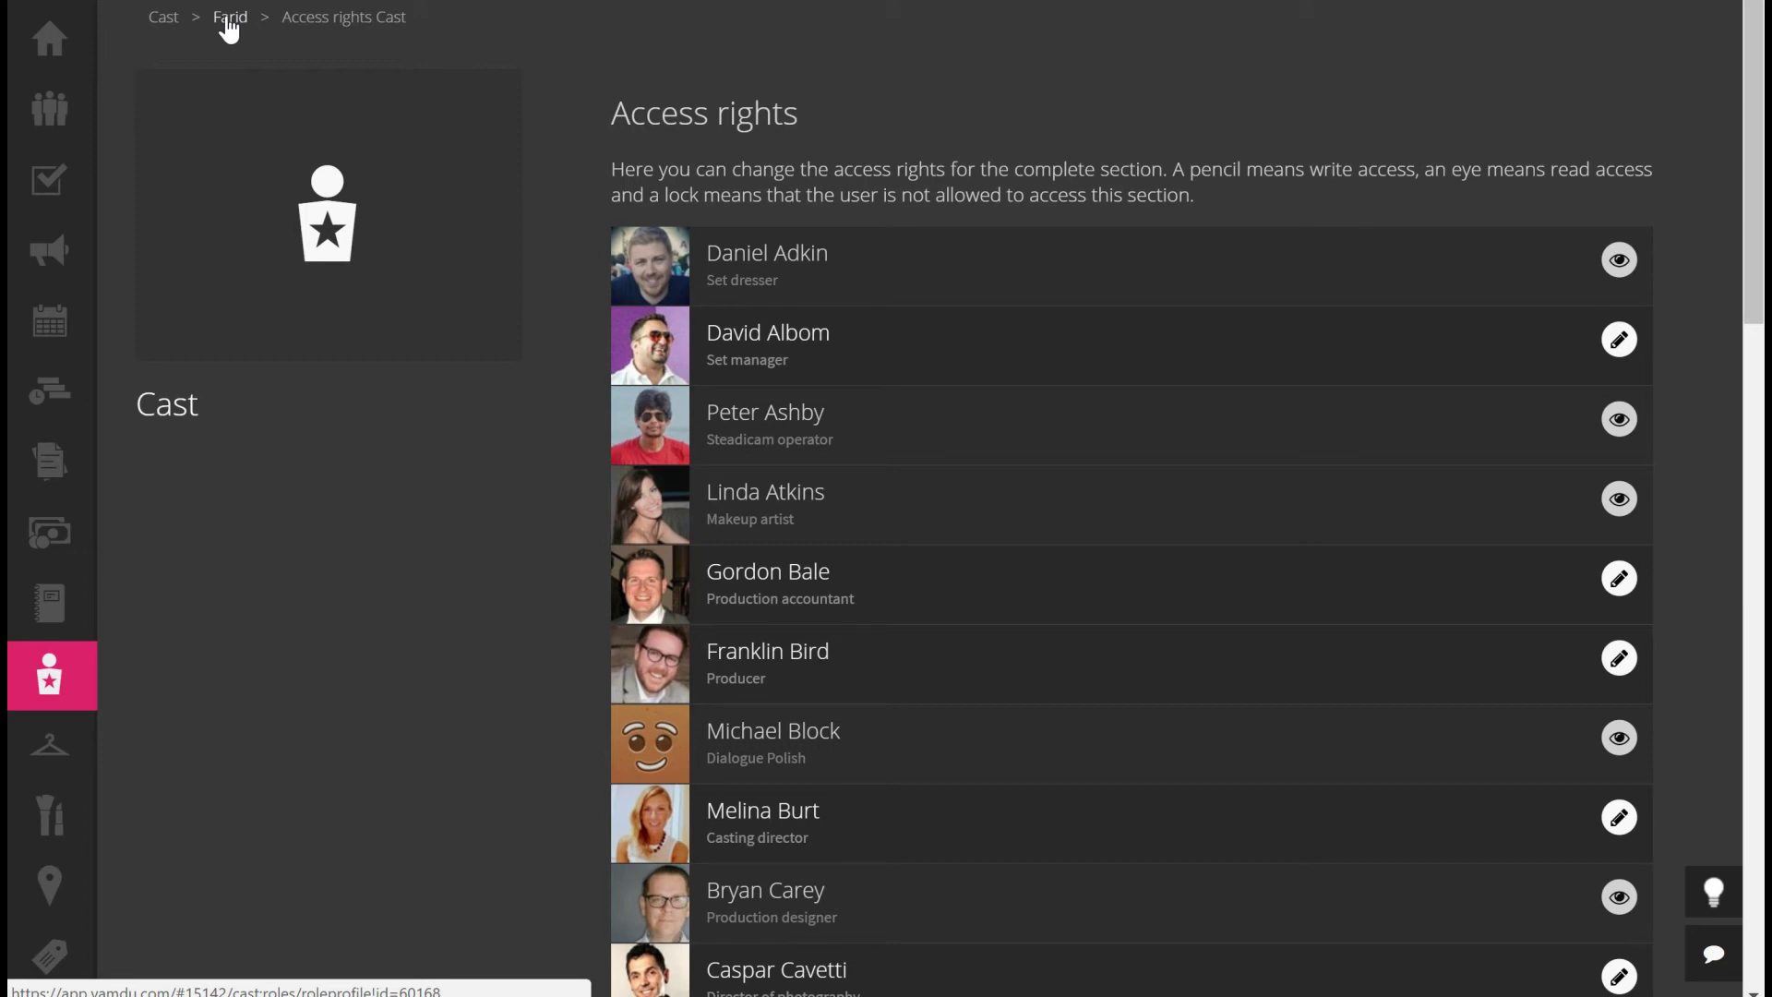
{"action": "left_click", "coordinate": [227, 20]}
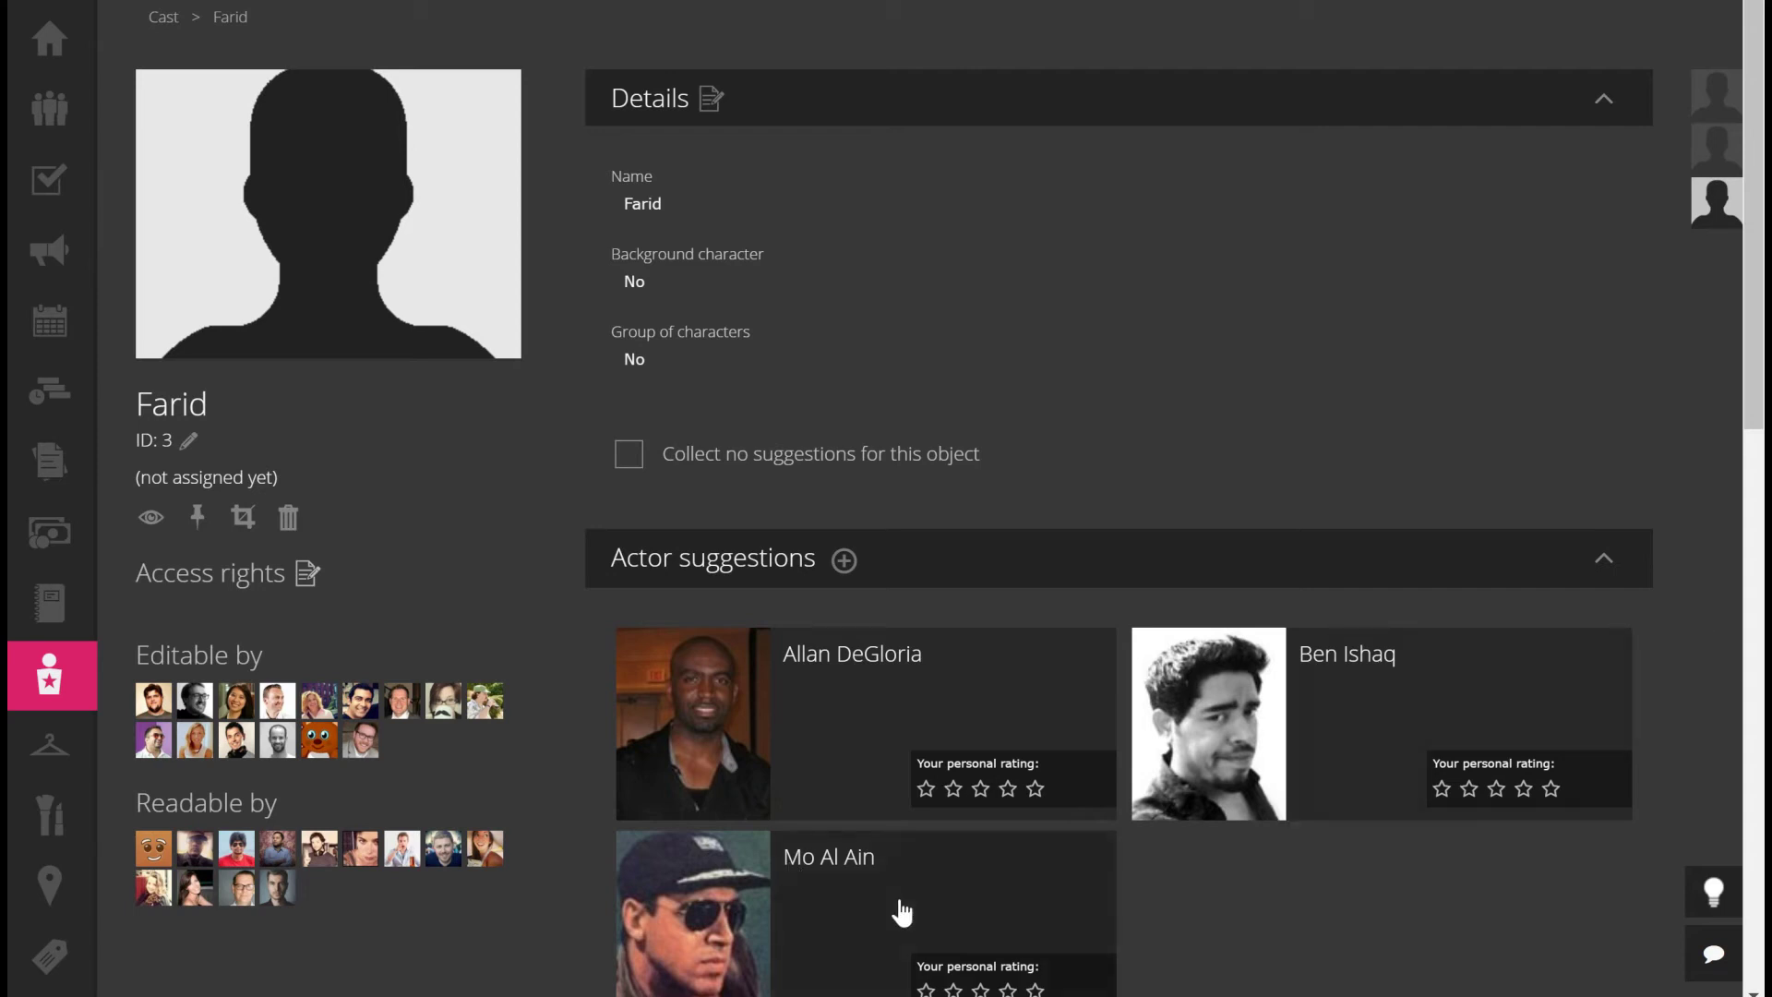
{"action": "scroll", "coordinate": [1751, 360], "scroll_direction": "down", "scroll_amount": 1}
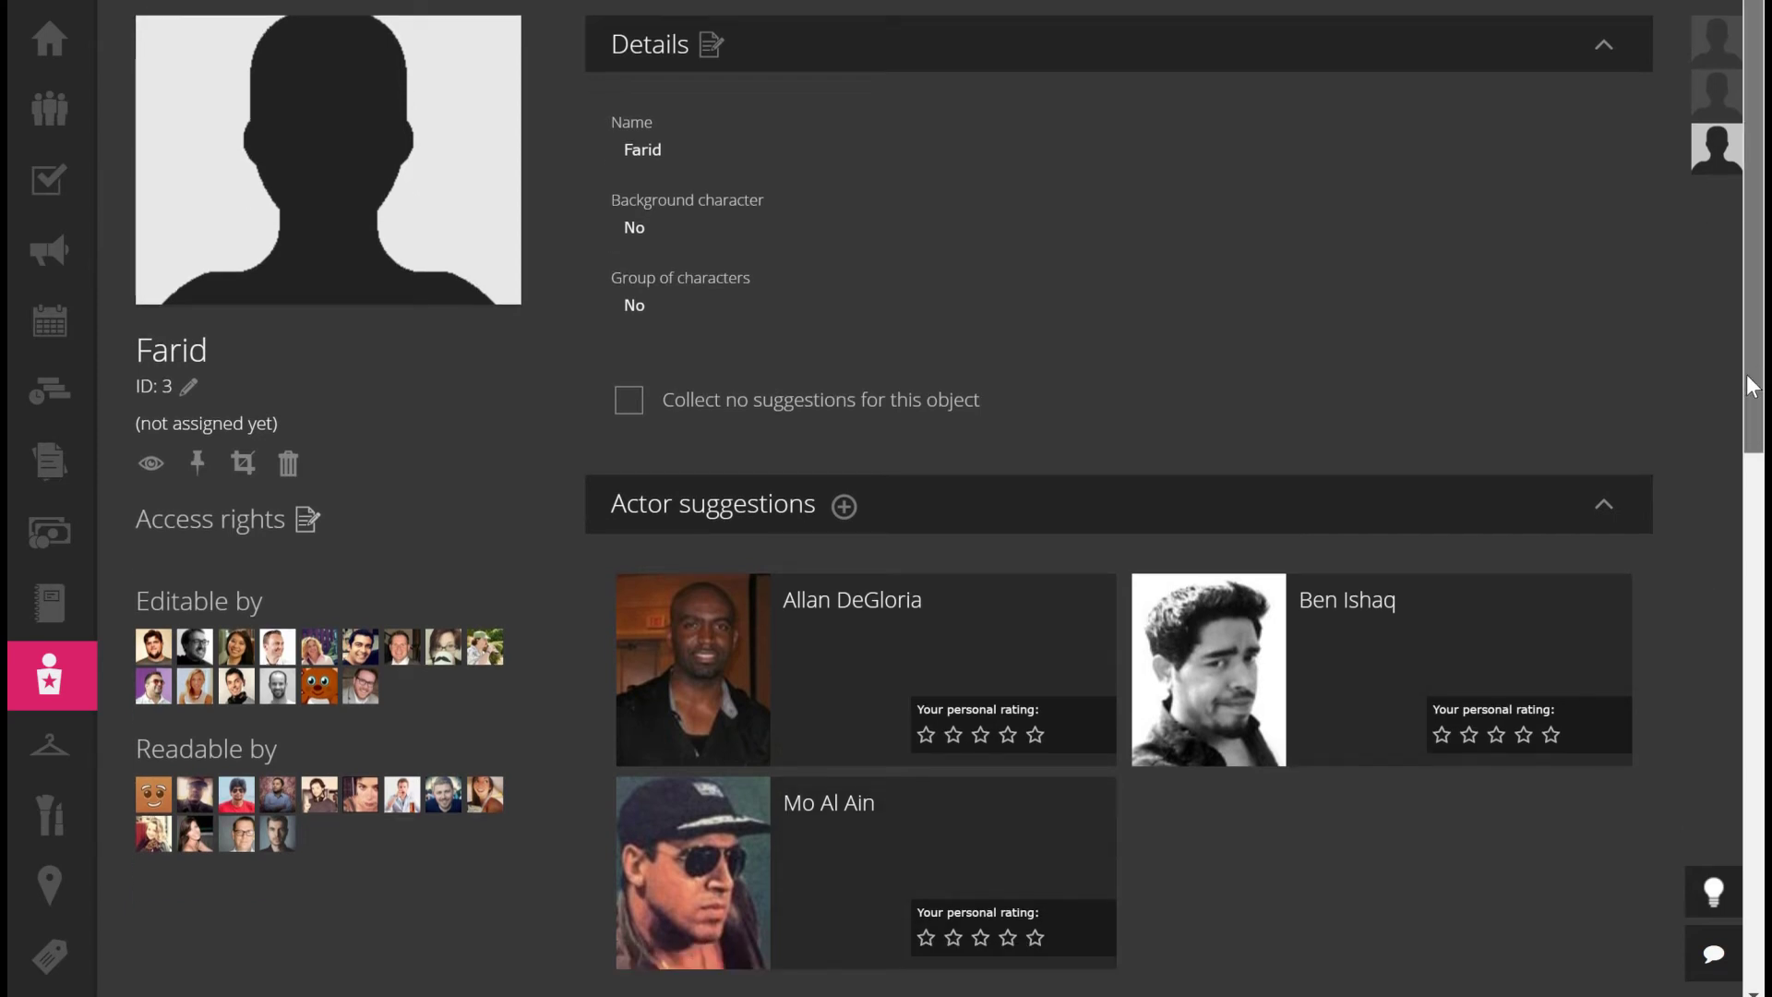
{"action": "mouse_move", "coordinate": [990, 806]}
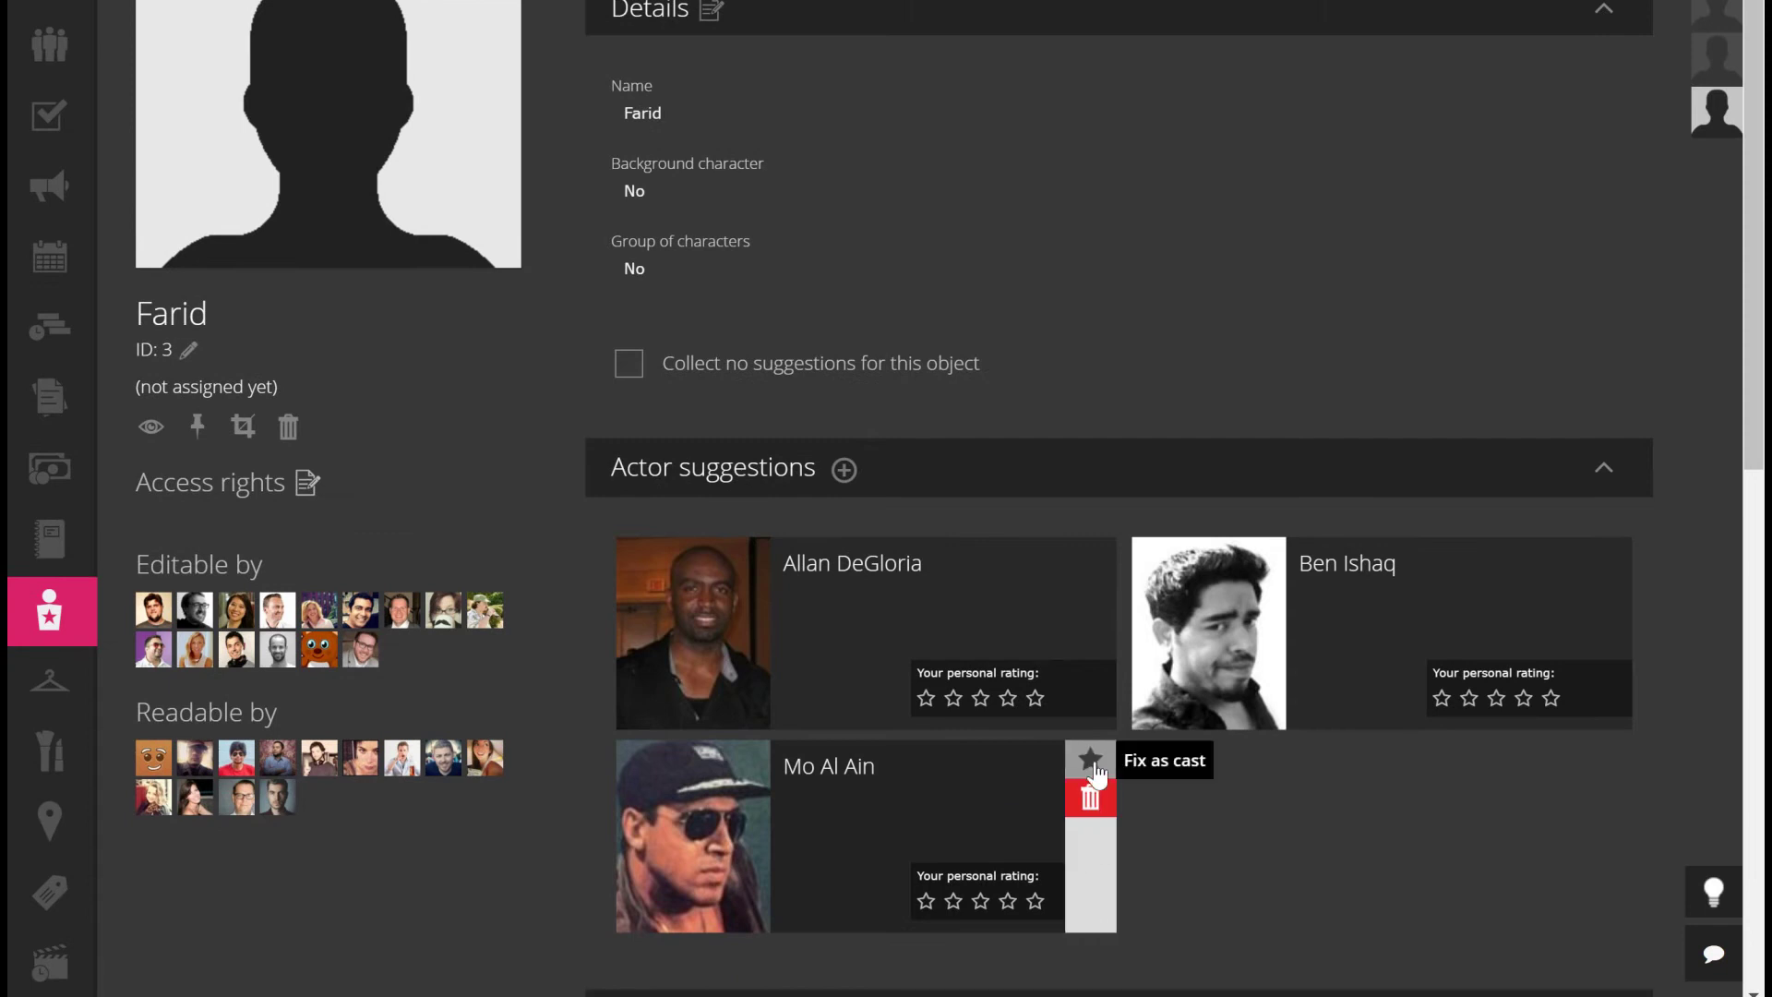
{"action": "left_click", "coordinate": [1093, 773]}
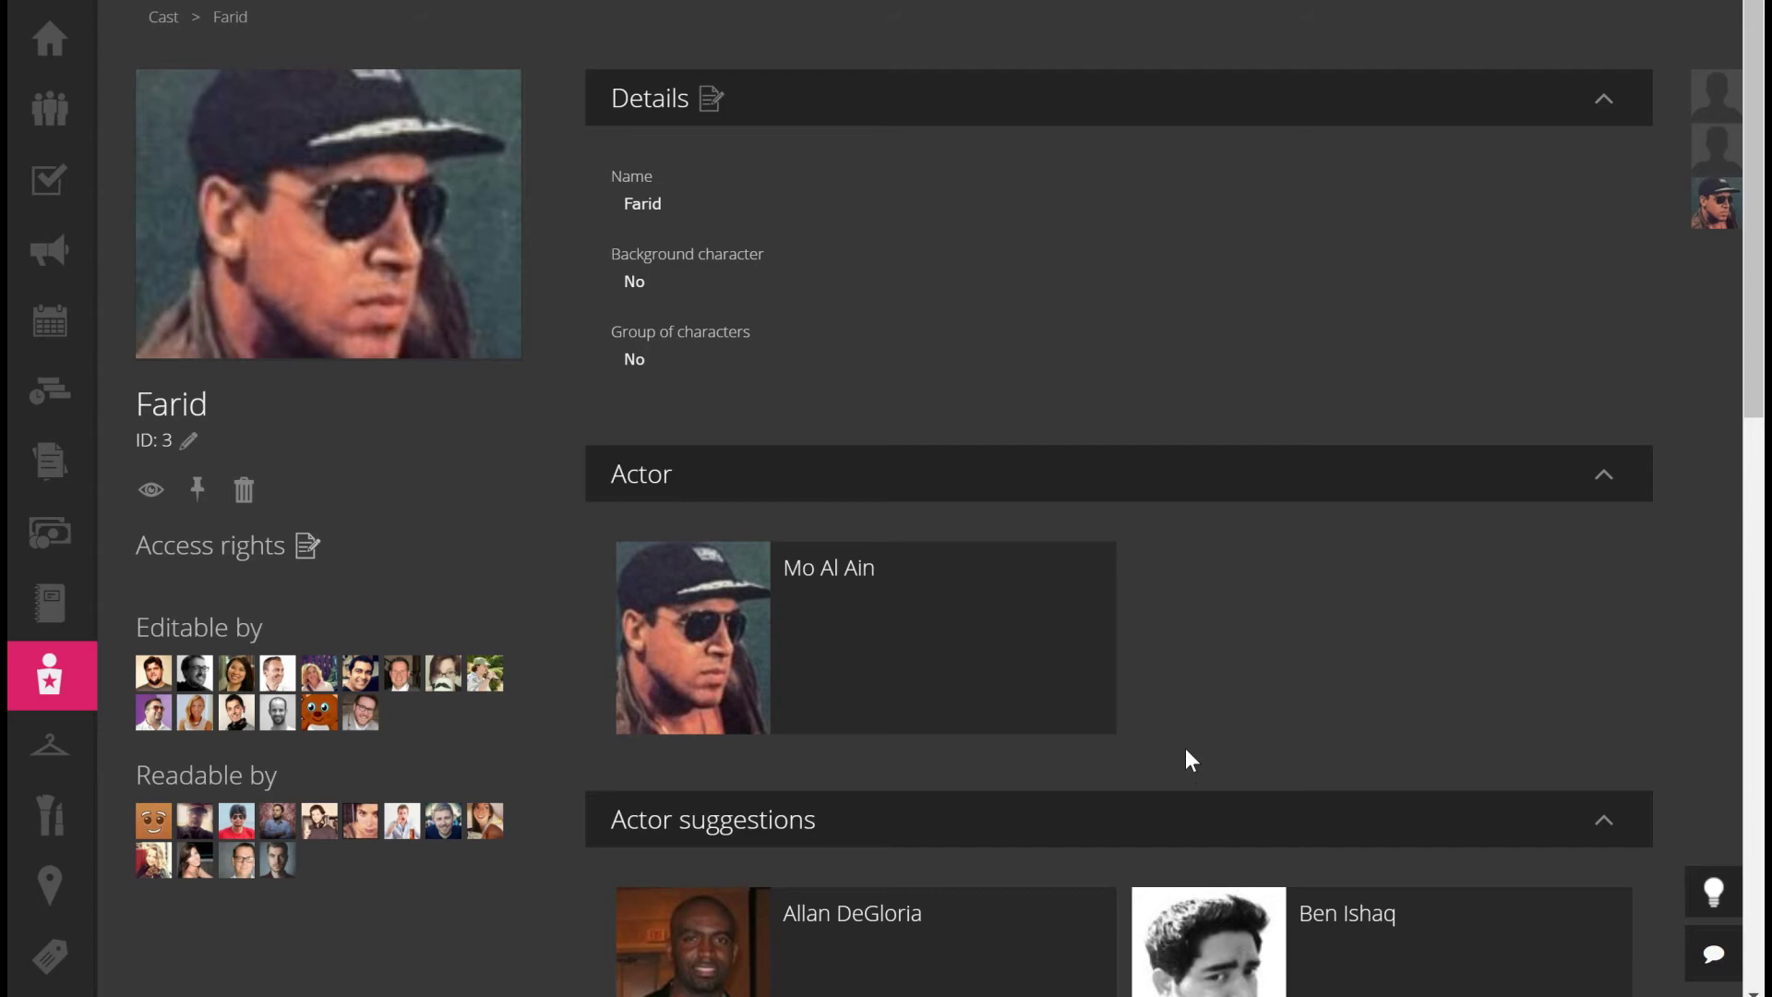
{"action": "mouse_move", "coordinate": [834, 566]}
{"action": "mouse_move", "coordinate": [808, 600]}
{"action": "mouse_move", "coordinate": [1040, 652]}
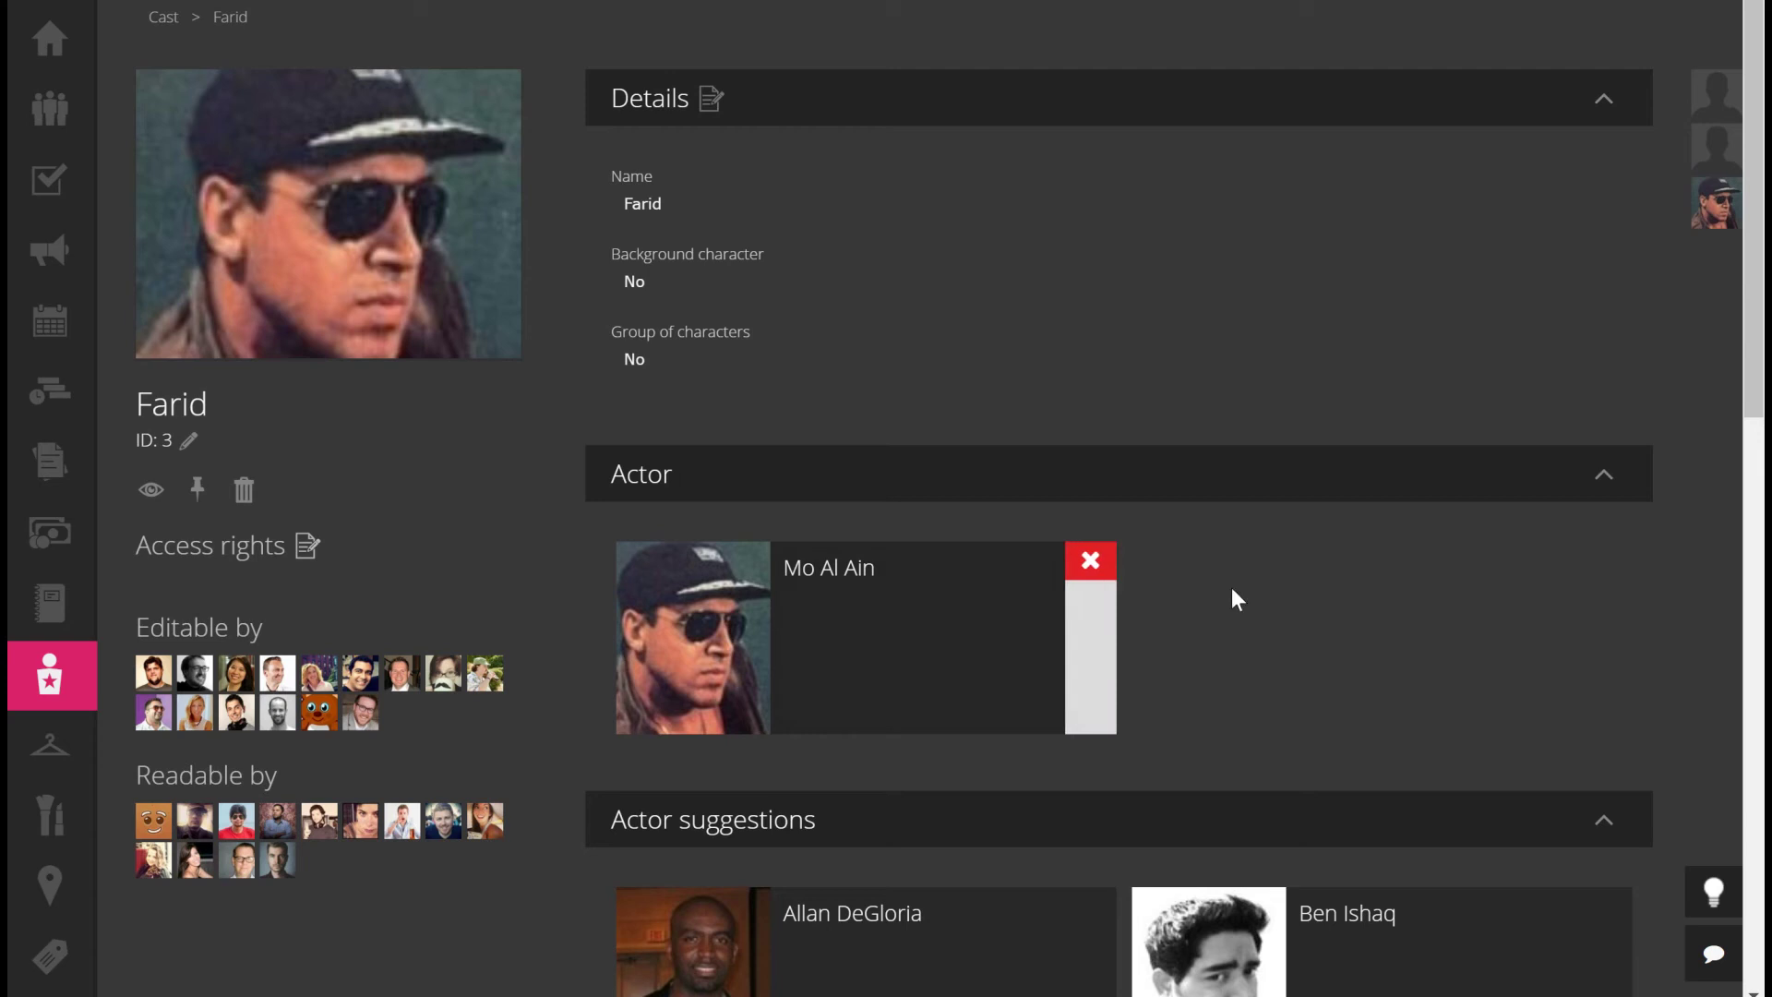
{"action": "left_click", "coordinate": [1092, 561]}
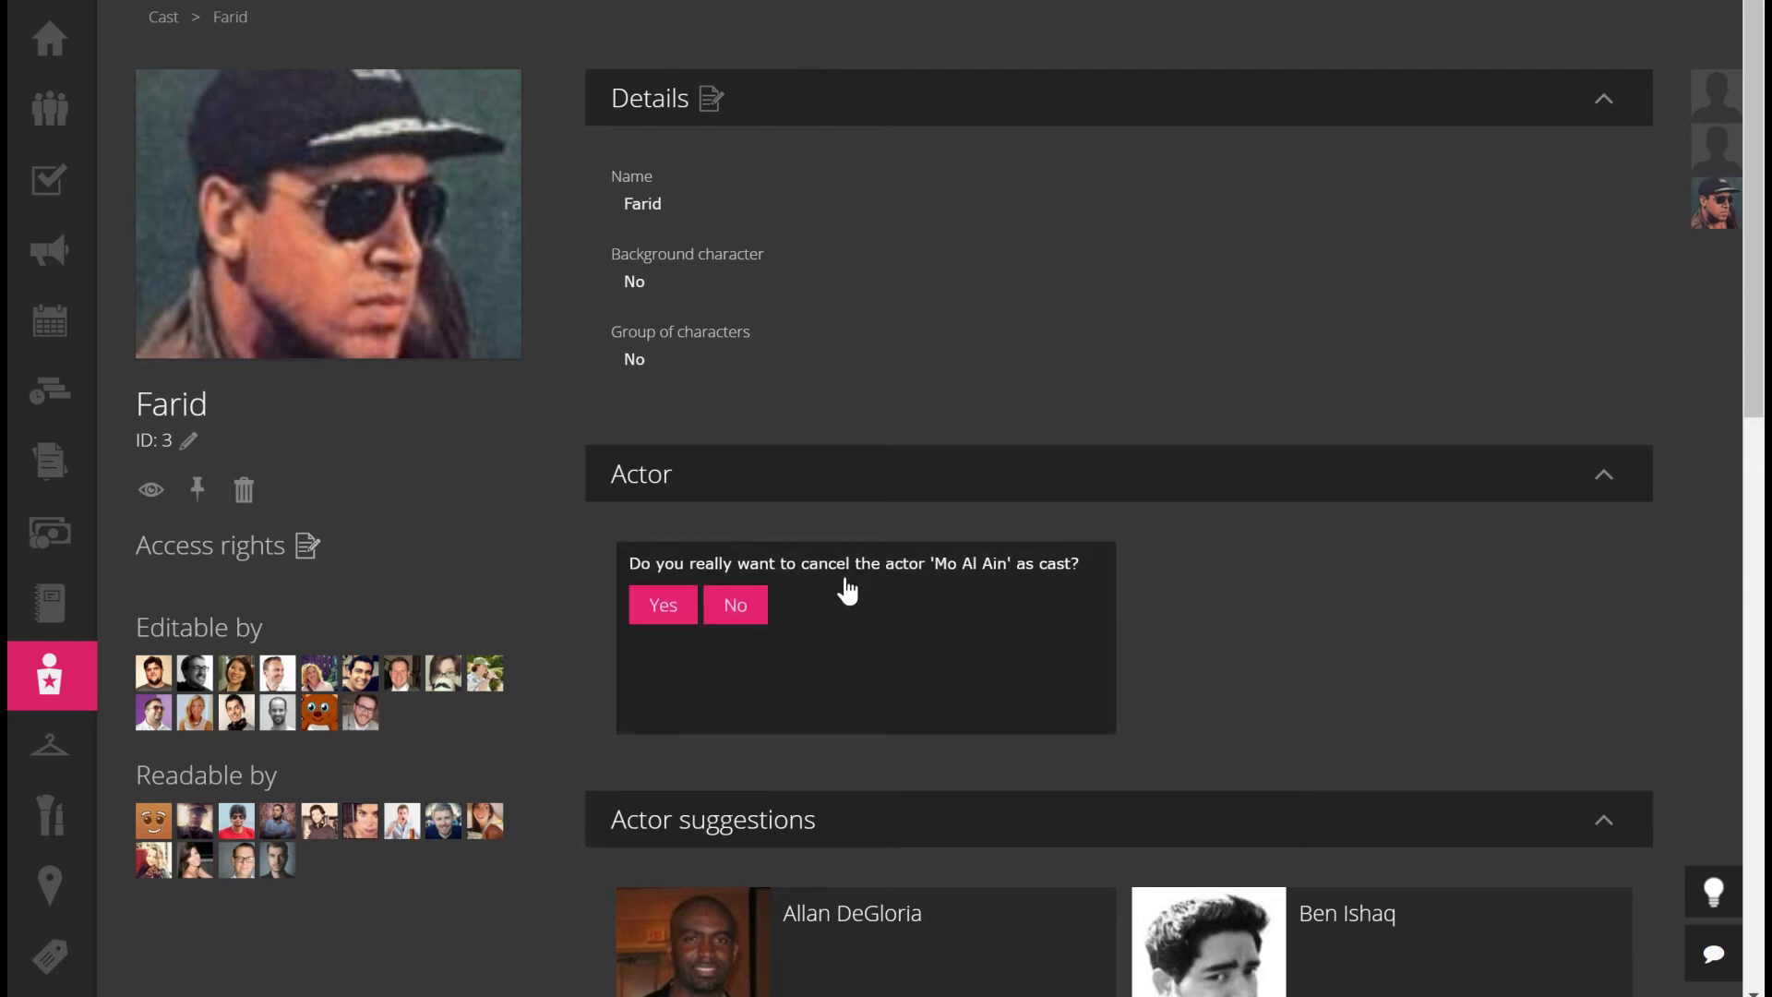
{"action": "left_click", "coordinate": [652, 617]}
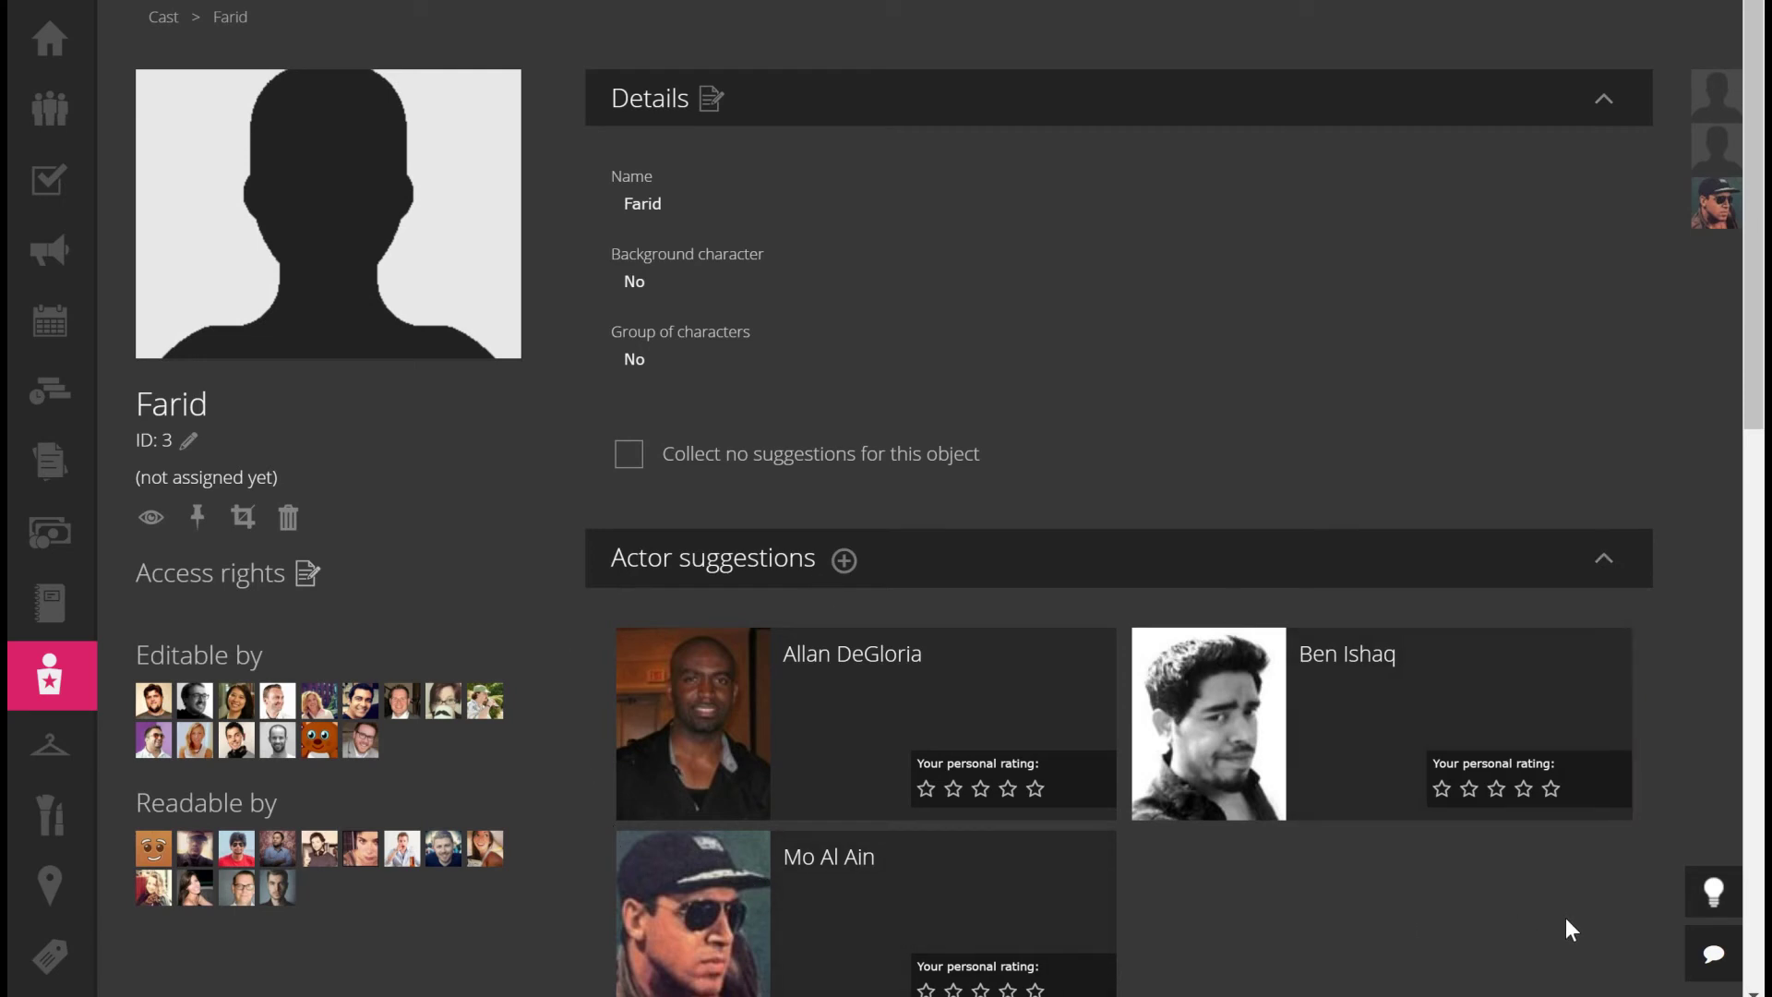
{"action": "mouse_move", "coordinate": [1016, 696]}
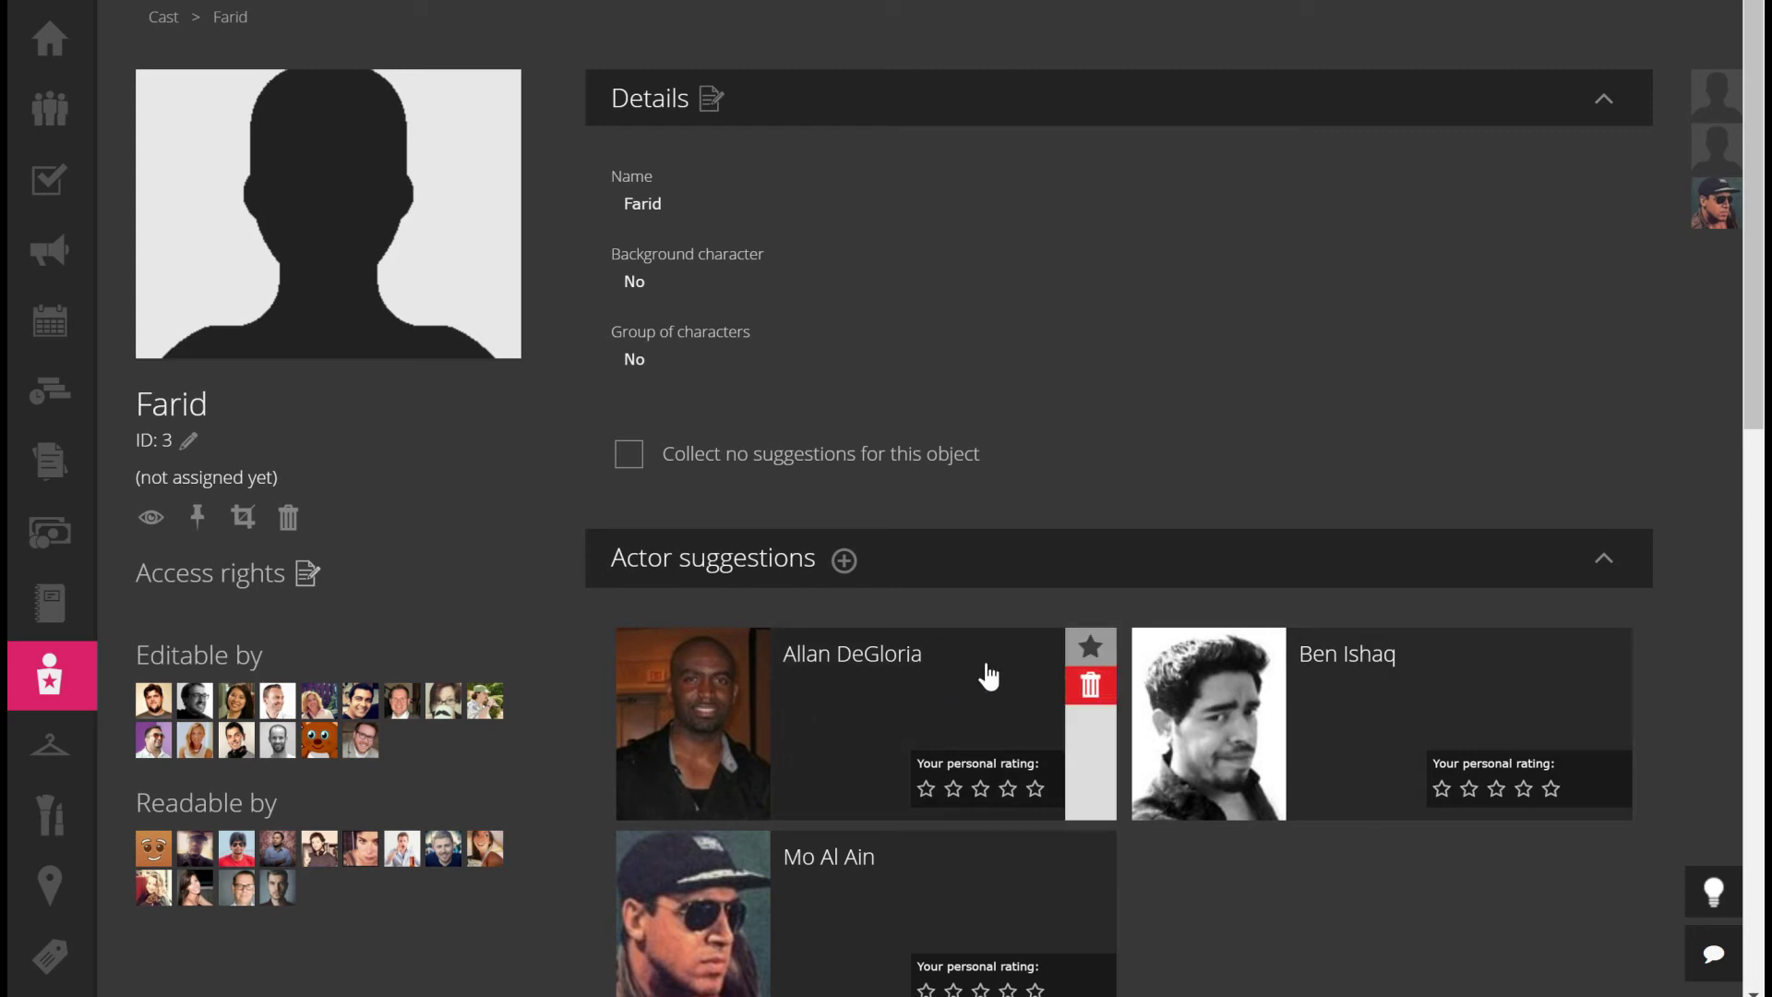
{"action": "left_click", "coordinate": [1092, 649]}
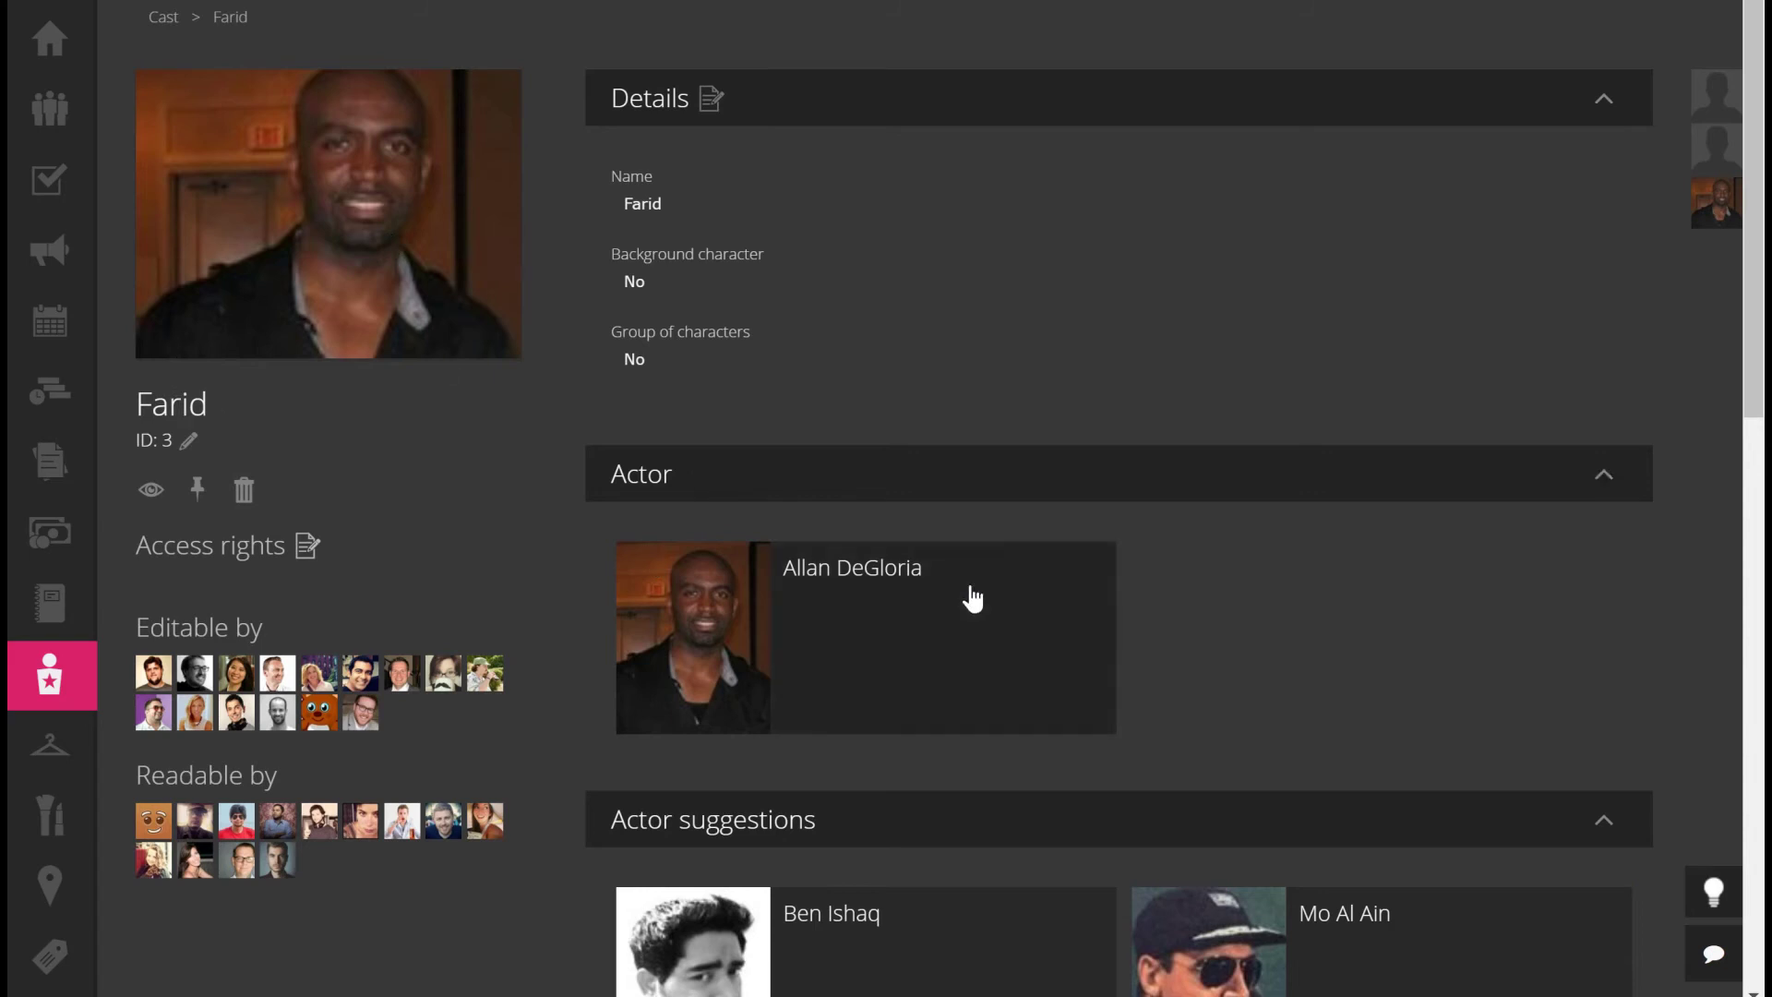
{"action": "mouse_move", "coordinate": [787, 664]}
{"action": "mouse_move", "coordinate": [14, 630]}
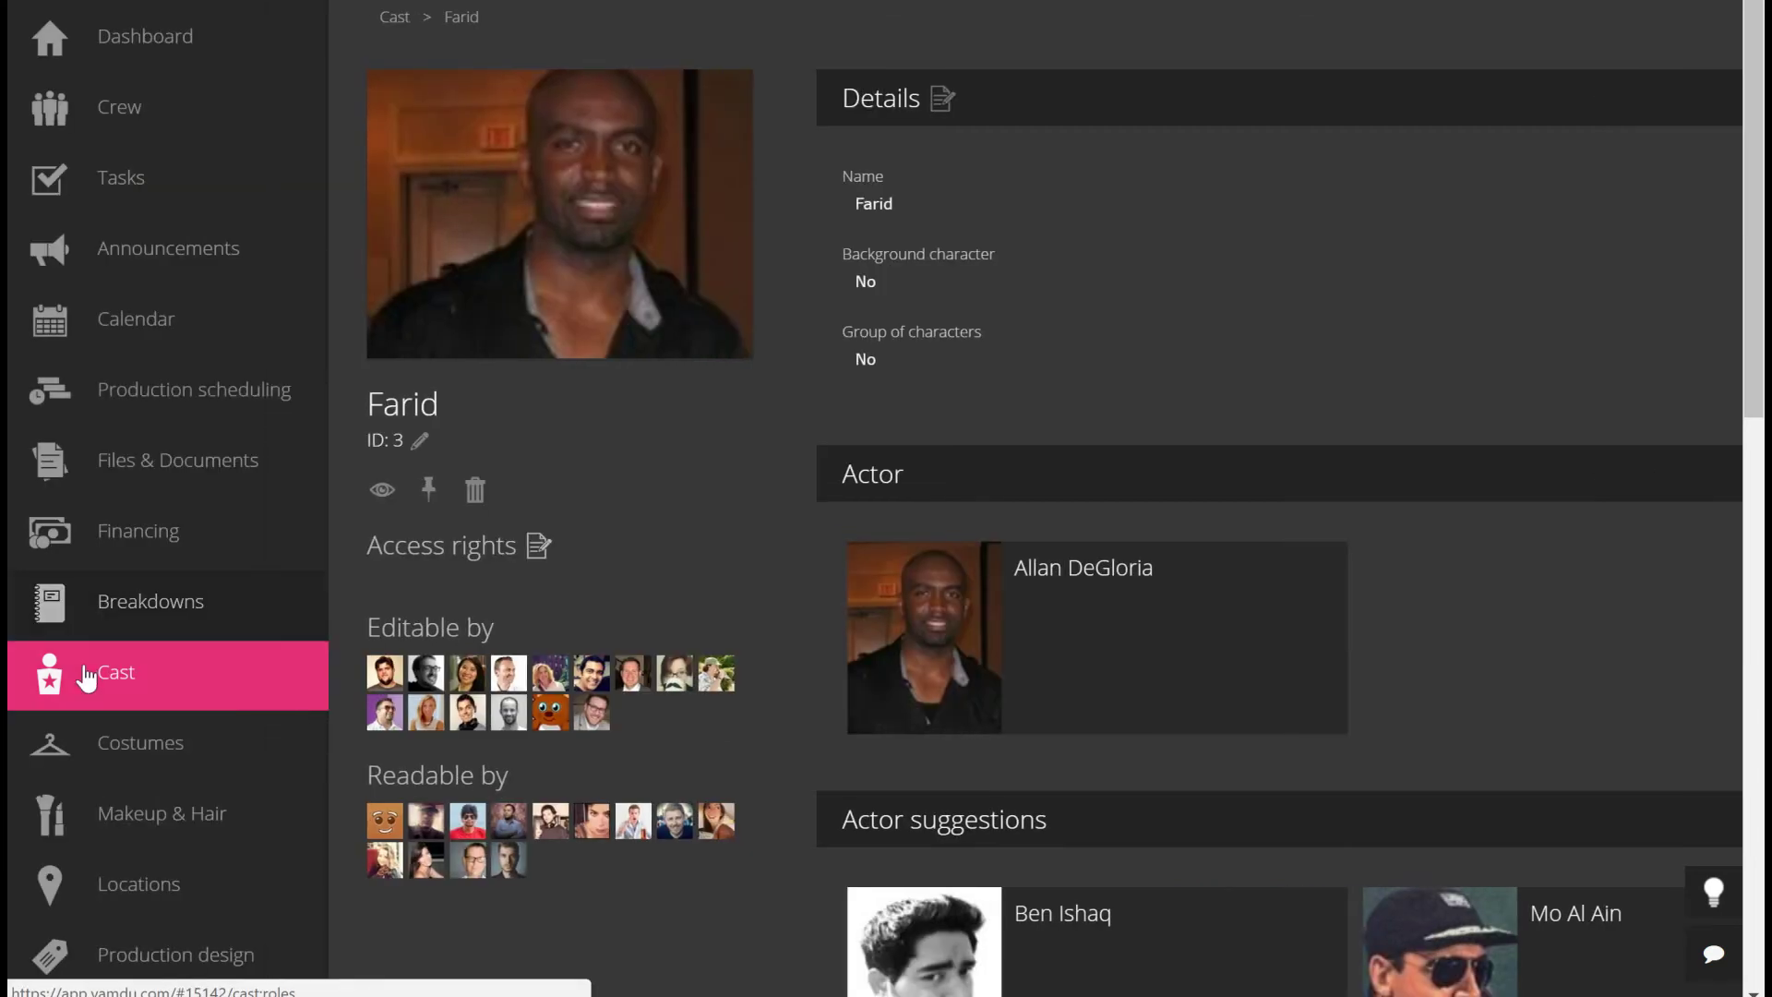
{"action": "left_click", "coordinate": [175, 688]}
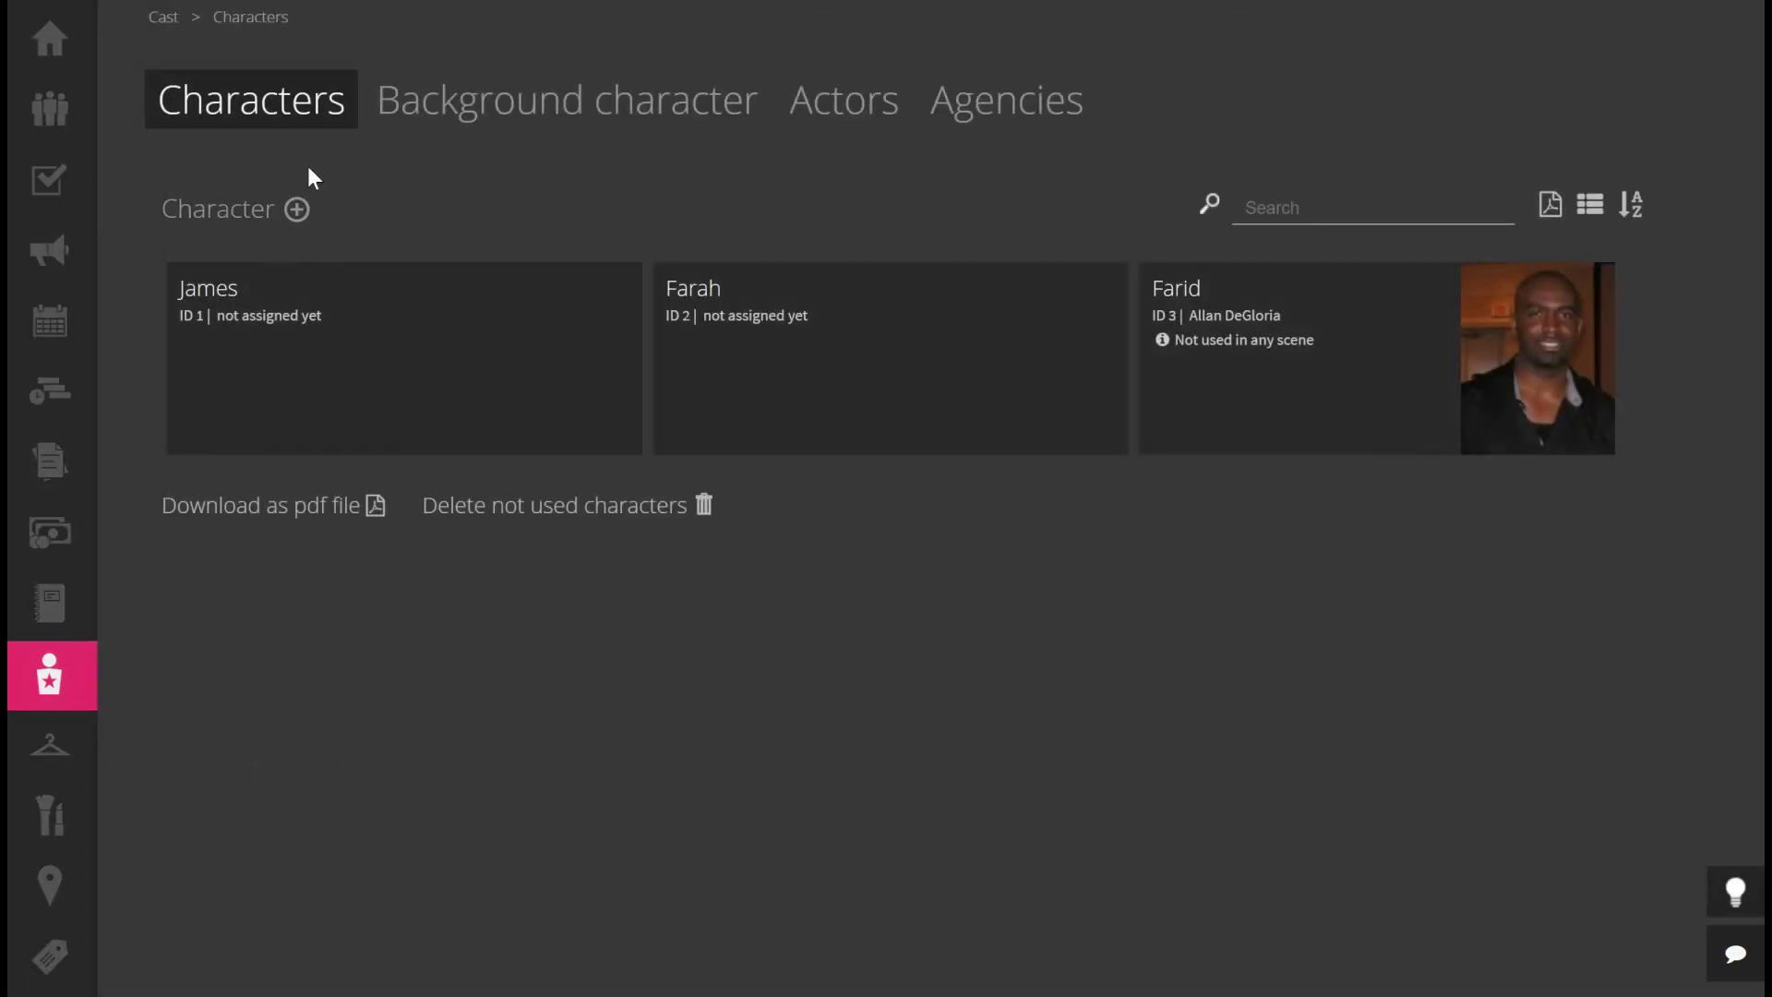
{"action": "left_click", "coordinate": [510, 107]}
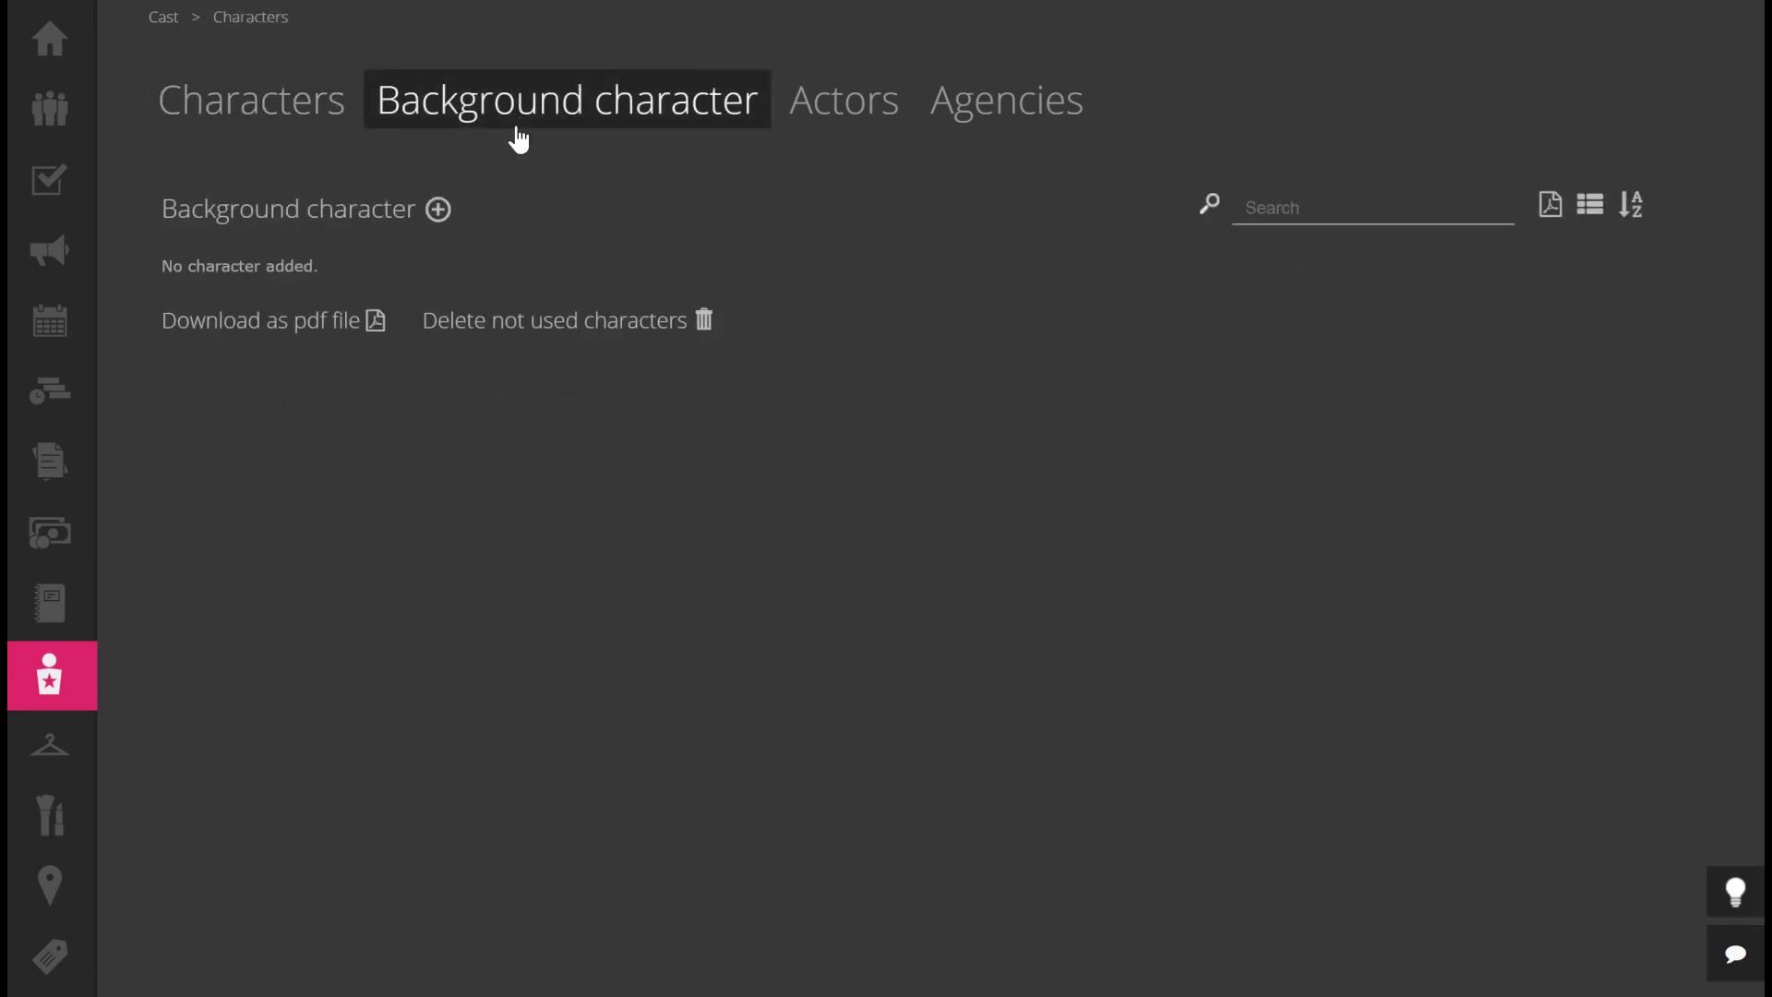
{"action": "left_click", "coordinate": [847, 107]}
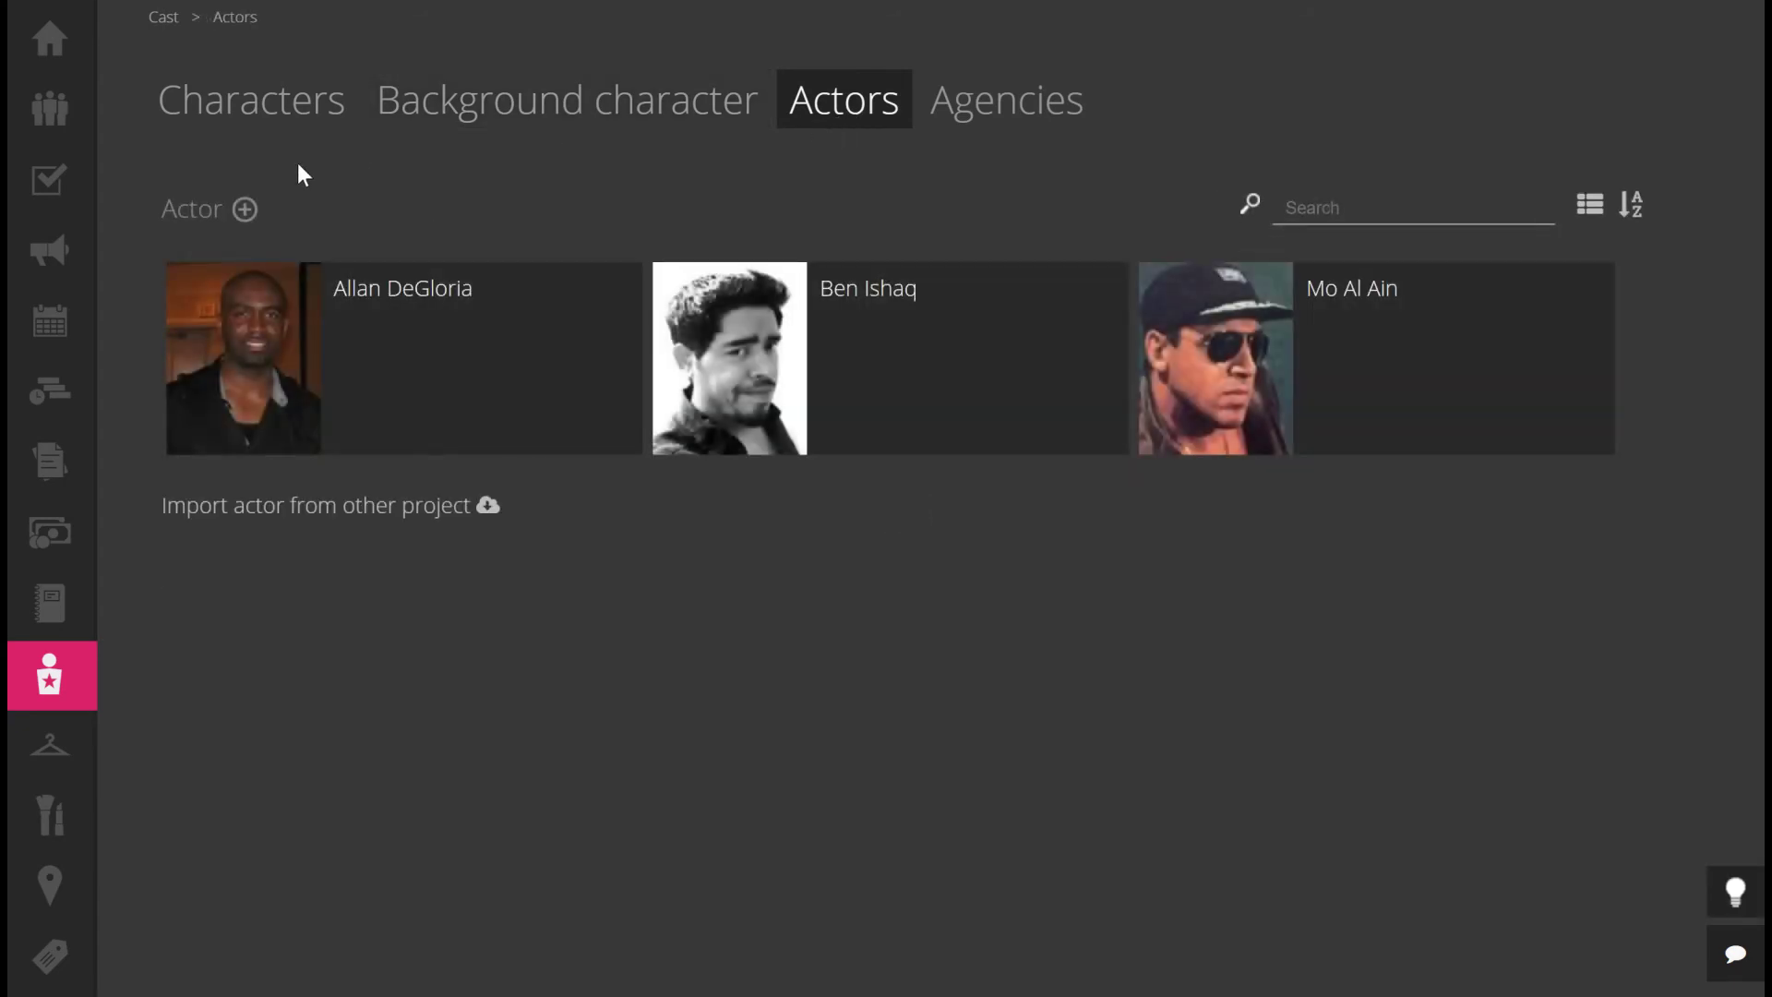
{"action": "left_click", "coordinate": [246, 211]}
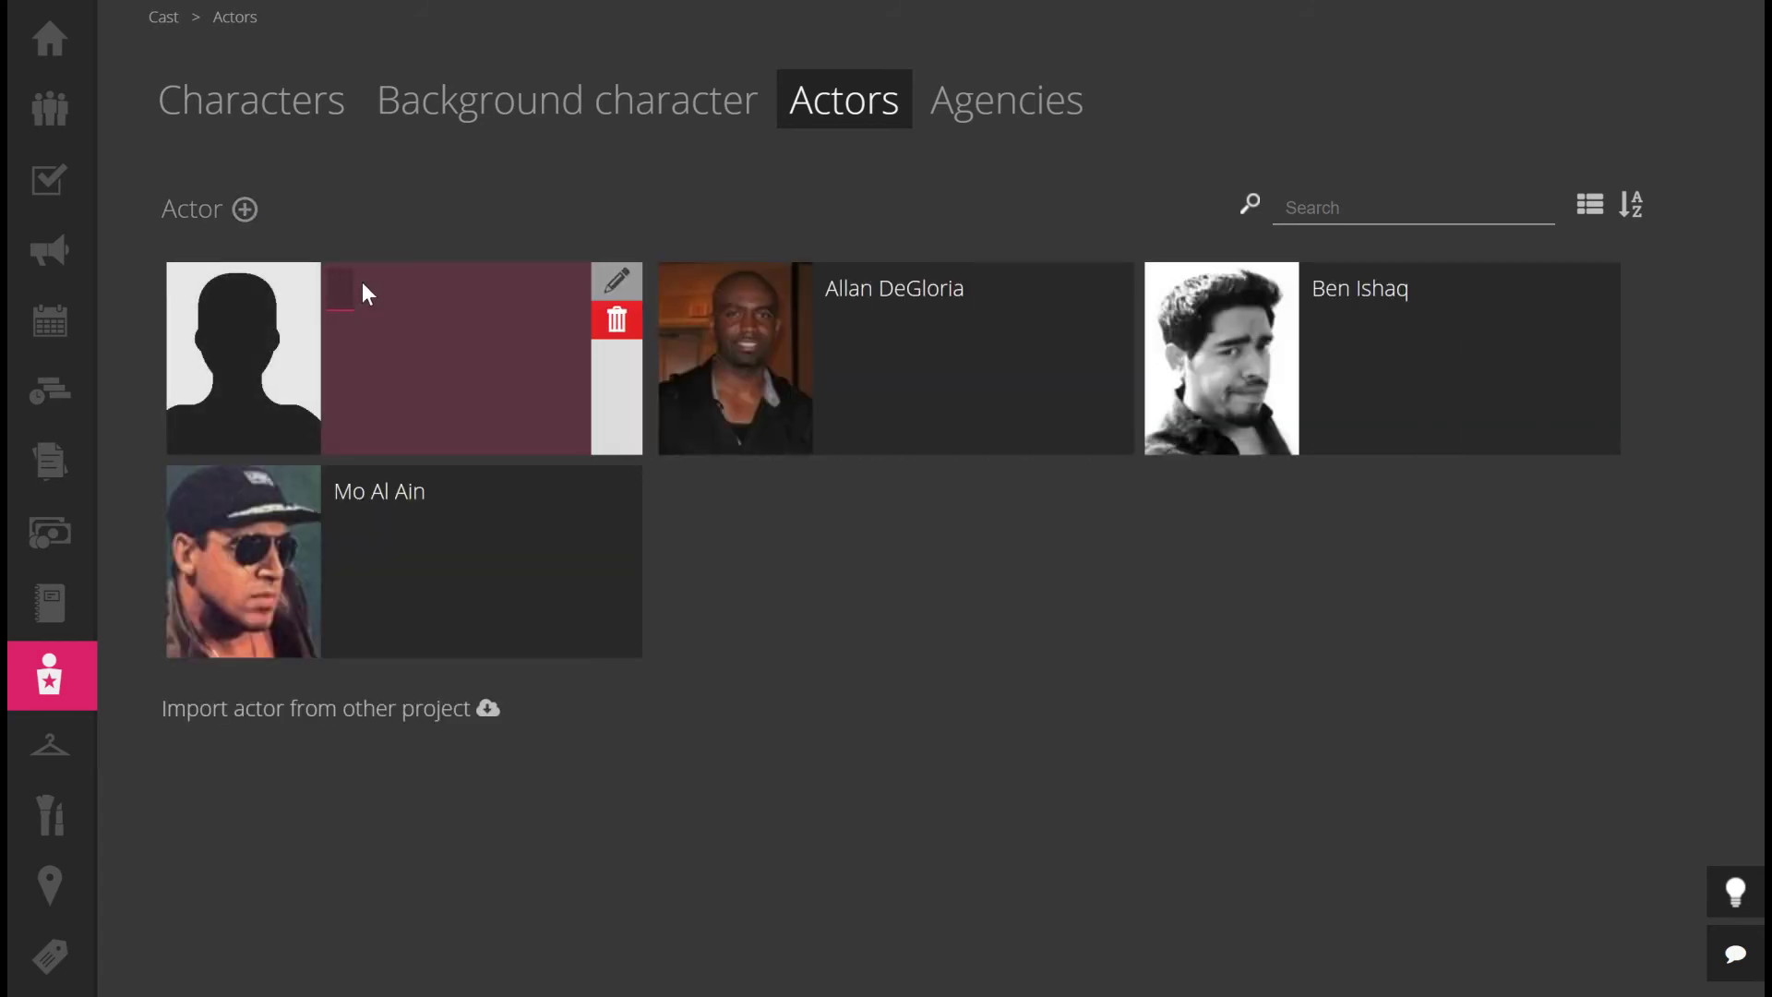
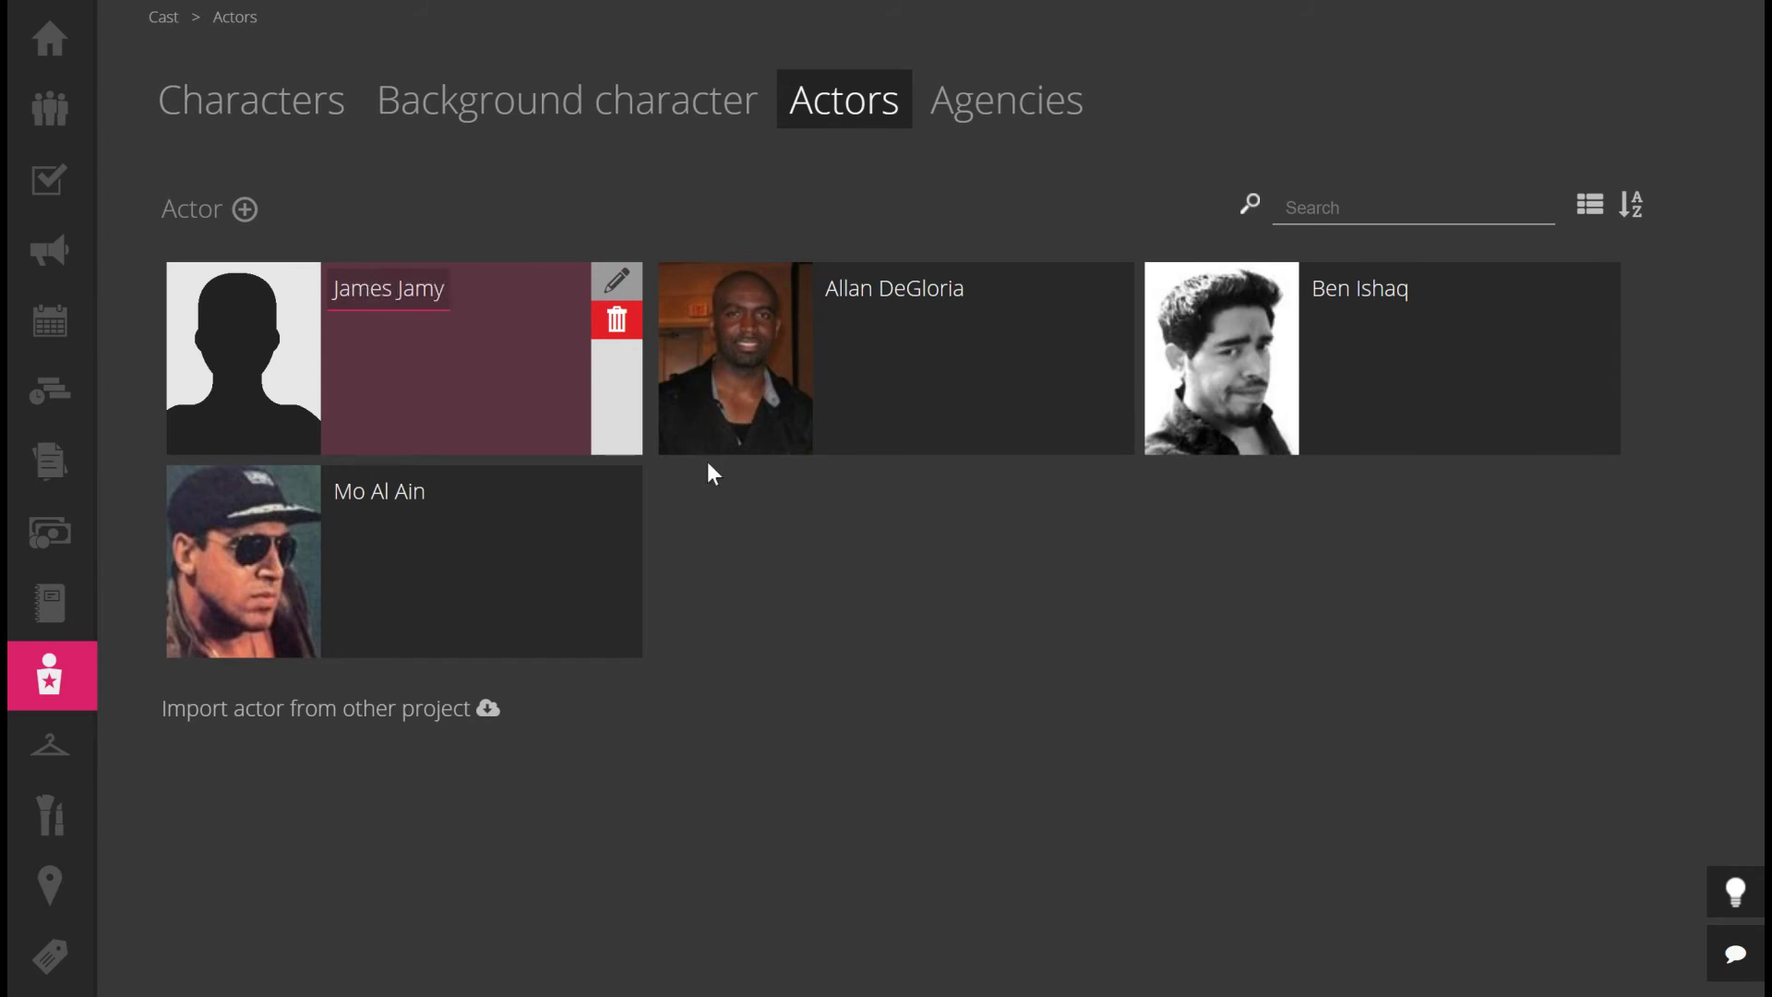
{"action": "key", "text": "Return"}
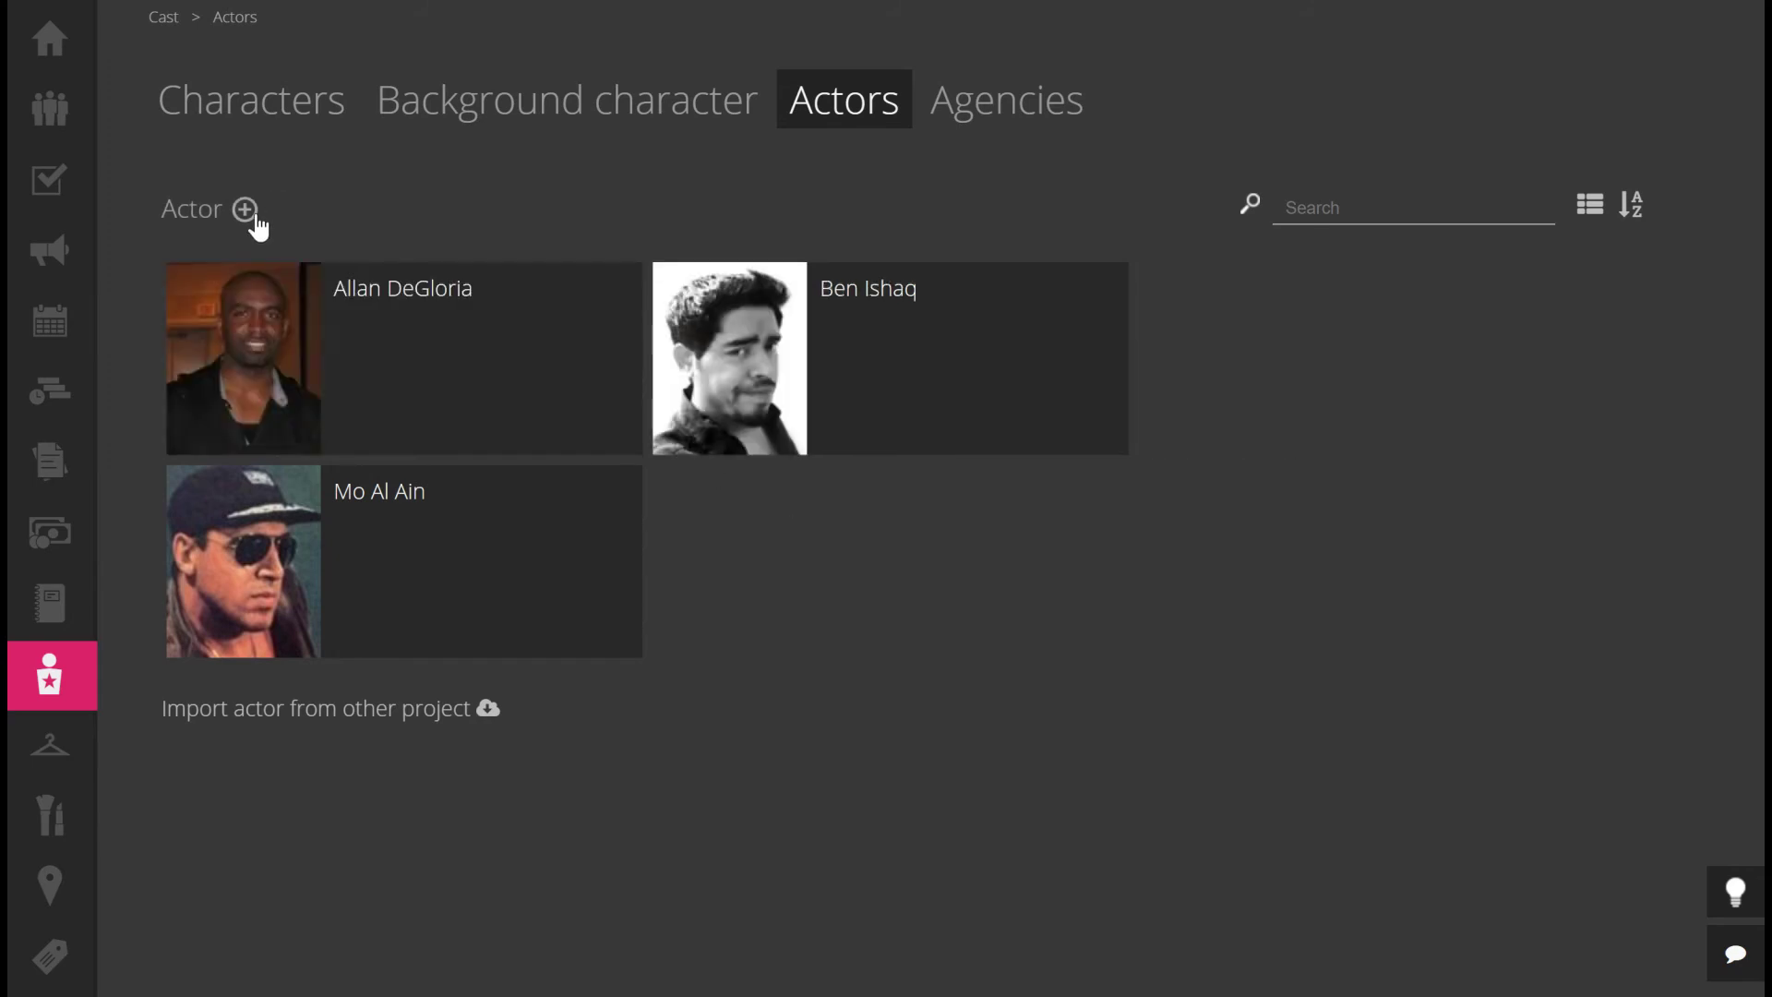
{"action": "left_click", "coordinate": [248, 212]}
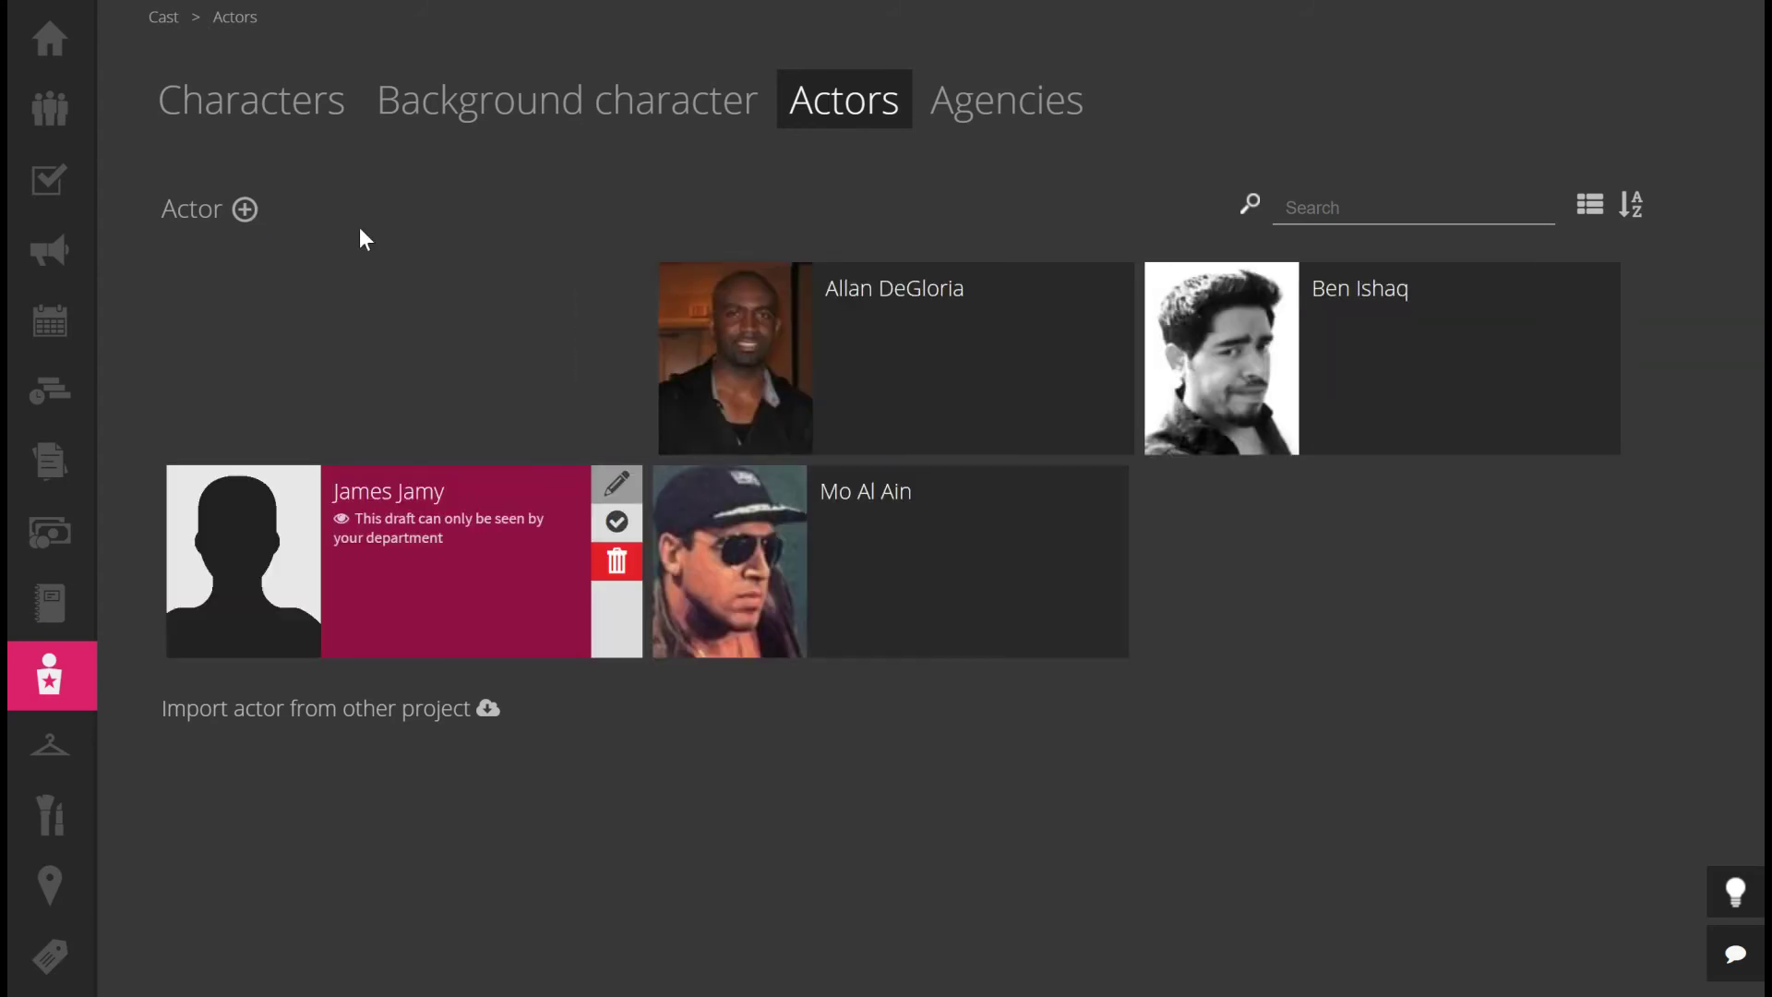
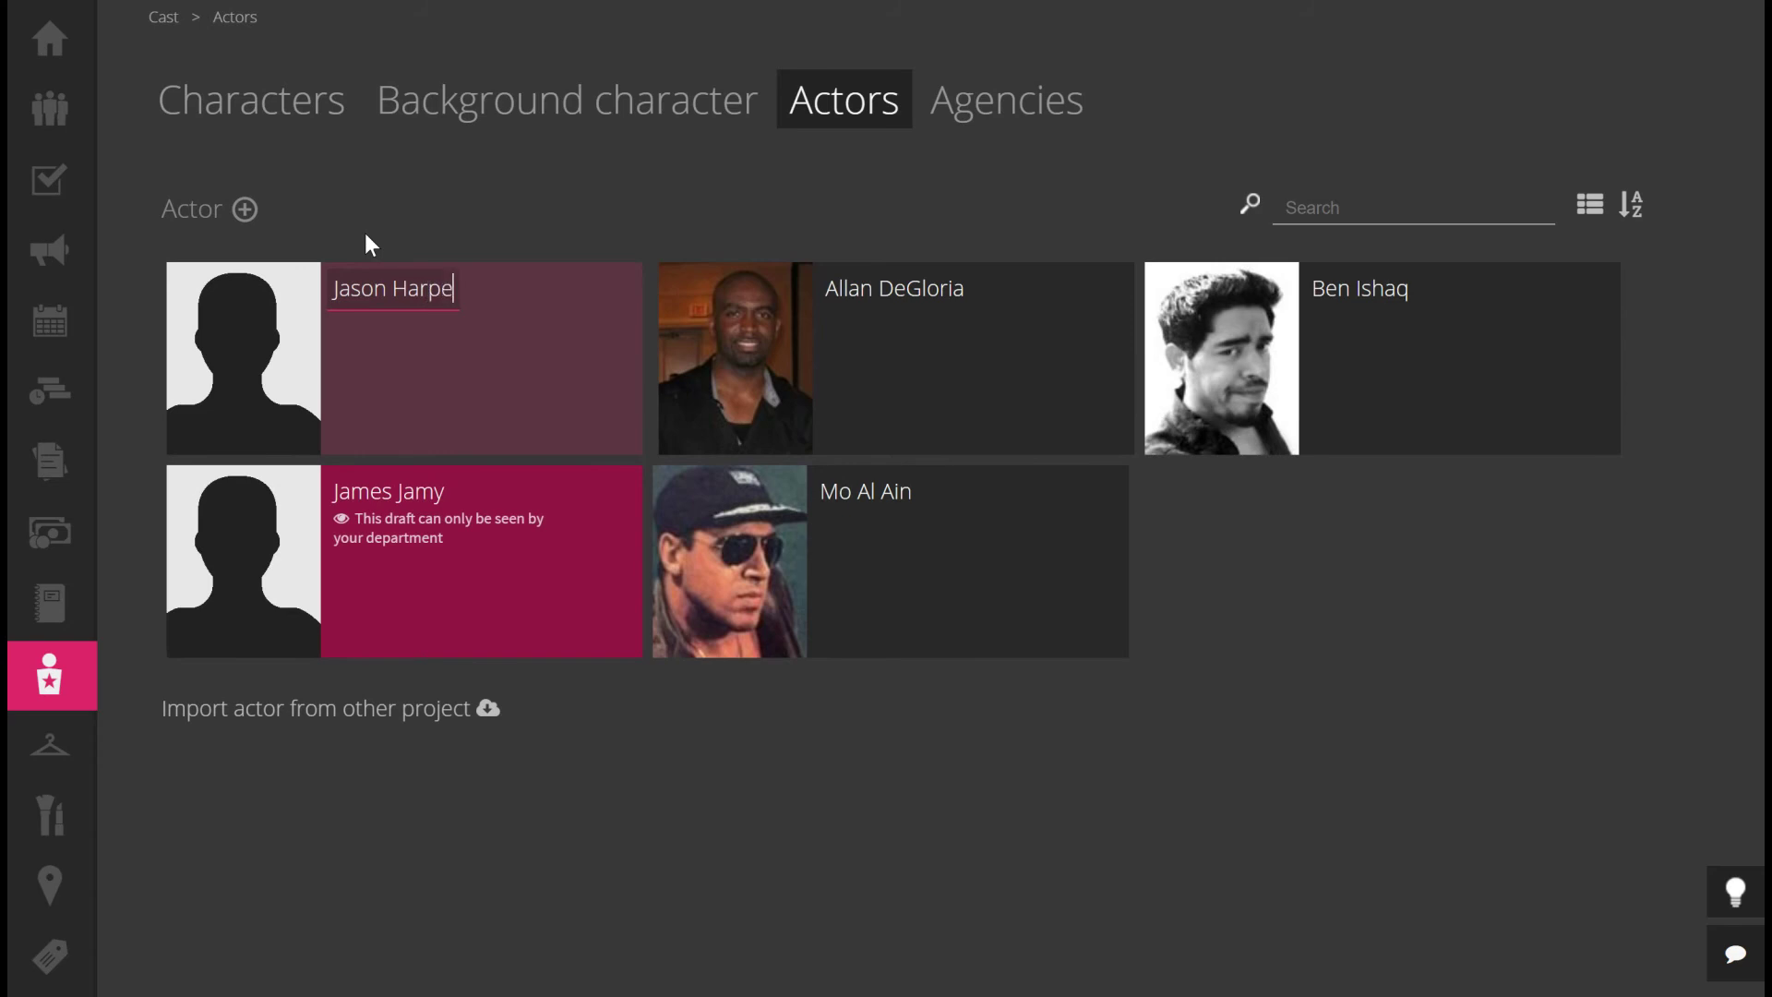
{"action": "key", "text": "Return"}
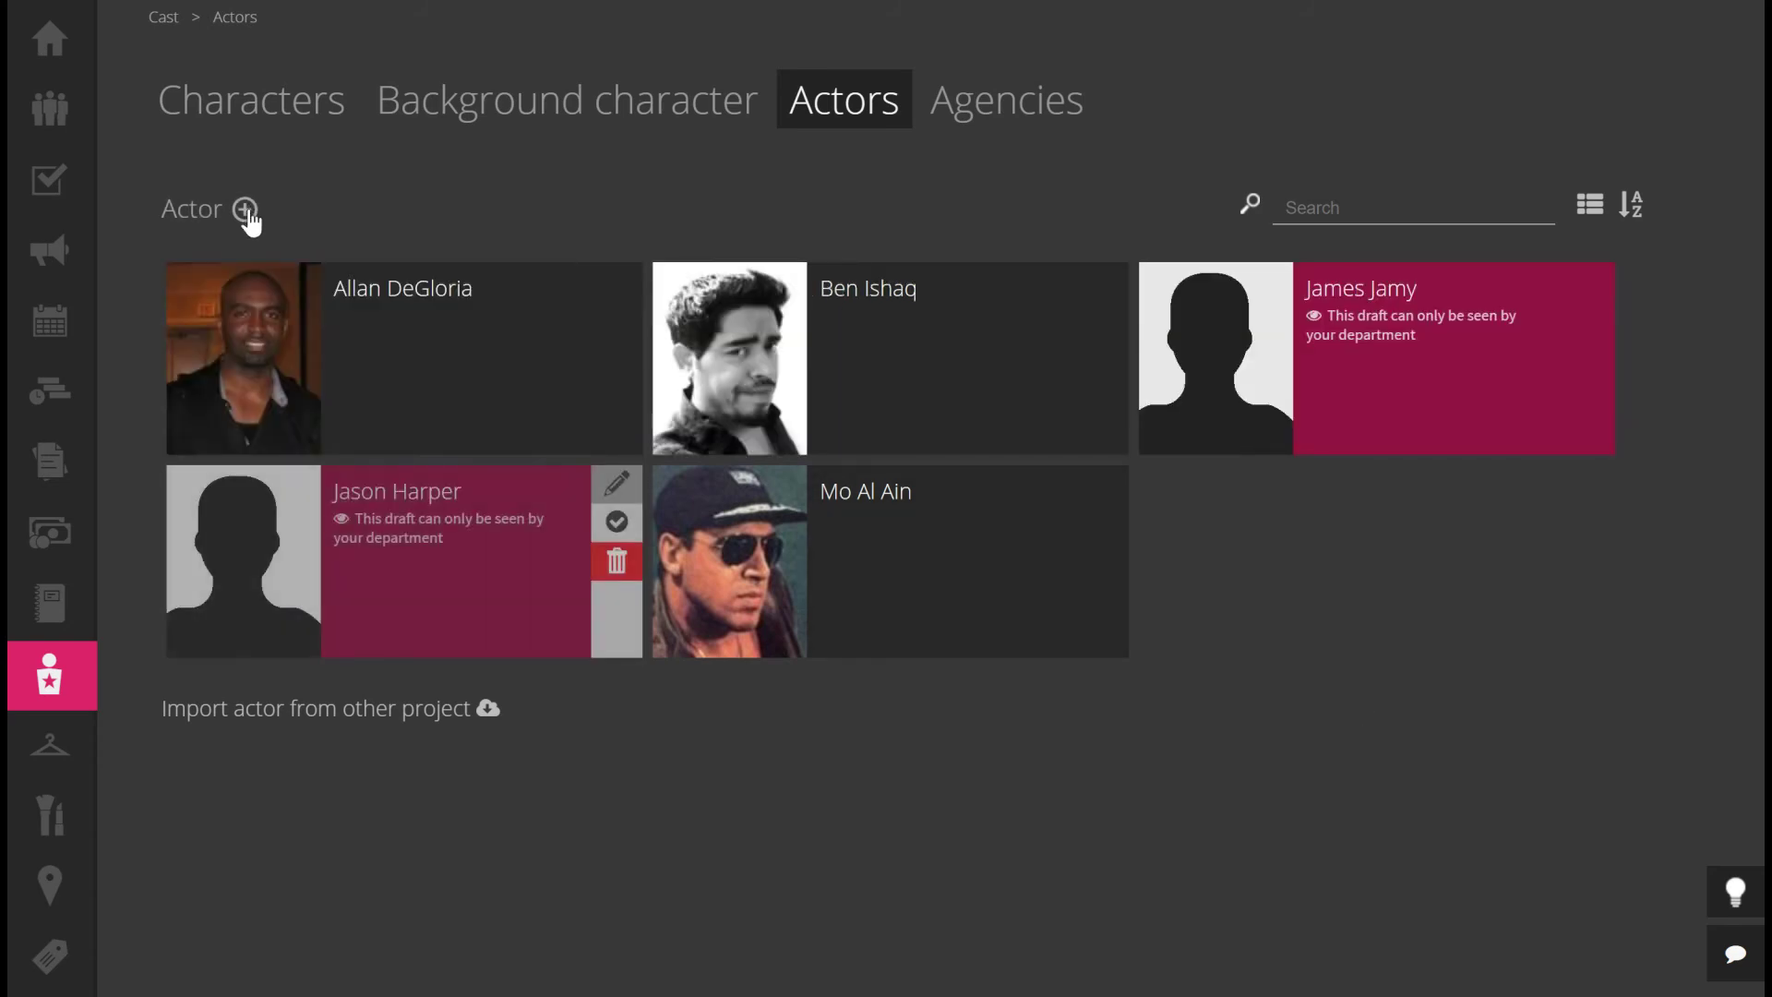
{"action": "left_click", "coordinate": [246, 211]}
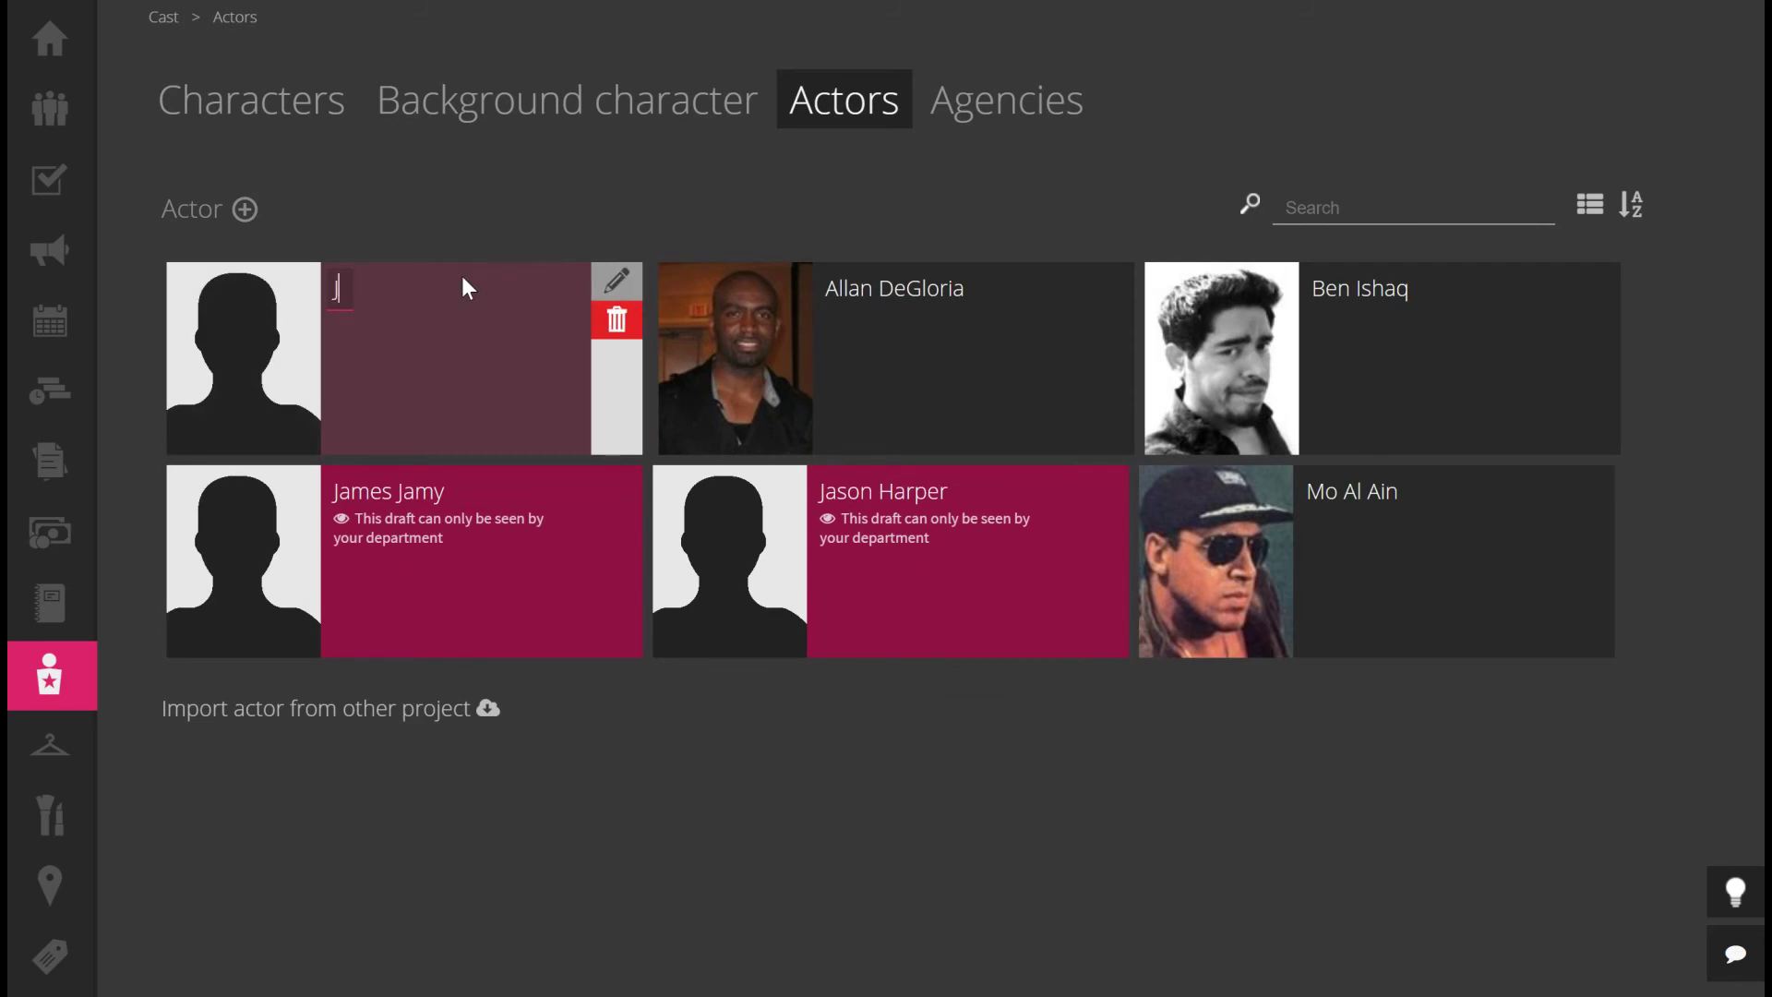
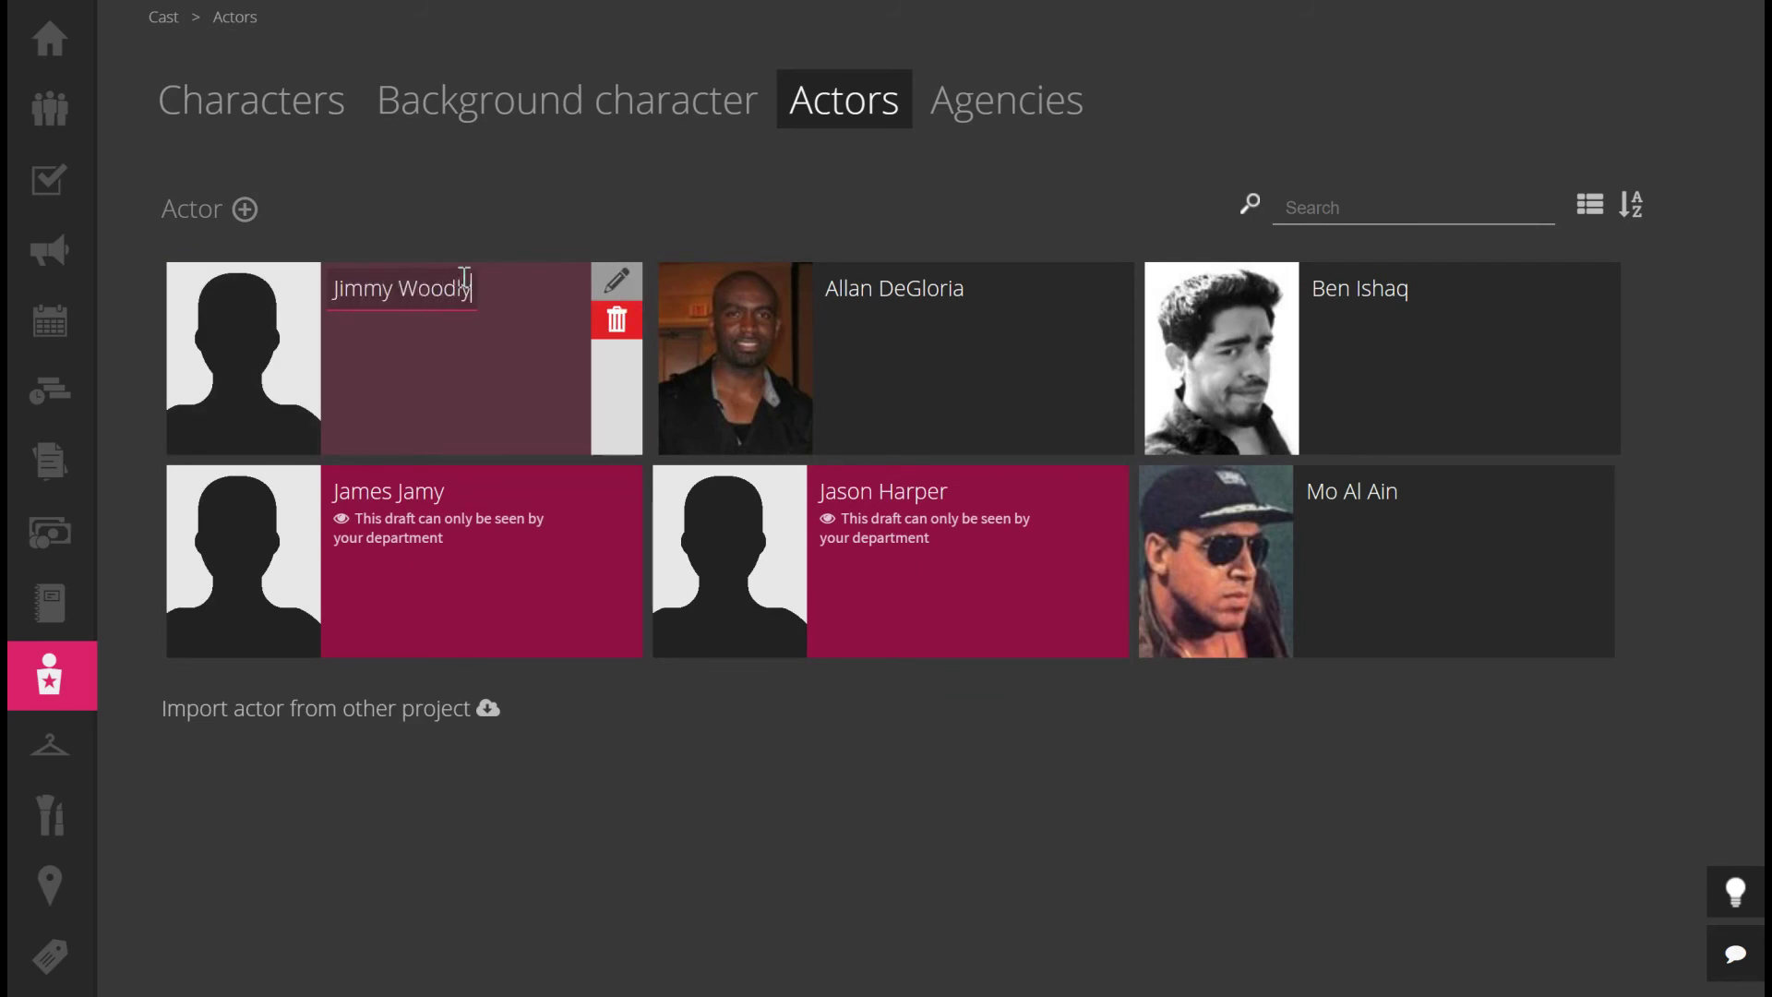
{"action": "key", "text": "Return"}
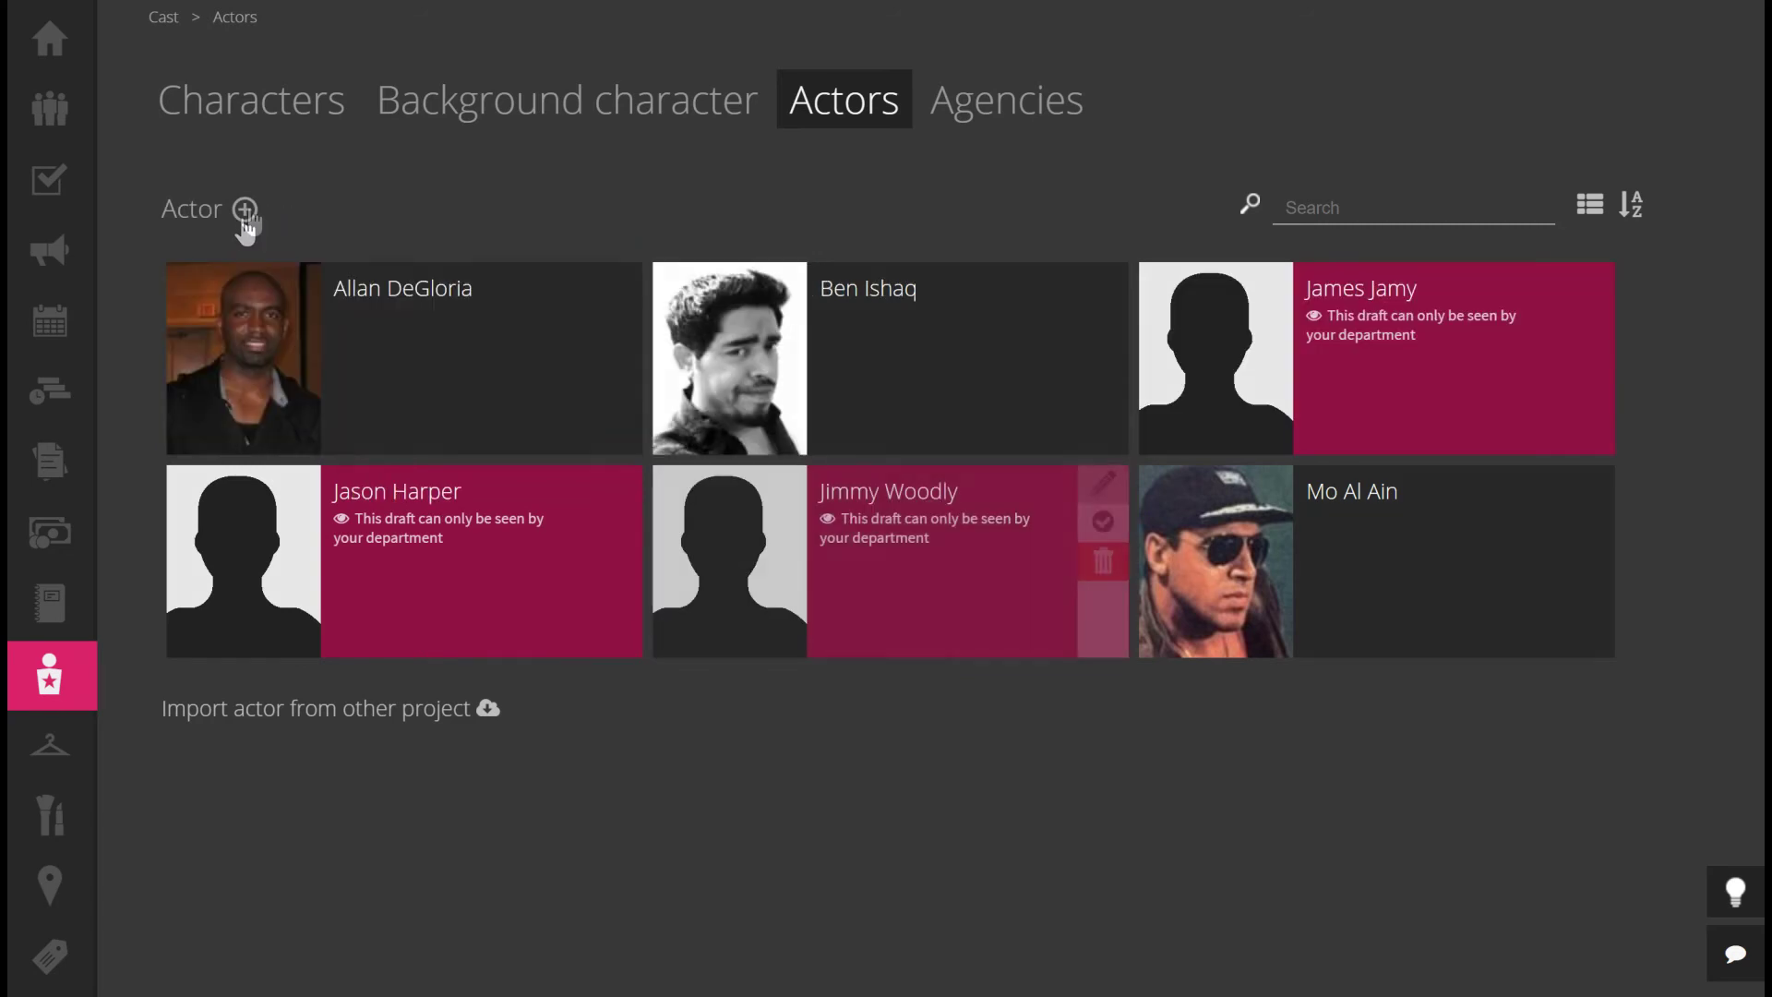
{"action": "left_click", "coordinate": [244, 212]}
{"action": "mouse_move", "coordinate": [353, 316]}
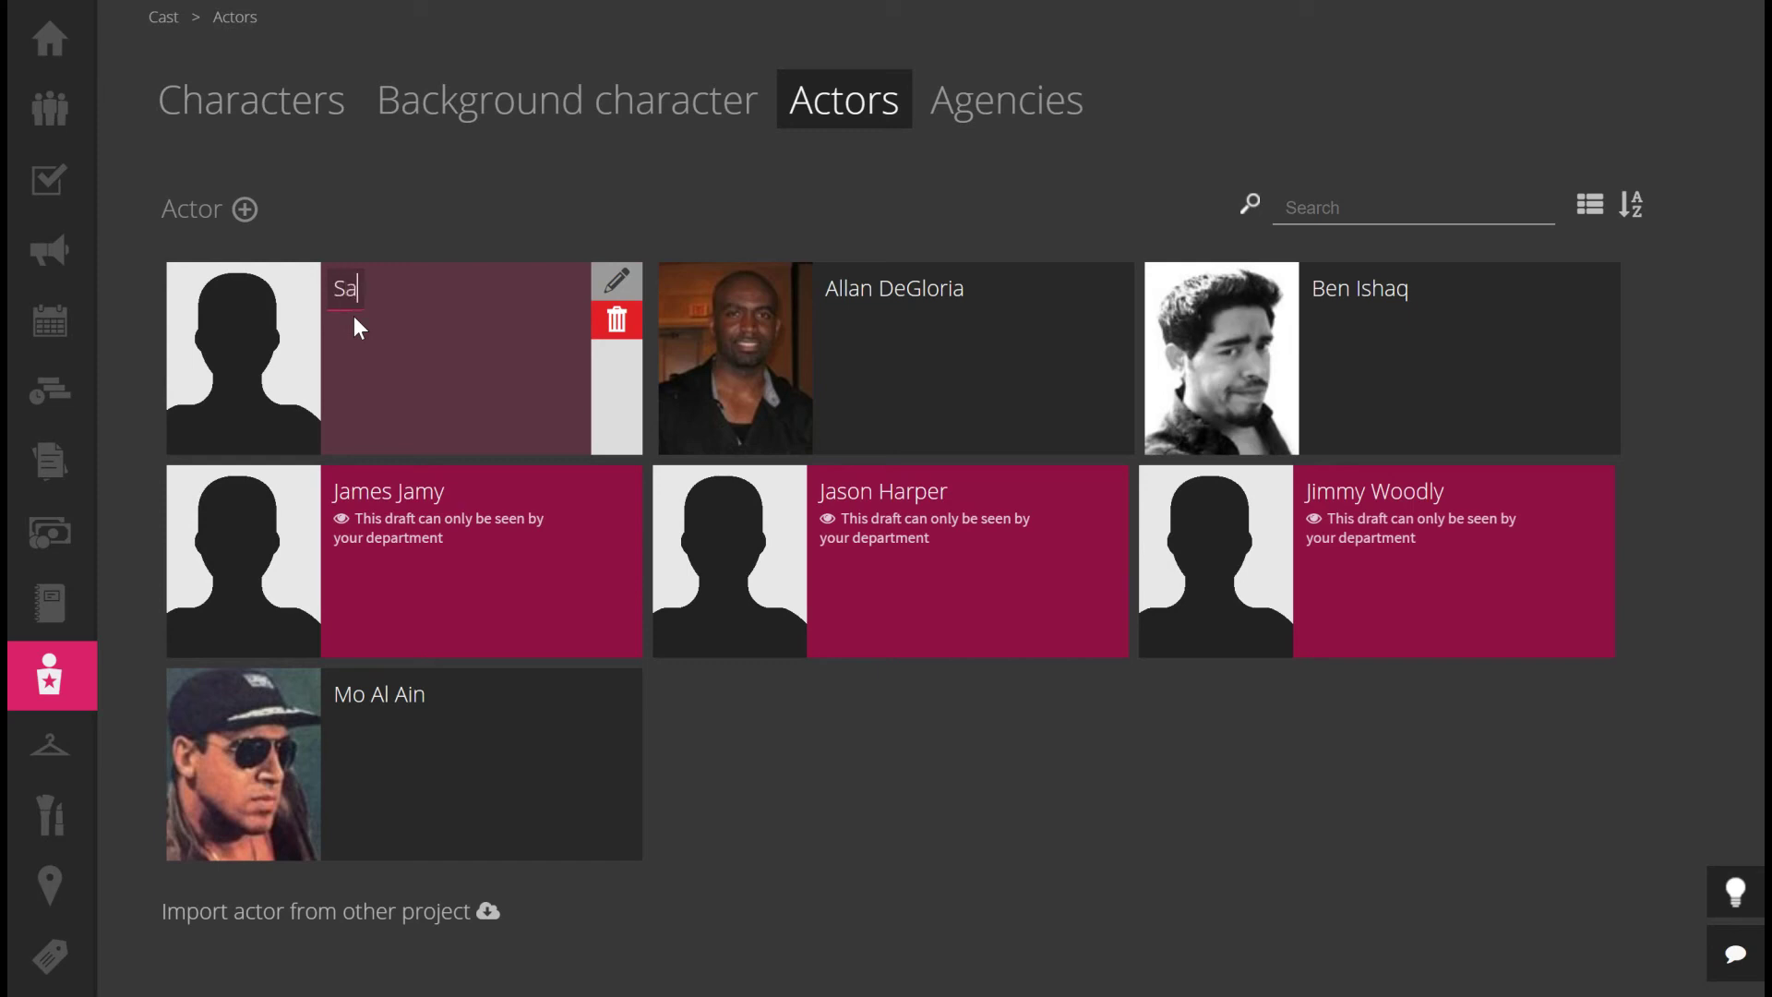
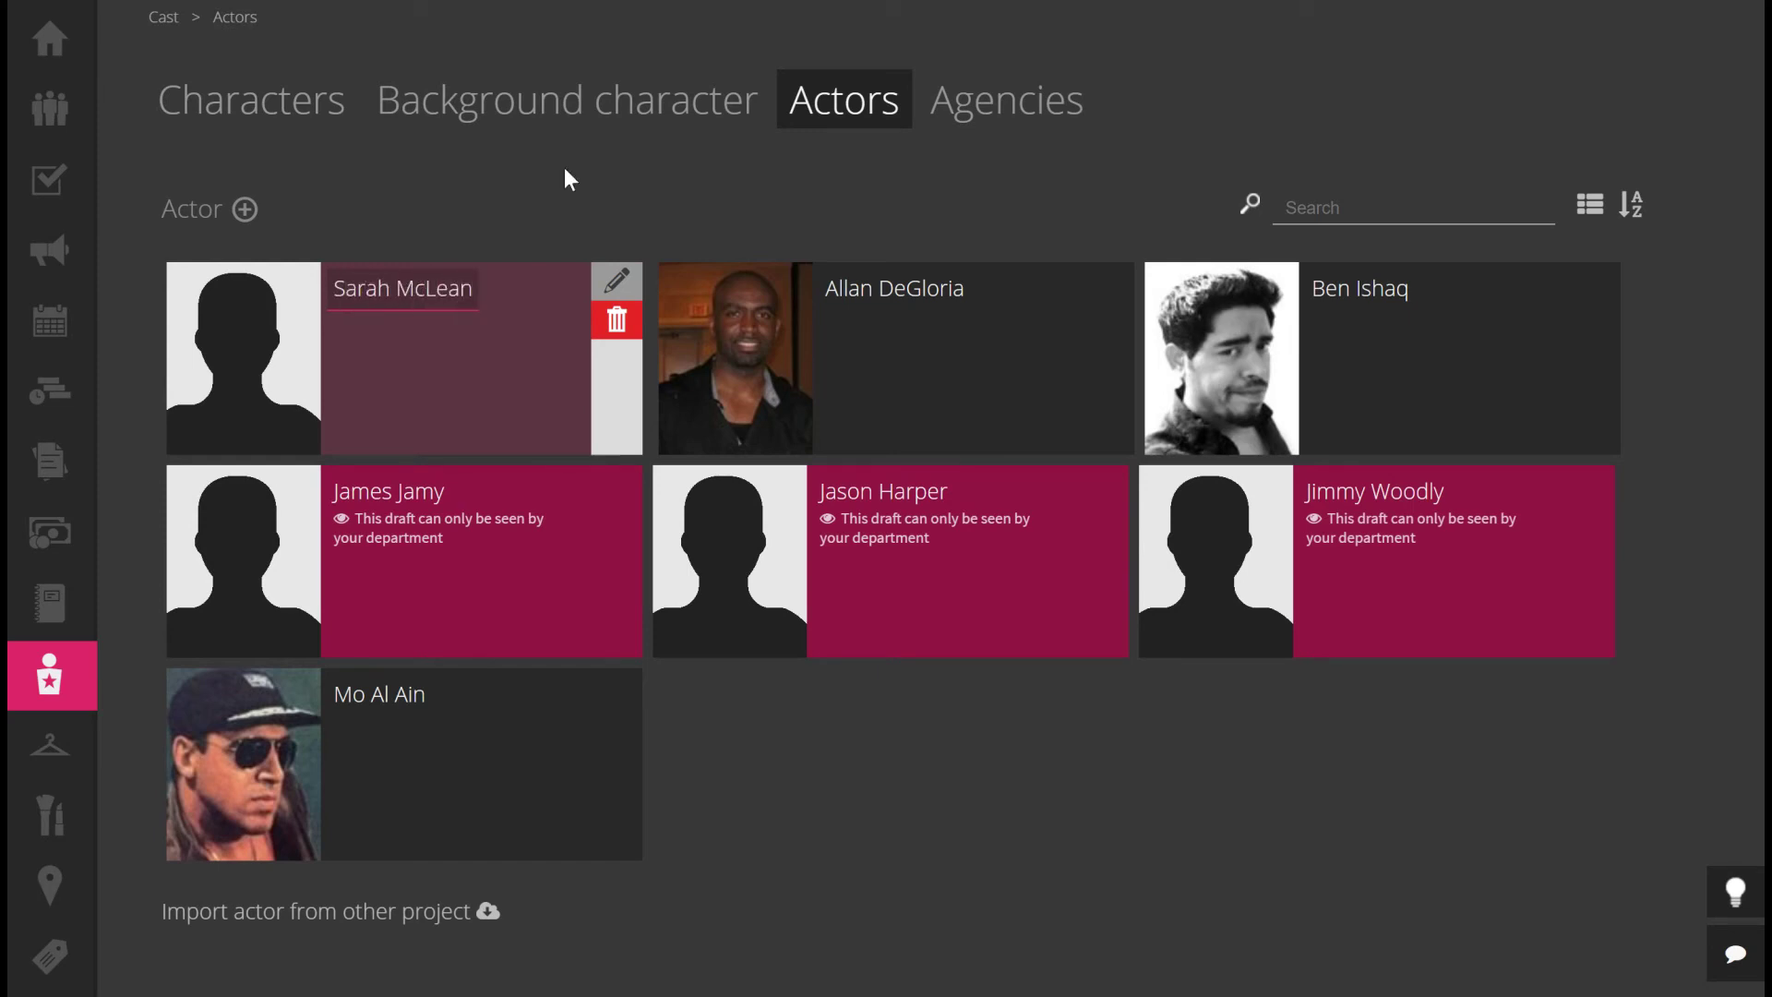
{"action": "left_click", "coordinate": [845, 801]}
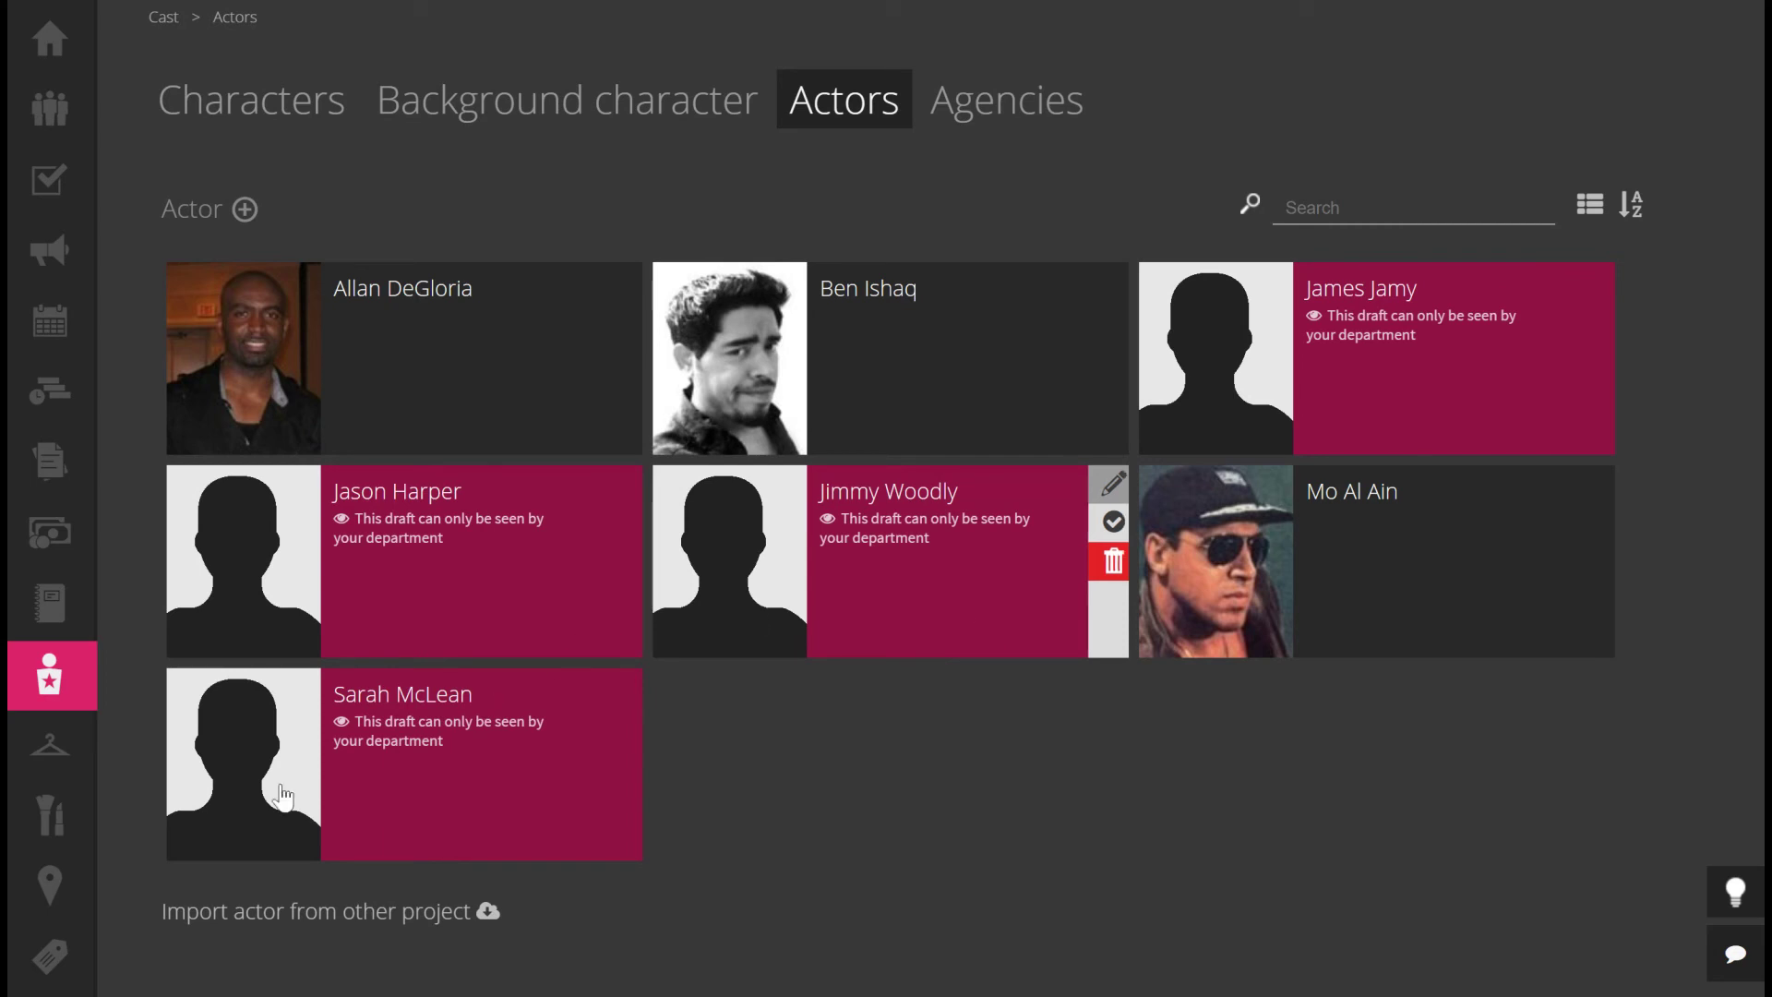
{"action": "mouse_move", "coordinate": [360, 670]}
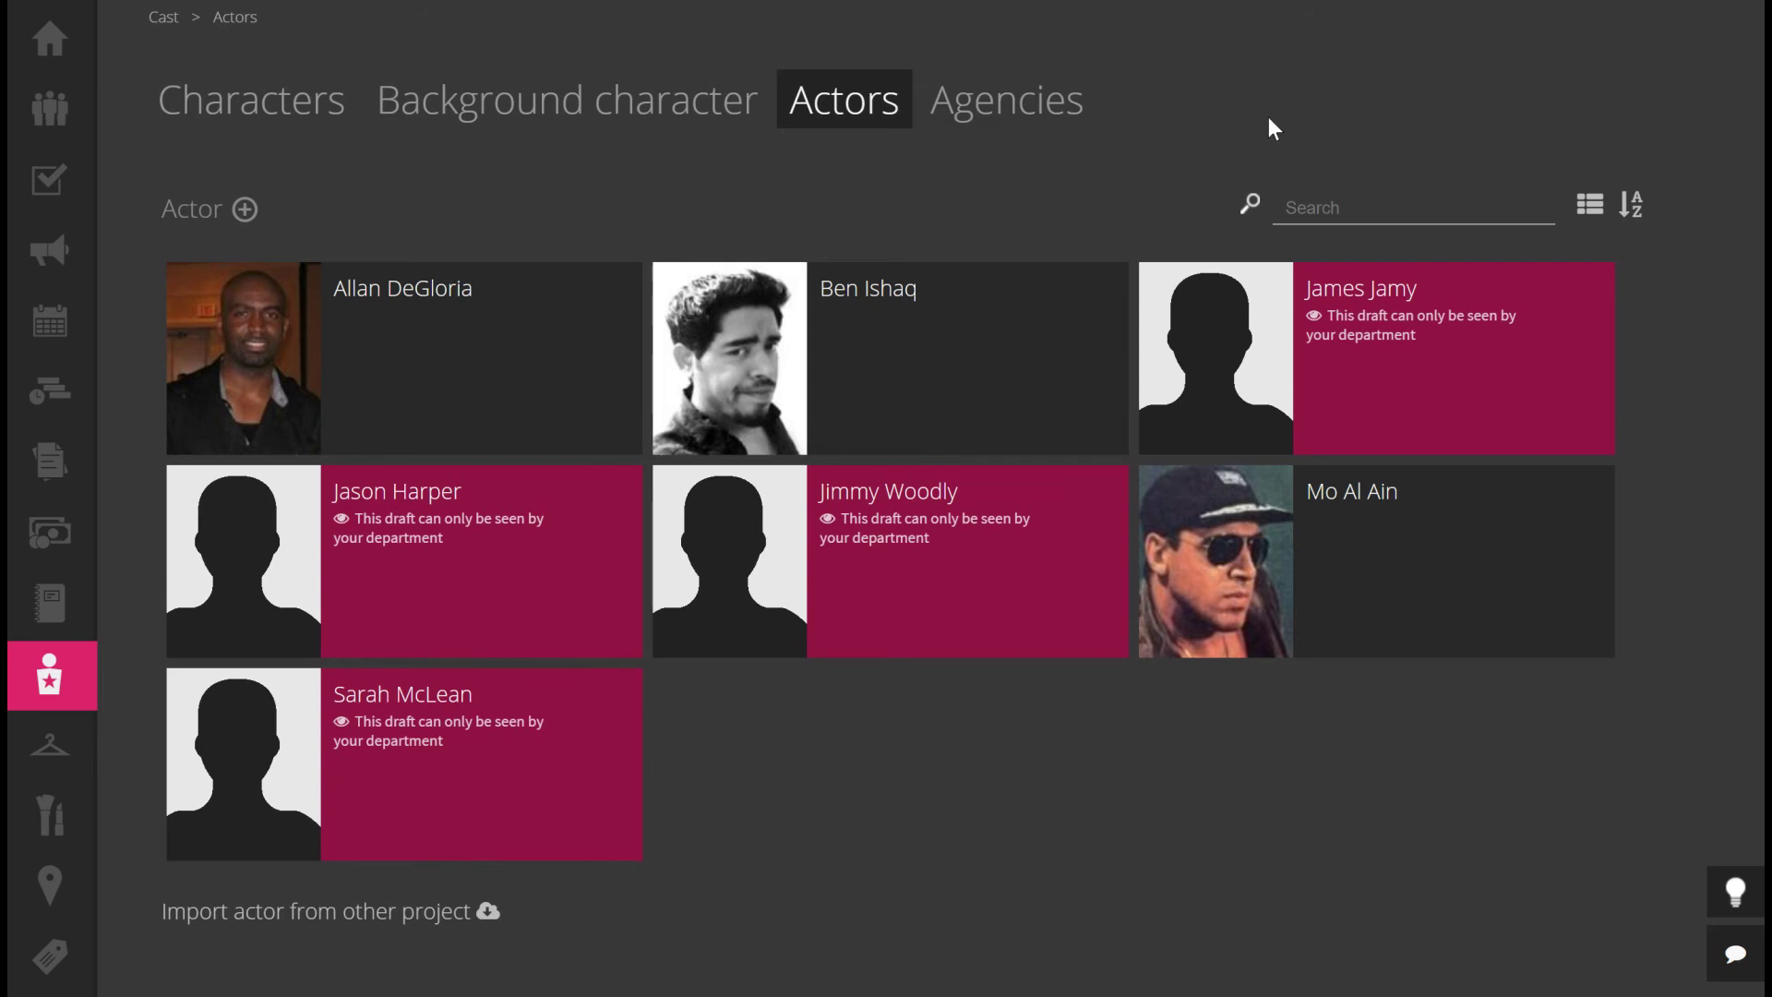
Open the Test Agency record from the Agencies list
{"action": "left_click", "coordinate": [997, 99]}
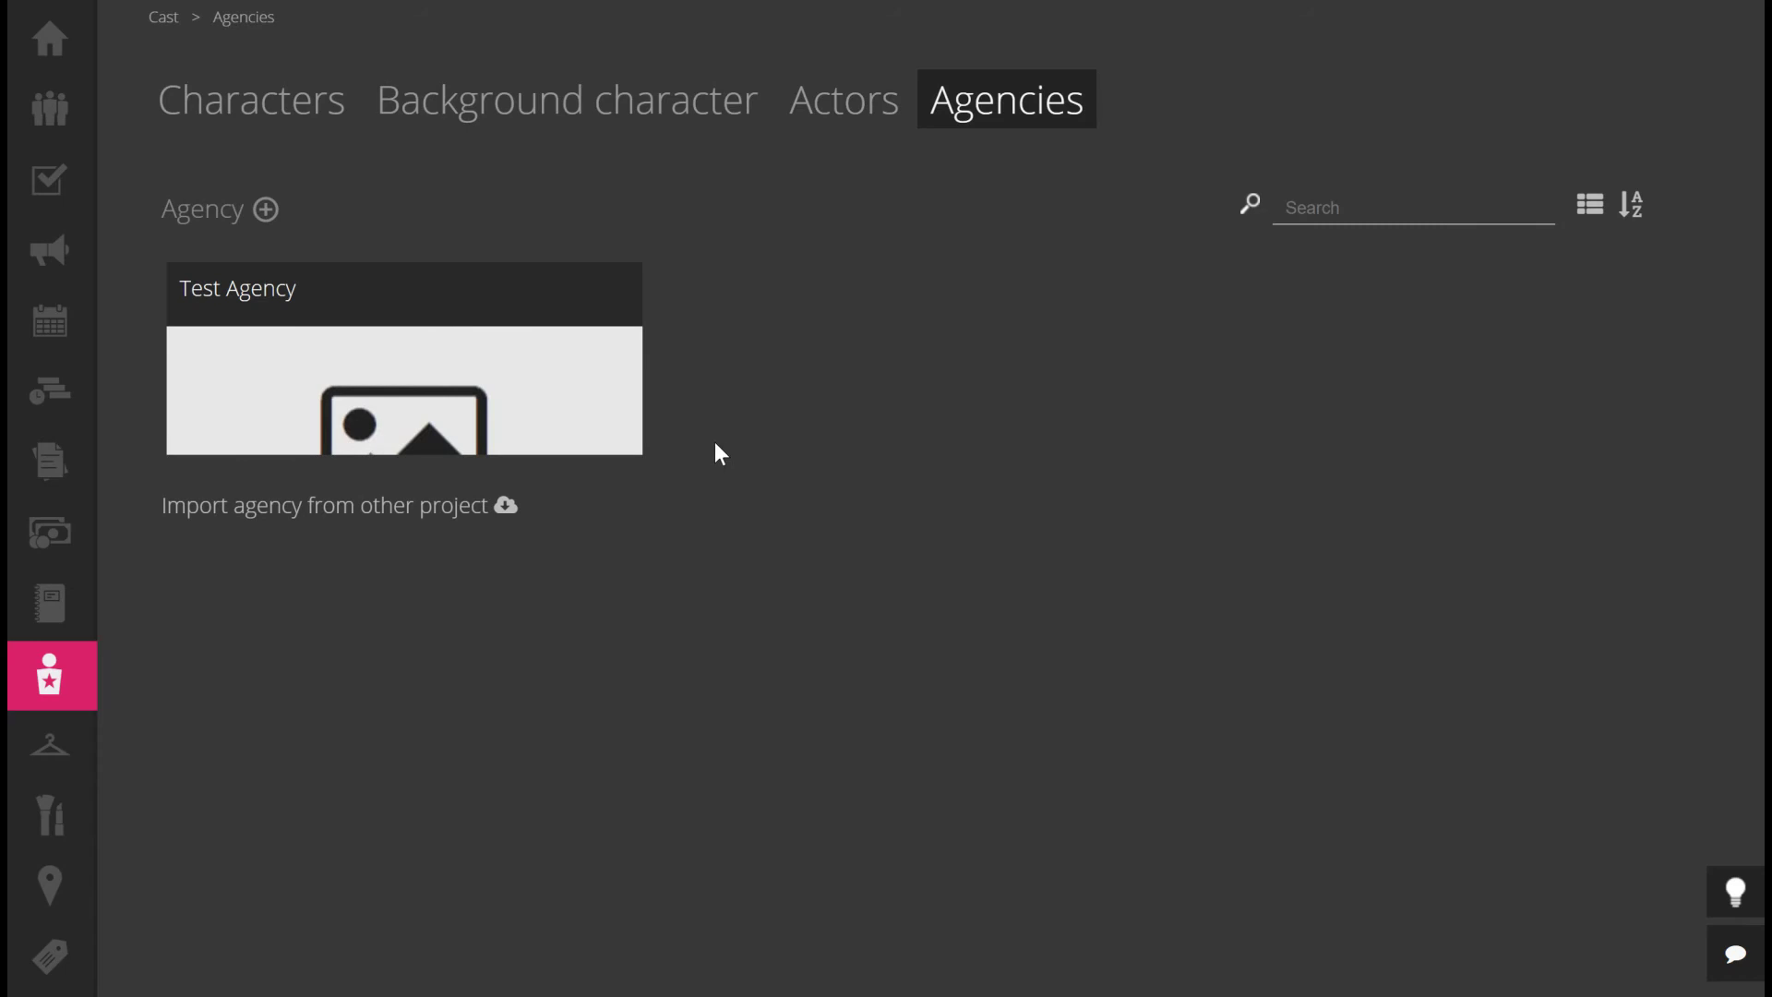
{"action": "left_click", "coordinate": [368, 363]}
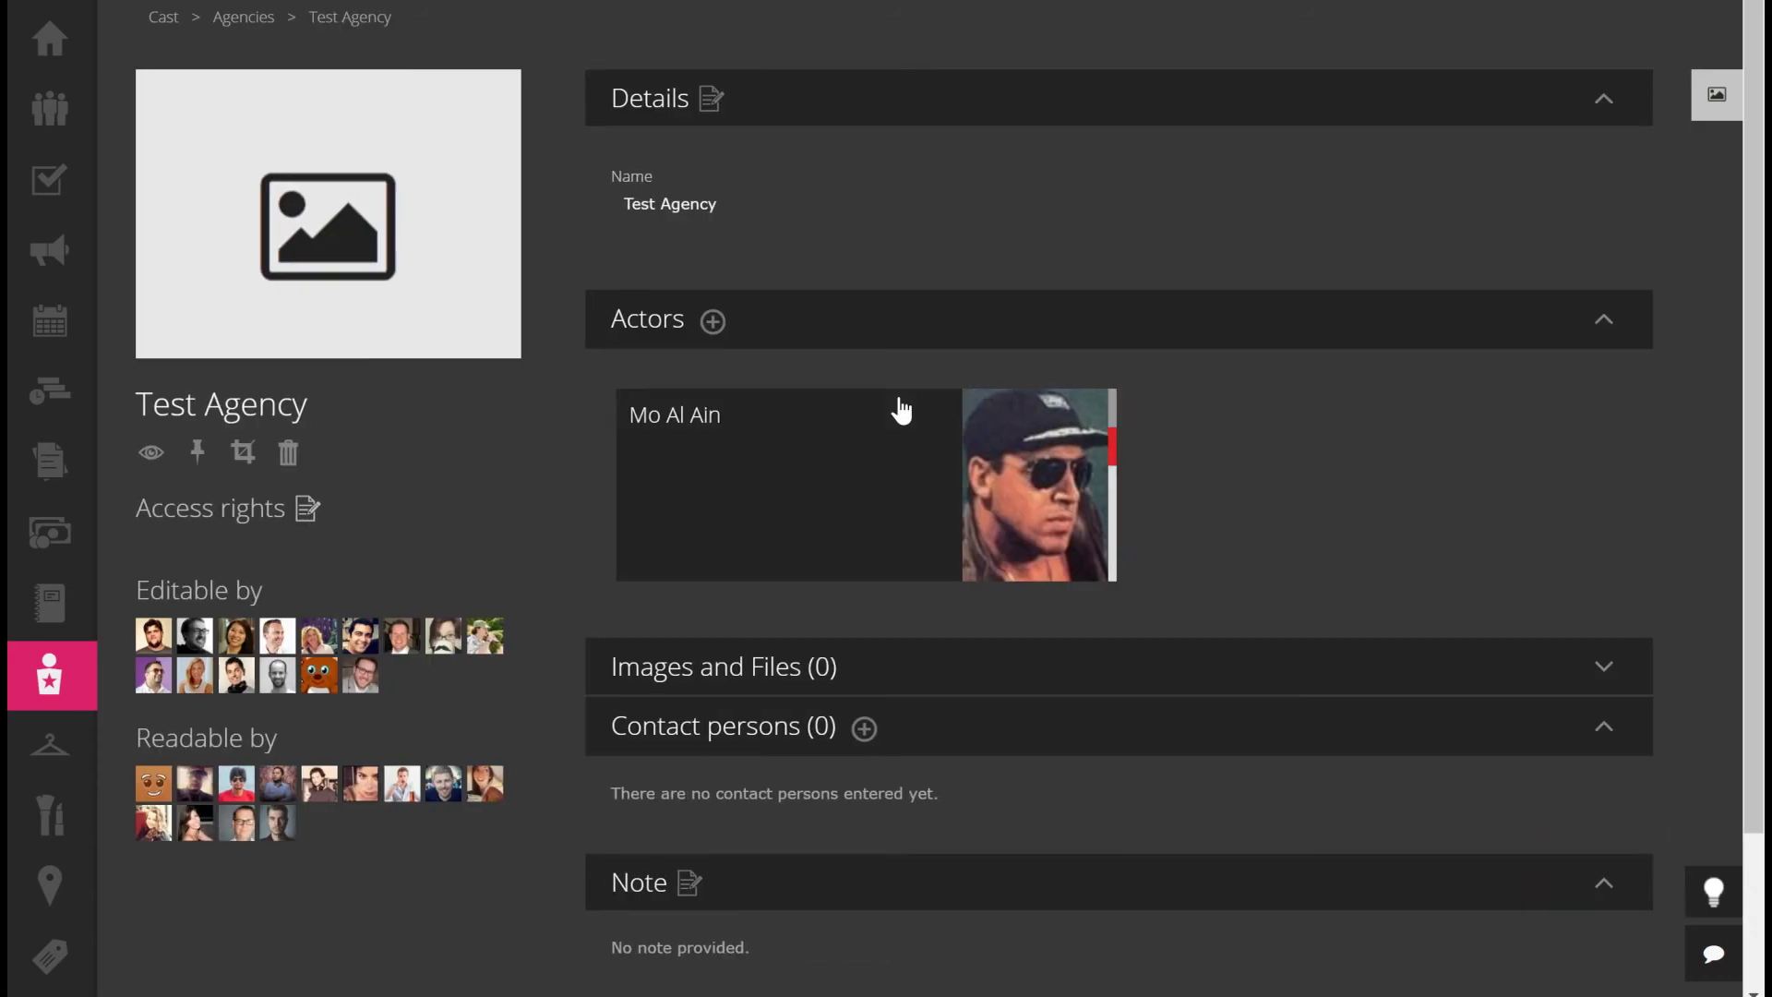
{"action": "left_click", "coordinate": [714, 99]}
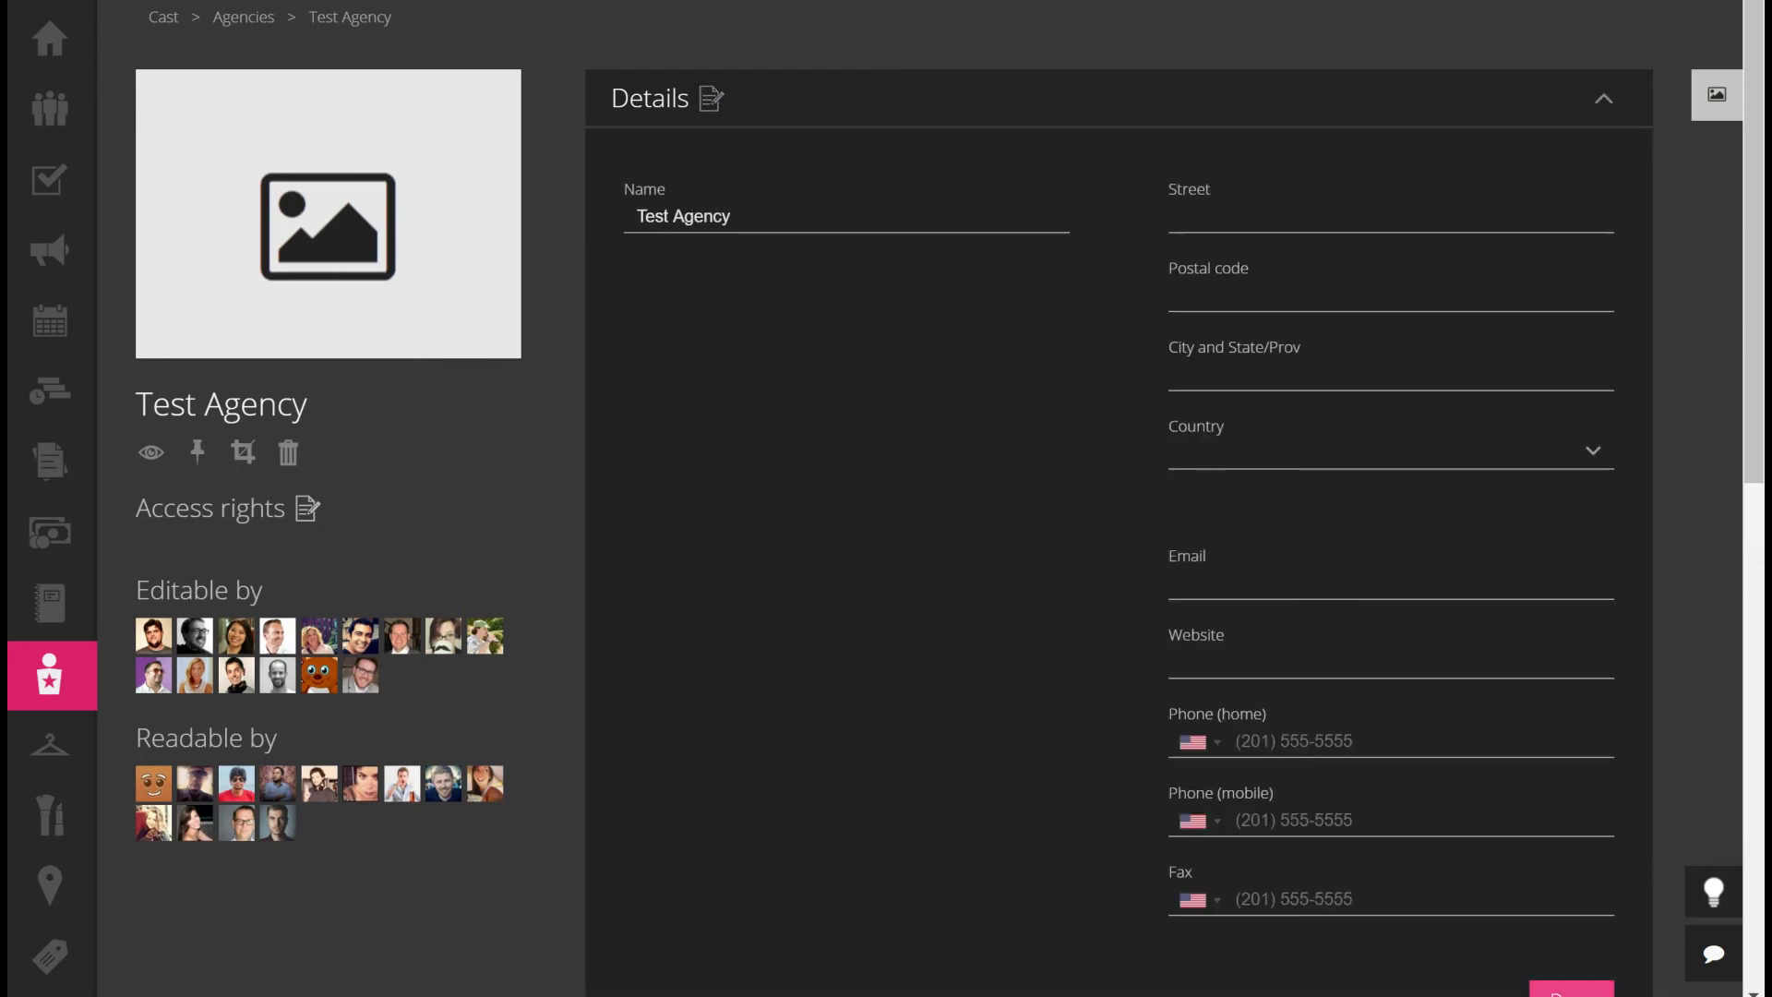
{"action": "left_click", "coordinate": [1572, 987]}
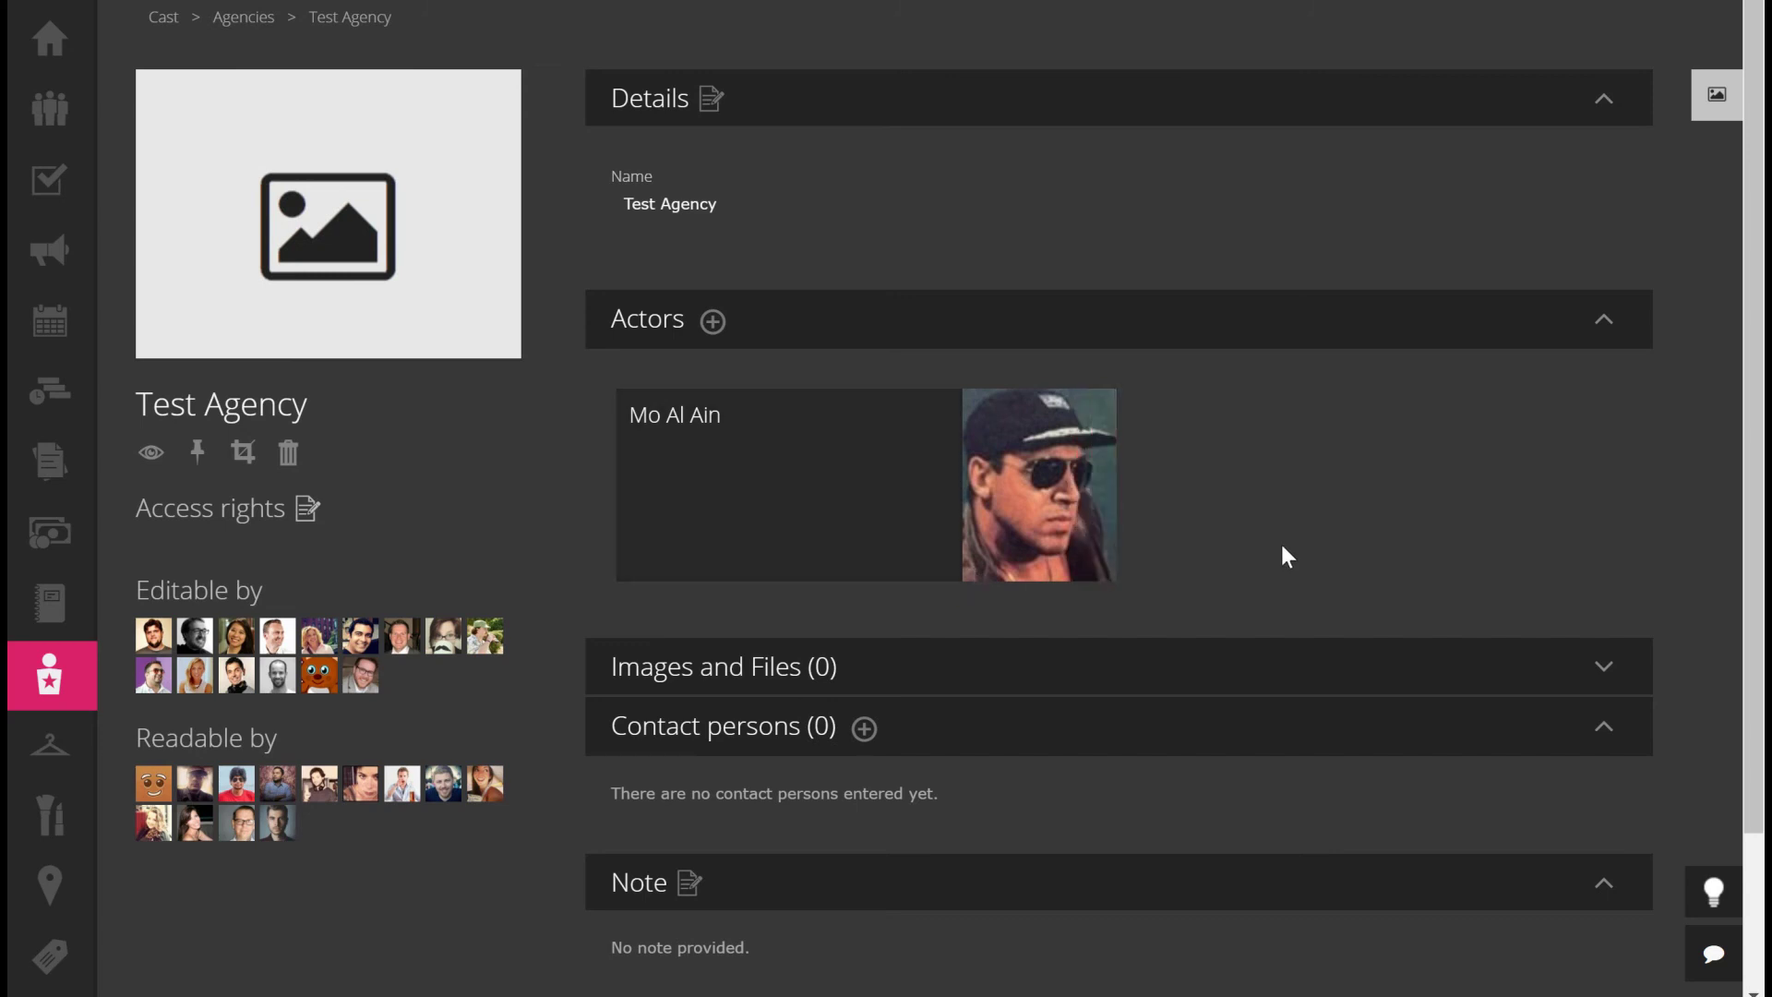
Add a new draft actor named 'Test test' to Test Agency
{"action": "left_click", "coordinate": [713, 322]}
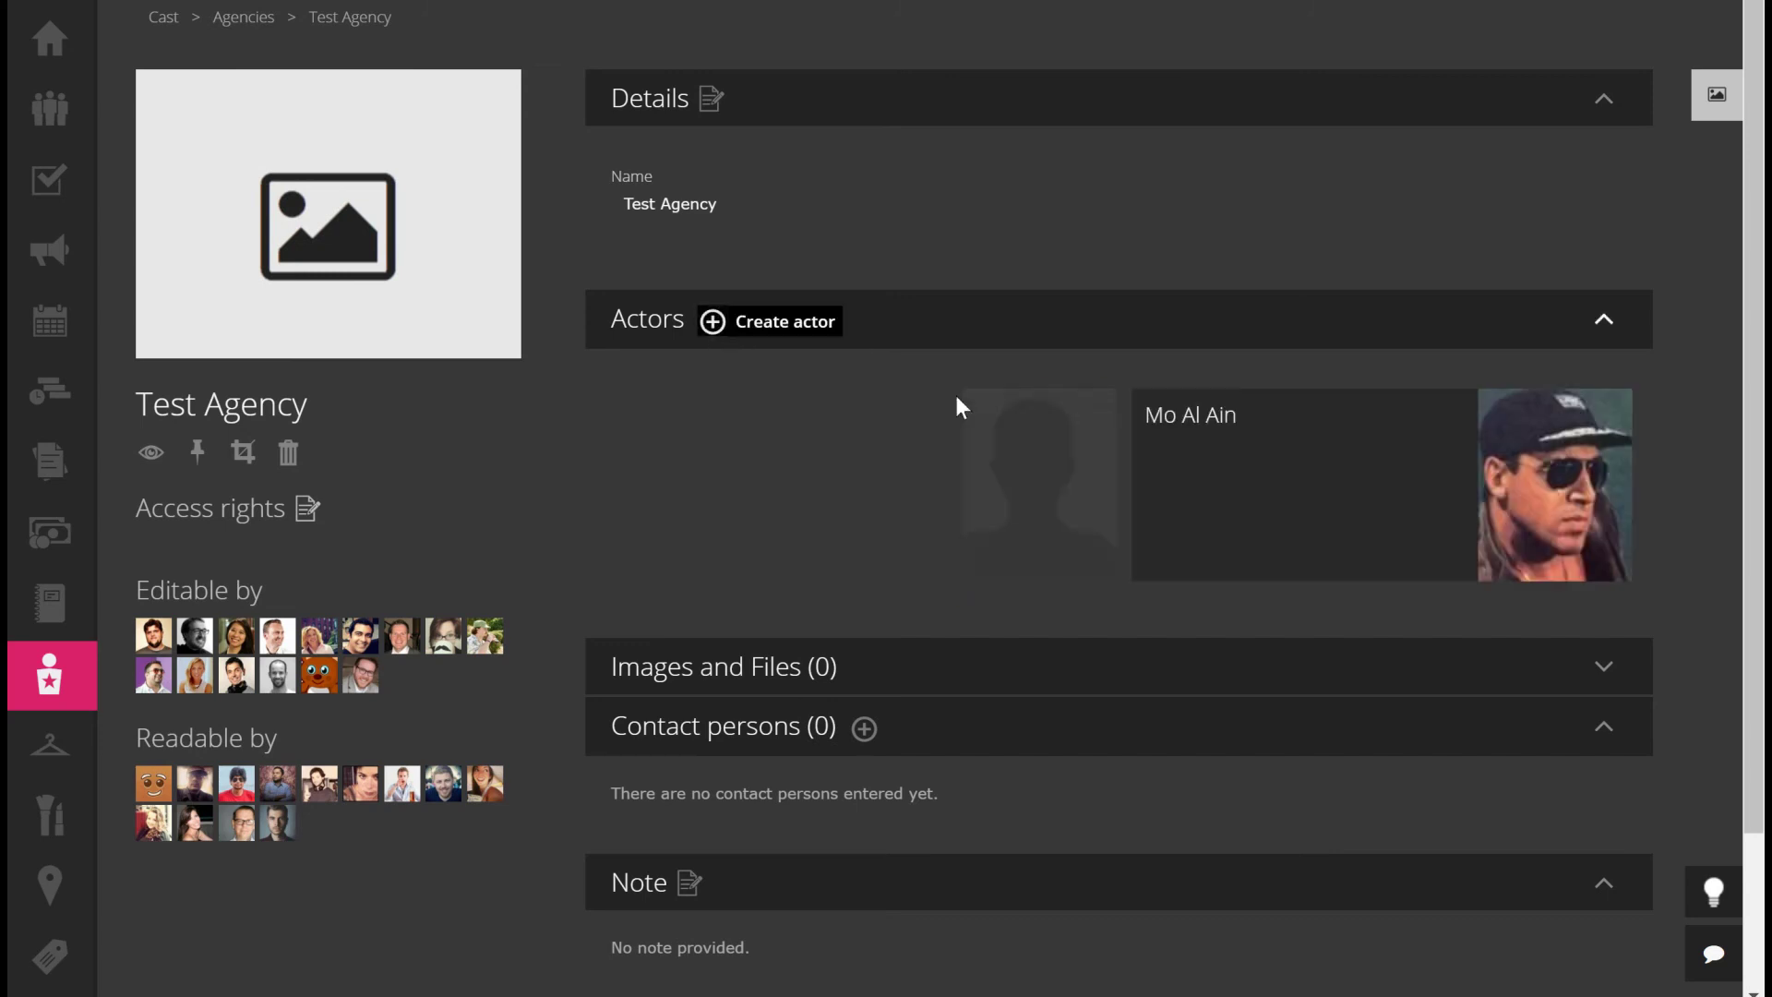
{"action": "mouse_move", "coordinate": [978, 418]}
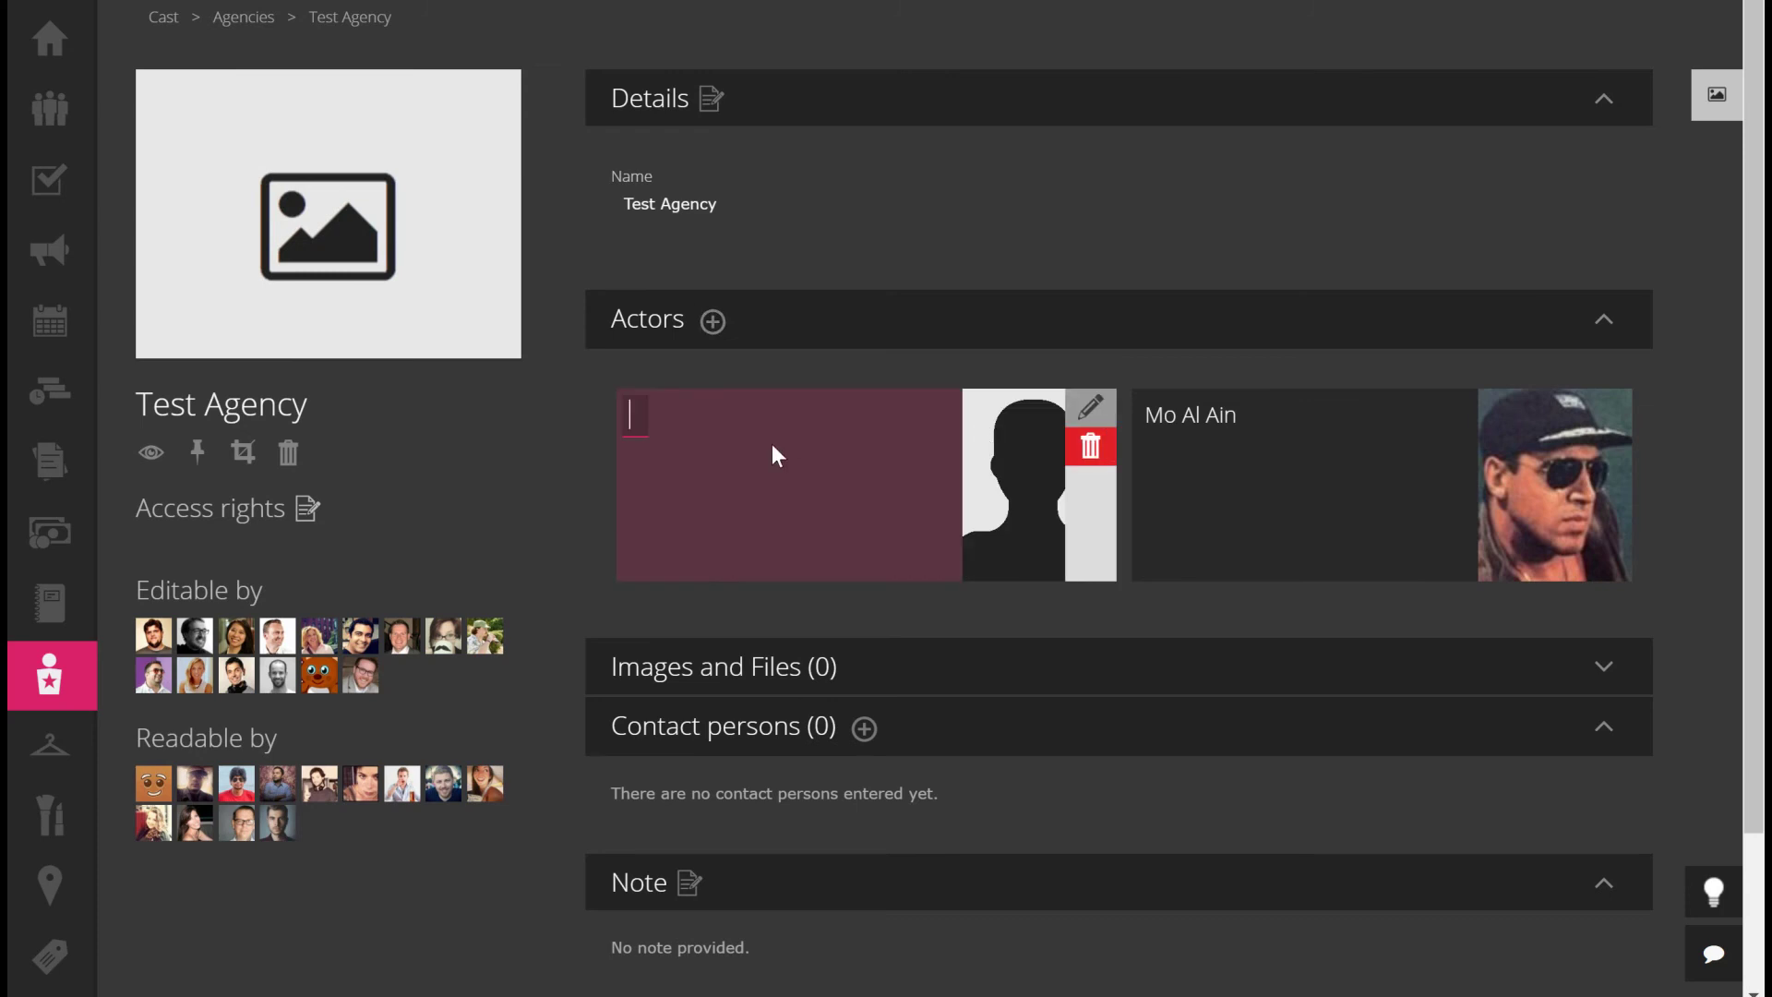
{"action": "type", "text": "Test test"}
{"action": "left_click", "coordinate": [607, 457]}
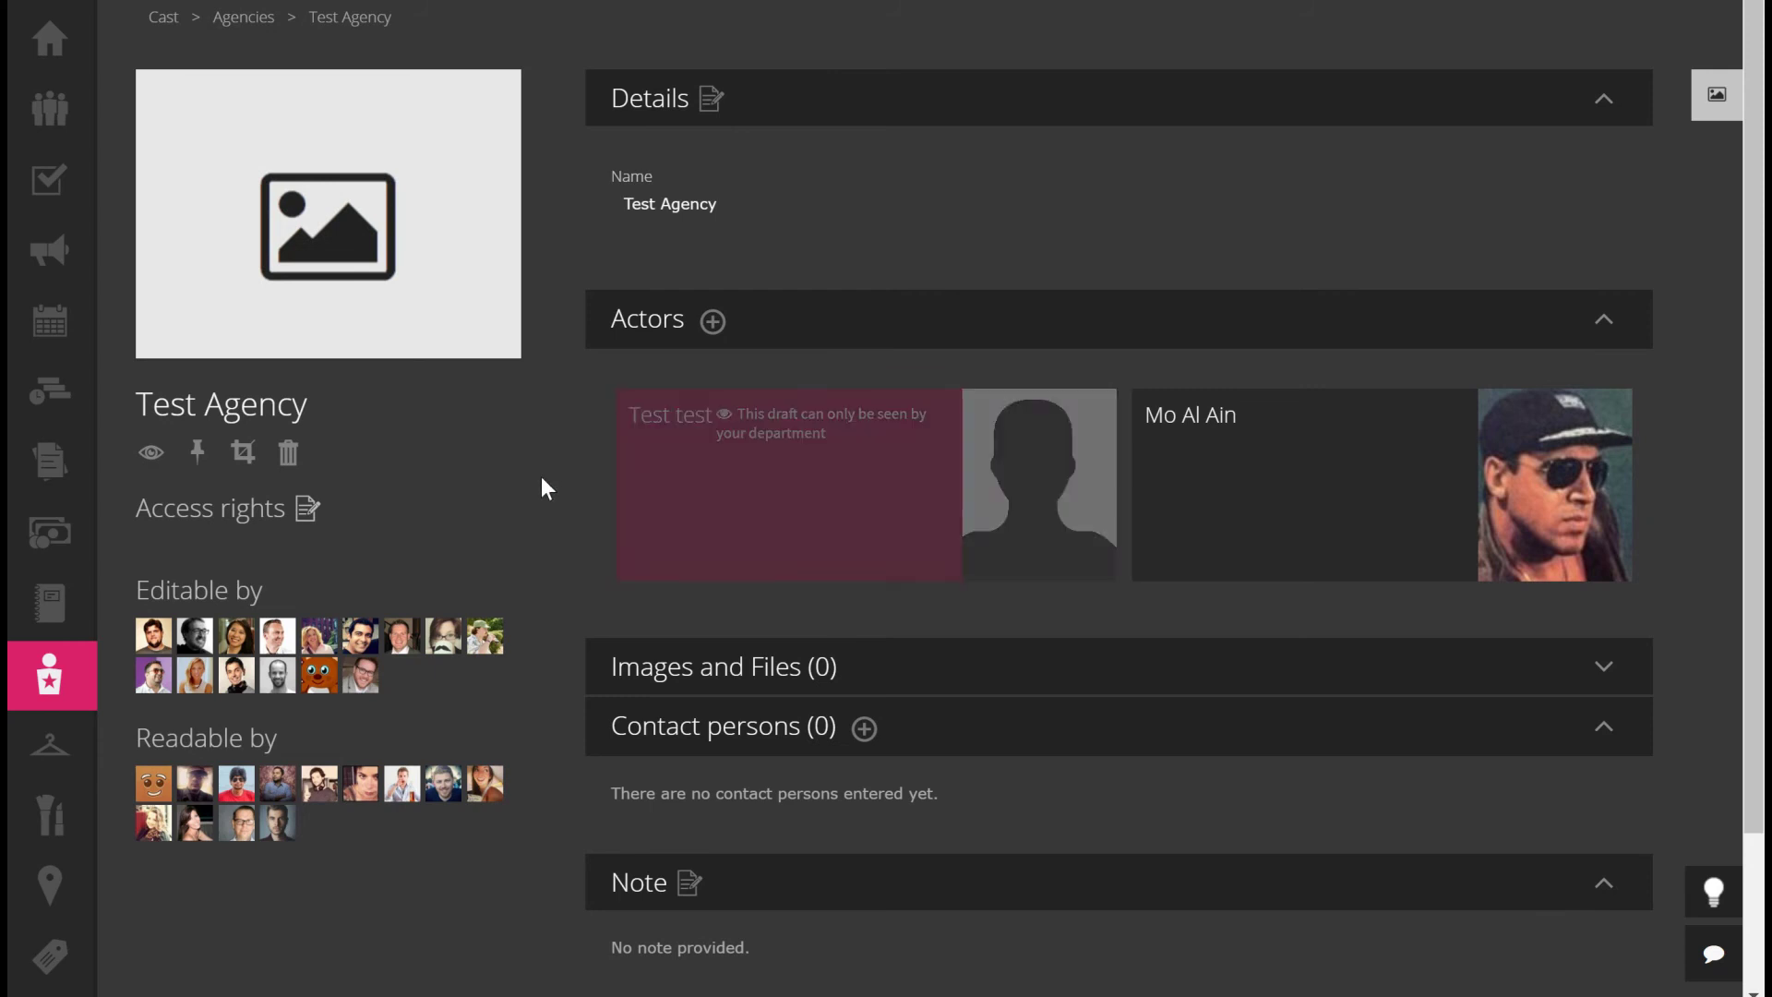
{"action": "mouse_move", "coordinate": [1601, 563]}
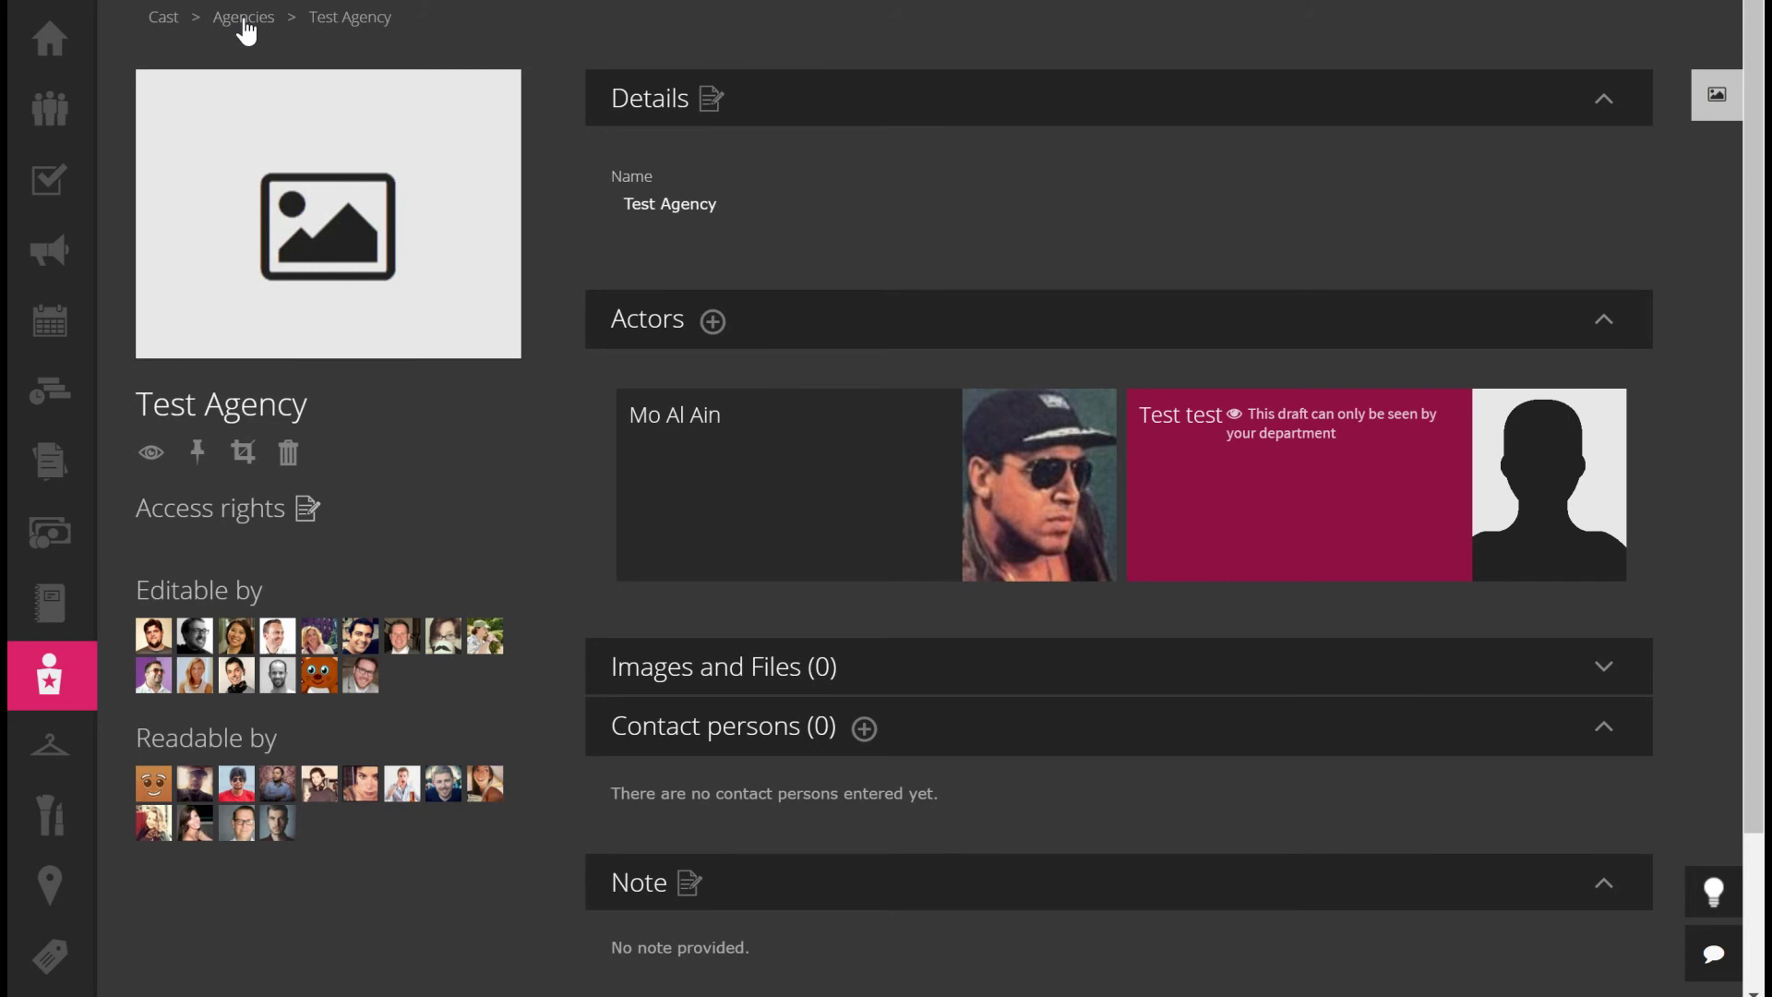
Delete the Test test draft actor card from the Cast Actors list
{"action": "left_click", "coordinate": [164, 20]}
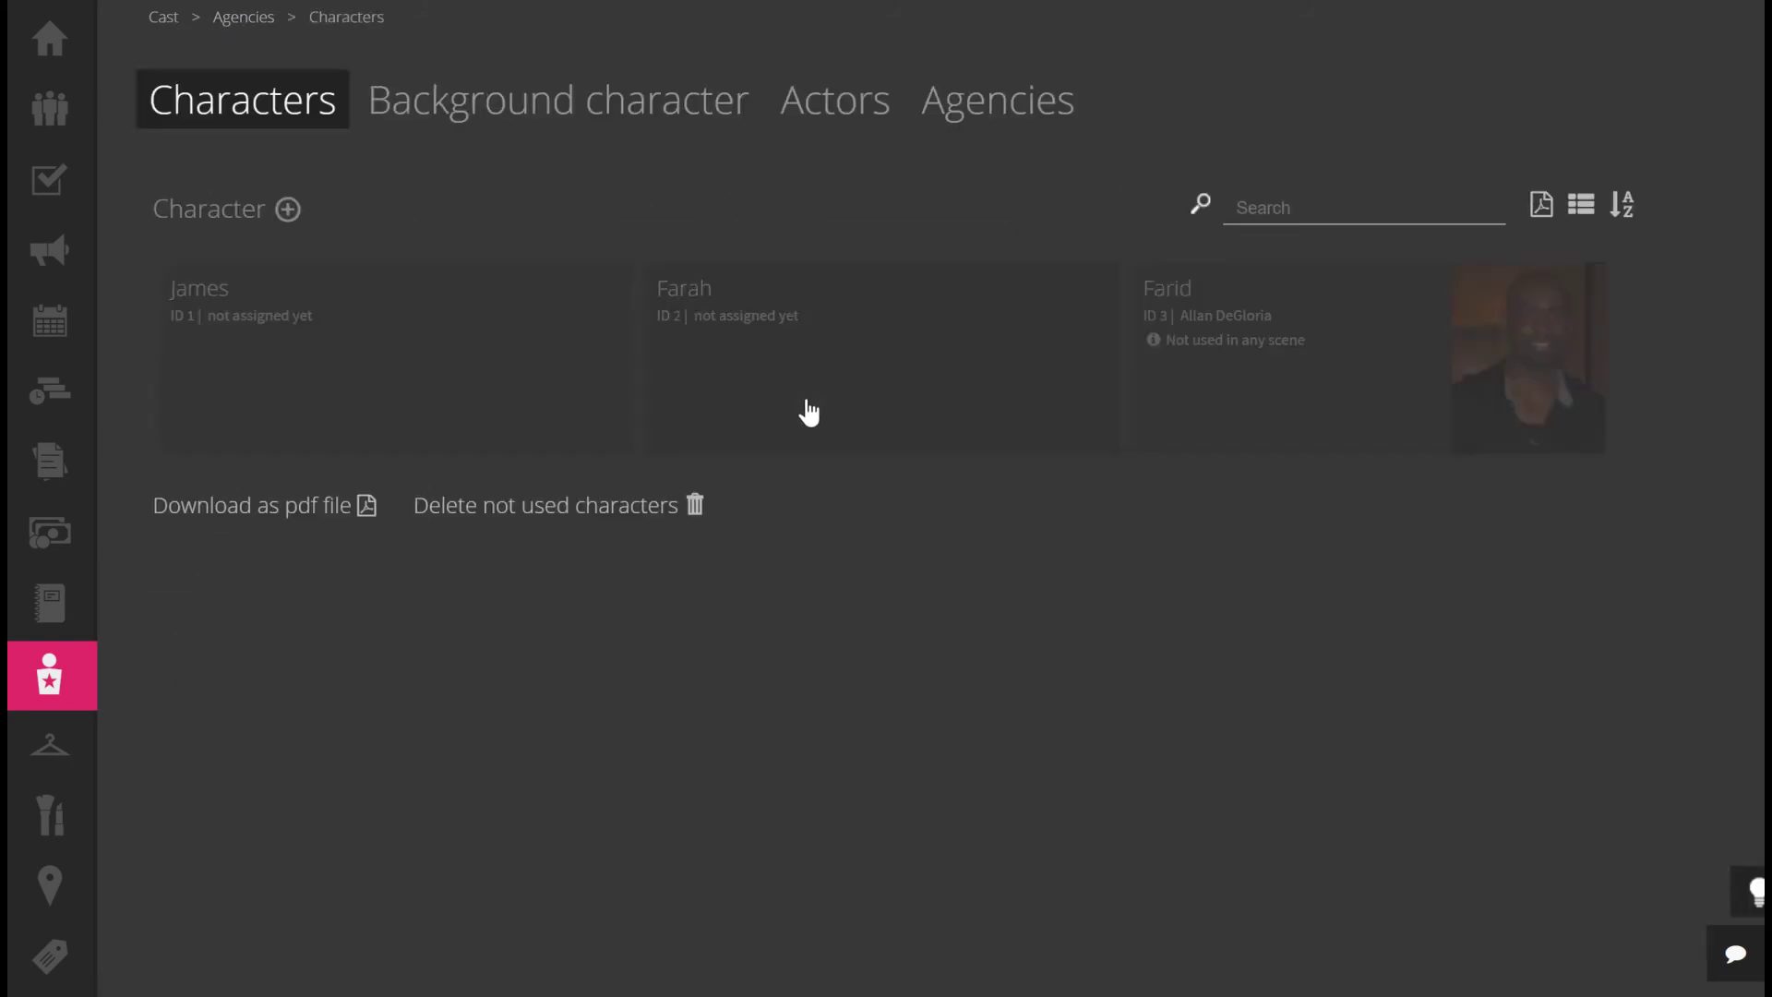
{"action": "left_click", "coordinate": [882, 115]}
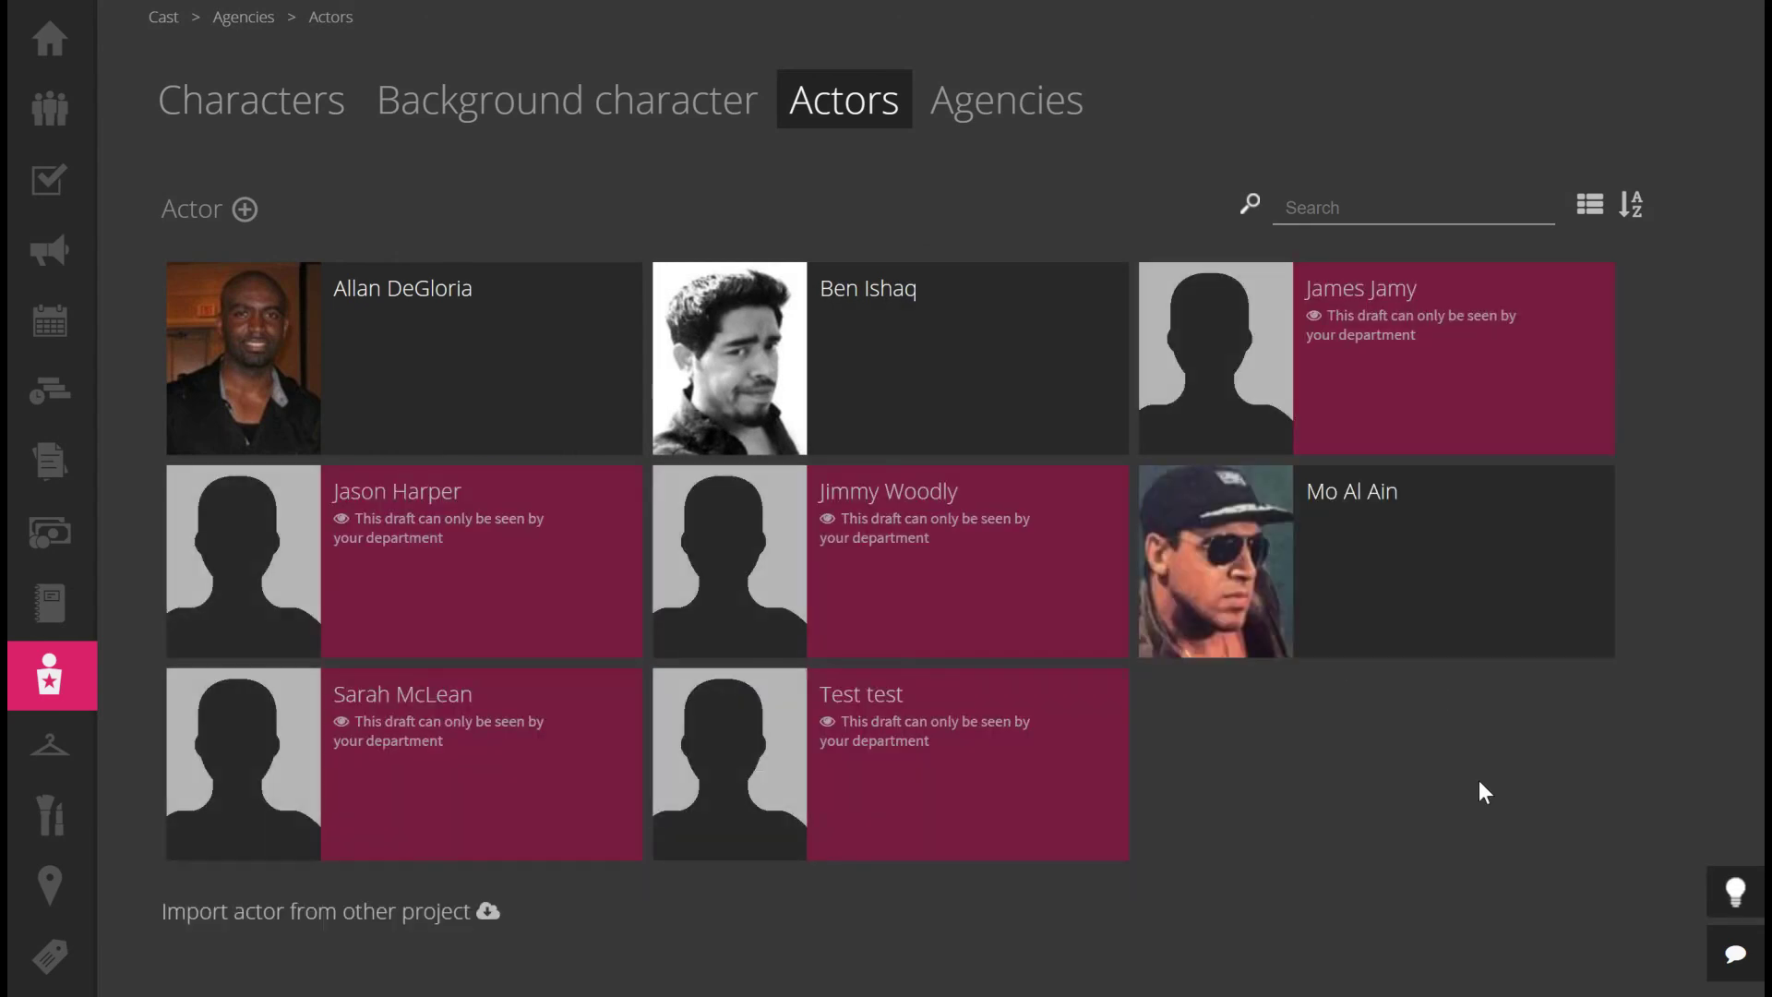
{"action": "mouse_move", "coordinate": [993, 775]}
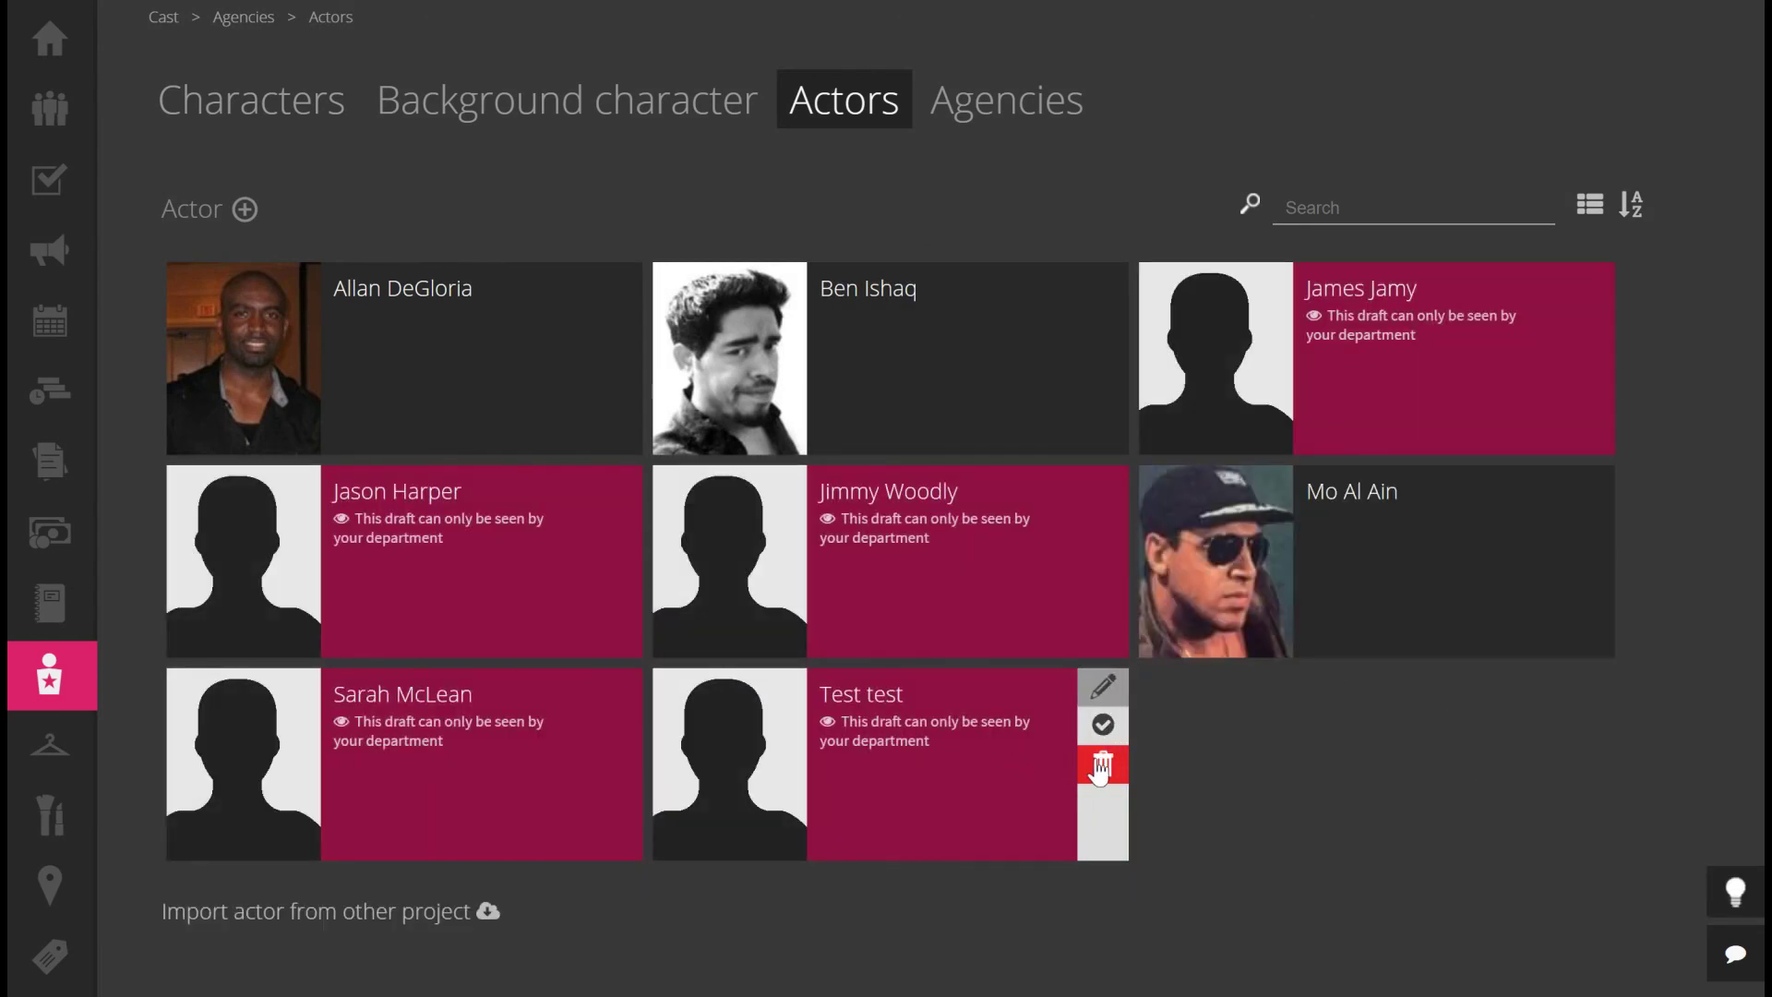
{"action": "left_click", "coordinate": [1106, 765]}
{"action": "left_click", "coordinate": [700, 724]}
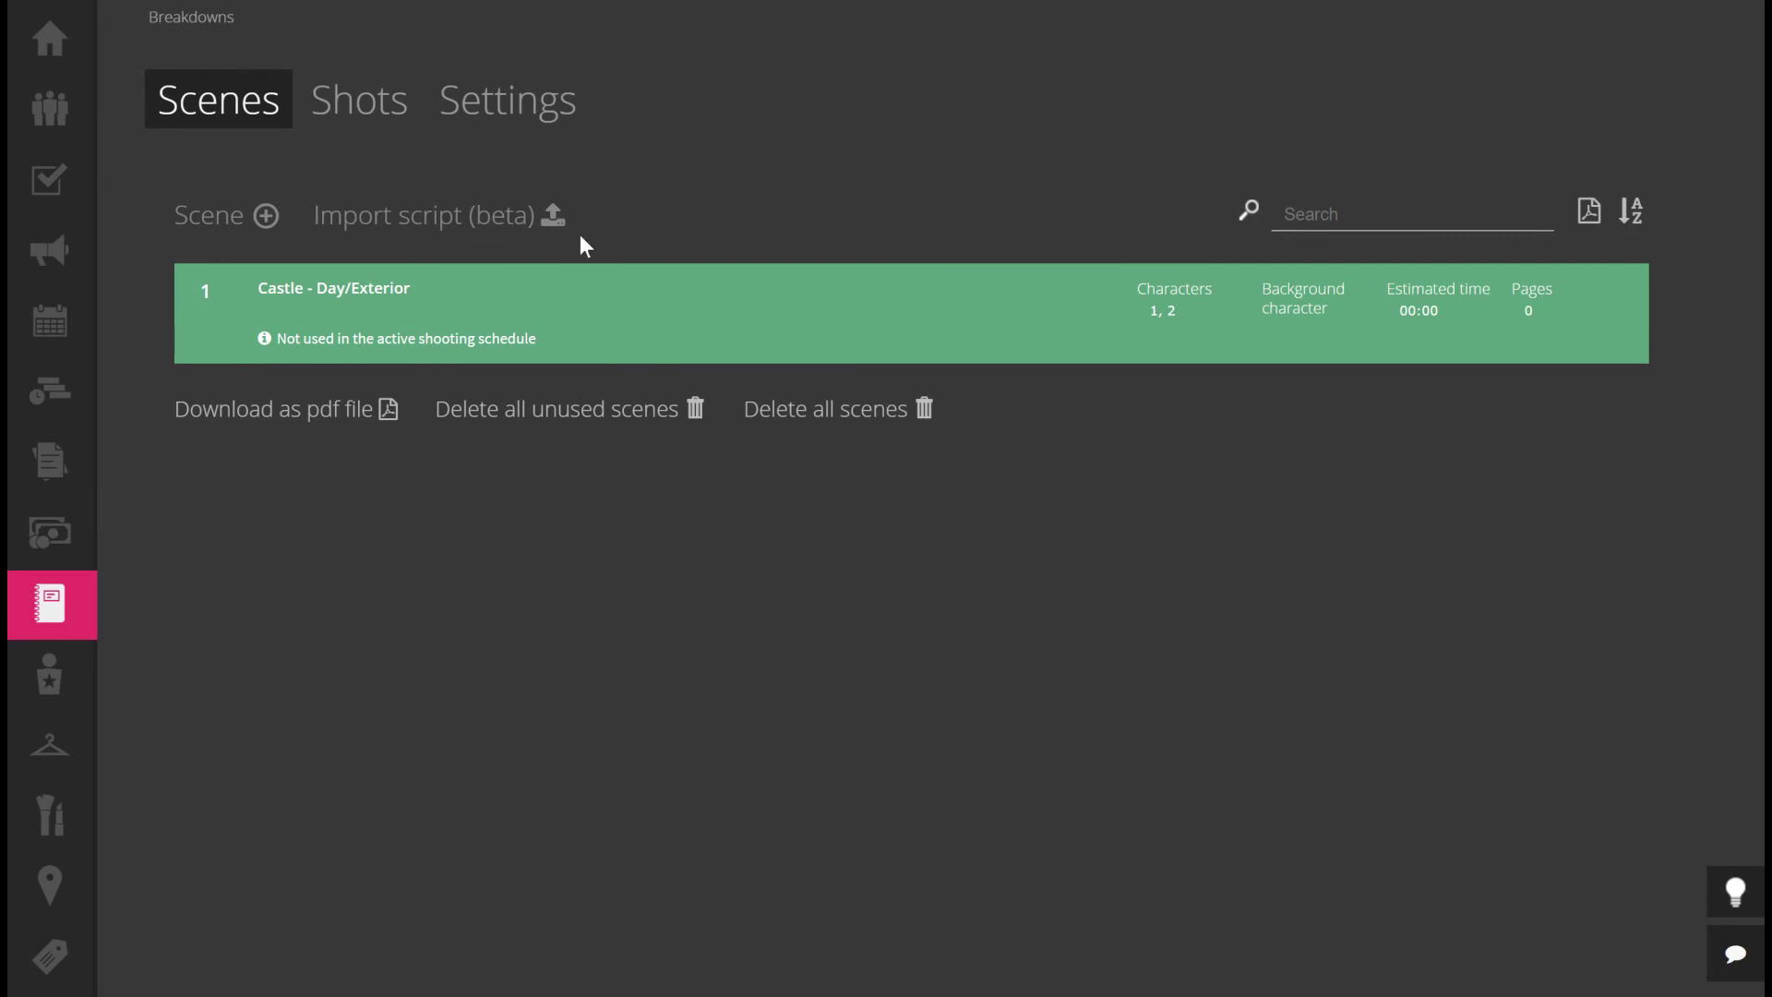
Add character 3 Farid to scene 1's breakdown alongside James and Farah
{"action": "left_click", "coordinate": [759, 323]}
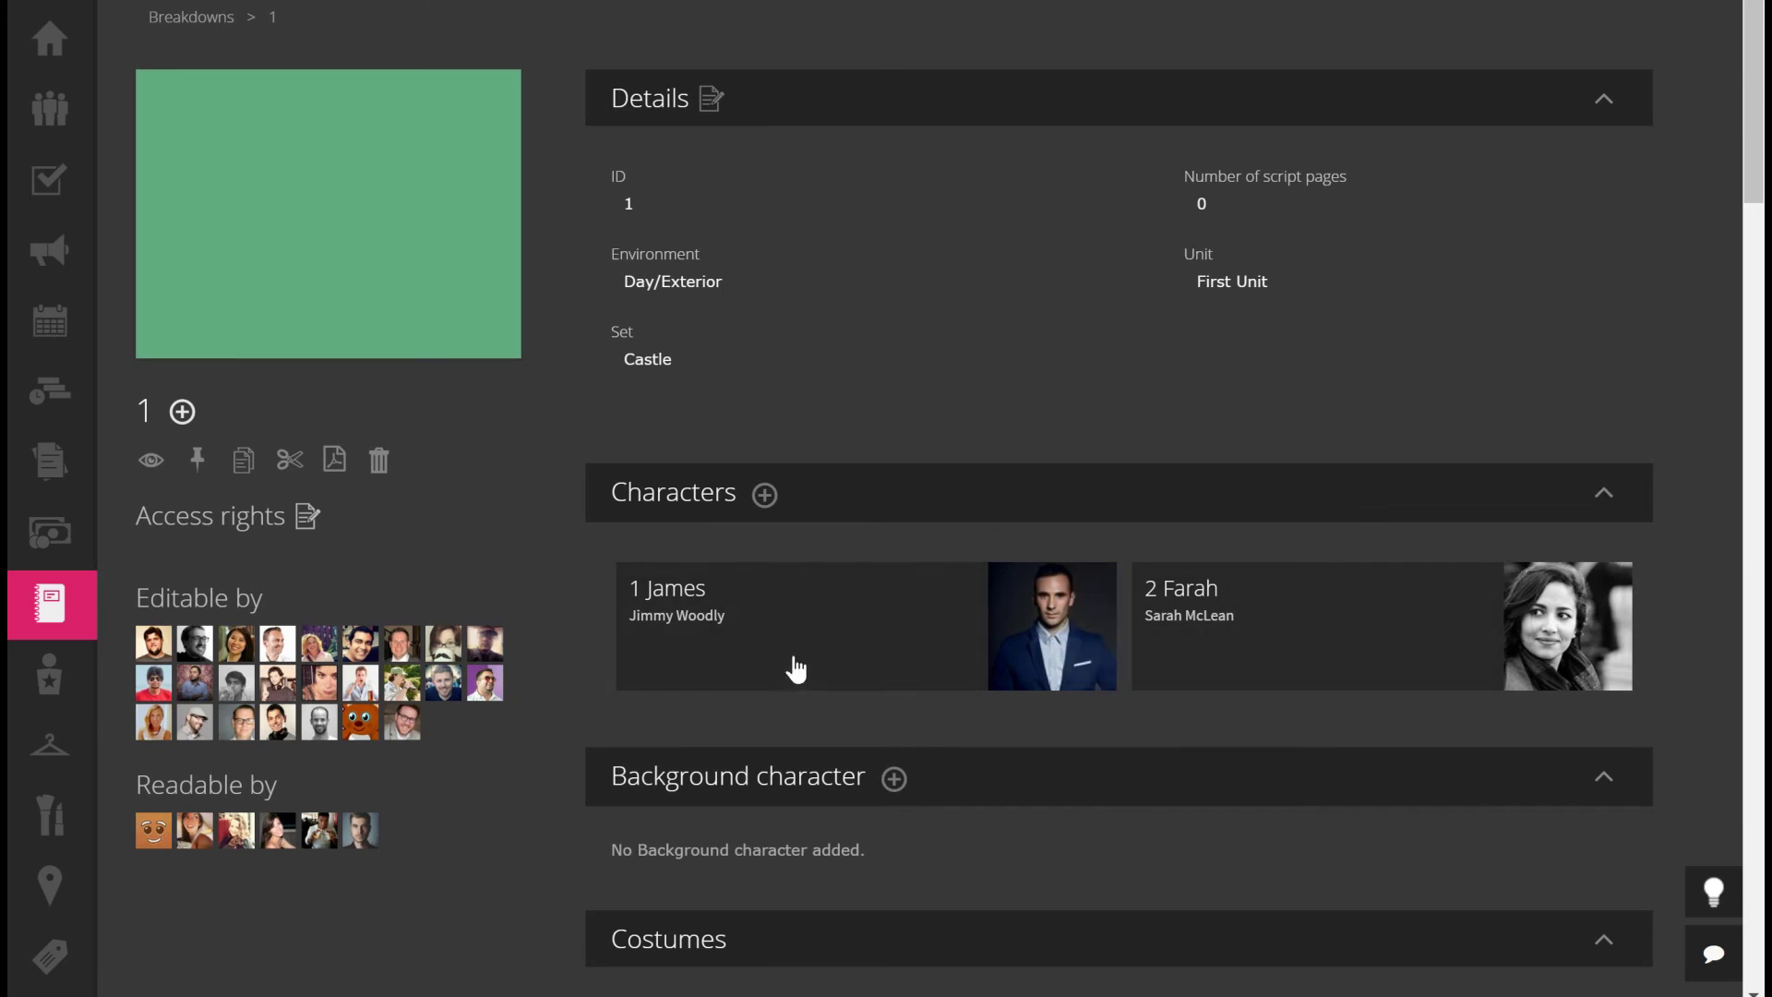
{"action": "left_click", "coordinate": [768, 499]}
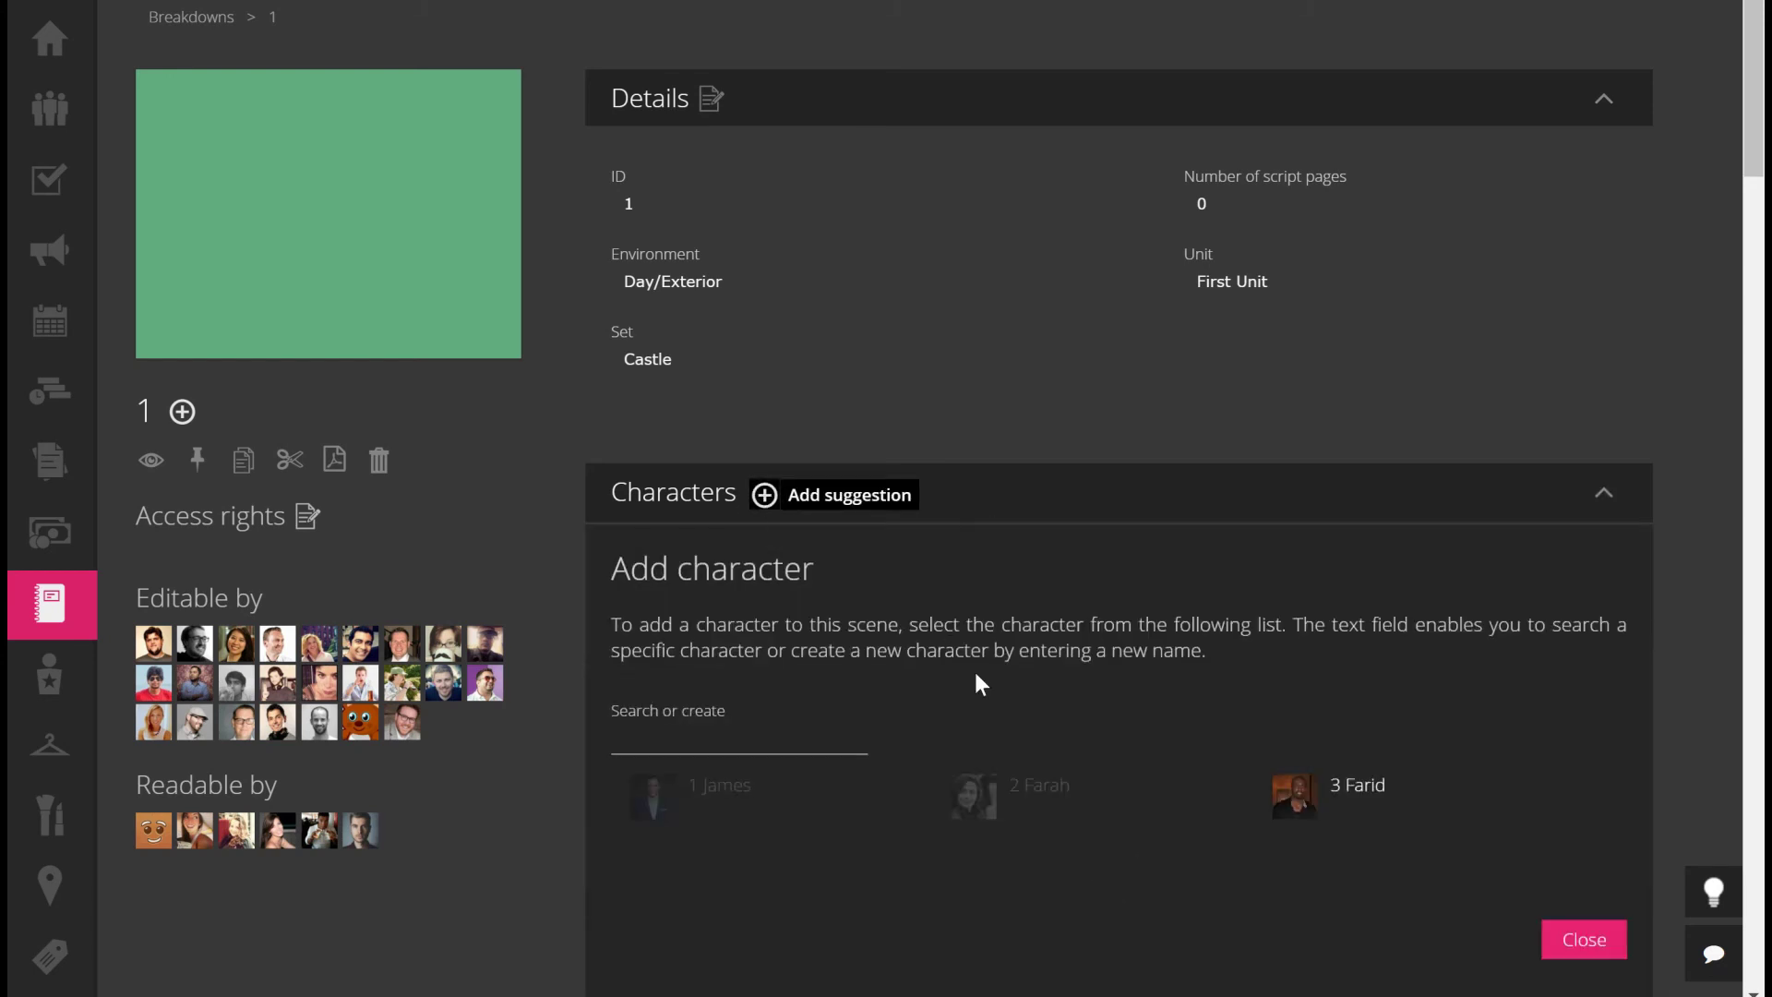
{"action": "left_click", "coordinate": [1342, 799]}
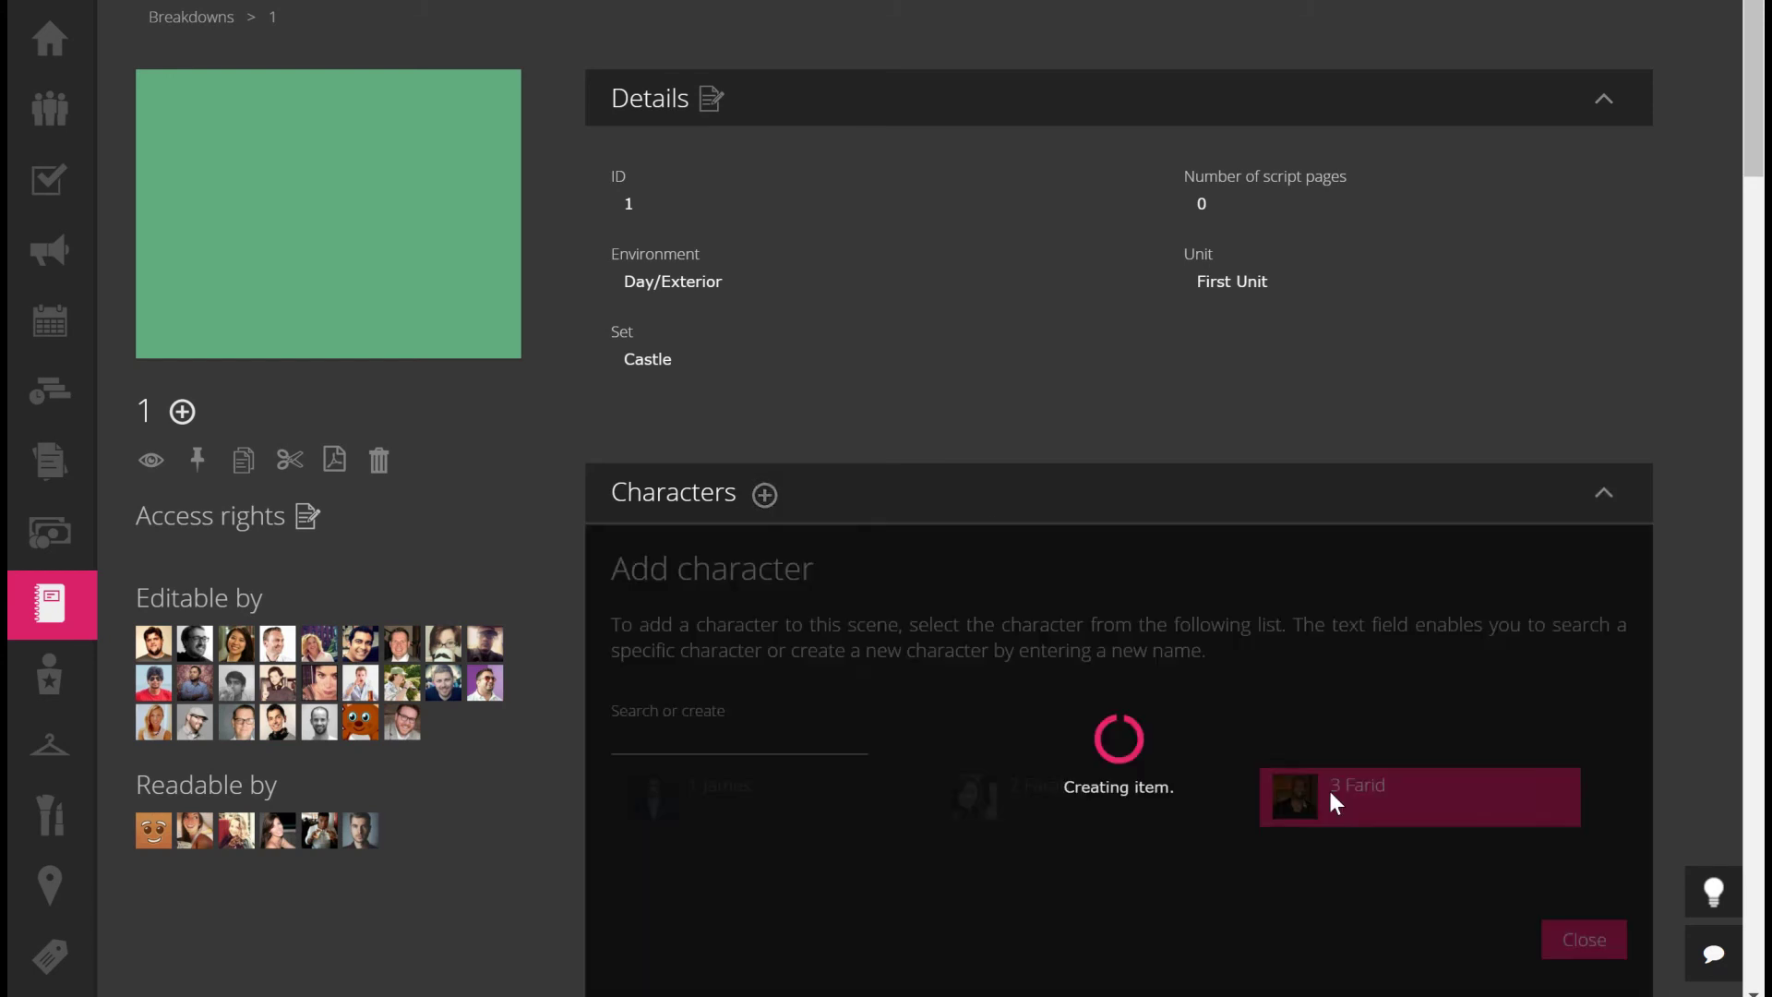
{"action": "left_click", "coordinate": [1571, 937]}
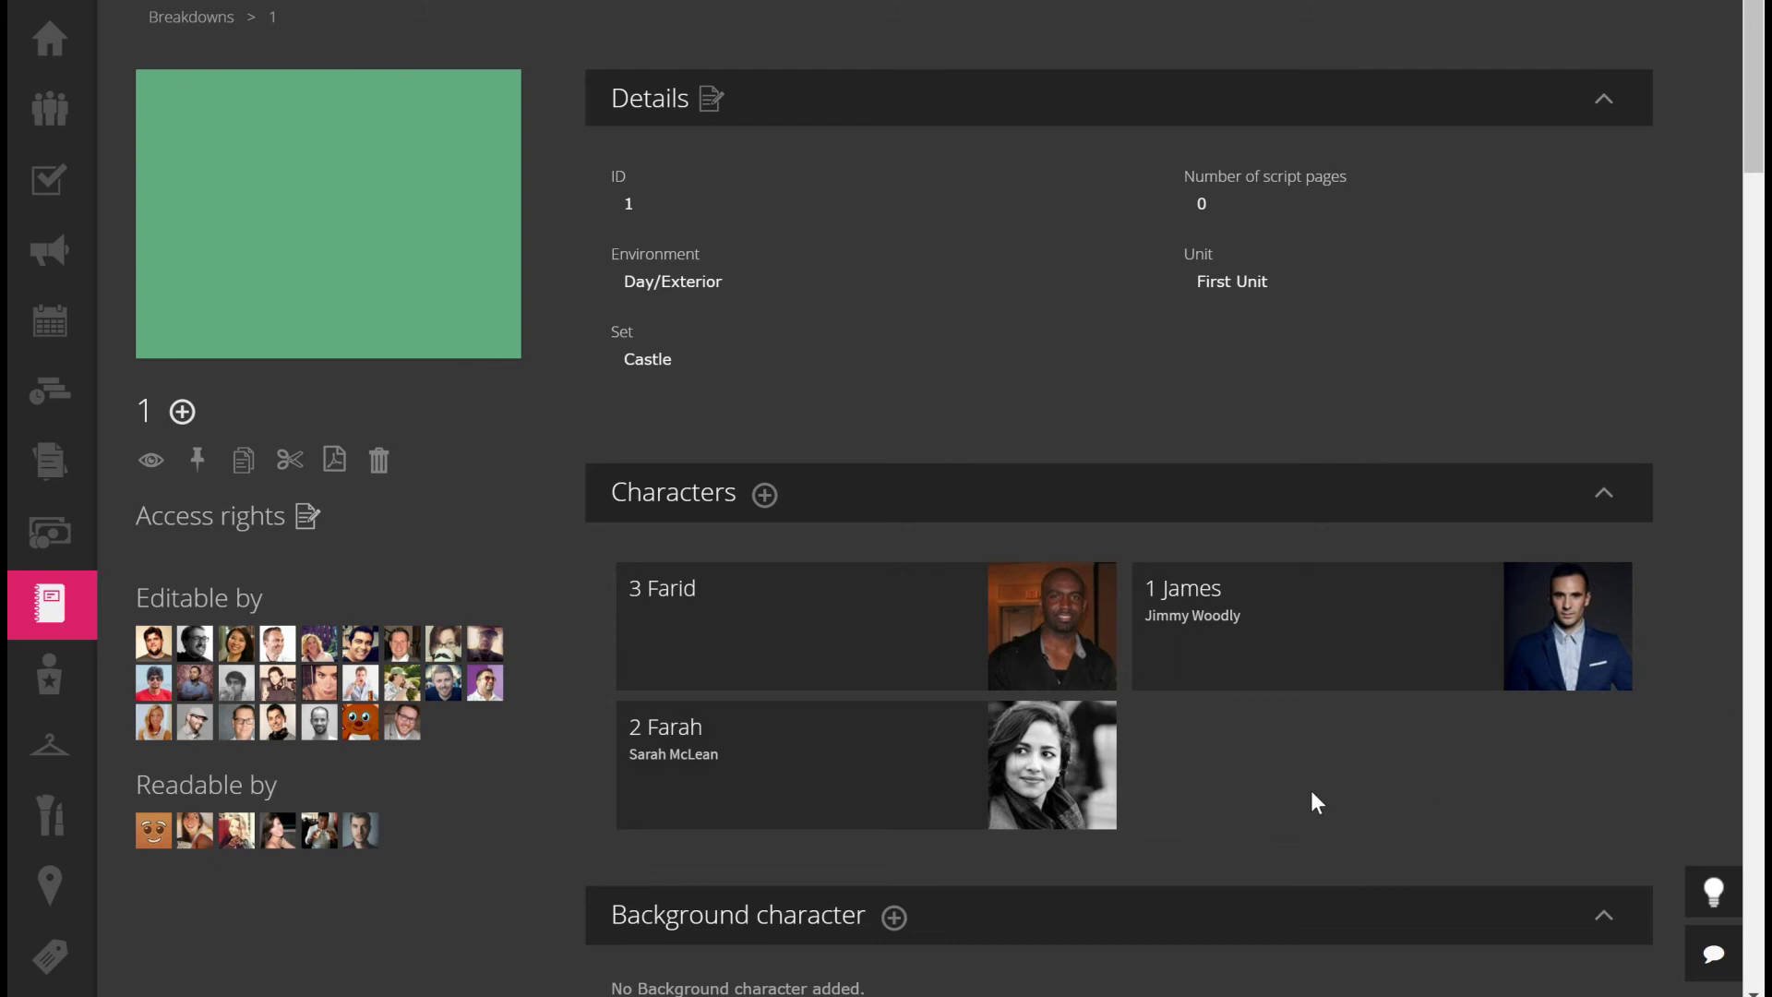
{"action": "mouse_move", "coordinate": [819, 655]}
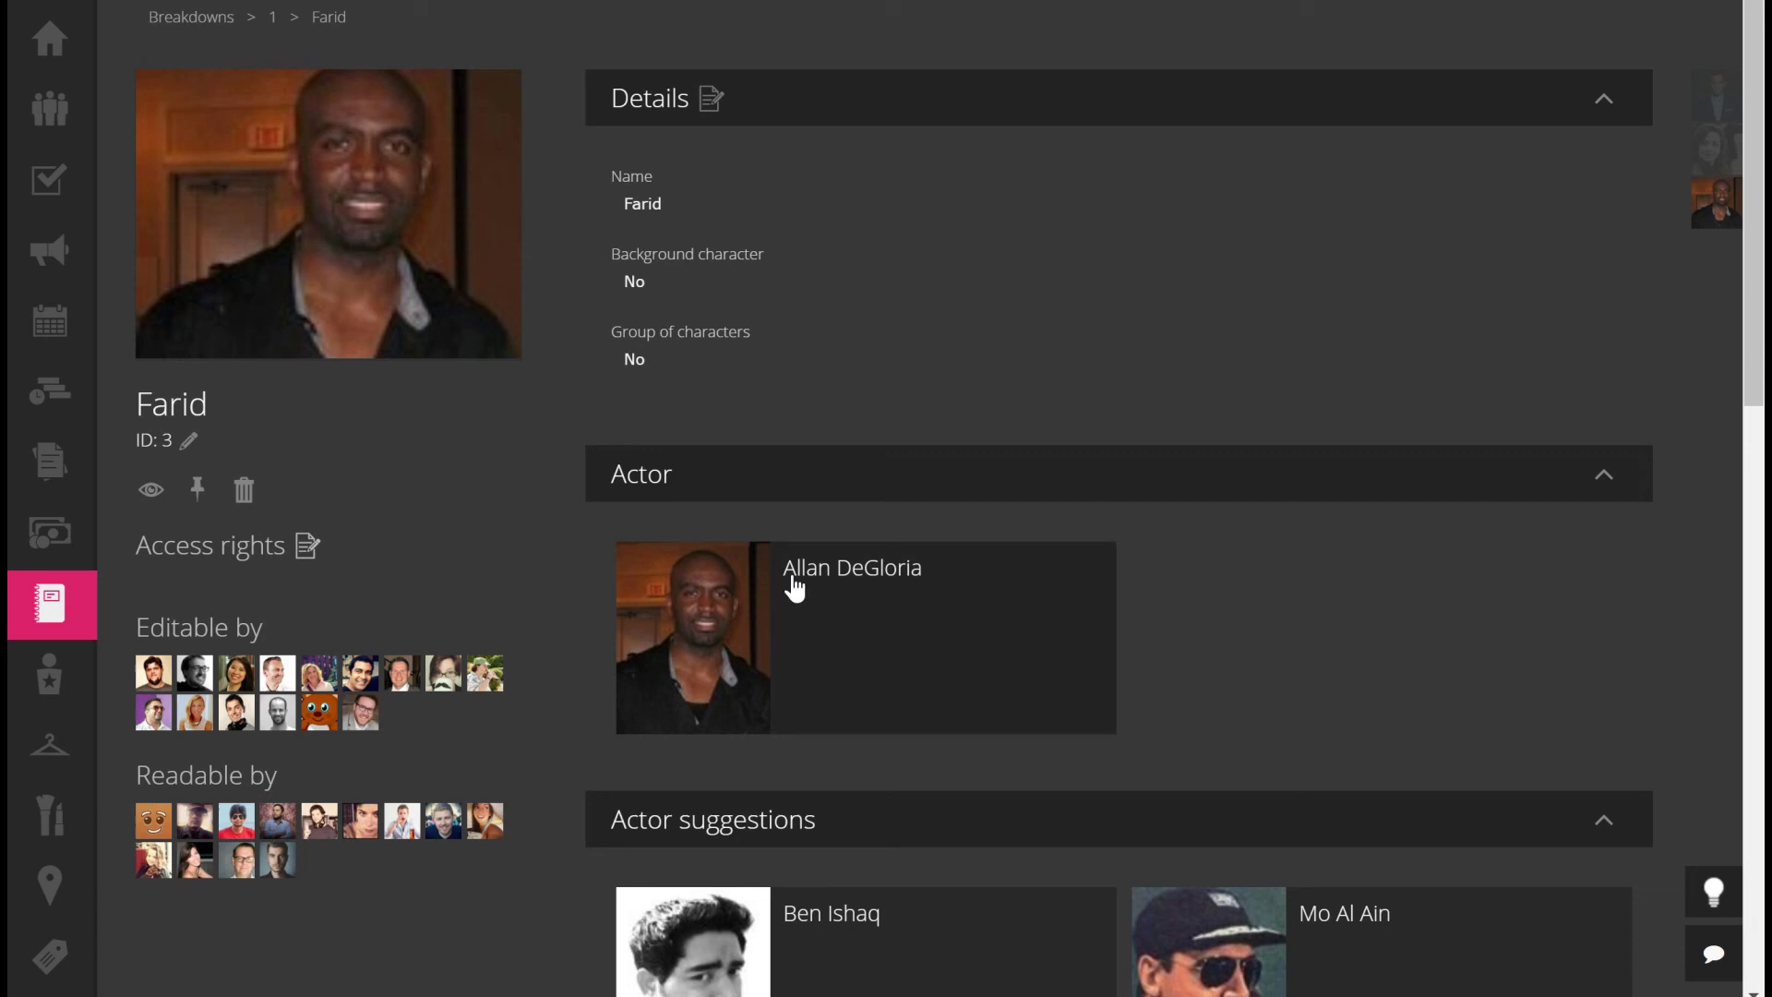
Cancel Farid's current actor and fix the black-and-white suggested actor as his cast
{"action": "mouse_move", "coordinate": [843, 597]}
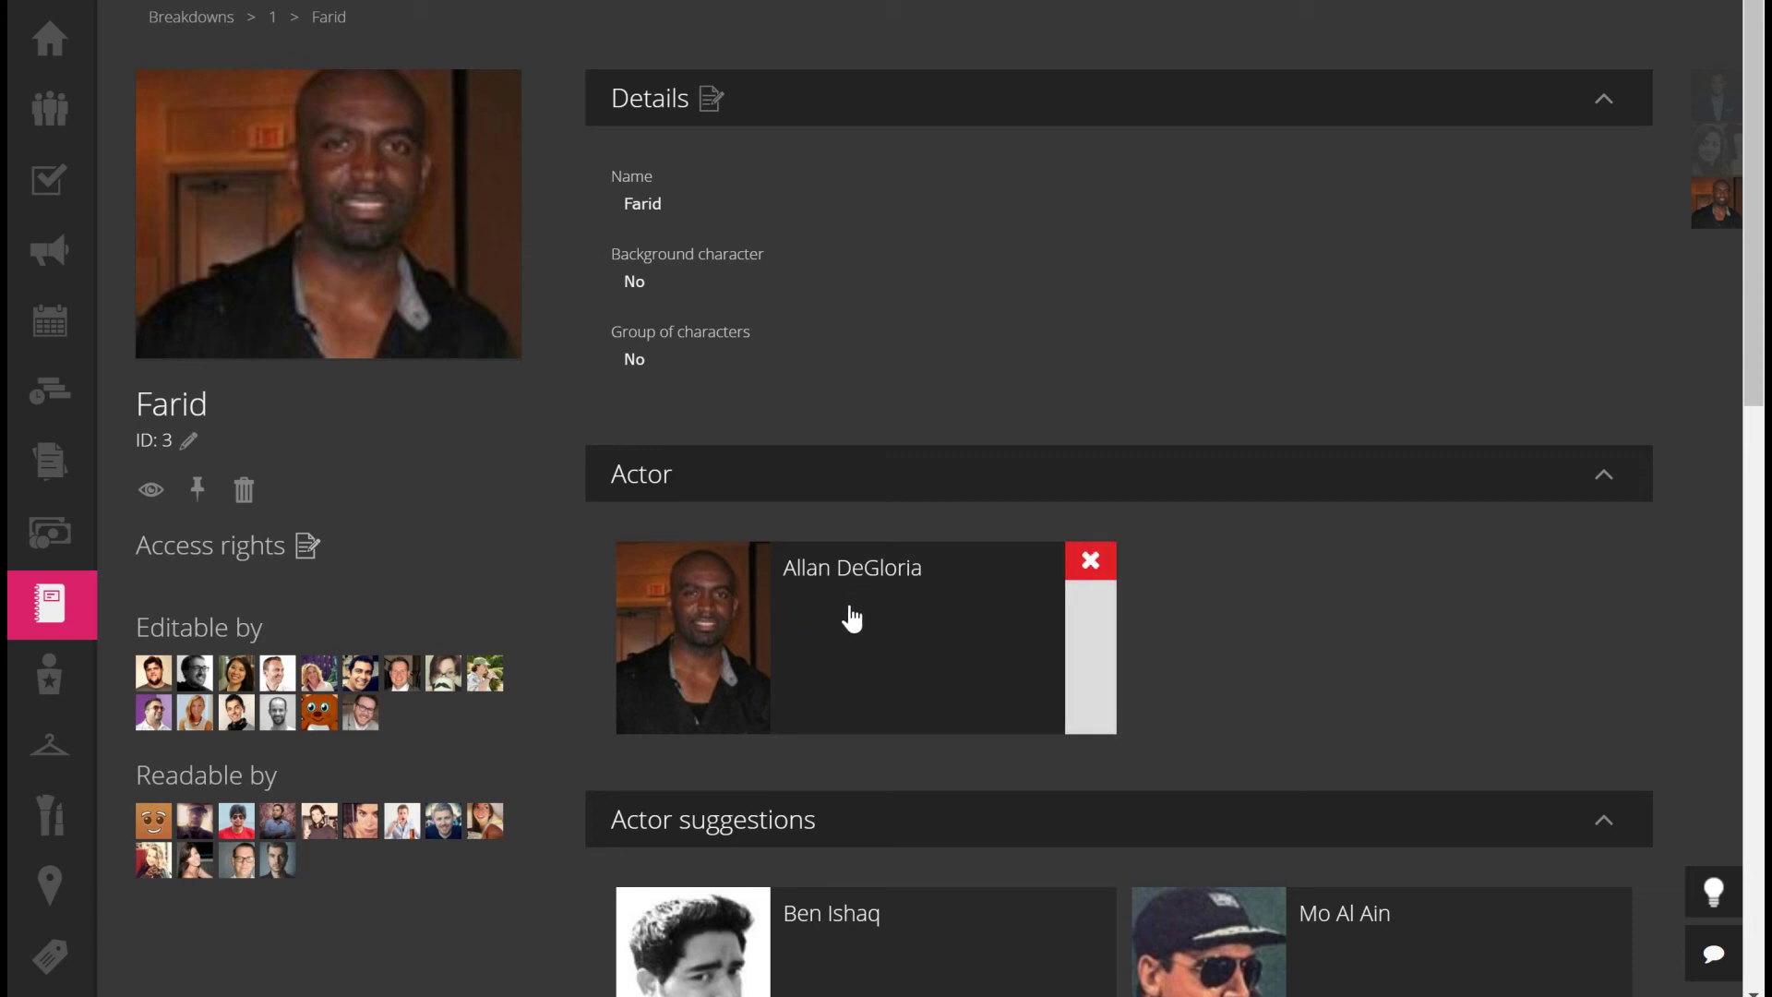
{"action": "left_click", "coordinate": [1093, 563]}
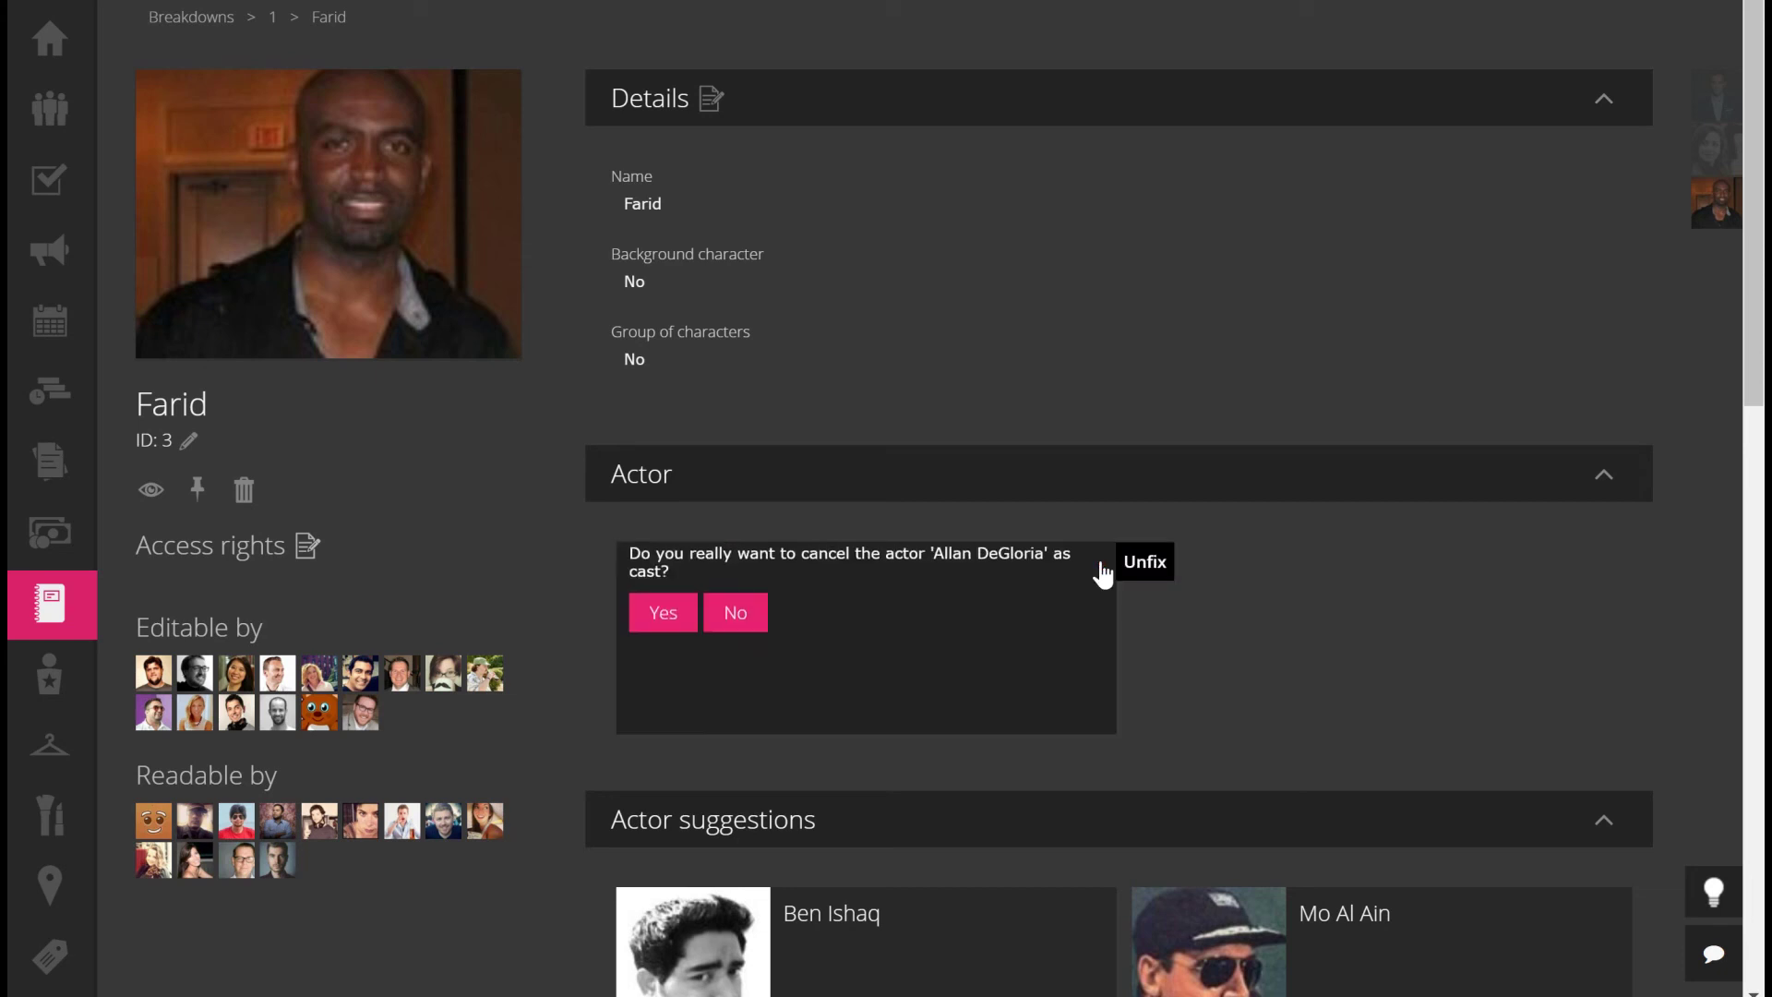
{"action": "left_click", "coordinate": [657, 624]}
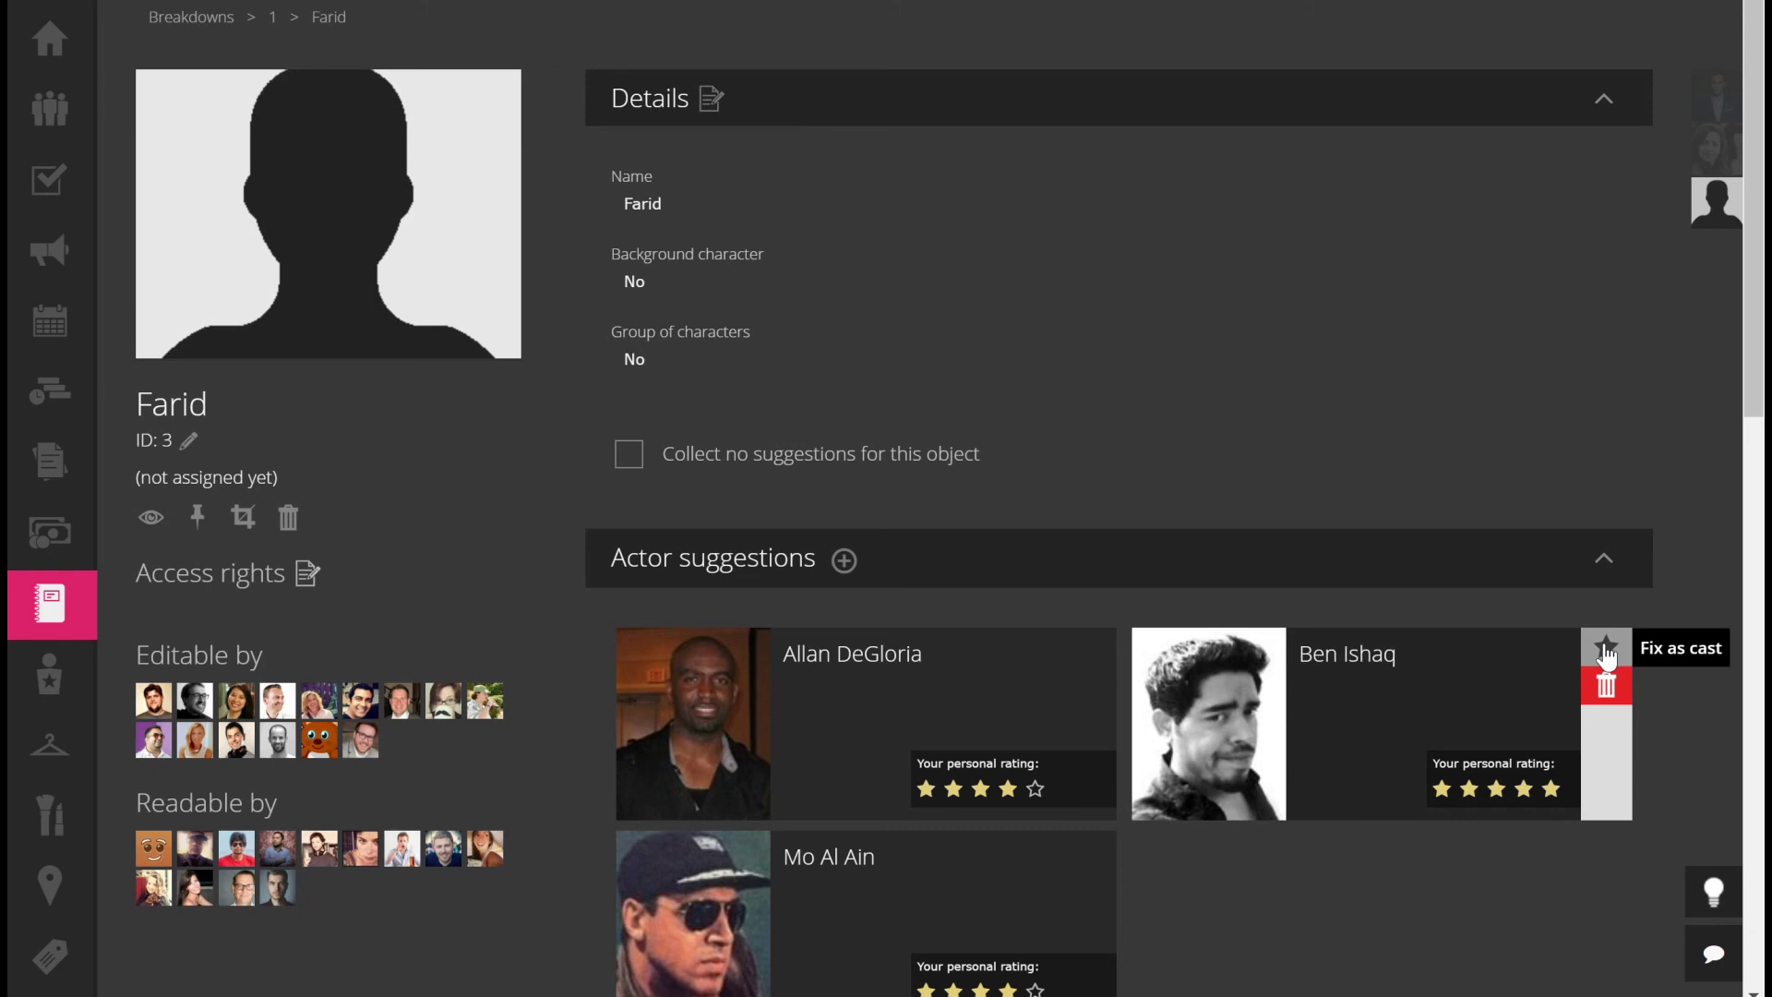
{"action": "left_click", "coordinate": [1606, 651]}
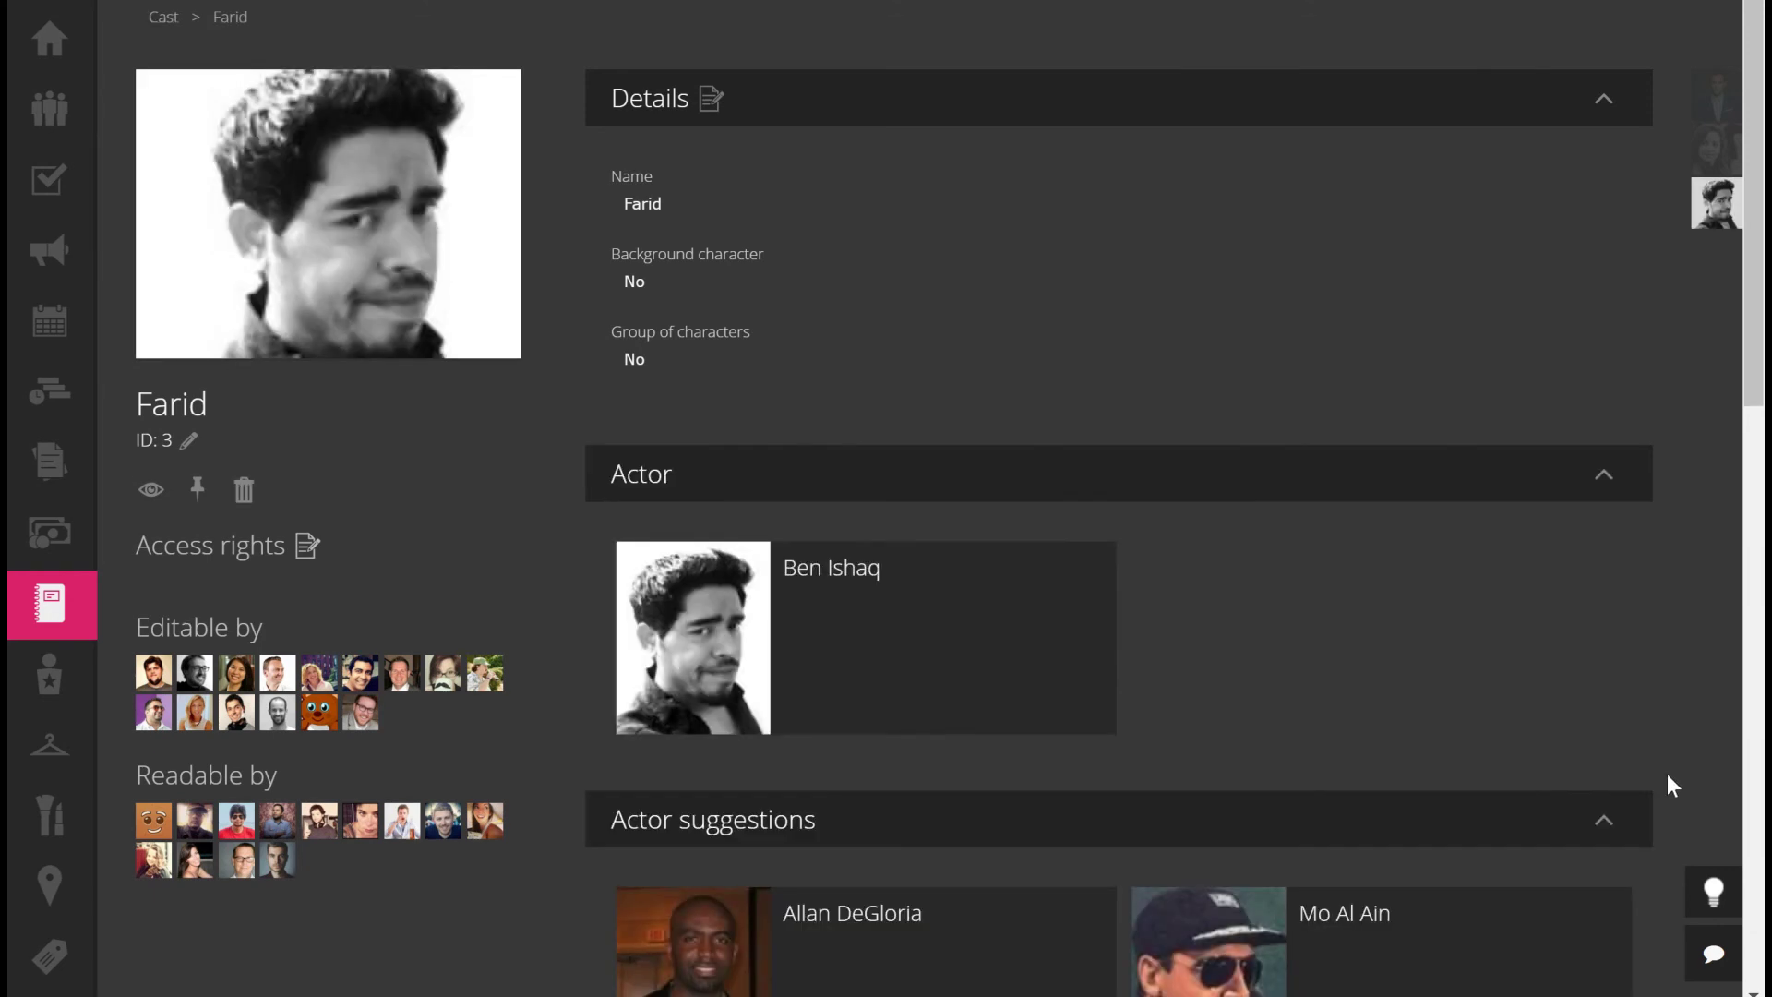
{"action": "mouse_move", "coordinate": [901, 628]}
{"action": "mouse_move", "coordinate": [89, 683]}
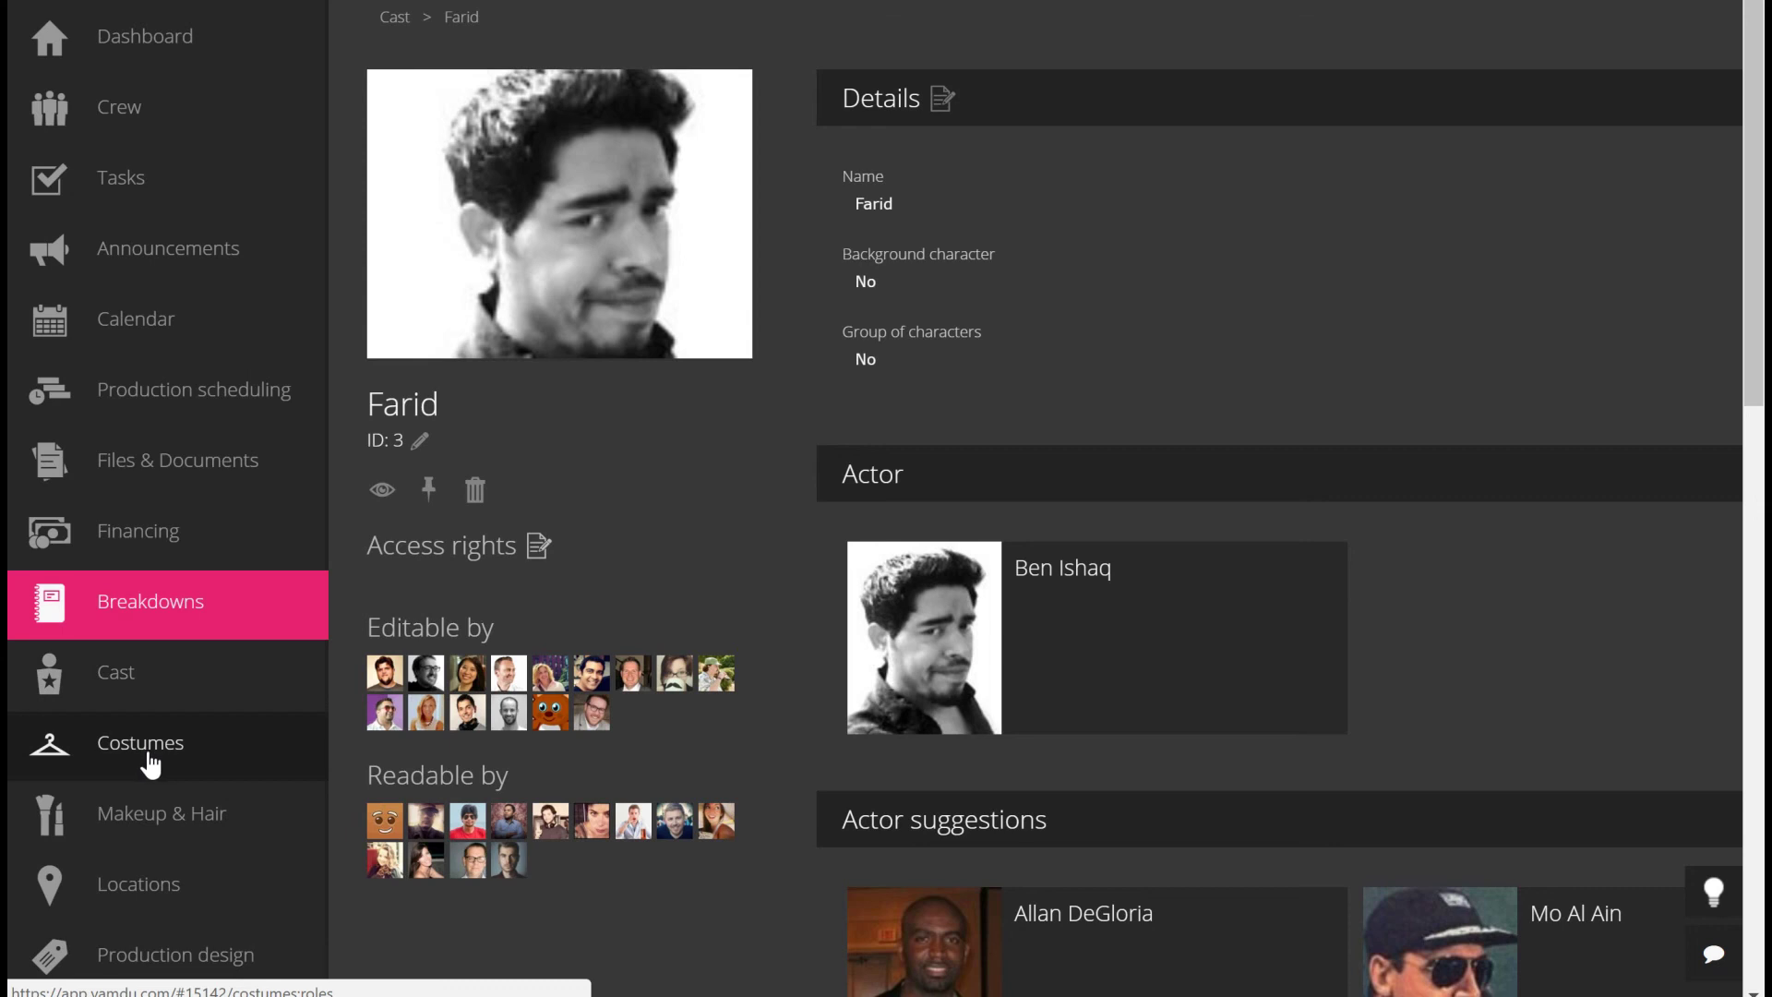
On Farid's costume page, check the new actor's sizes and Orange hat, then accept the cast-change warning
{"action": "left_click", "coordinate": [149, 753]}
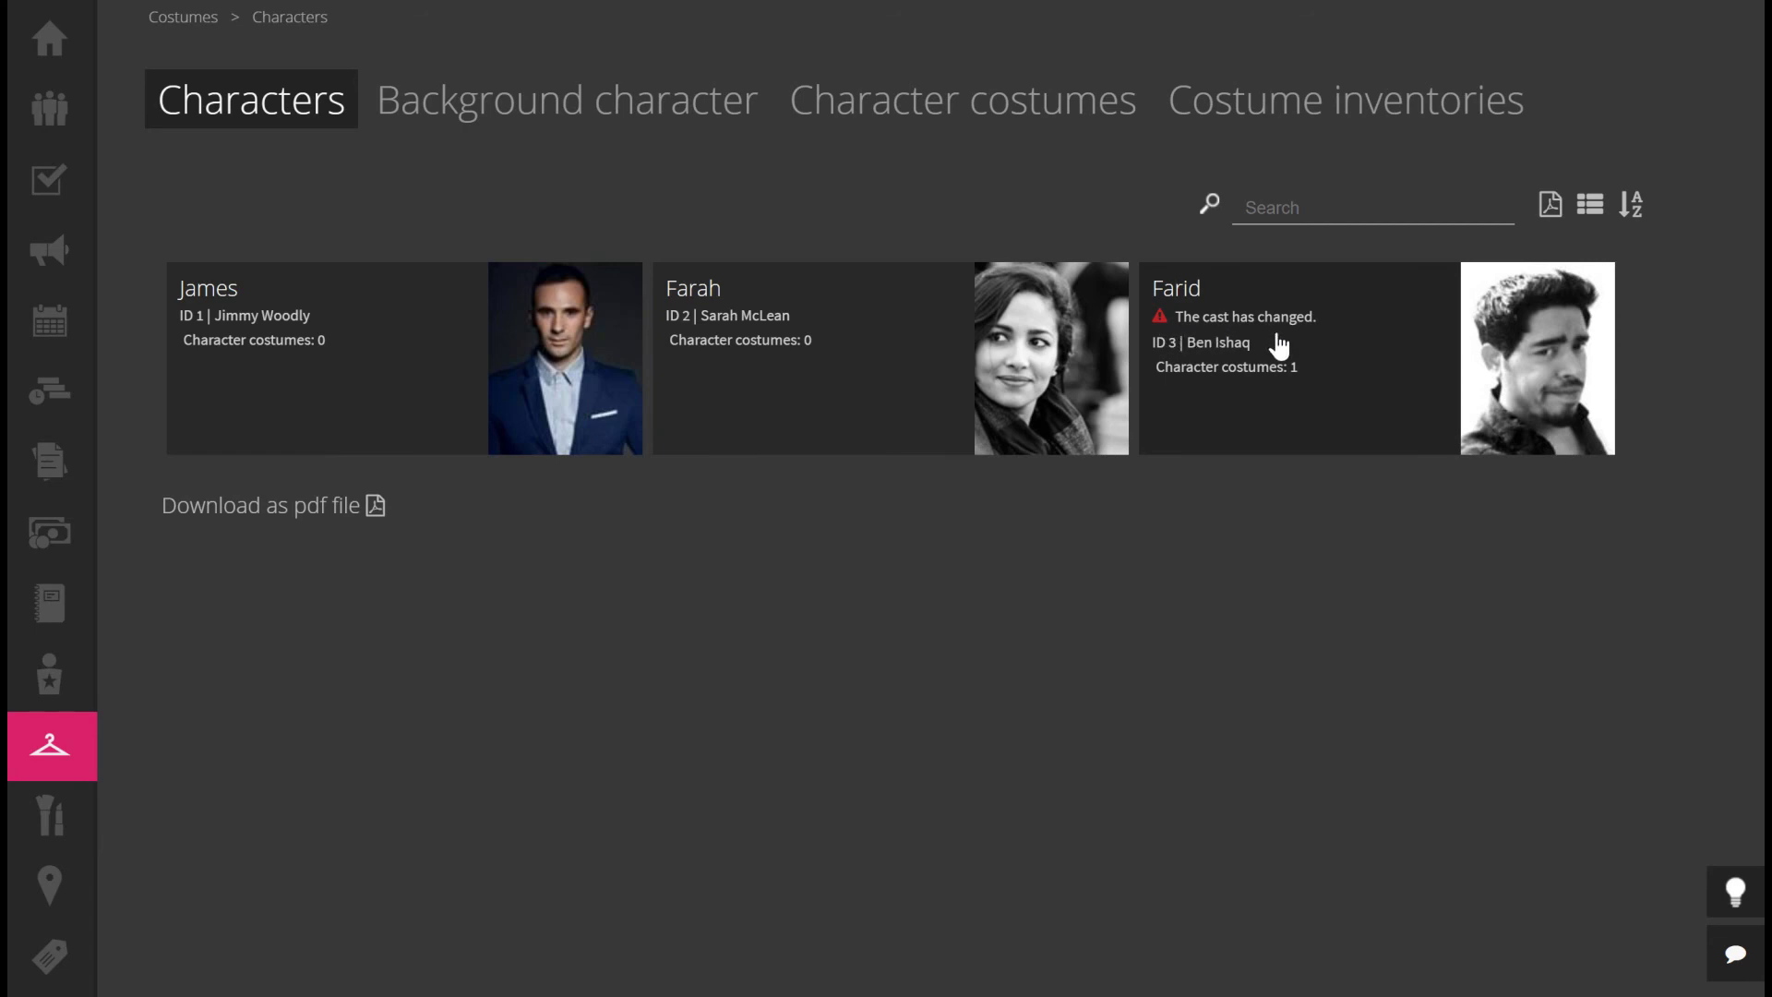
{"action": "left_click", "coordinate": [1355, 343]}
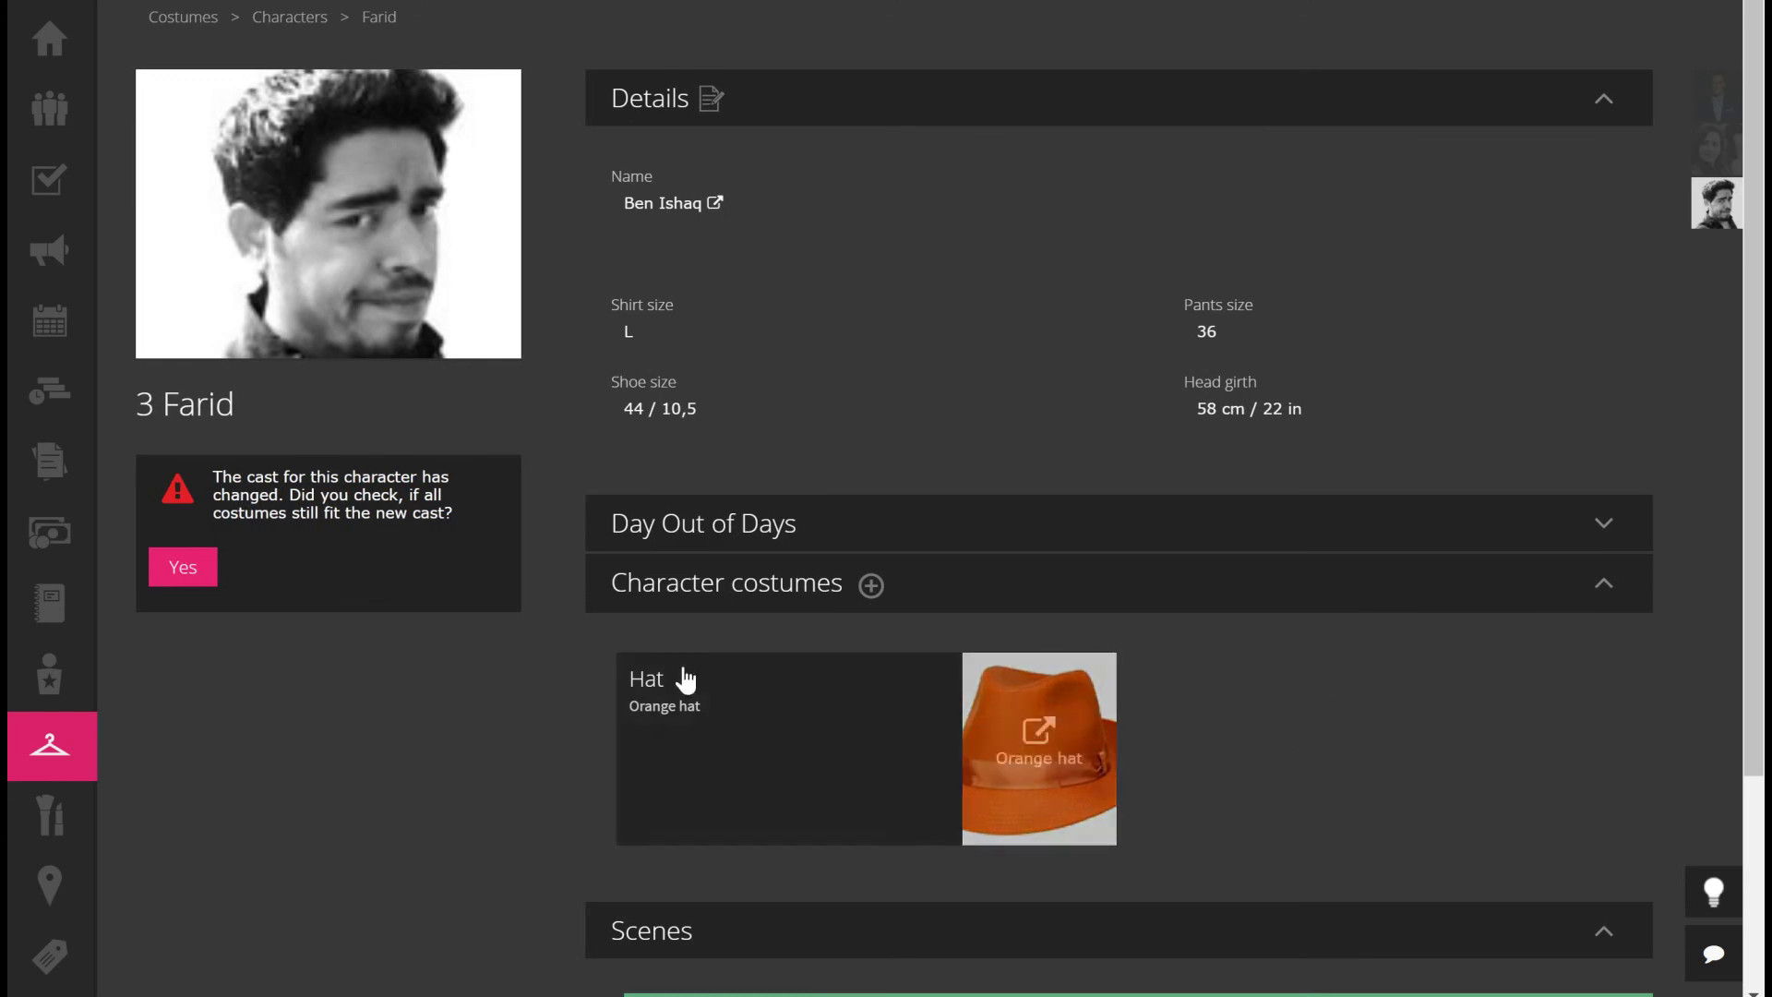
{"action": "mouse_move", "coordinate": [661, 795]}
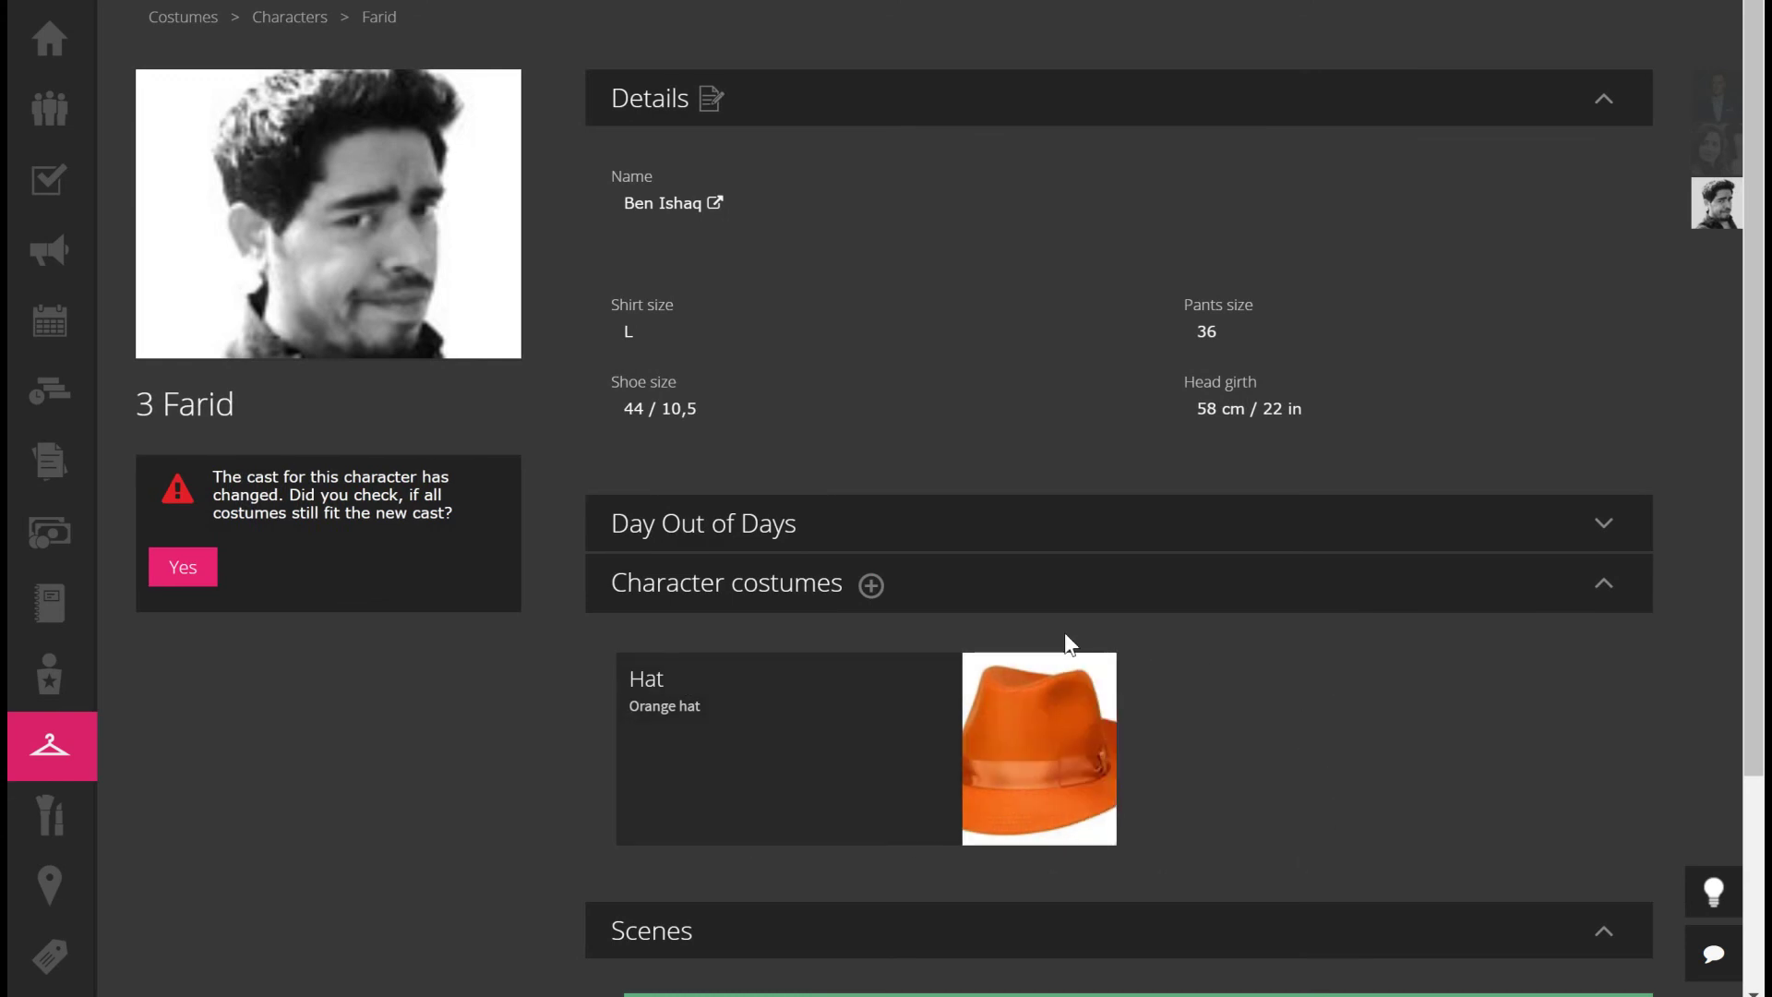
{"action": "mouse_move", "coordinate": [1015, 715]}
{"action": "left_click", "coordinate": [168, 572]}
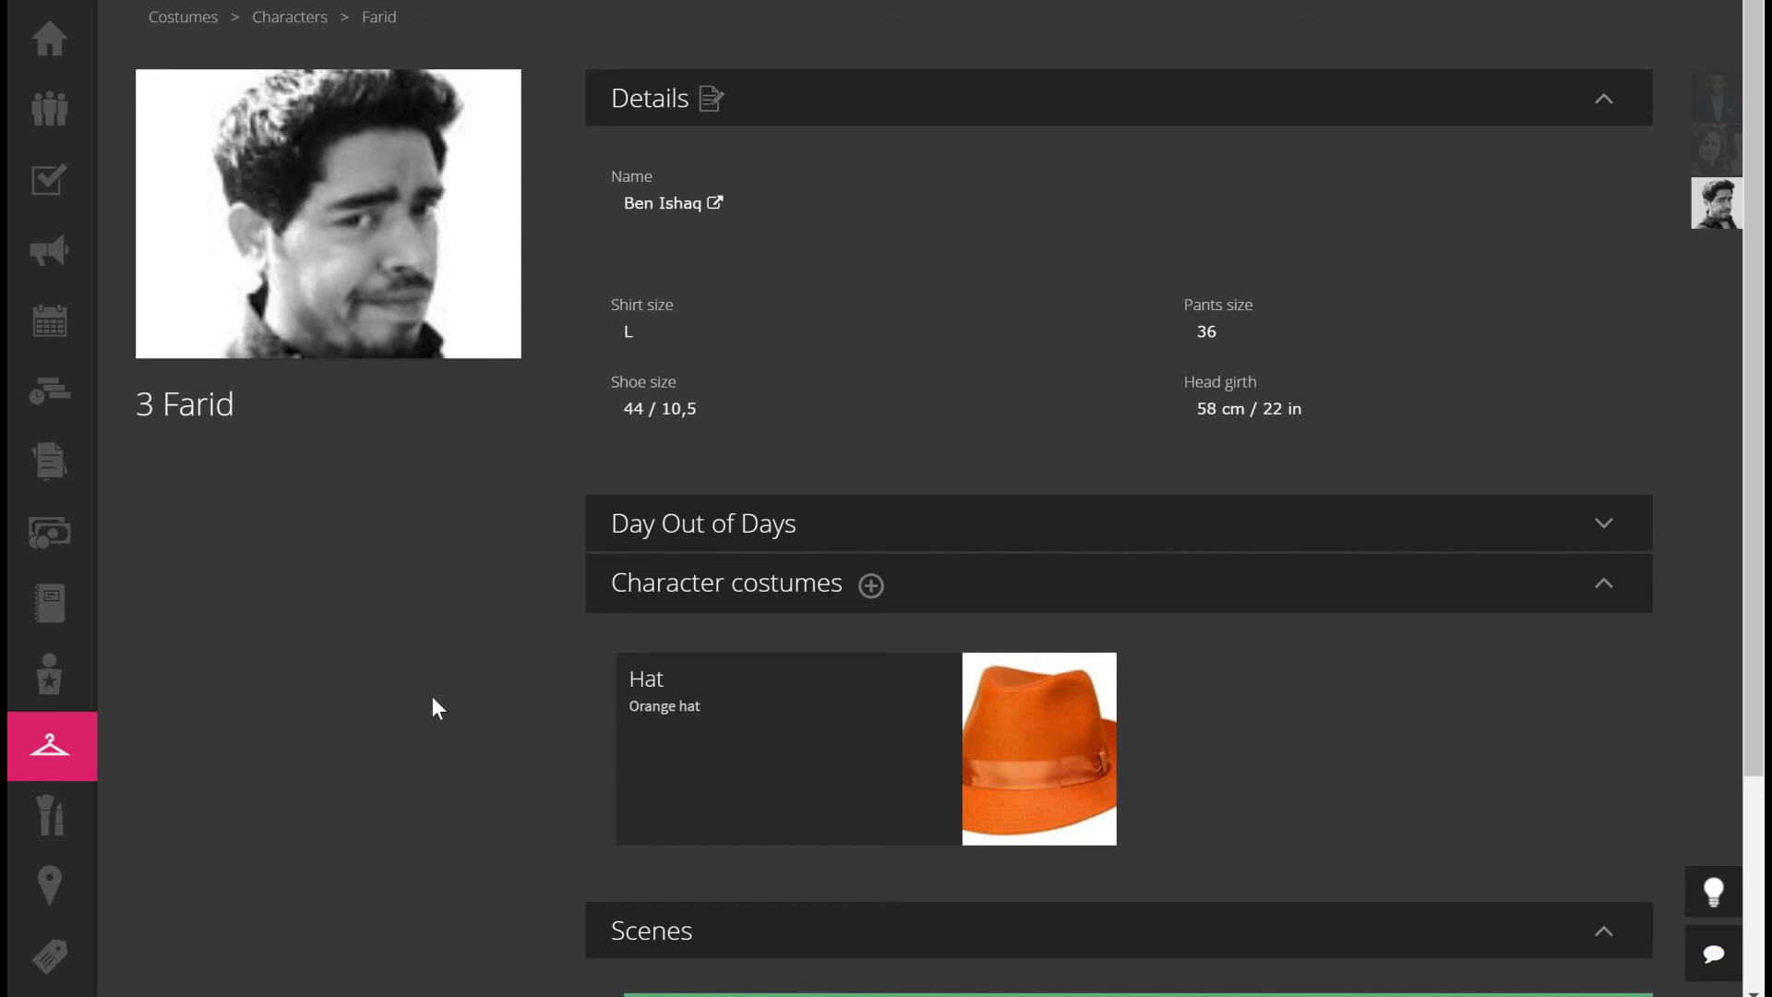
From the Characters list, expand the Lex actor's Day Out of Days shooting schedule
{"action": "left_click", "coordinate": [292, 22]}
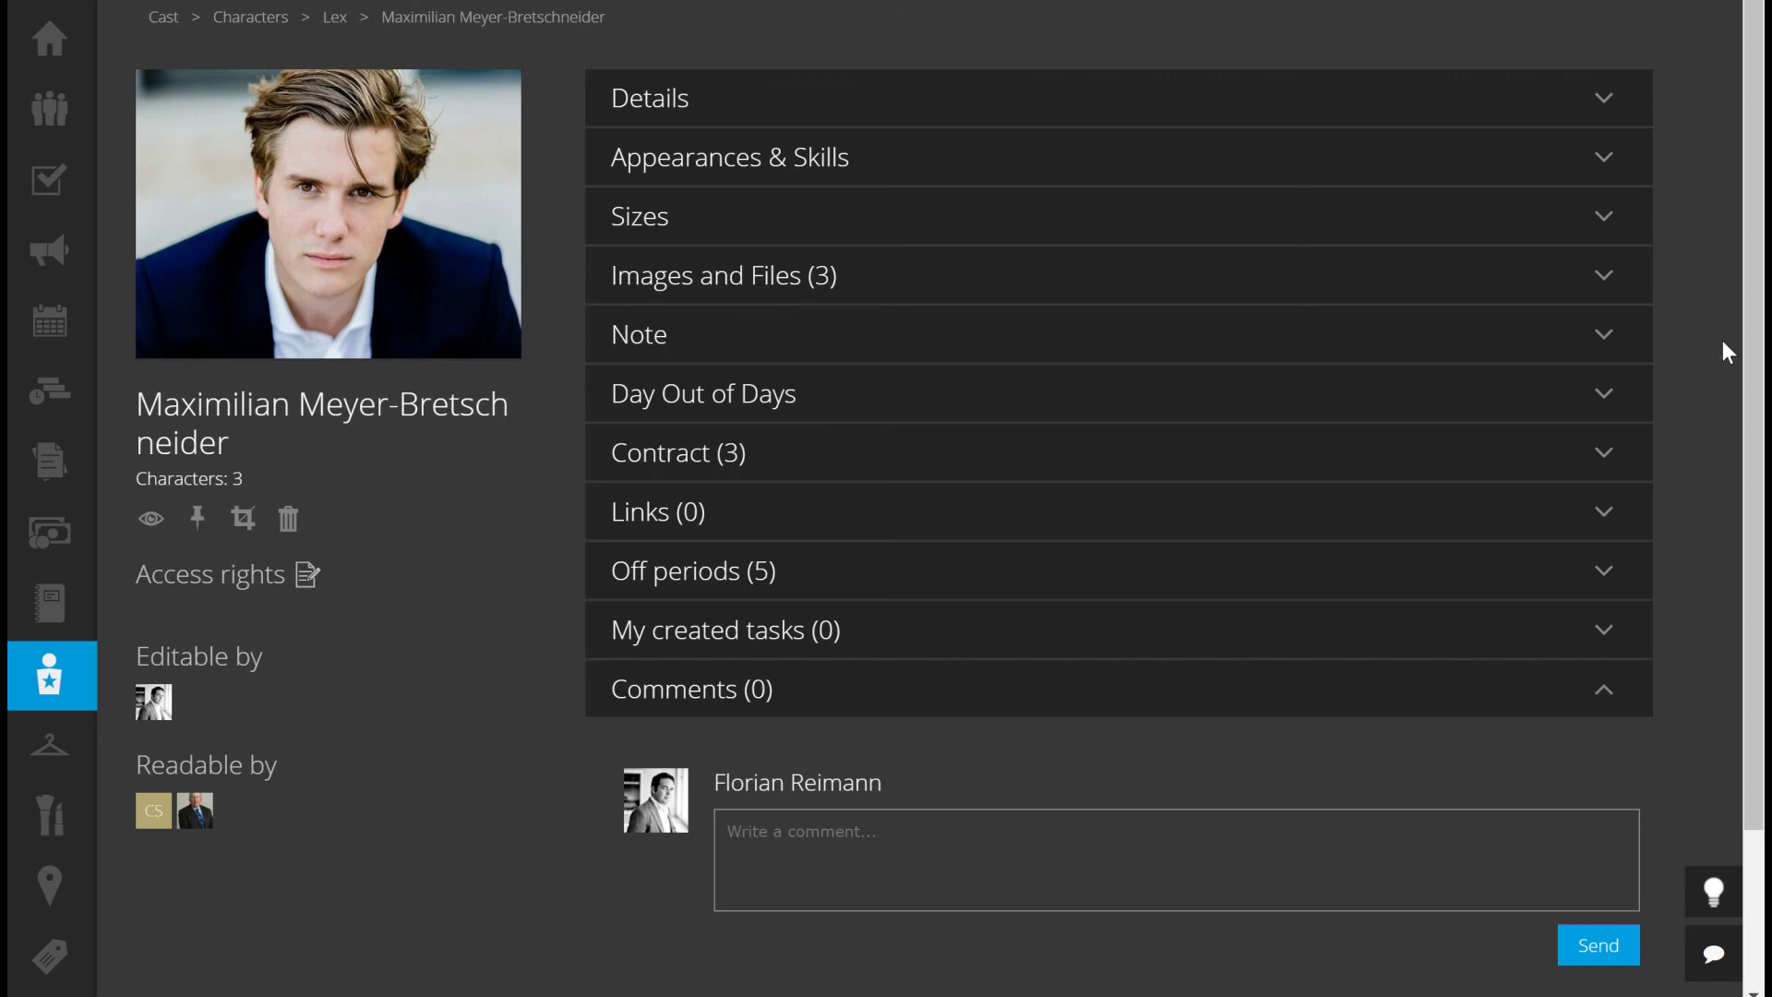
{"action": "left_click", "coordinate": [1606, 394]}
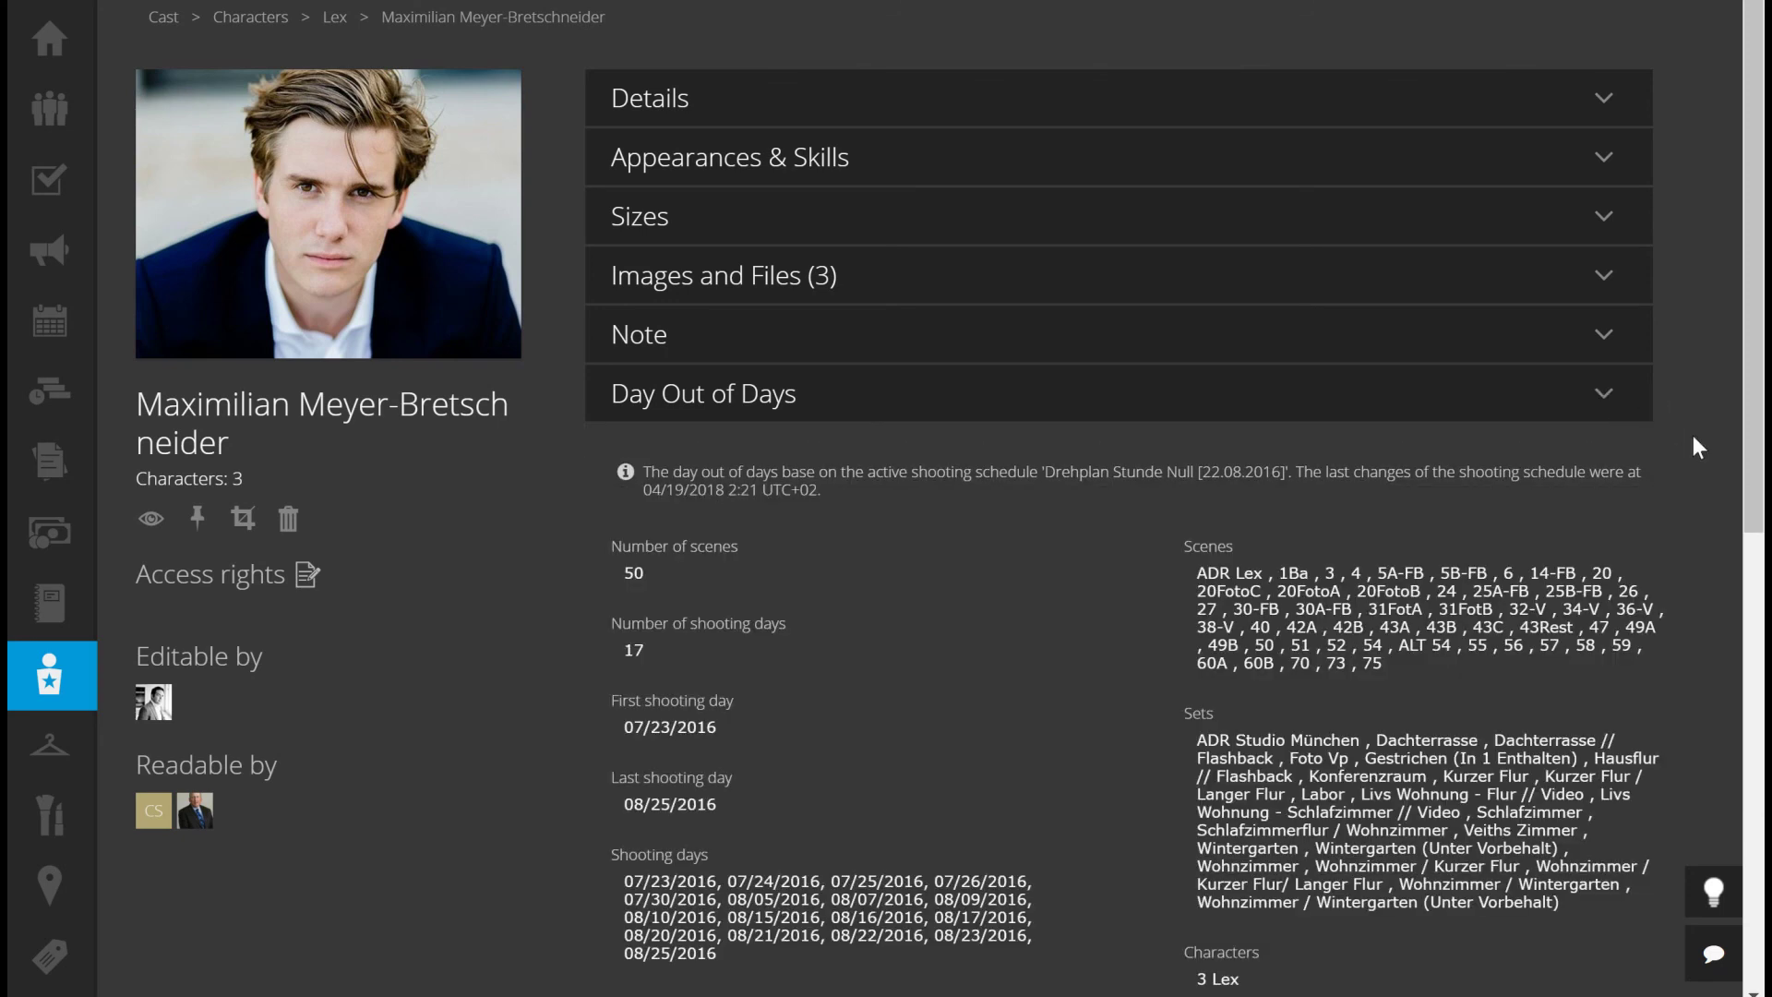
{"action": "left_click_drag", "start_coordinate": [1753, 434], "coordinate": [1741, 541]}
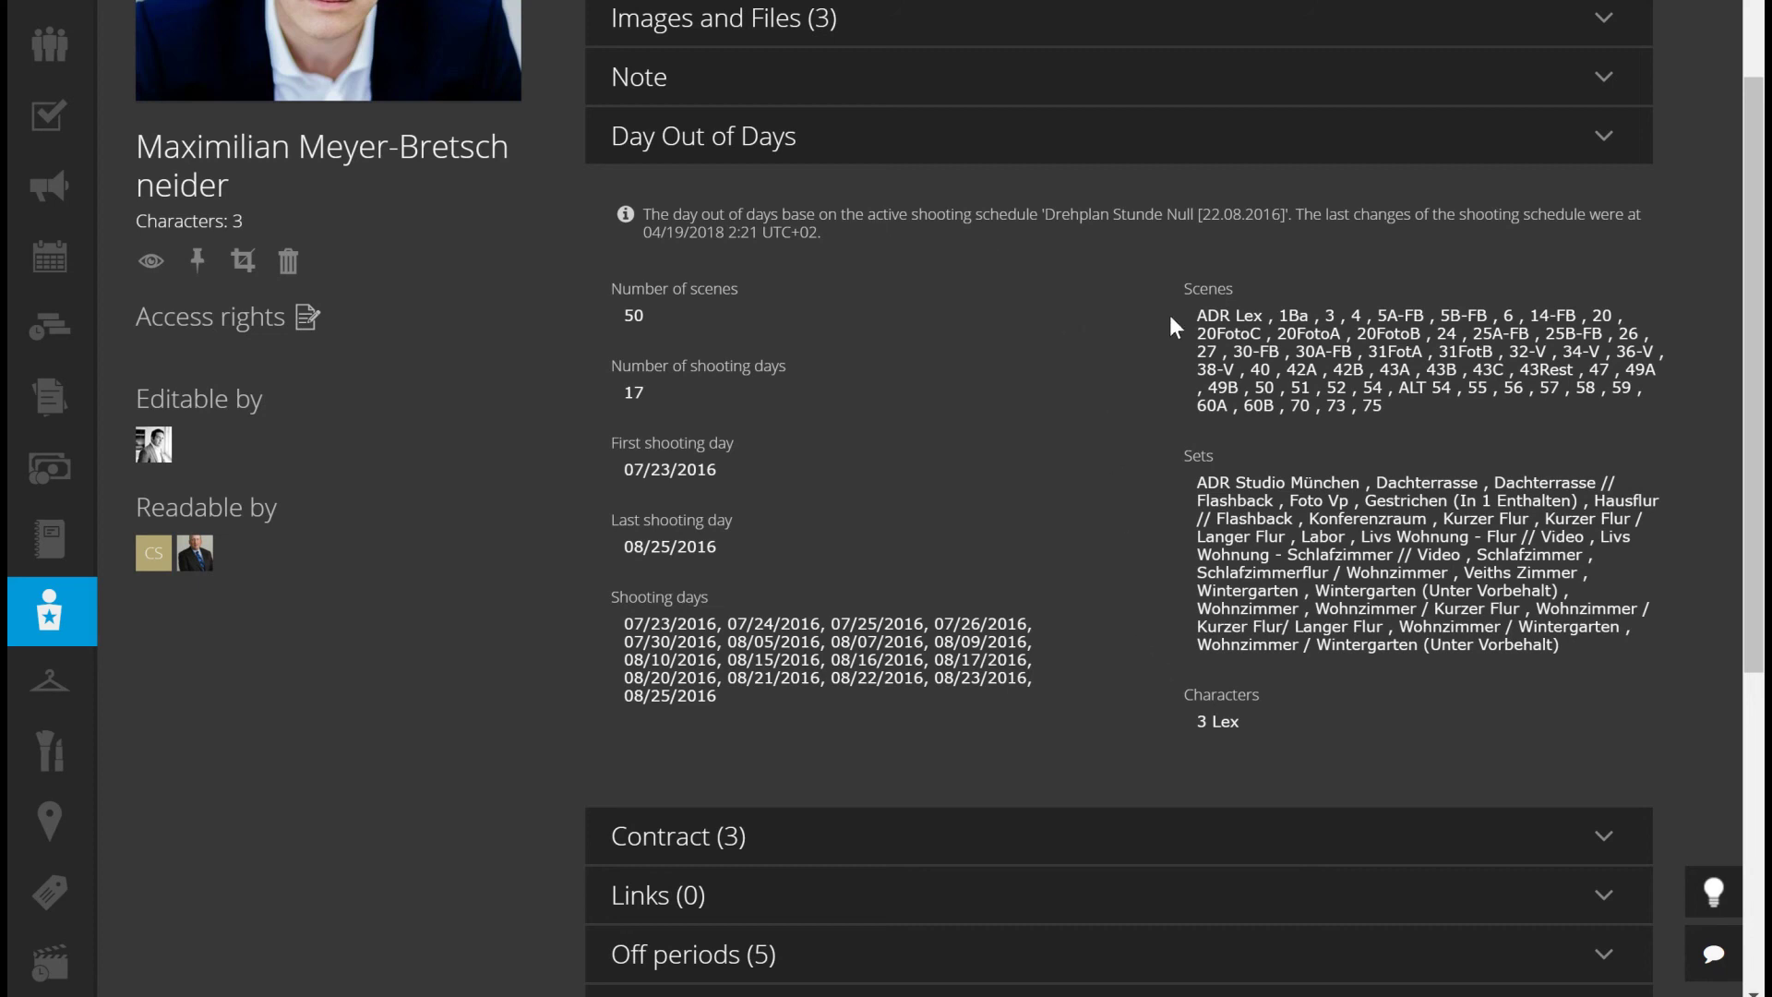
{"action": "scroll", "coordinate": [1171, 314], "scroll_direction": "down", "scroll_amount": 3}
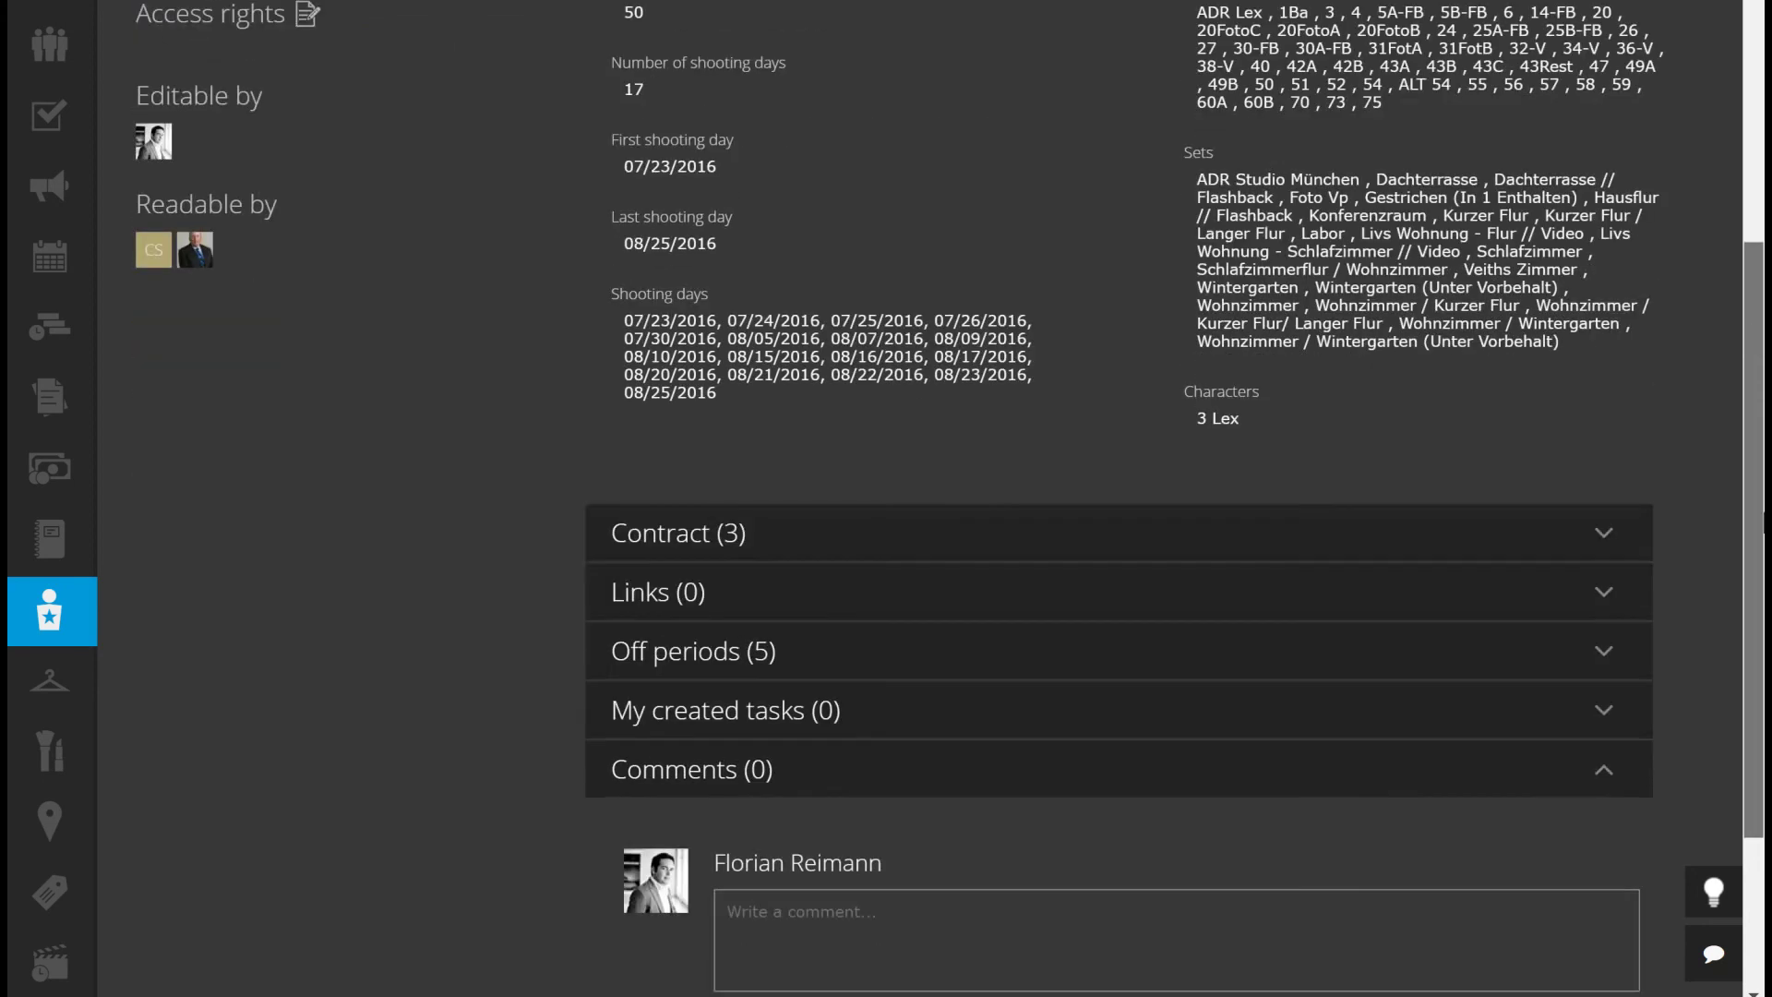
Review the actor's five off periods, then collapse both the Off periods and Day Out of Days sections
{"action": "left_click", "coordinate": [1534, 664]}
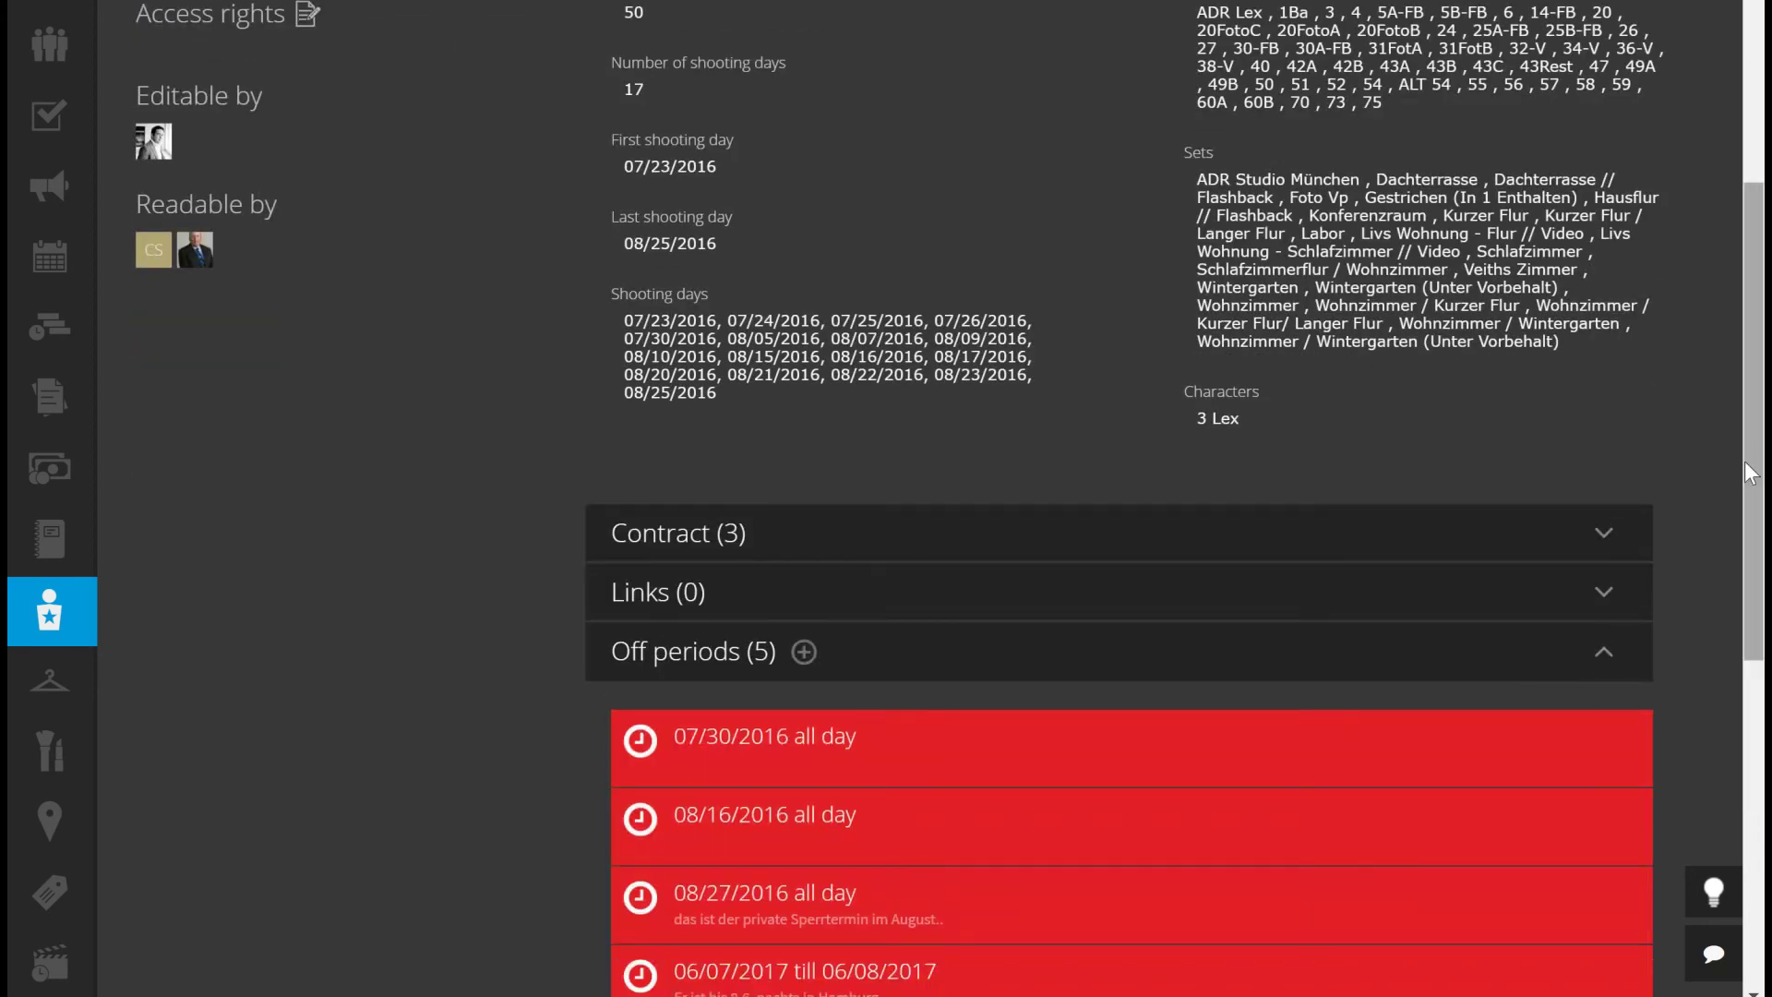
{"action": "scroll", "coordinate": [500, 513], "scroll_direction": "down", "scroll_amount": 3}
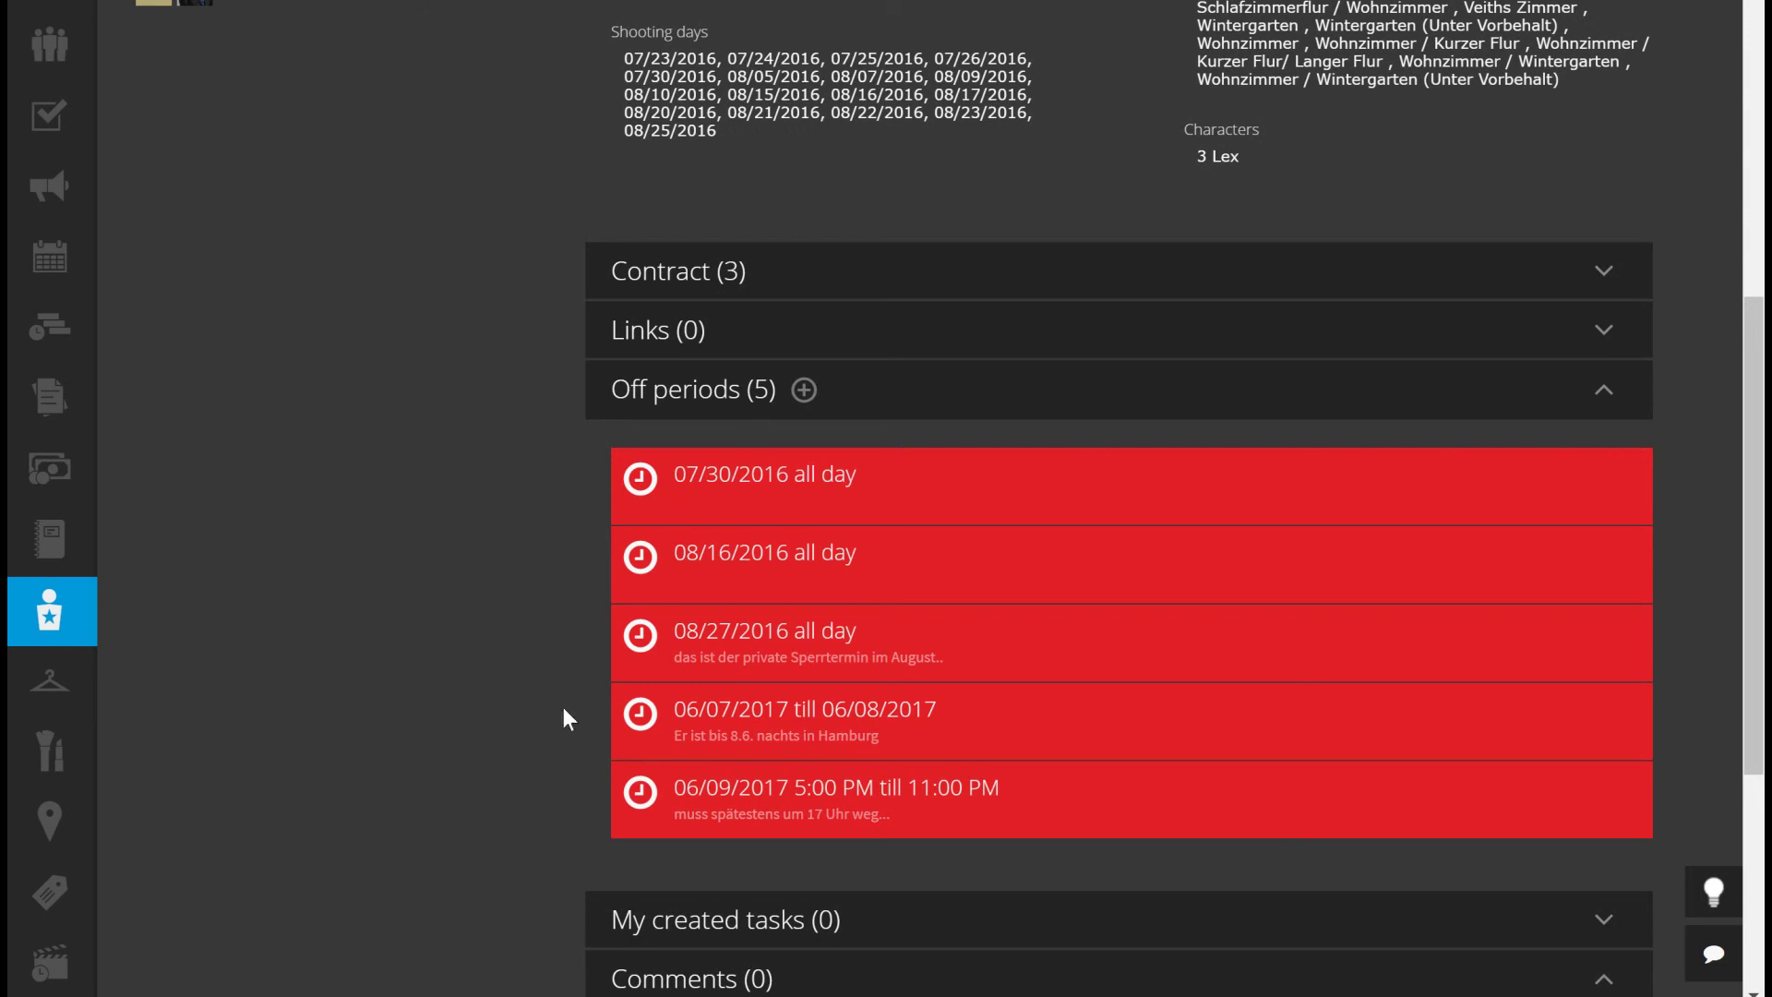
{"action": "mouse_move", "coordinate": [1465, 745]}
{"action": "left_click", "coordinate": [1606, 392]}
{"action": "left_click_drag", "start_coordinate": [1753, 480], "coordinate": [1709, 166]}
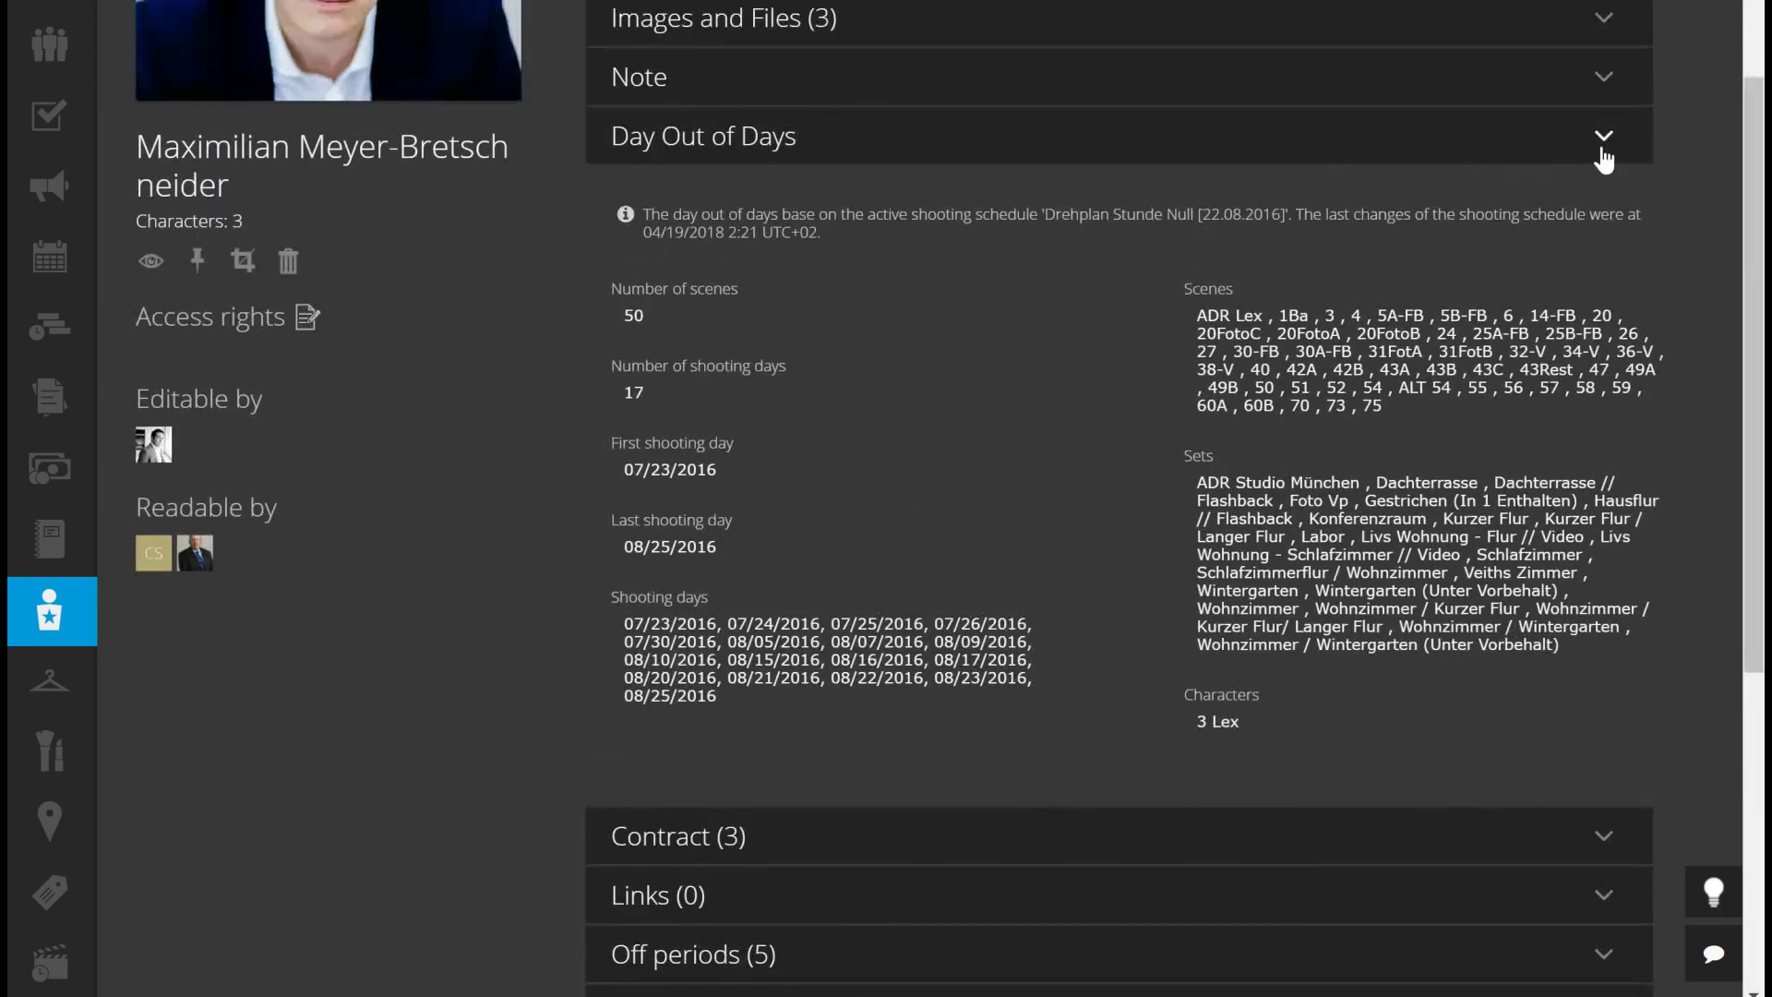
{"action": "left_click", "coordinate": [1604, 138]}
{"action": "left_click_drag", "start_coordinate": [1758, 380], "coordinate": [1737, 207]}
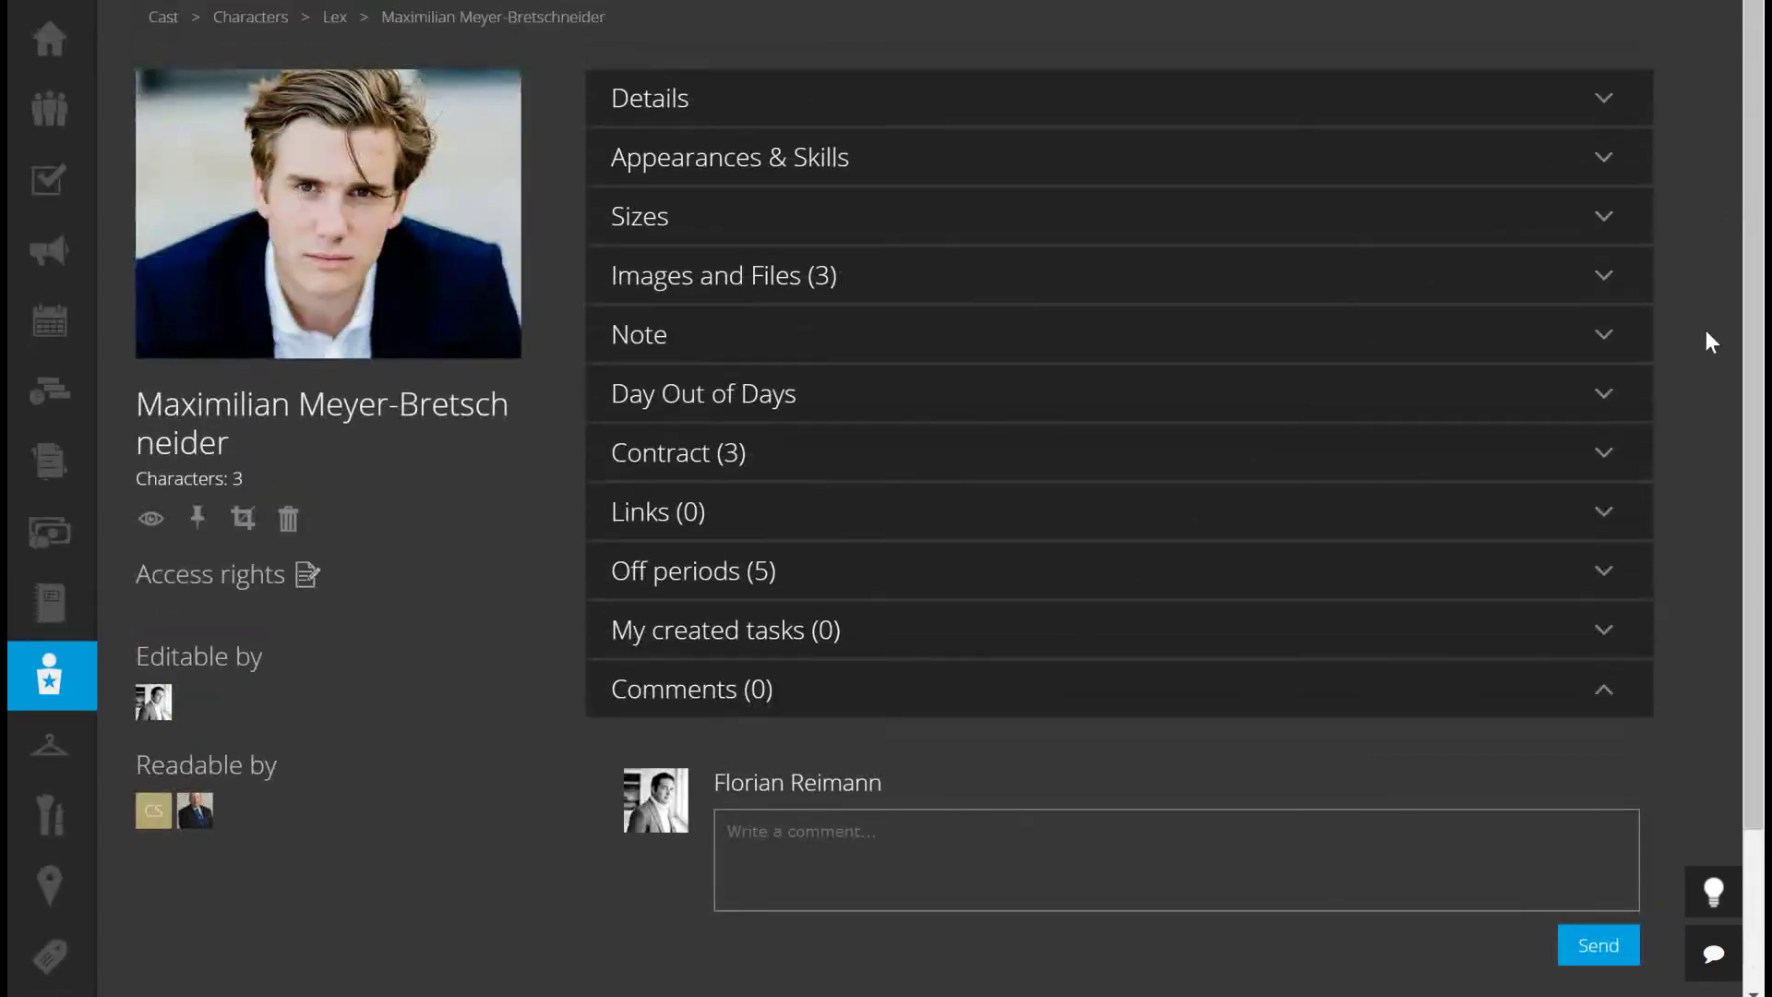